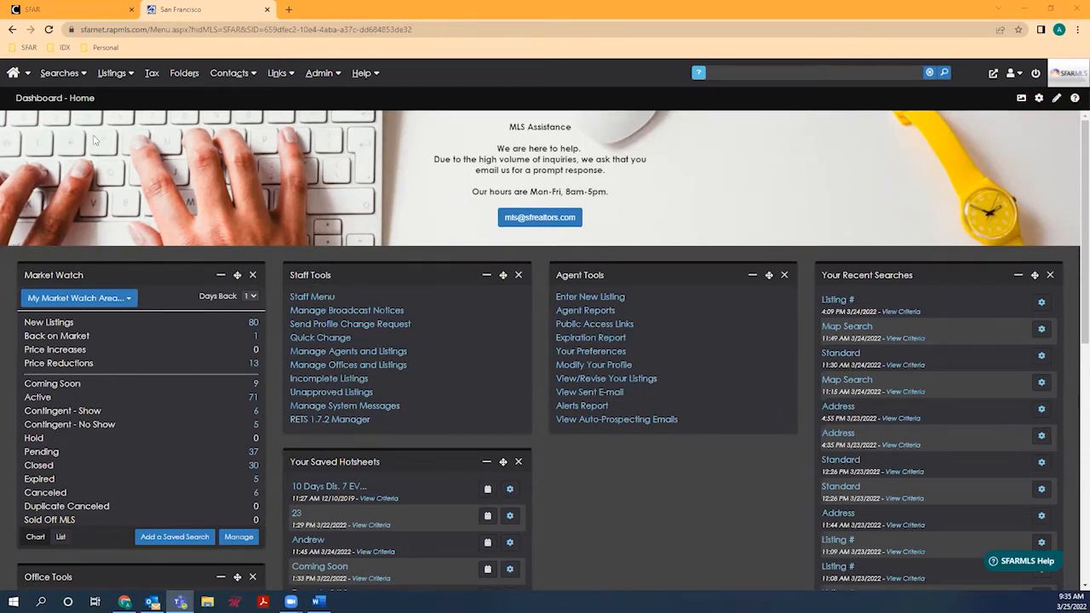
Step: Show the Searches dropdown from the dashboard's top navigation bar
{"action": "mouse_move", "coordinate": [72, 78]}
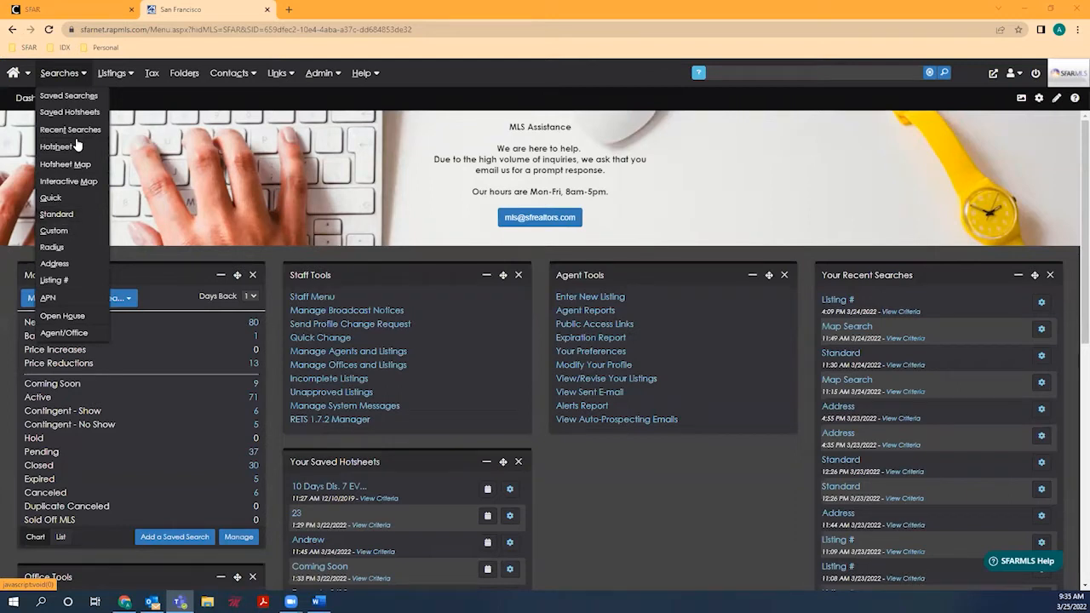
Step: Go to the Standard search form, then bring up the Admin menu options
{"action": "left_click", "coordinate": [63, 214]}
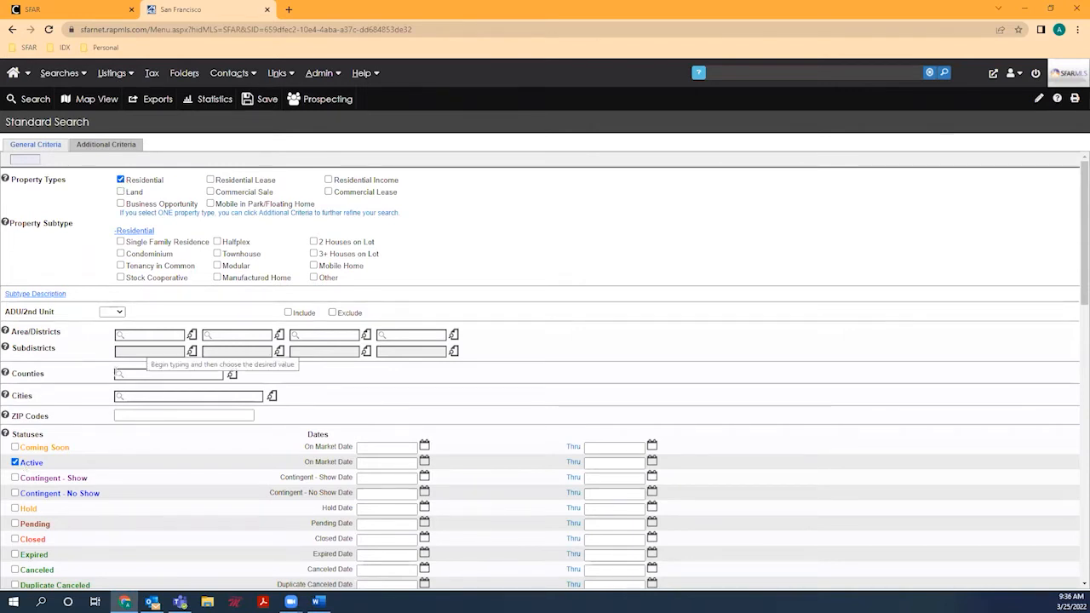
{"action": "left_click", "coordinate": [320, 73]}
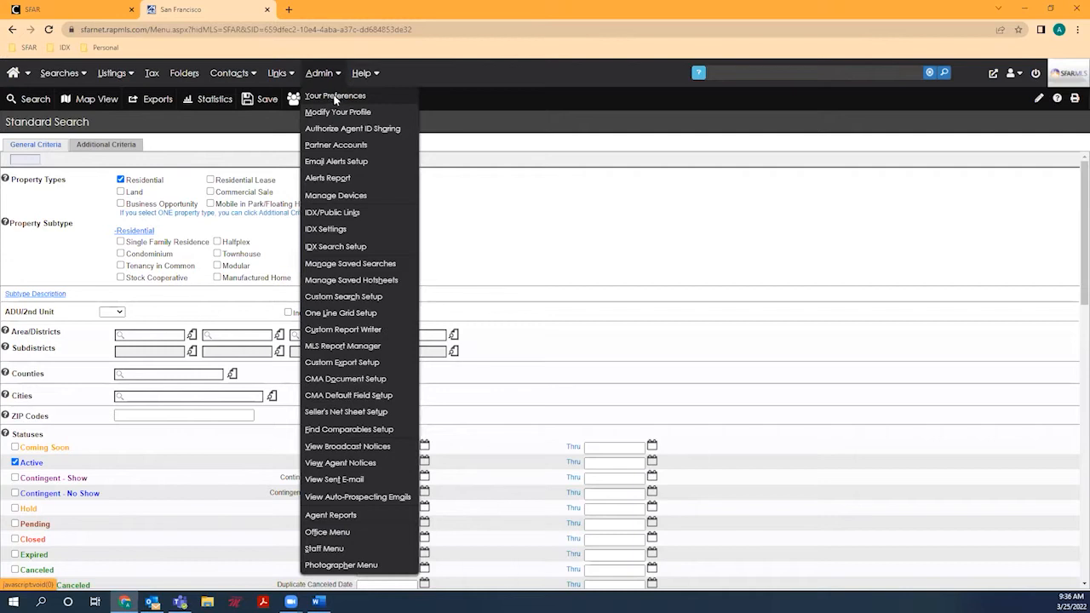
Step: Check Searching Defaults in Your Preferences, then return to Searches > Standard
{"action": "left_click", "coordinate": [334, 97]}
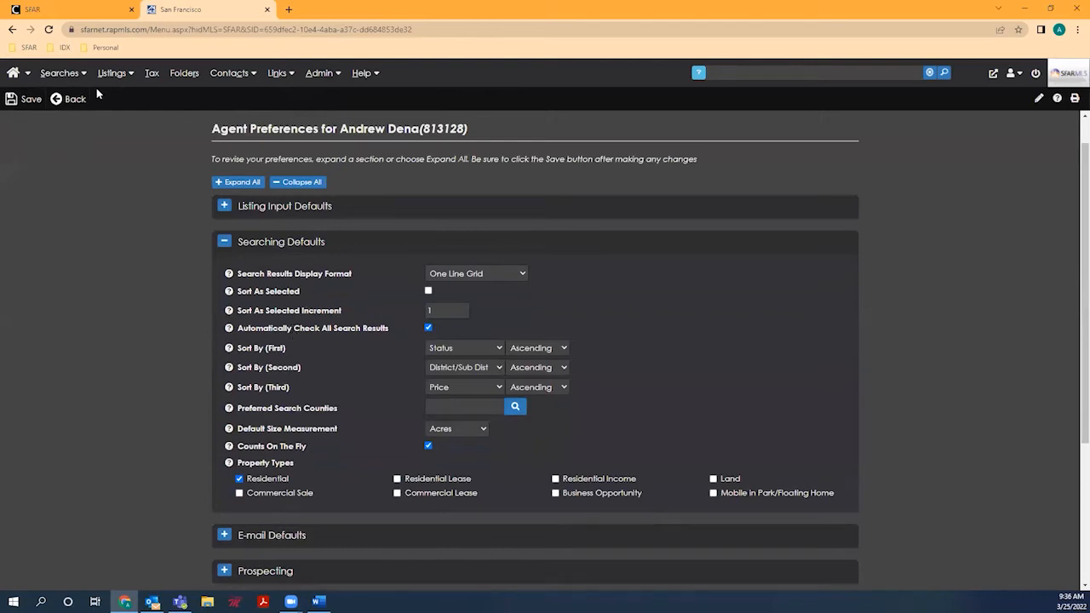
{"action": "left_click", "coordinate": [68, 73]}
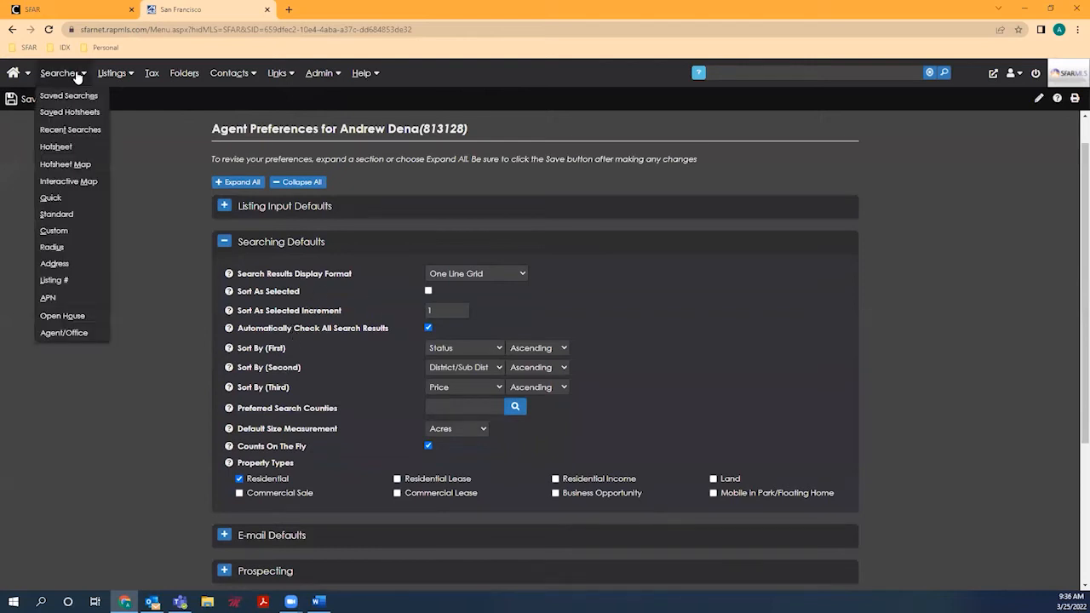
{"action": "left_click", "coordinate": [56, 214]}
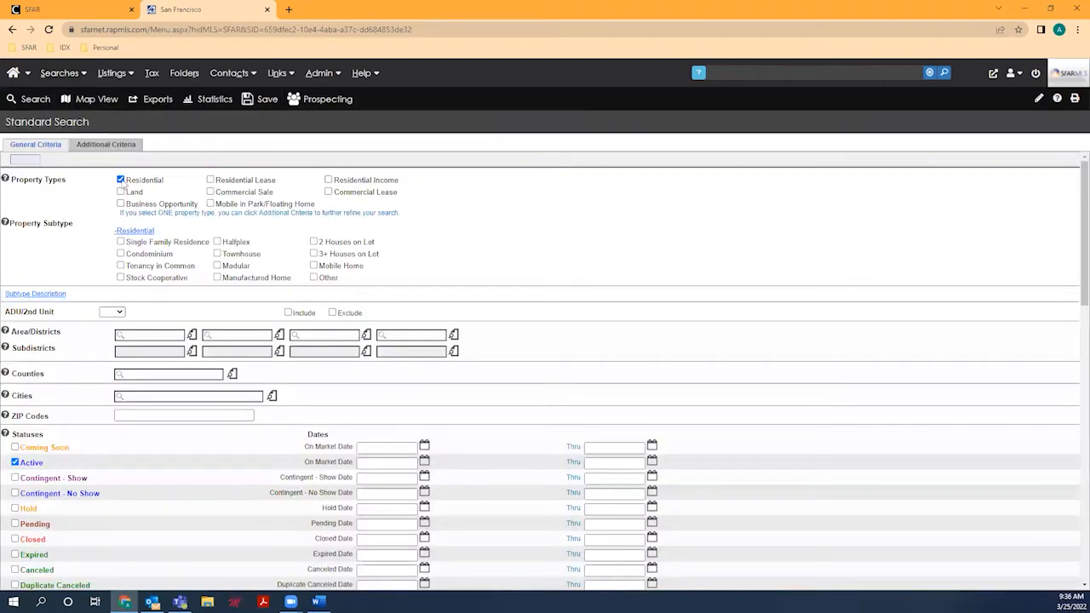
Step: Limit the search to Single Family Residence in SF District 5, giving 19 listings
{"action": "left_click", "coordinate": [121, 242]}
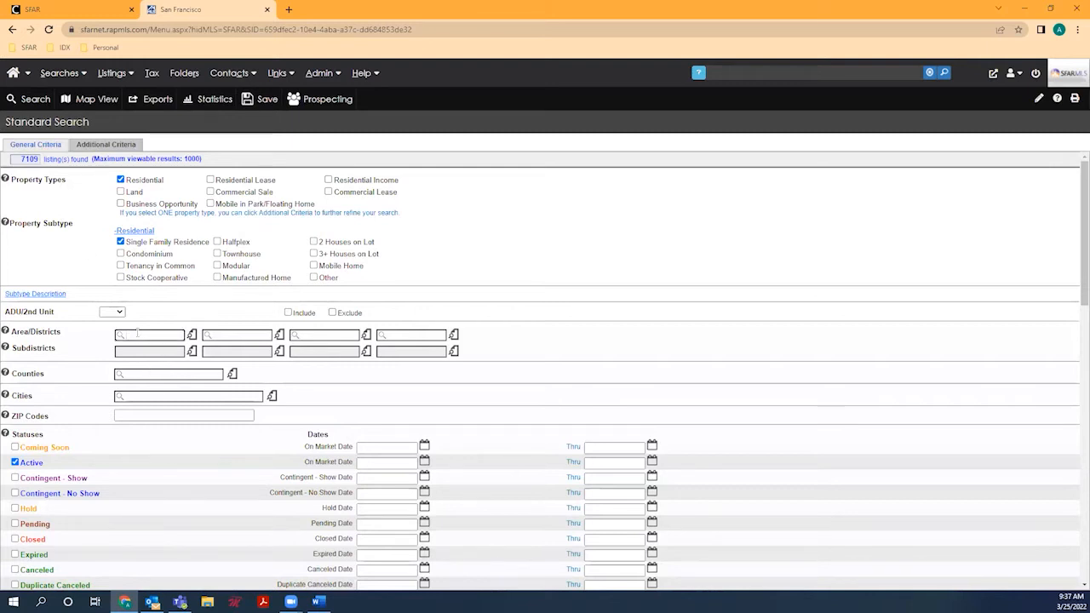
{"action": "left_click", "coordinate": [137, 334]}
{"action": "type", "text": "5"}
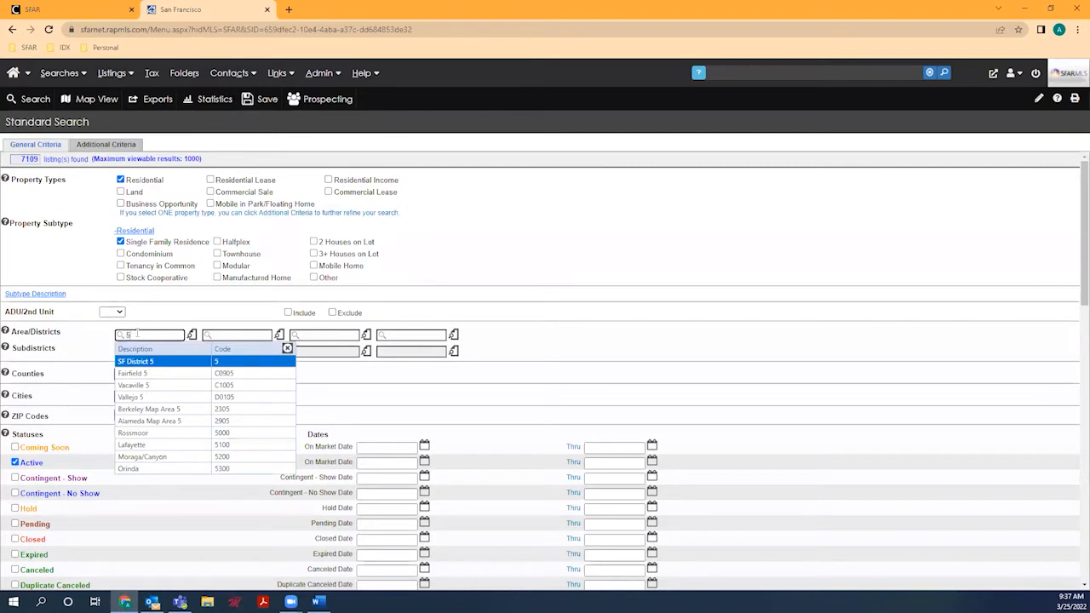
{"action": "left_click", "coordinate": [142, 363]}
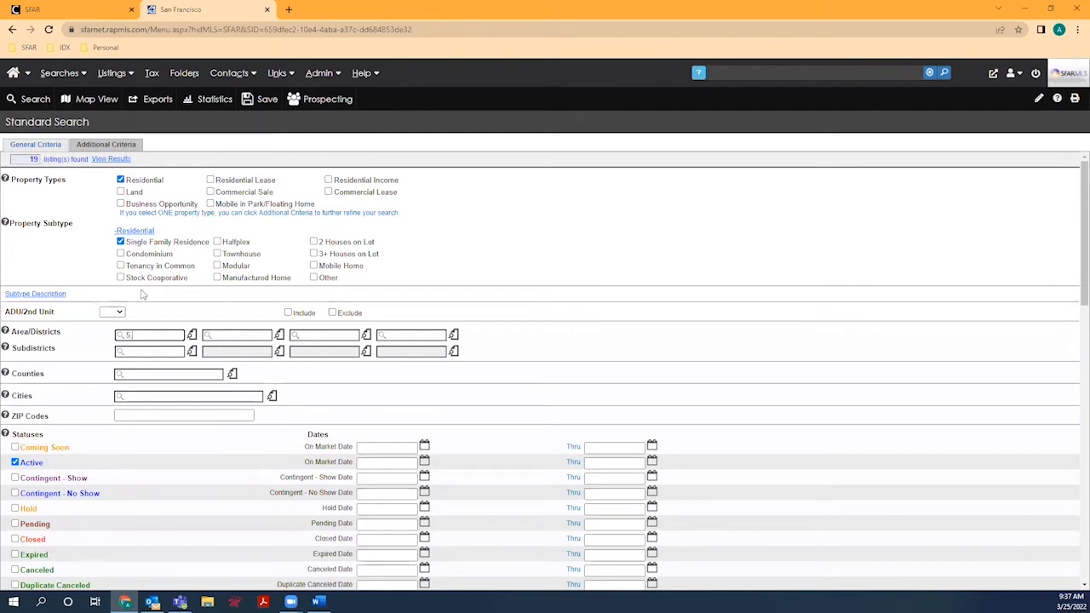
Step: Replace the district entry with districts 1-10
{"action": "left_click_drag", "start_coordinate": [131, 333], "coordinate": [190, 351]}
{"action": "key", "text": "BackSpace"}
{"action": "type", "text": "10"}
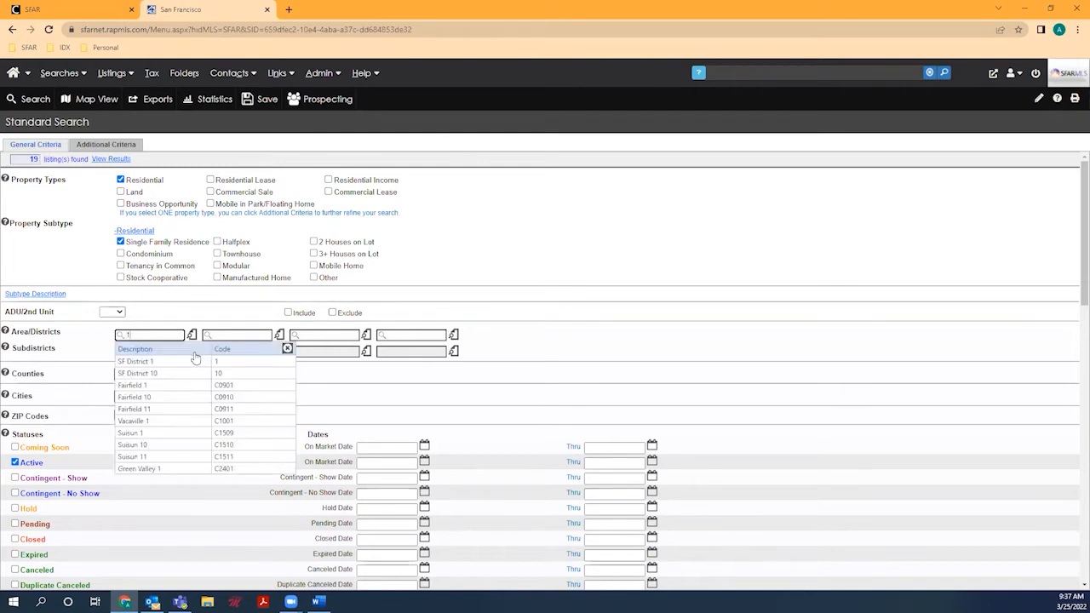
{"action": "left_click", "coordinate": [195, 359]}
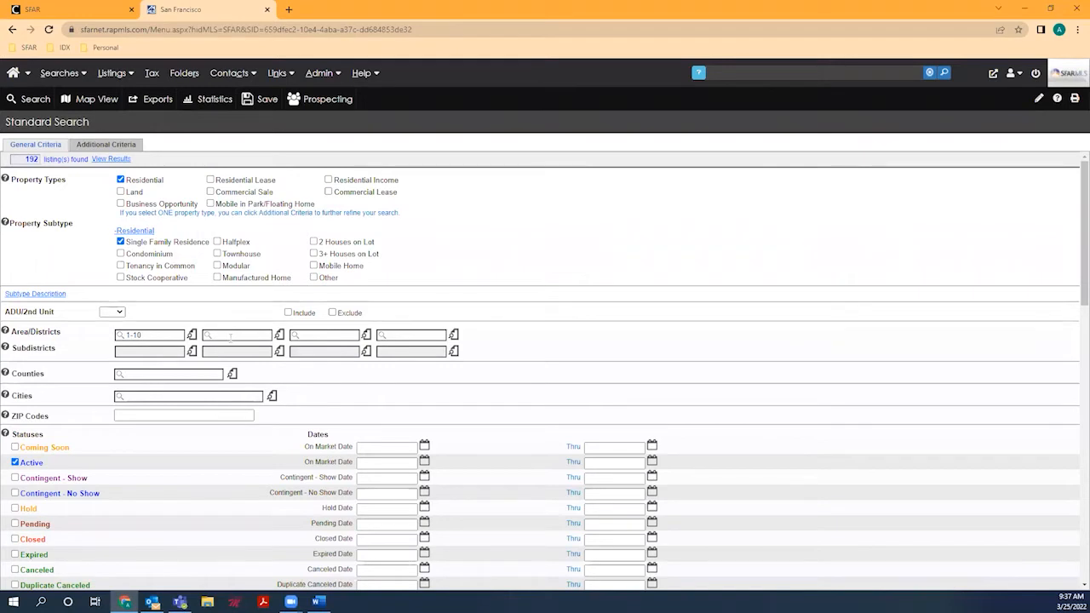
Step: Add San Jose as a second search area, bringing results to 197 listings
{"action": "left_click", "coordinate": [230, 338]}
{"action": "type", "text": "san jos"}
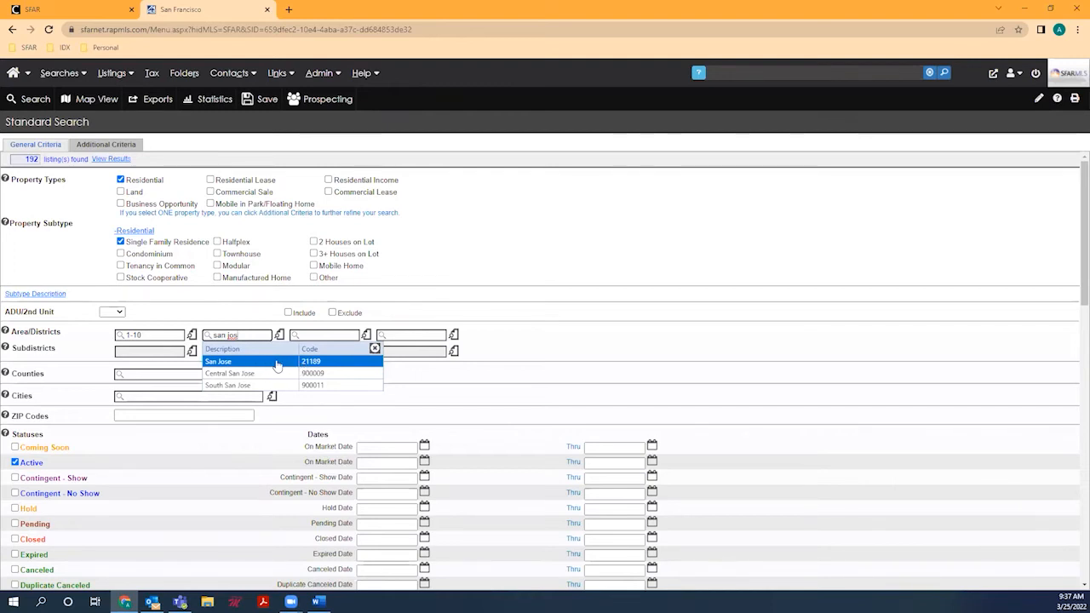
{"action": "left_click", "coordinate": [277, 365]}
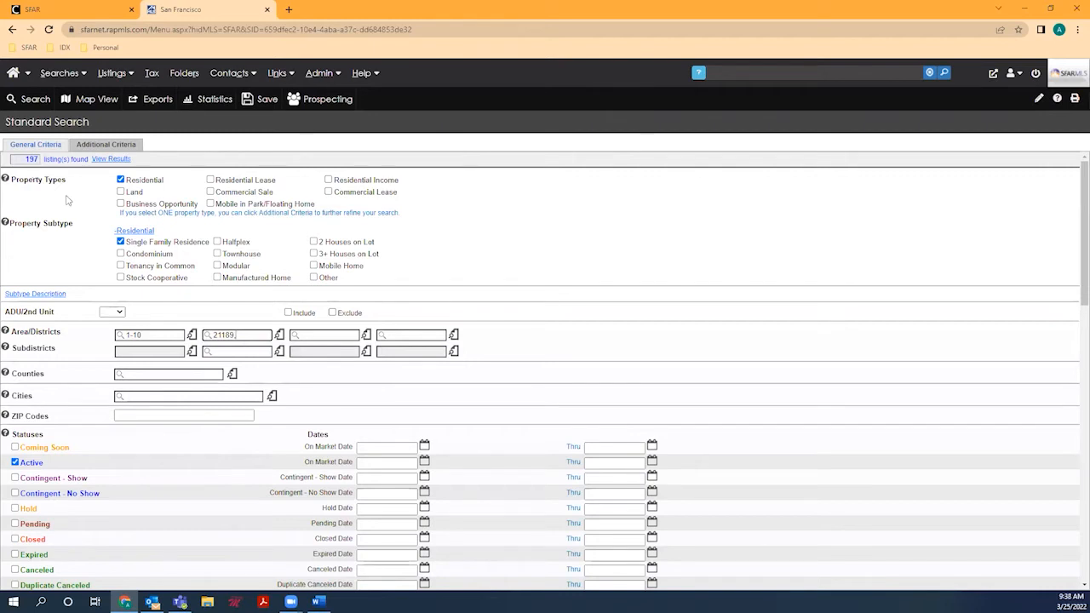
{"action": "scroll", "coordinate": [68, 200], "scroll_direction": "down", "scroll_amount": 2}
{"action": "scroll", "coordinate": [125, 269], "scroll_direction": "down", "scroll_amount": 1}
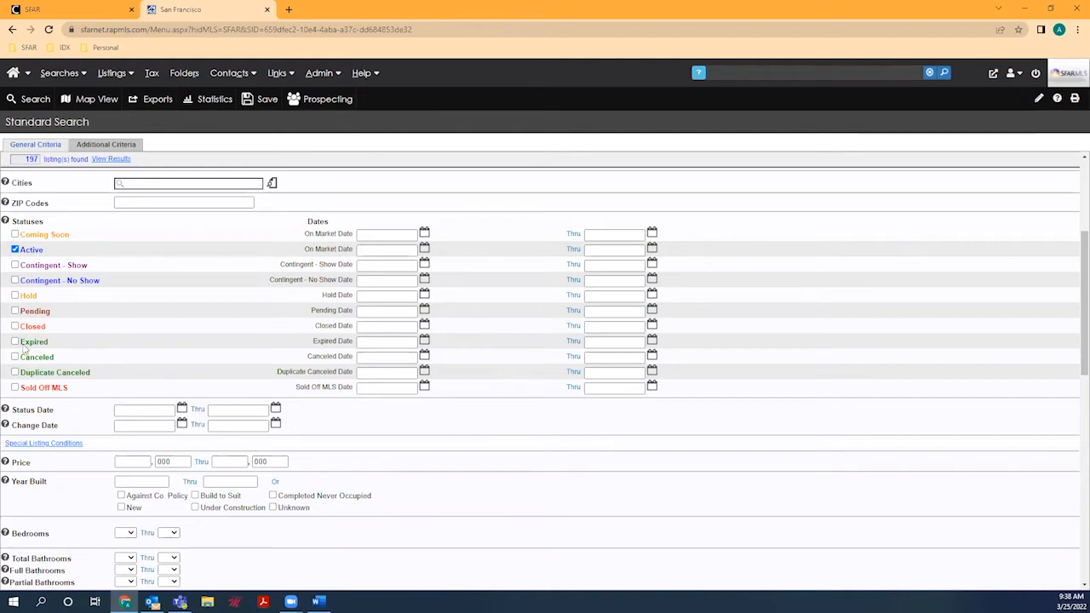
{"action": "scroll", "coordinate": [132, 341], "scroll_direction": "down", "scroll_amount": 1}
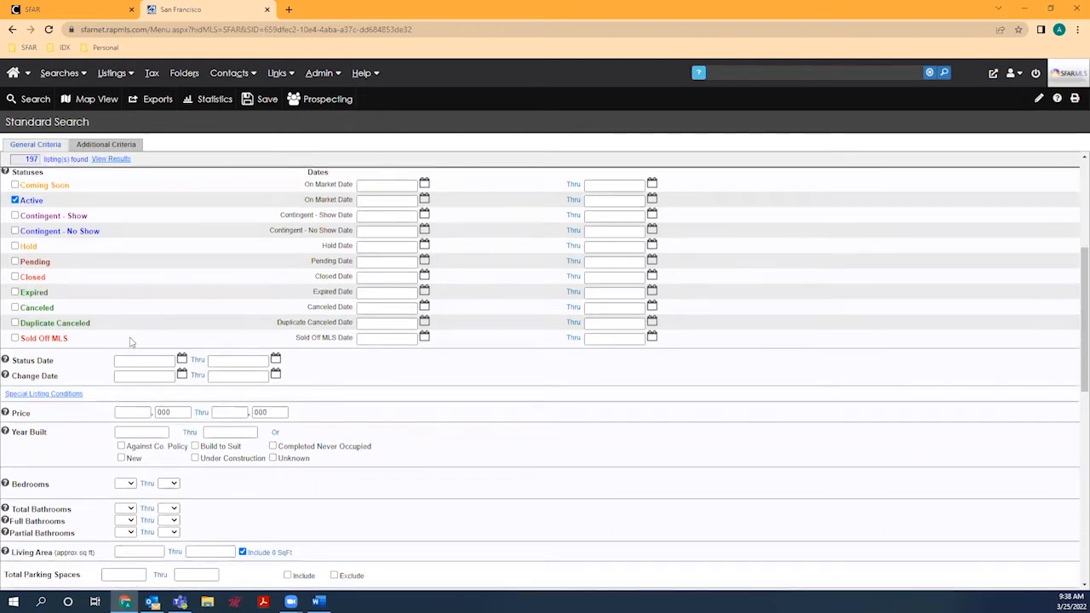
{"action": "scroll", "coordinate": [132, 341], "scroll_direction": "down", "scroll_amount": 3}
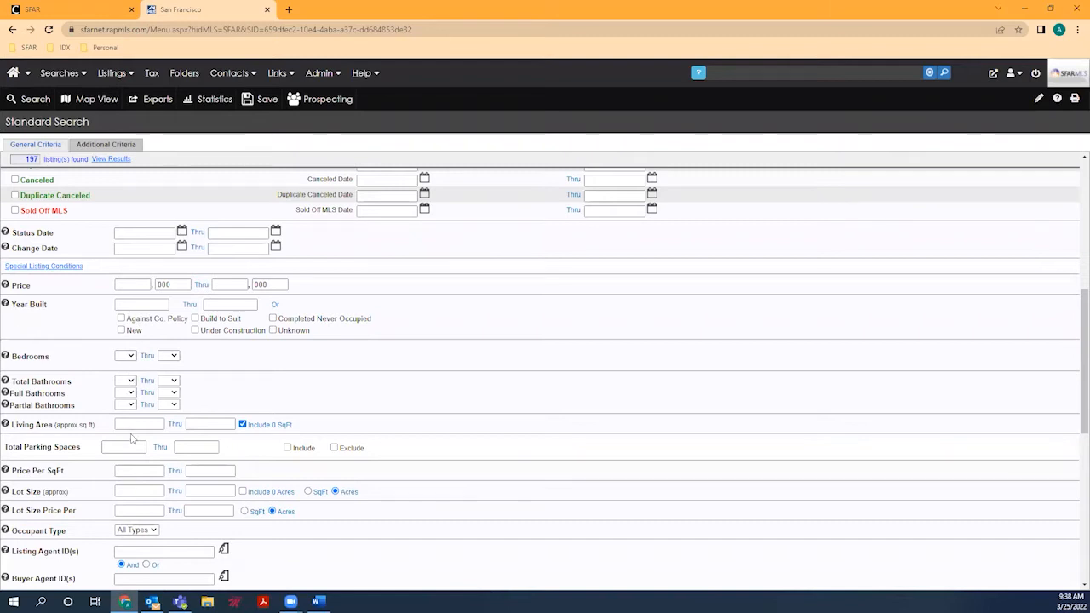
{"action": "scroll", "coordinate": [108, 352], "scroll_direction": "up", "scroll_amount": 5}
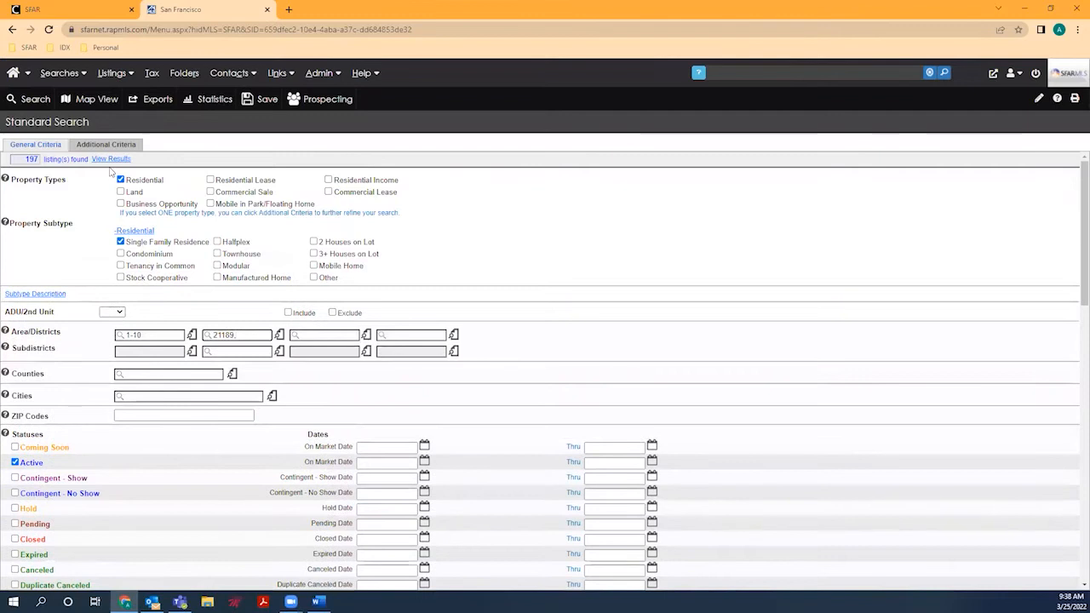
Step: Load the 197 residential listings into the Search Results grid and browse them
{"action": "left_click", "coordinate": [110, 161]}
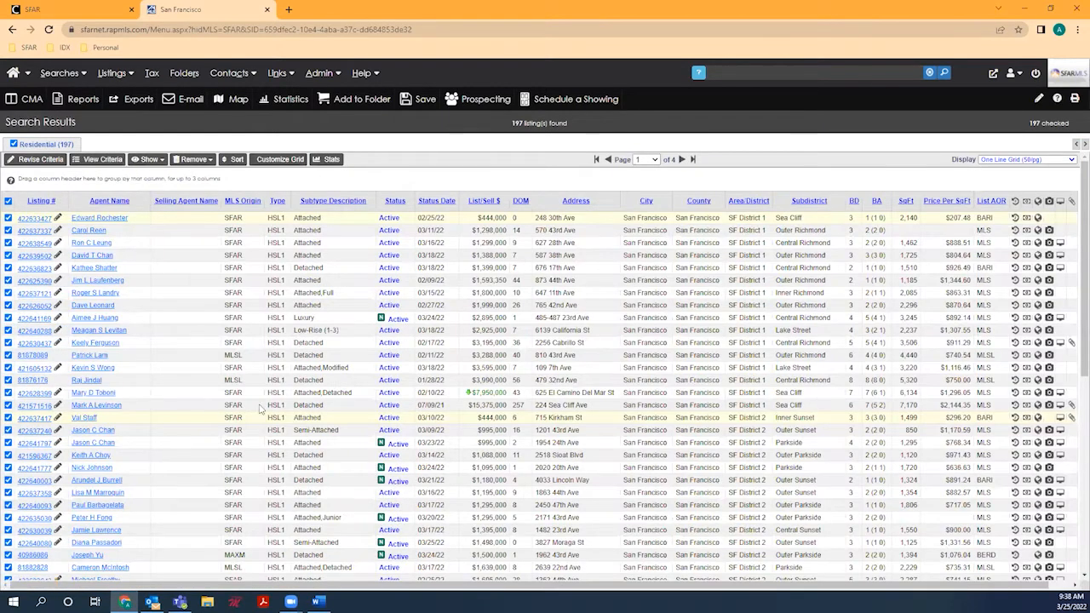
{"action": "scroll", "coordinate": [261, 409], "scroll_direction": "down", "scroll_amount": 1}
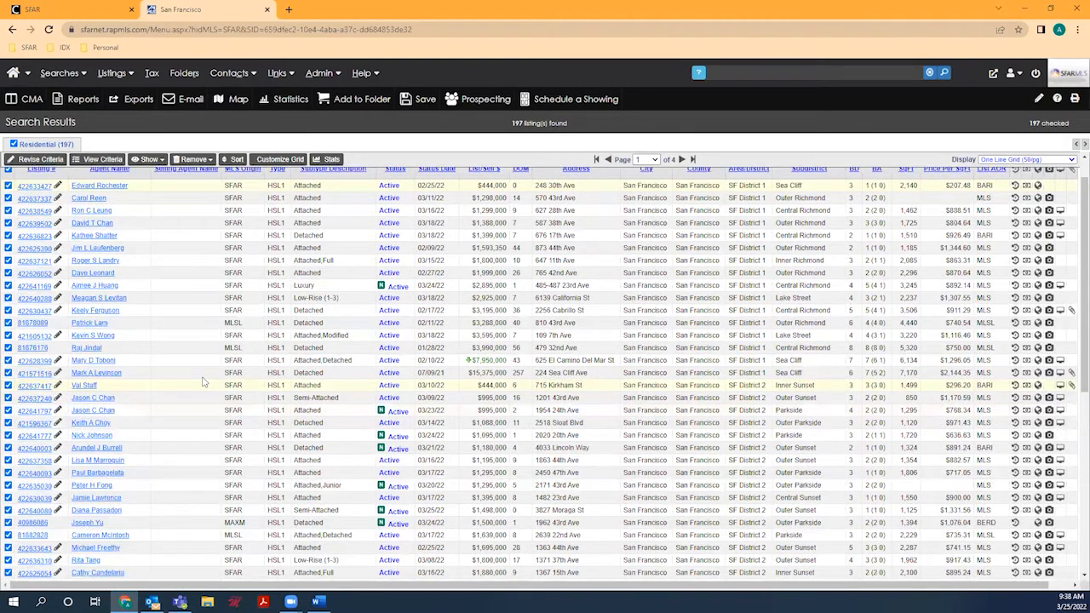
{"action": "scroll", "coordinate": [204, 381], "scroll_direction": "up", "scroll_amount": 1}
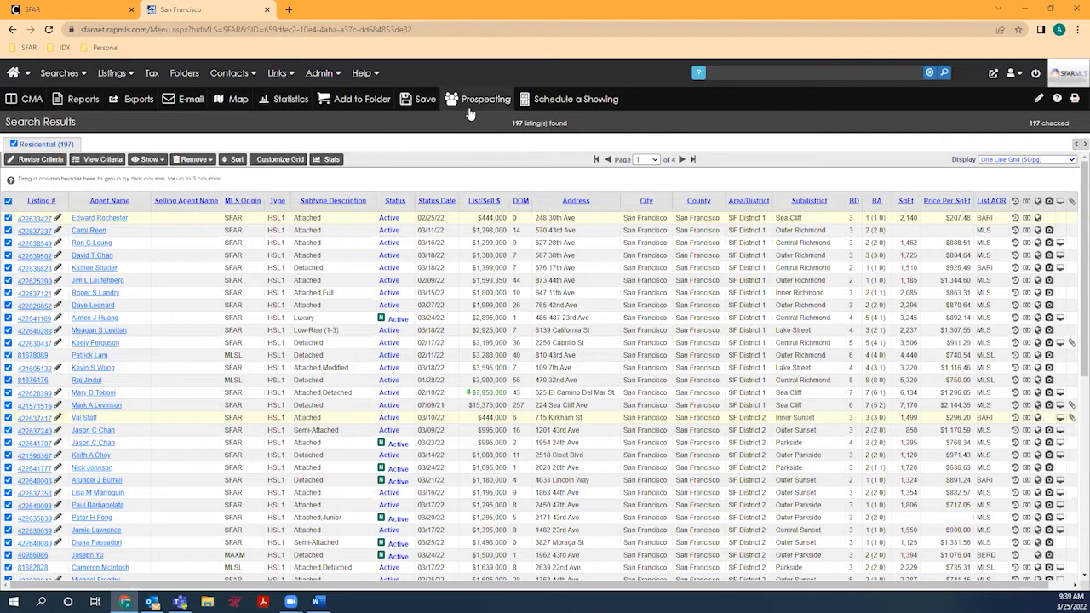
Step: From Prospecting options, name the new prospect 'MLS 102'
{"action": "left_click", "coordinate": [475, 100]}
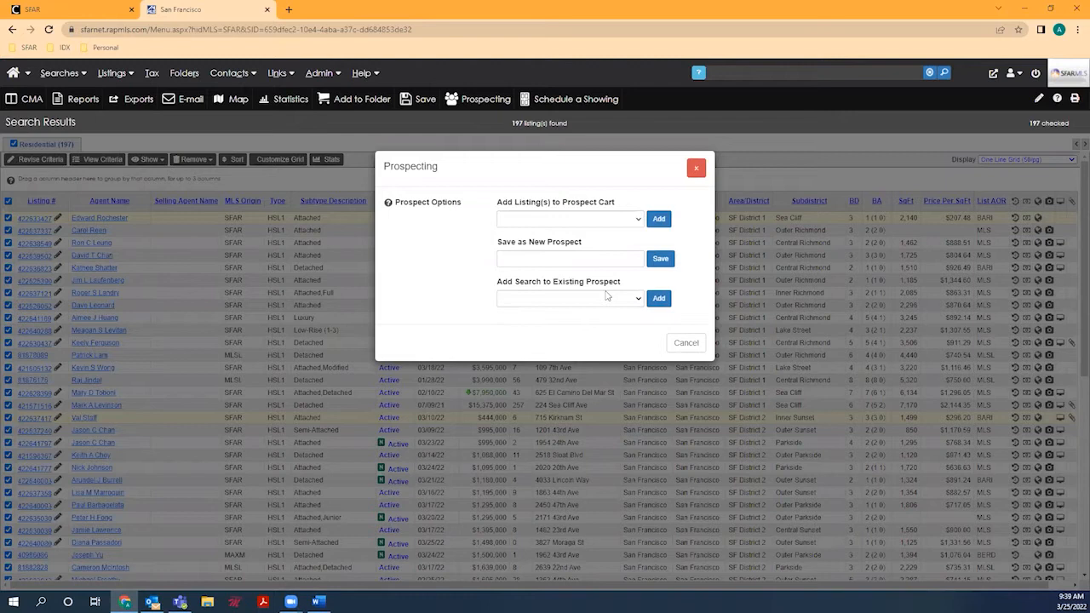
{"action": "left_click", "coordinate": [582, 254]}
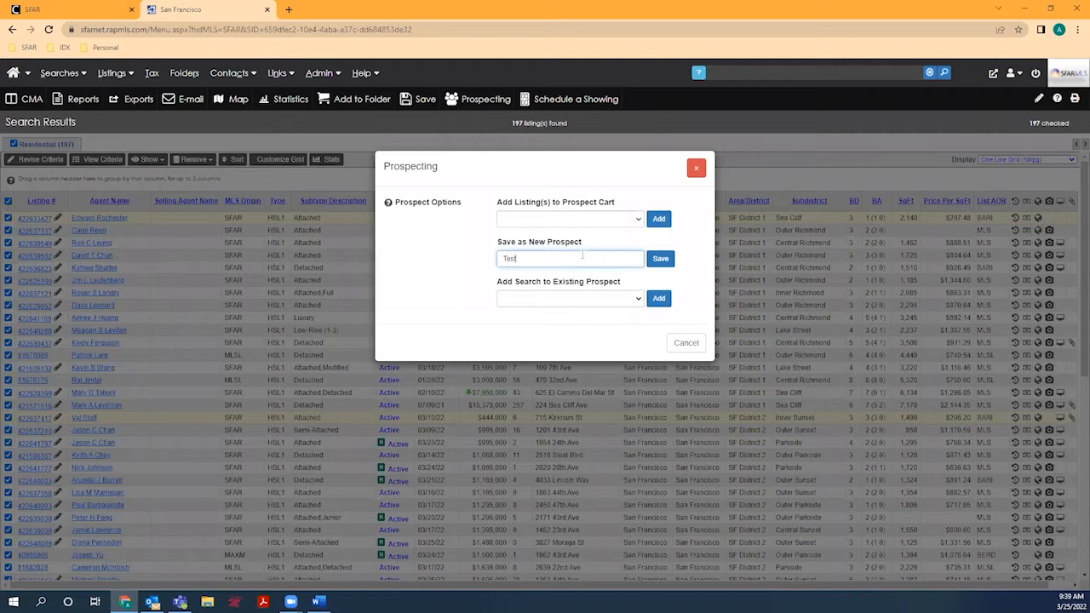
{"action": "triple_click", "coordinate": [622, 263]}
{"action": "type", "text": "MLS 102"}
Step: Save the search as new prospect MLS 102 and bring up its group choices
{"action": "left_click", "coordinate": [660, 262]}
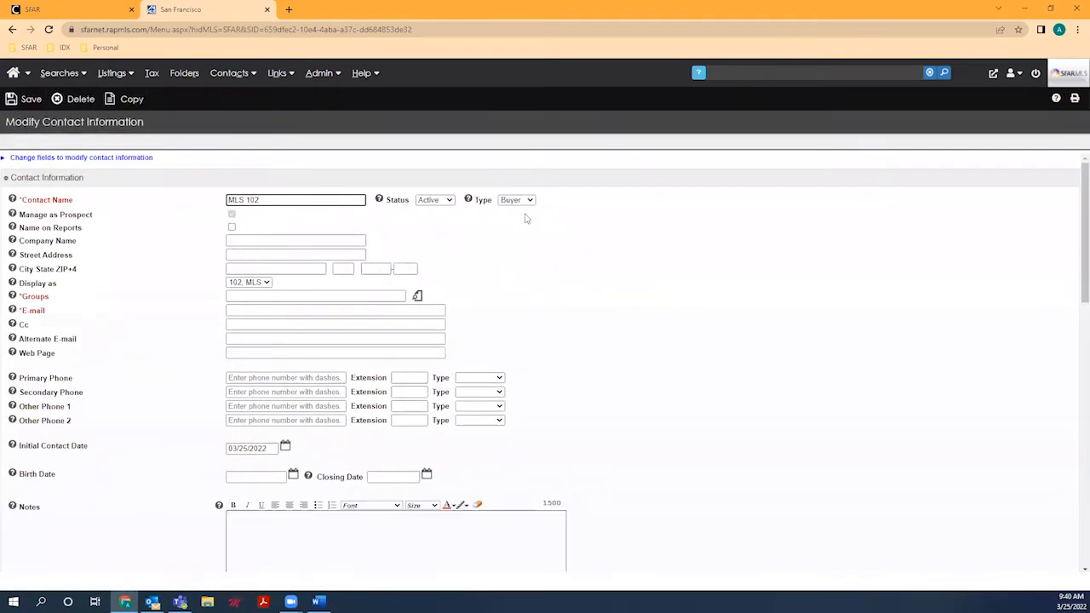
{"action": "scroll", "coordinate": [527, 219], "scroll_direction": "down", "scroll_amount": 1}
{"action": "scroll", "coordinate": [527, 219], "scroll_direction": "up", "scroll_amount": 1}
{"action": "scroll", "coordinate": [525, 219], "scroll_direction": "up", "scroll_amount": 1}
{"action": "left_click", "coordinate": [229, 296]}
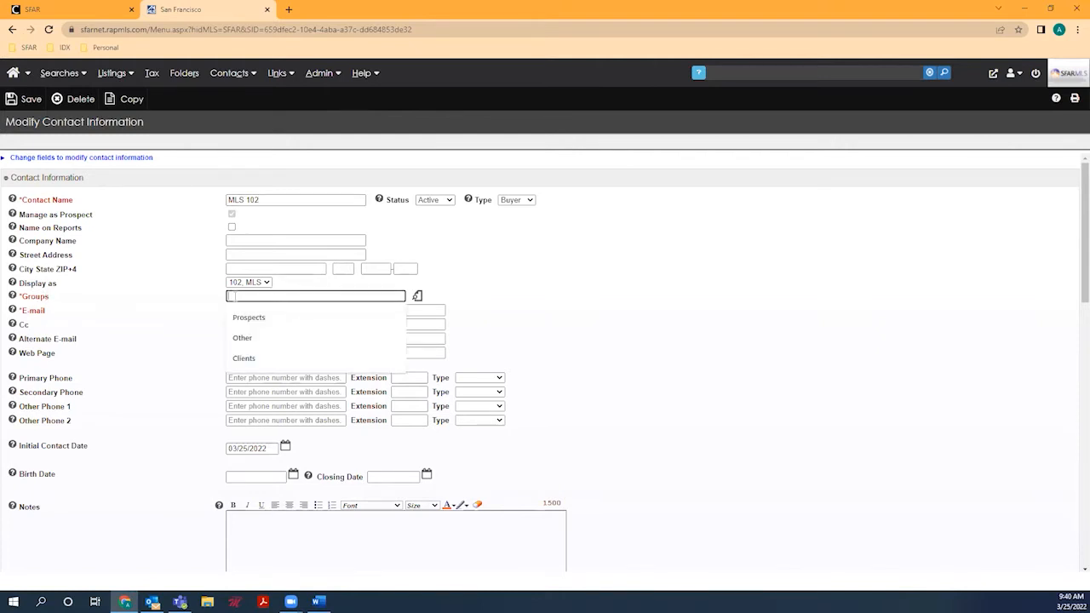
Step: Add the contact to the Prospects group
{"action": "left_click", "coordinate": [417, 297]}
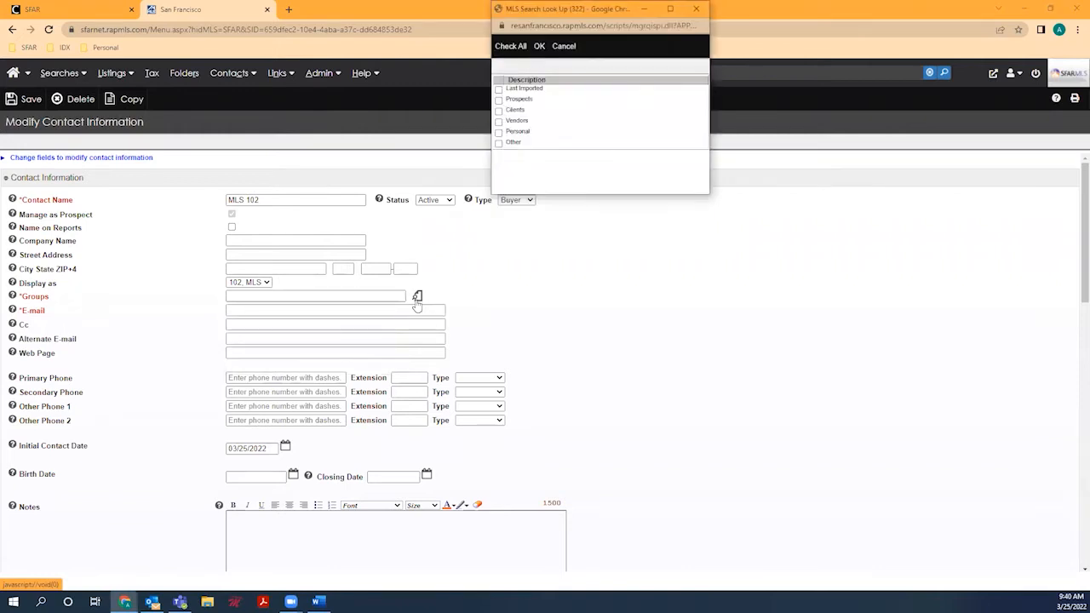
{"action": "left_click", "coordinate": [499, 100]}
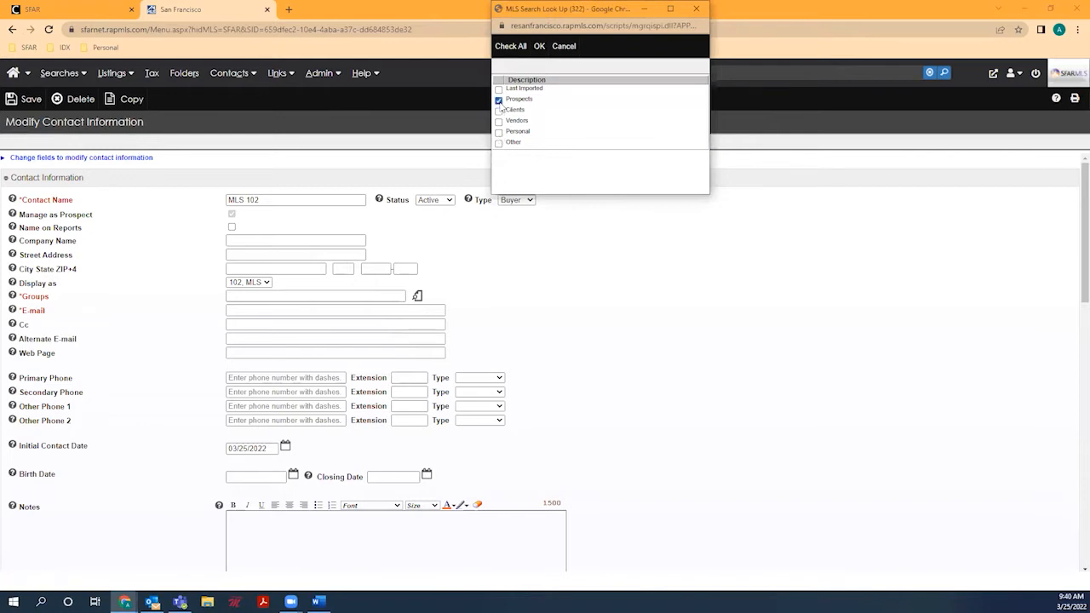
{"action": "left_click", "coordinate": [539, 46]}
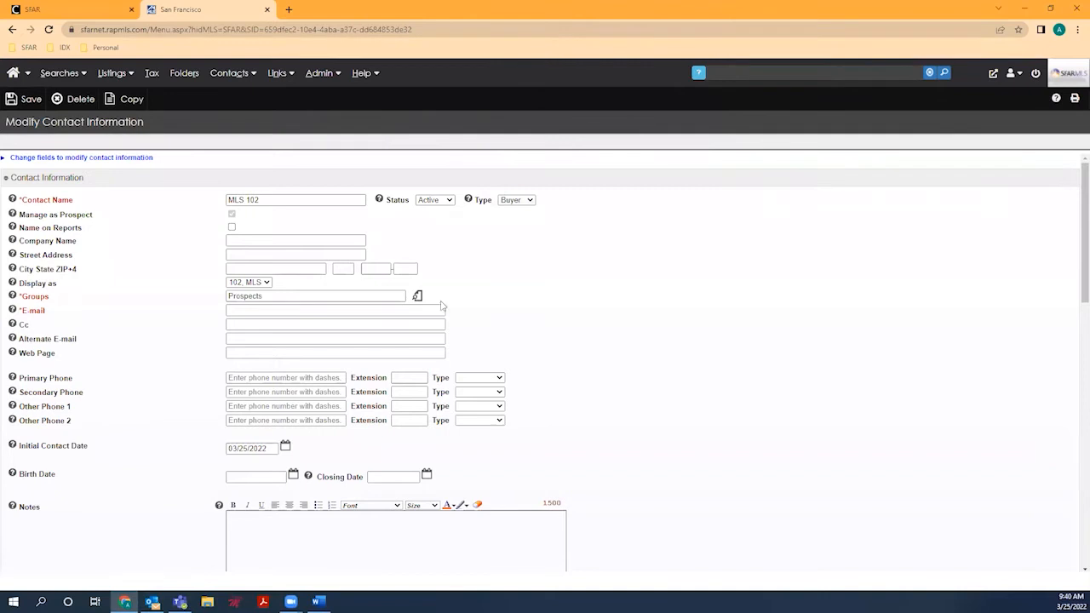
Step: Fill in the contact's e-mail from the autofill suggestion and enter a Cc e-mail address
{"action": "left_click", "coordinate": [267, 311]}
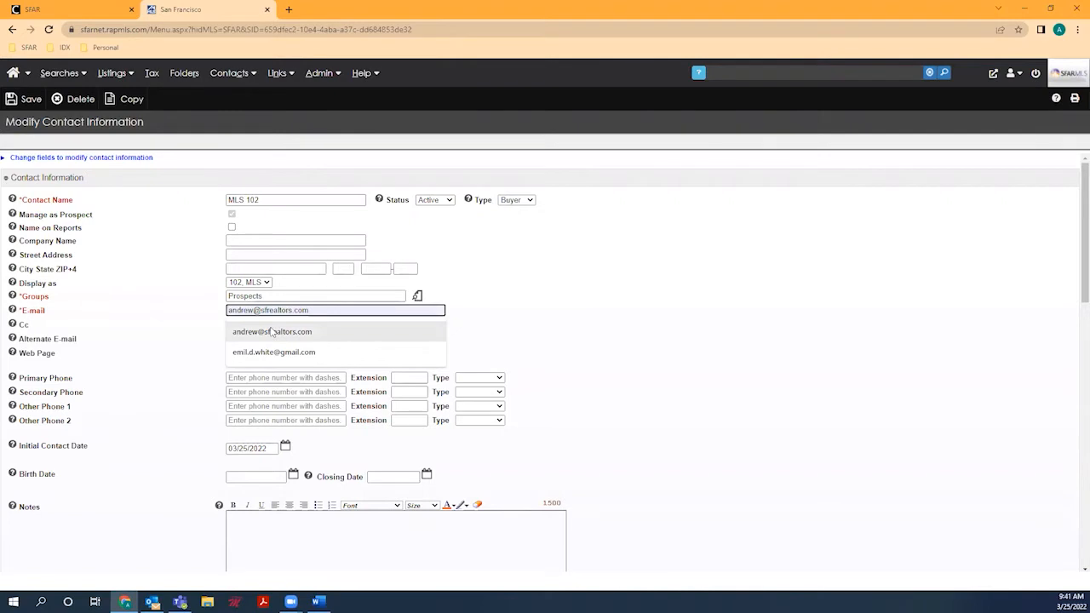
{"action": "left_click", "coordinate": [272, 332]}
{"action": "left_click", "coordinate": [197, 347]}
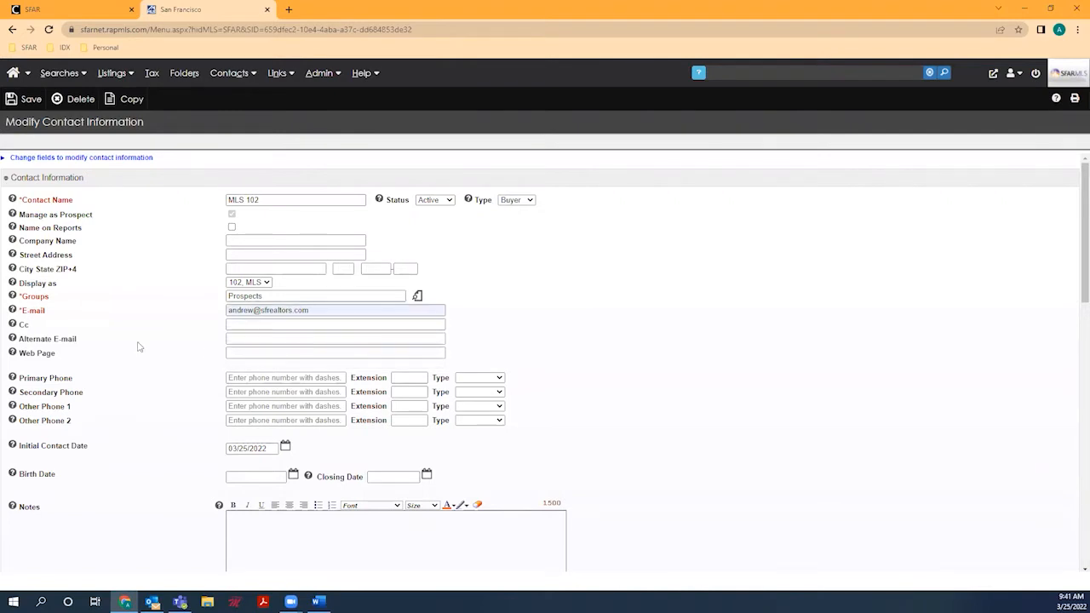
{"action": "left_click", "coordinate": [250, 324]}
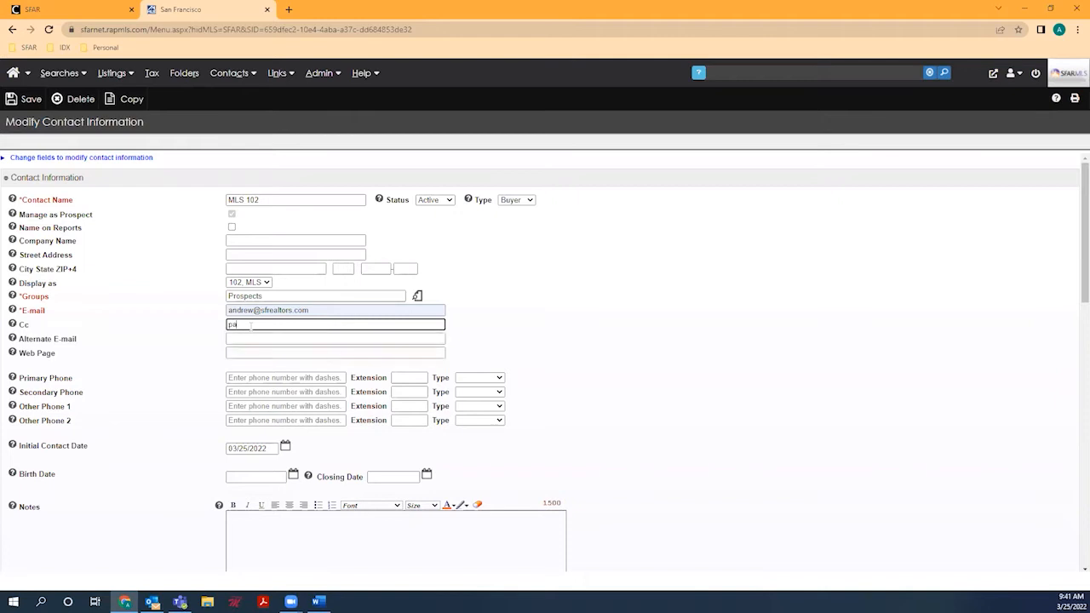
{"action": "scroll", "coordinate": [253, 330], "scroll_direction": "down", "scroll_amount": 1}
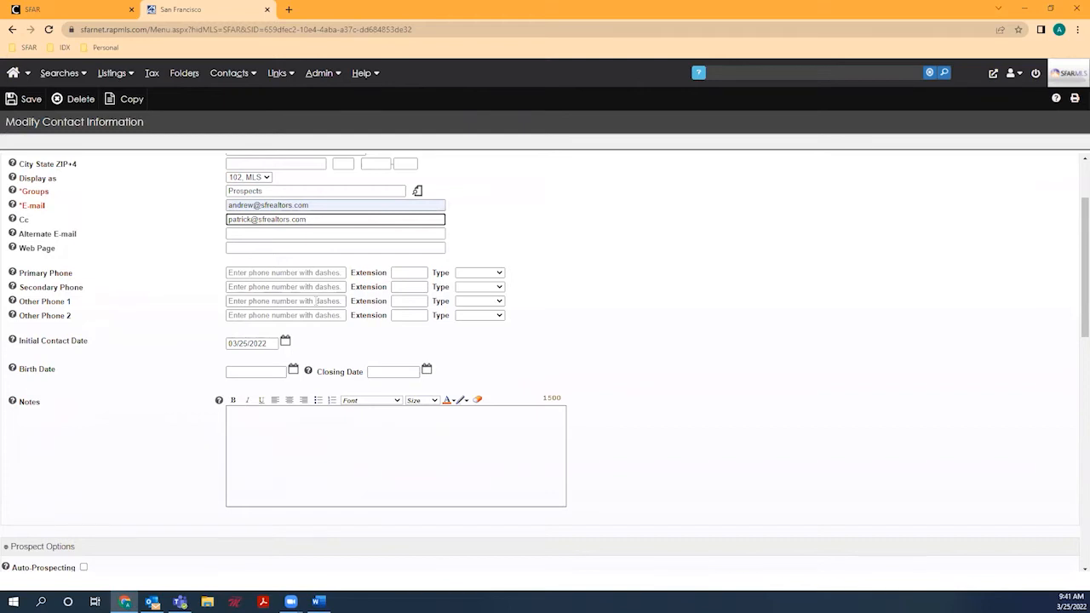
Step: Scroll down to Prospect Options, showing saved search 623427 turned on
{"action": "scroll", "coordinate": [316, 301], "scroll_direction": "down", "scroll_amount": 3}
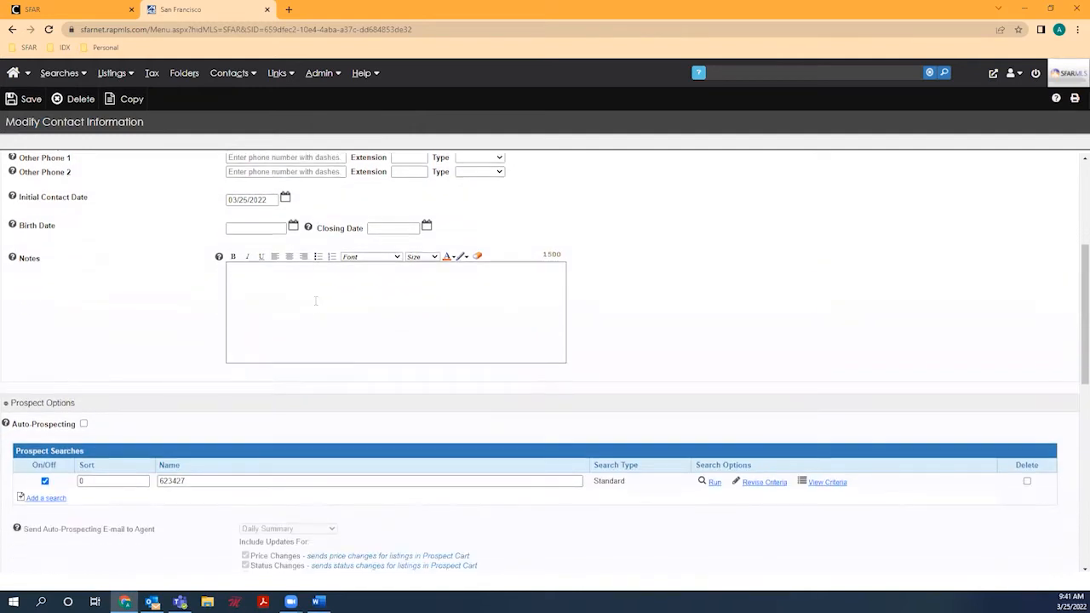
{"action": "scroll", "coordinate": [316, 305], "scroll_direction": "down", "scroll_amount": 1}
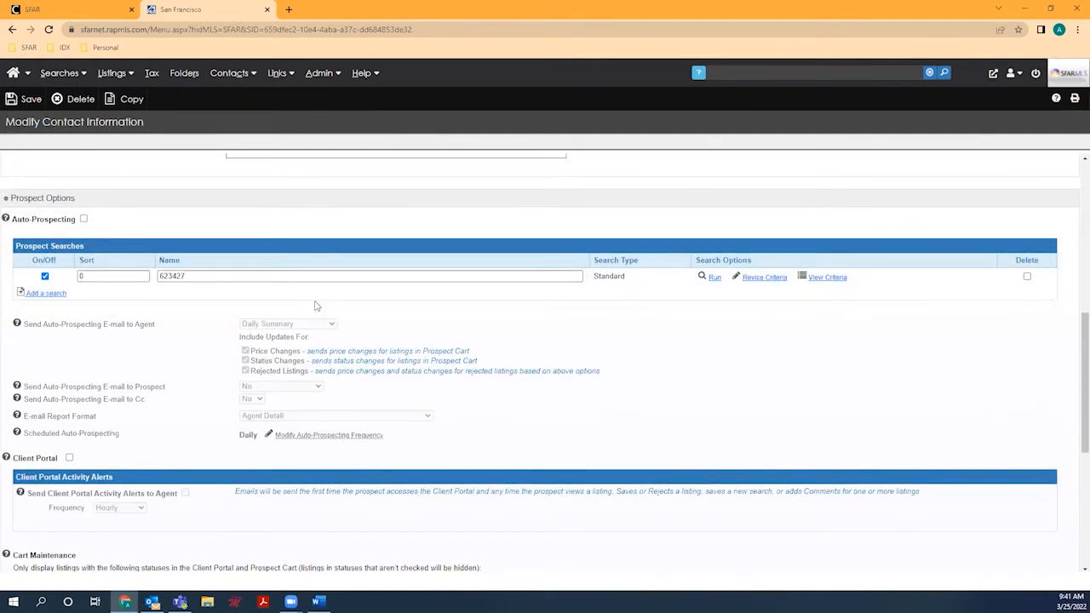
Step: Enable Auto-Prospecting for the contact and keep the scheduler's frequency at Daily
{"action": "left_click", "coordinate": [84, 220]}
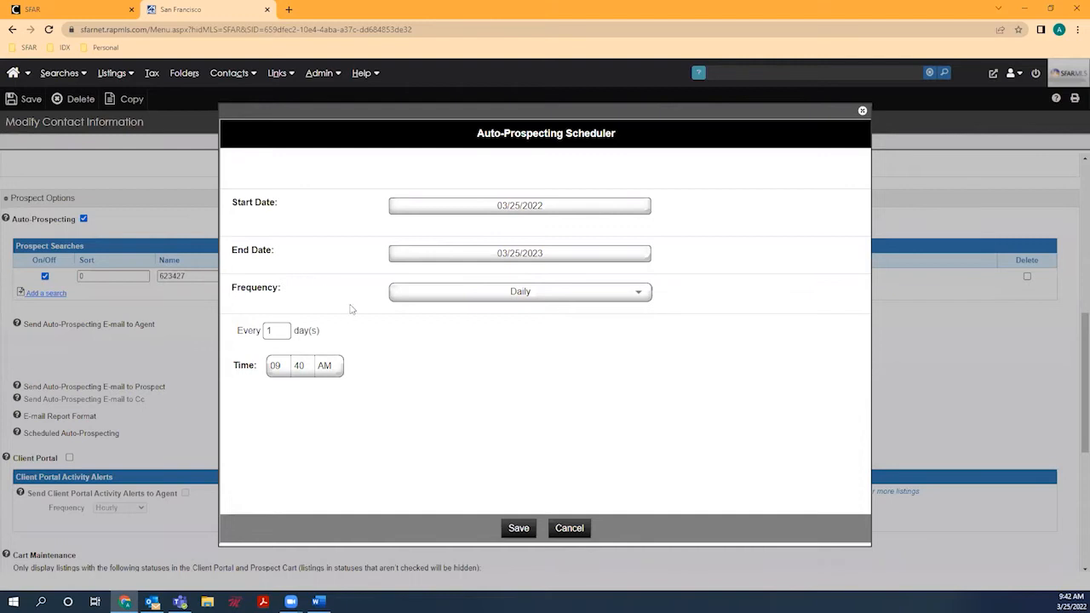
{"action": "left_click", "coordinate": [408, 297]}
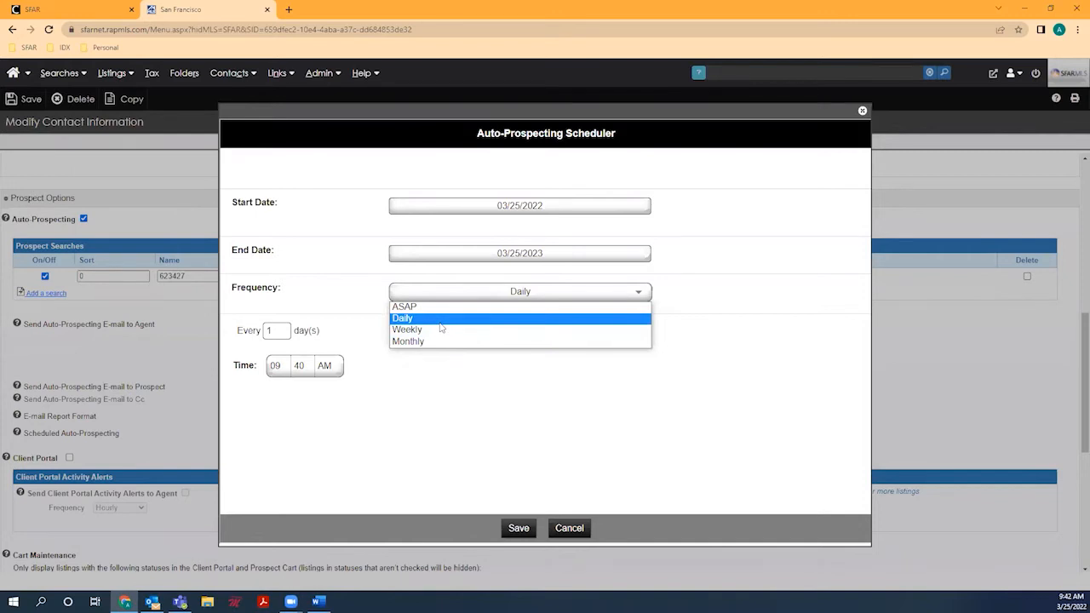
{"action": "left_click", "coordinate": [440, 324]}
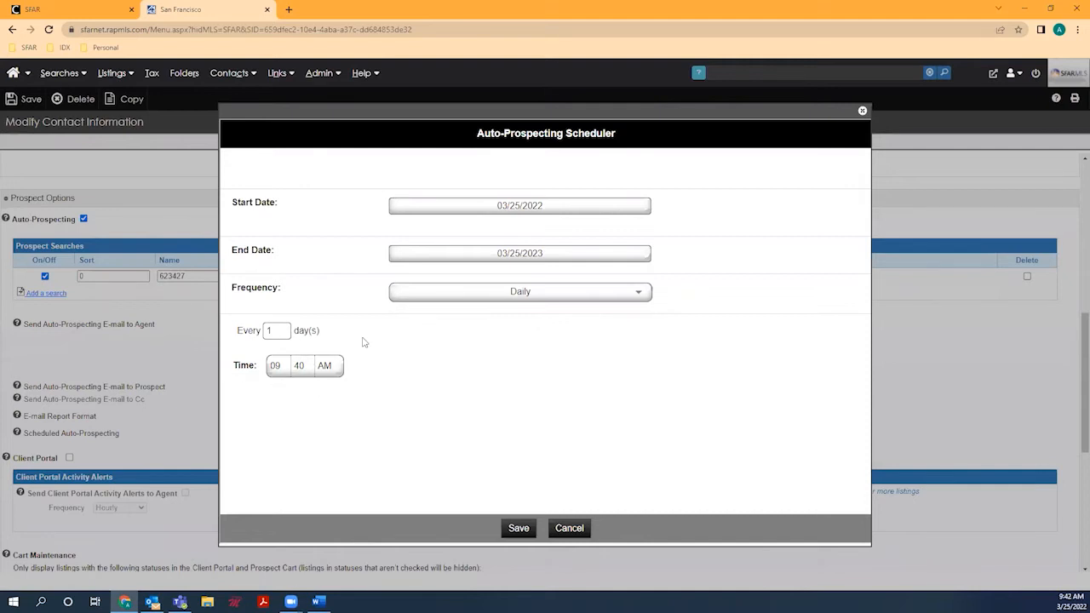
Step: Set the daily run time to 05:40 PM and save the auto-prospecting schedule
{"action": "left_click", "coordinate": [277, 368]}
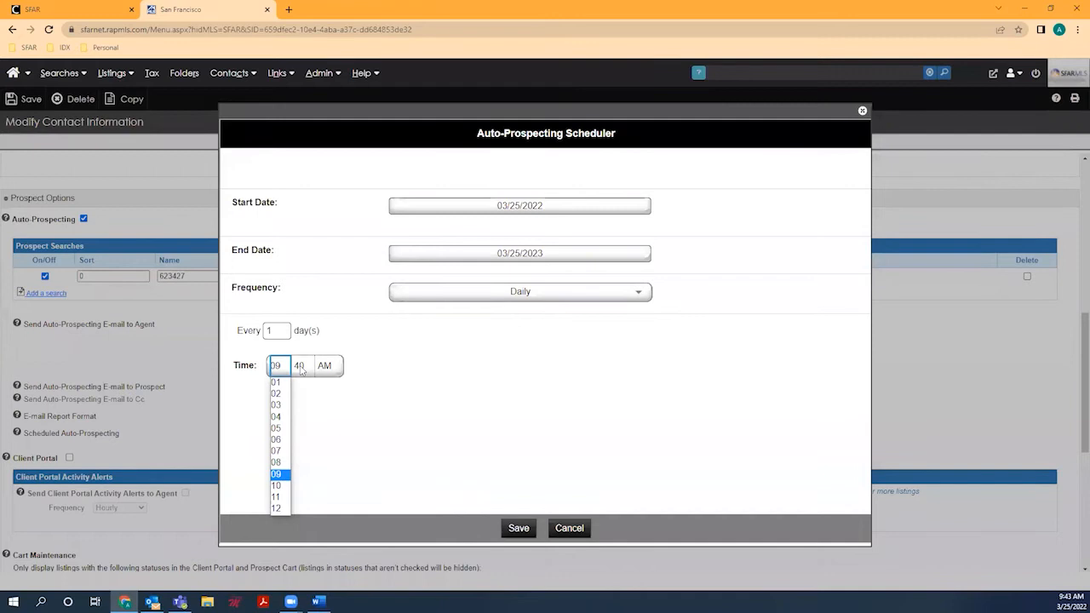
{"action": "left_click", "coordinate": [277, 428]}
{"action": "left_click", "coordinate": [334, 369]}
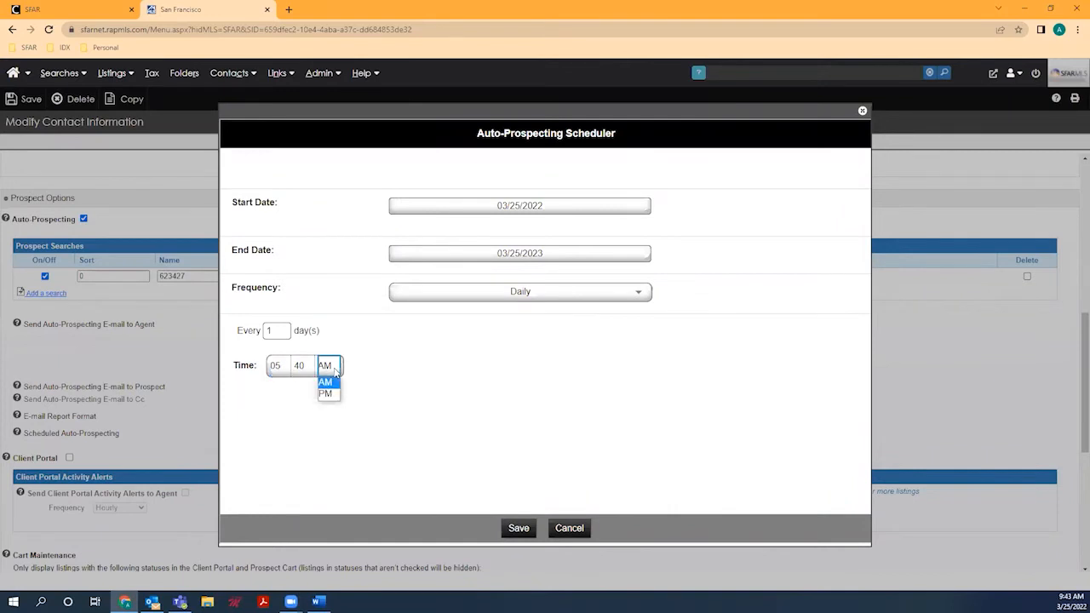
{"action": "left_click", "coordinate": [335, 393]}
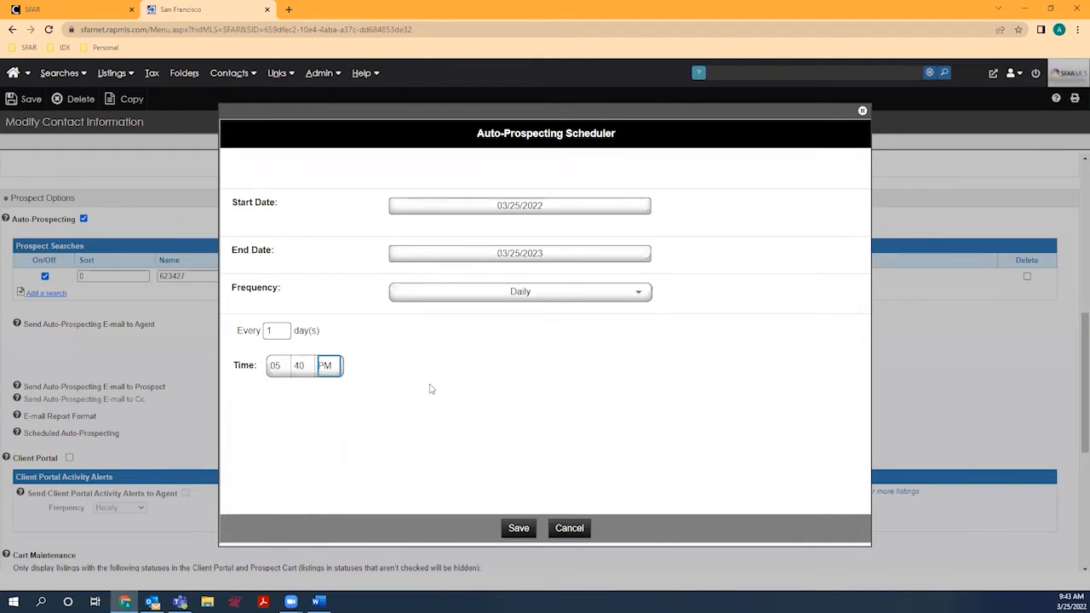
{"action": "left_click", "coordinate": [518, 528]}
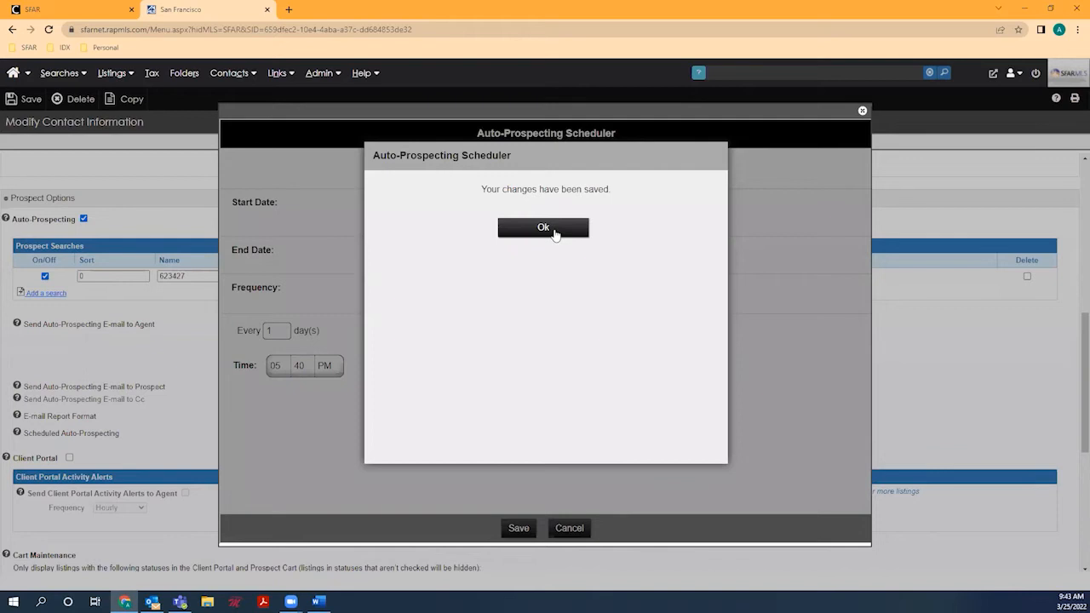
Step: Dismiss the saved-schedule confirmation and bring up the Send Auto-Prospecting E-mail to Agent choices
{"action": "left_click", "coordinate": [549, 228]}
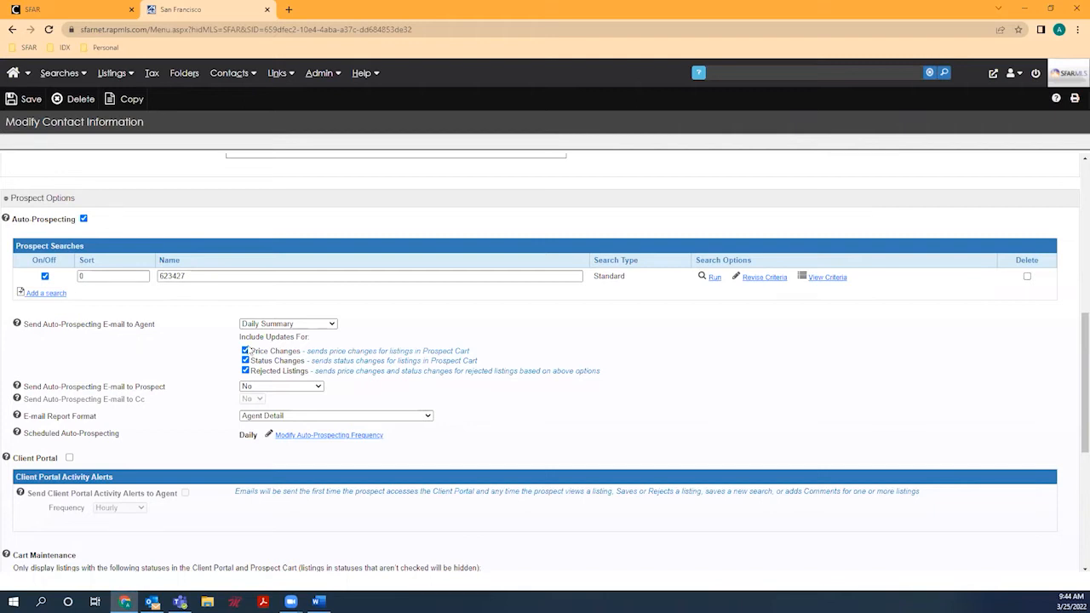
{"action": "left_click", "coordinate": [295, 325]}
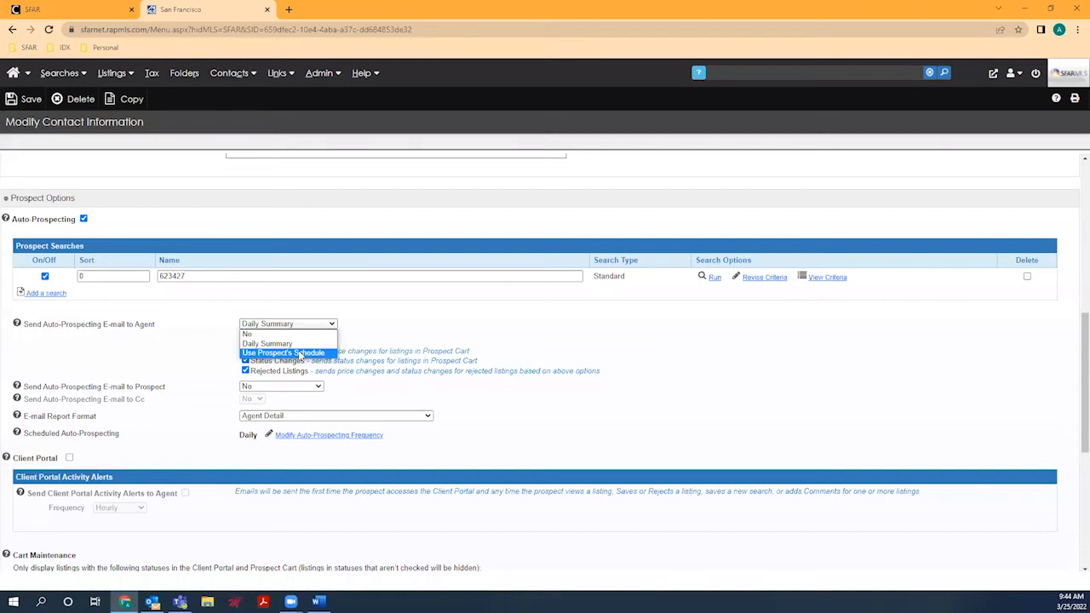
Step: Set Send Auto-Prospecting E-mail to Agent to Use Prospect's Schedule
{"action": "left_click", "coordinate": [300, 354]}
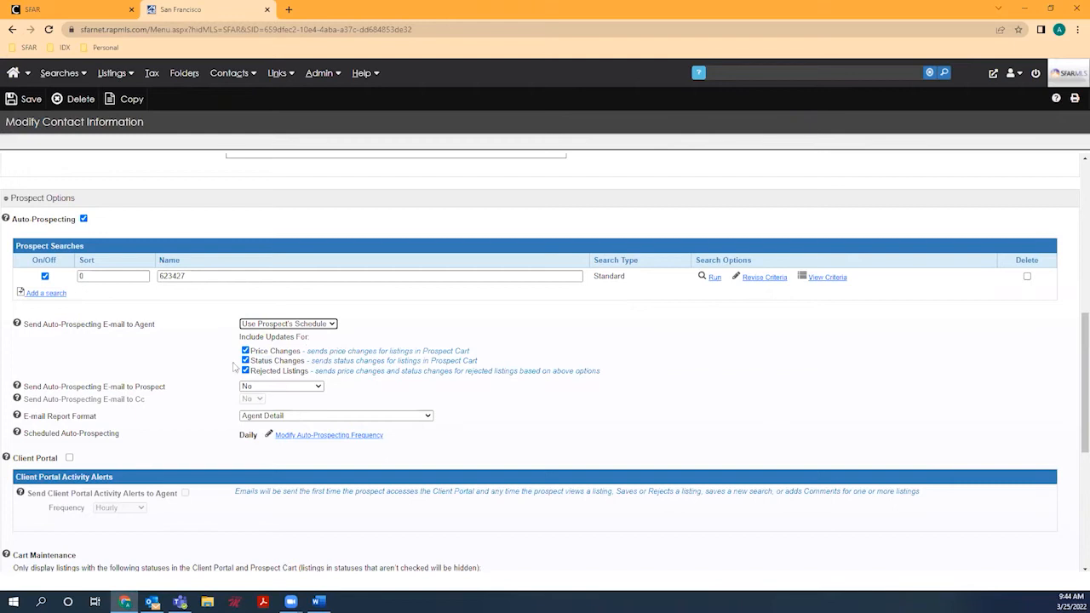
{"action": "scroll", "coordinate": [218, 366], "scroll_direction": "down", "scroll_amount": 1}
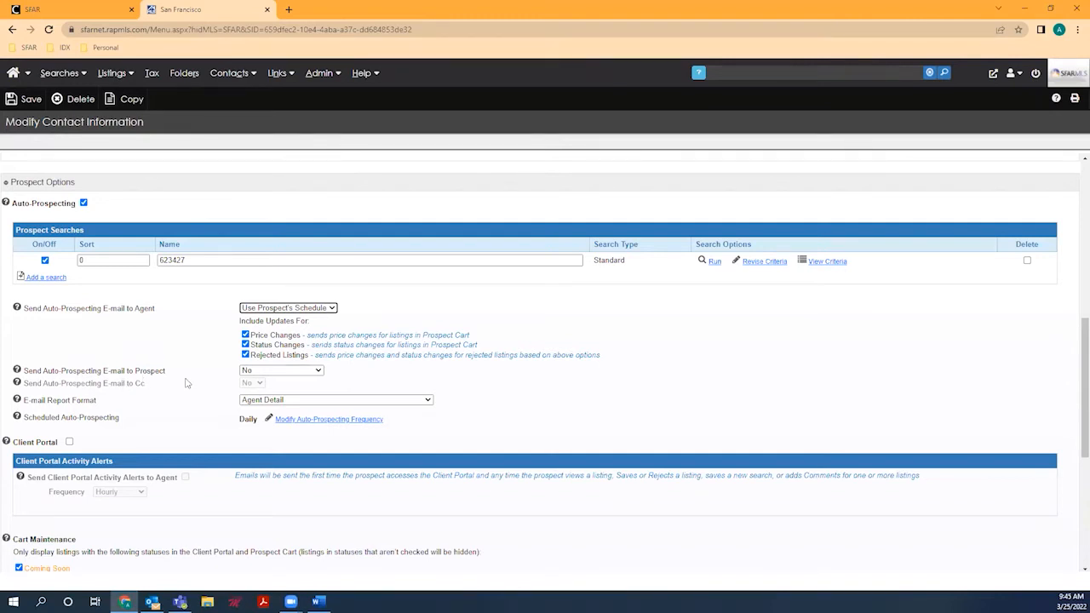
Step: Set Send Auto-Prospecting E-mail to Prospect to Yes - Newly Matched
{"action": "left_click", "coordinate": [277, 372]}
{"action": "left_click", "coordinate": [282, 381]}
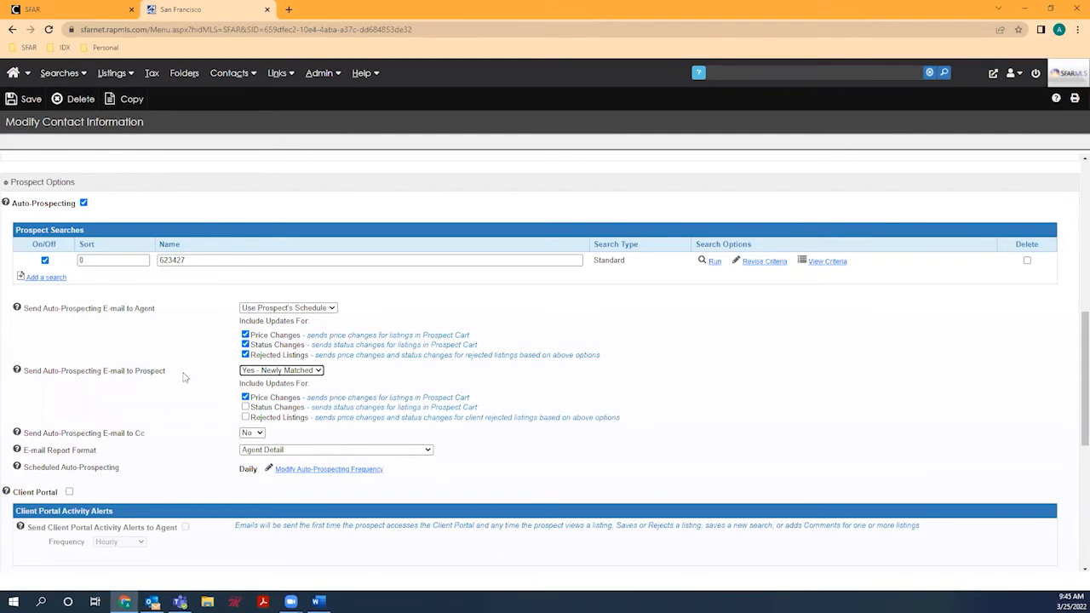
{"action": "scroll", "coordinate": [186, 379], "scroll_direction": "down", "scroll_amount": 1}
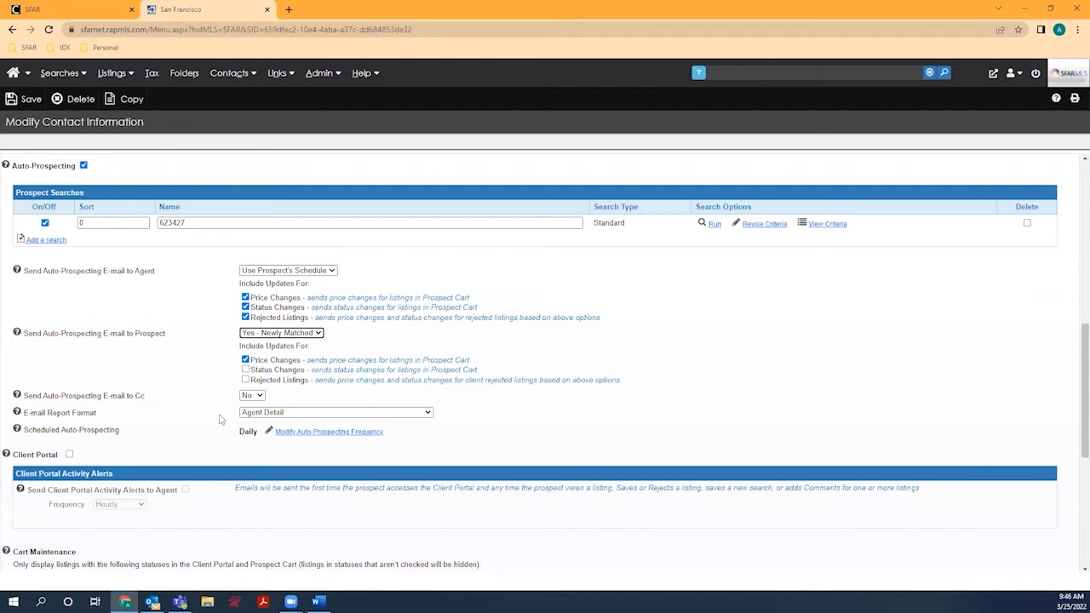
Step: Set Send Auto-Prospecting E-mail to Cc to Yes, leaving the report format on Agent Detail
{"action": "left_click", "coordinate": [261, 396]}
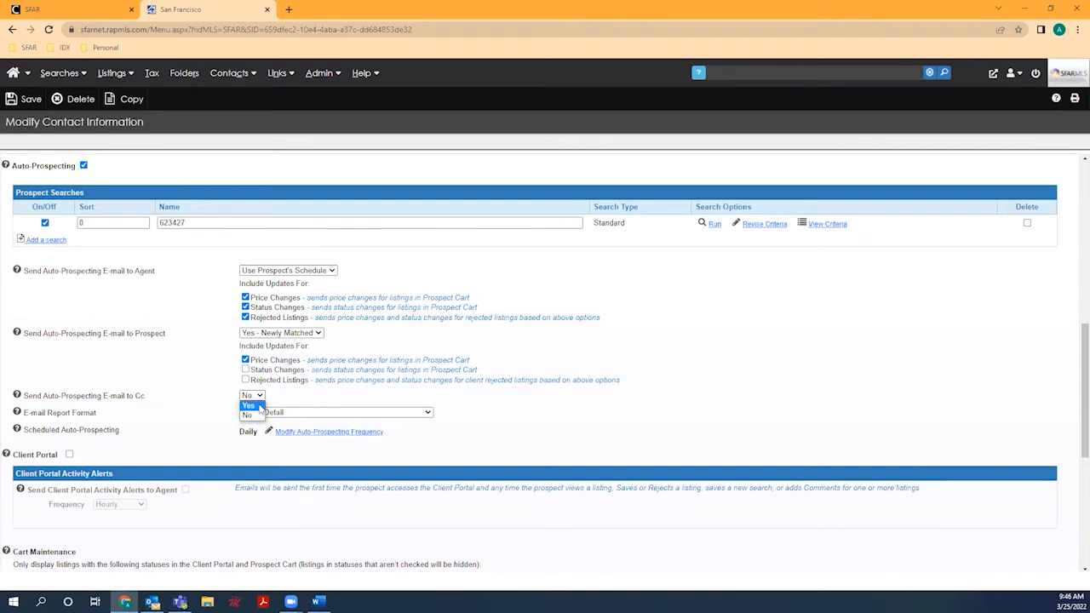
{"action": "left_click", "coordinate": [261, 407]}
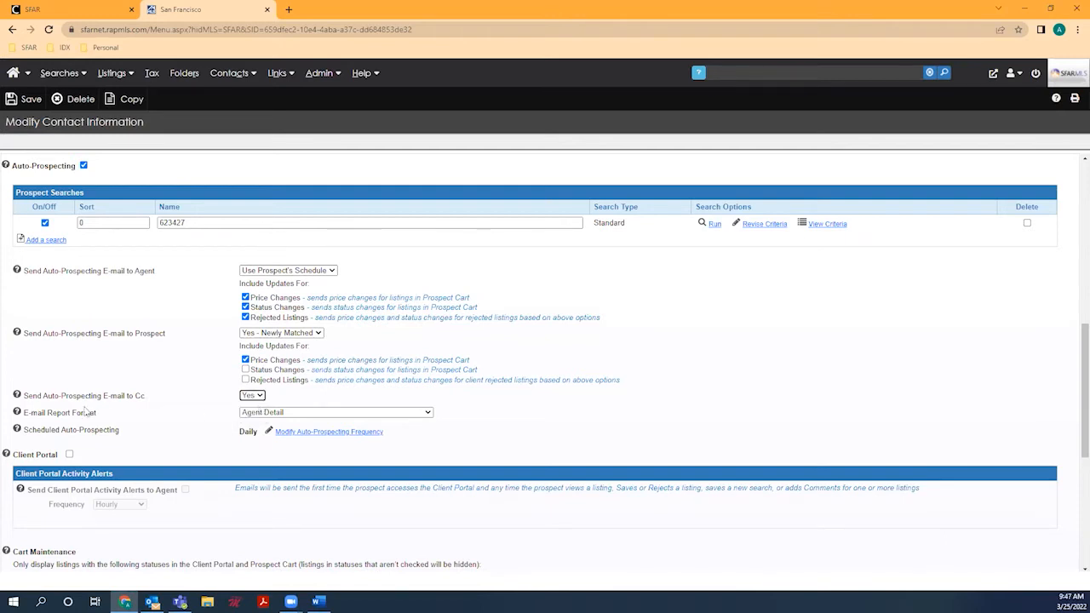
{"action": "left_click", "coordinate": [325, 414]}
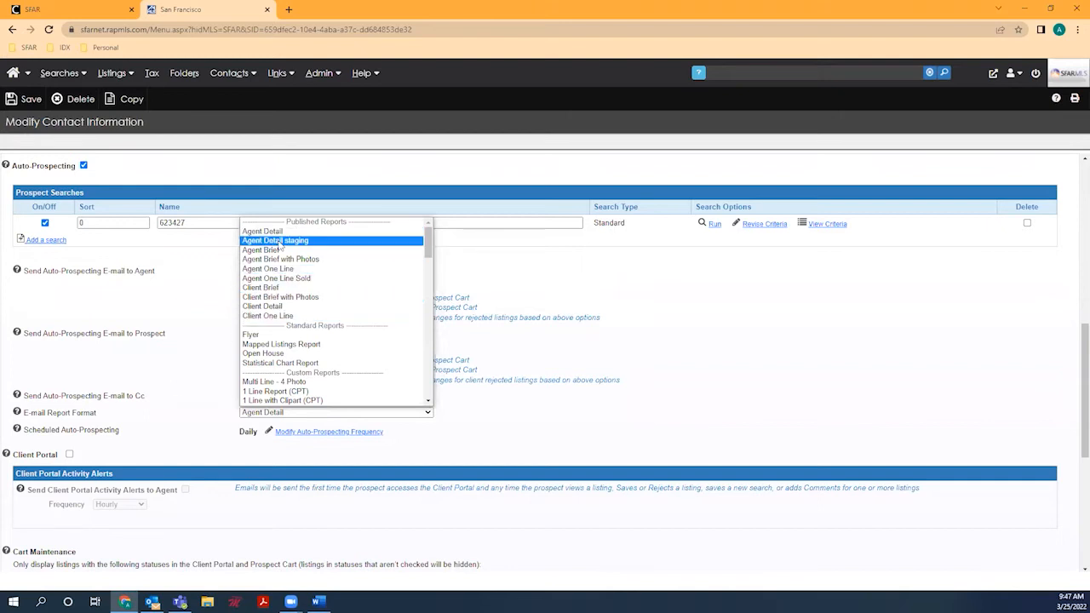
{"action": "left_click", "coordinate": [228, 324]}
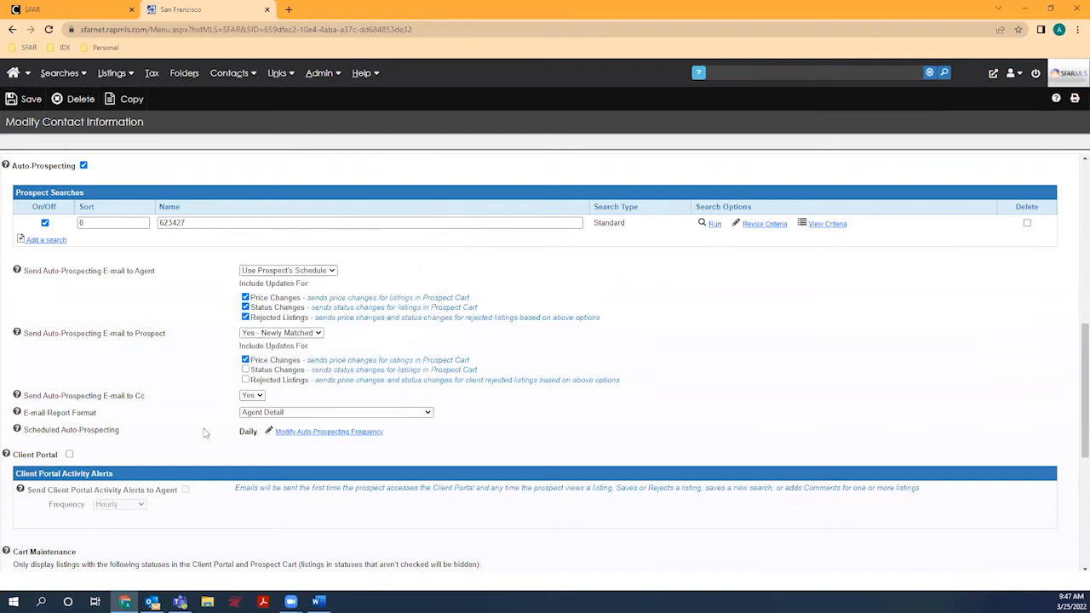
{"action": "scroll", "coordinate": [116, 473], "scroll_direction": "down", "scroll_amount": 3}
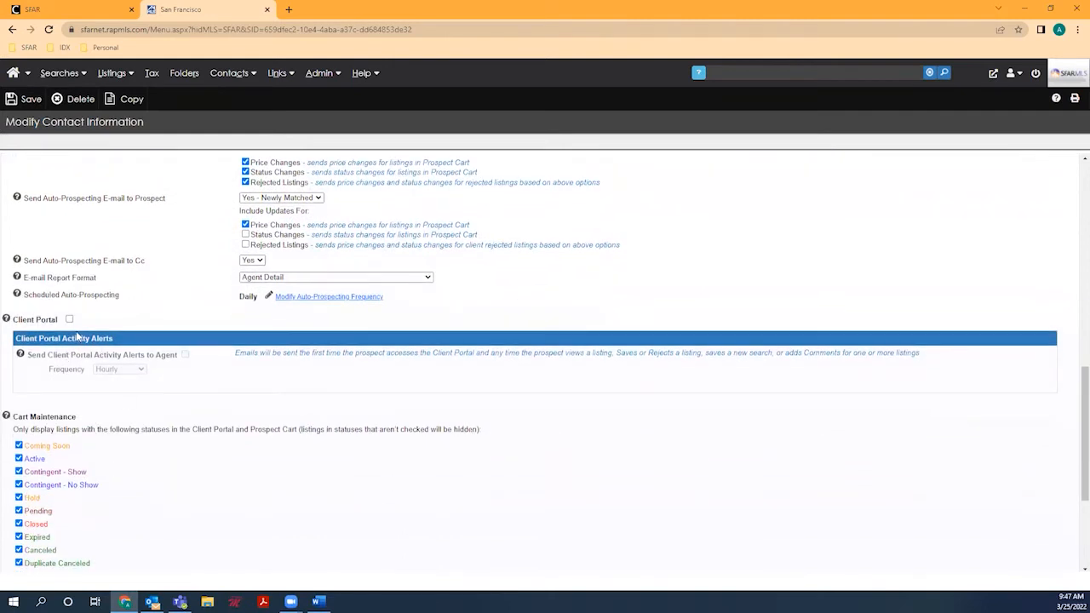
{"action": "left_click", "coordinate": [70, 319]}
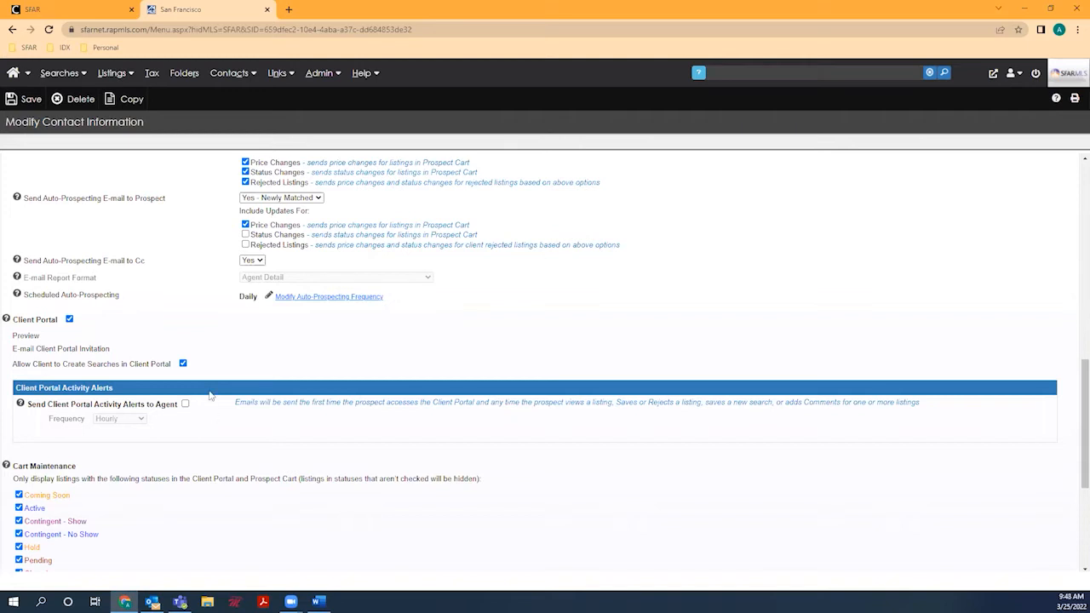
{"action": "scroll", "coordinate": [207, 379], "scroll_direction": "down", "scroll_amount": 2}
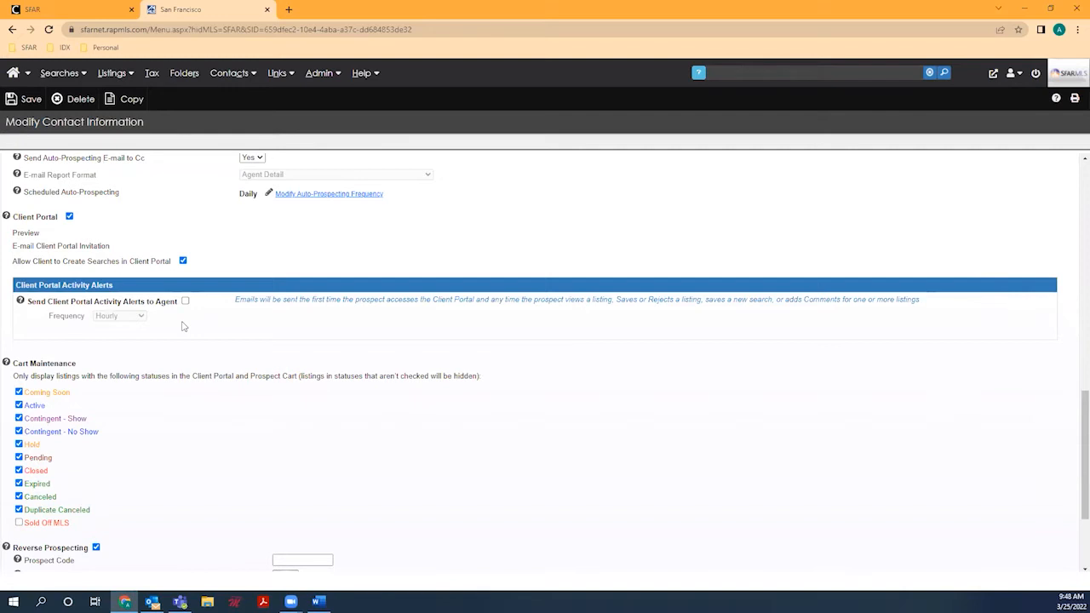
{"action": "scroll", "coordinate": [182, 326], "scroll_direction": "down", "scroll_amount": 3}
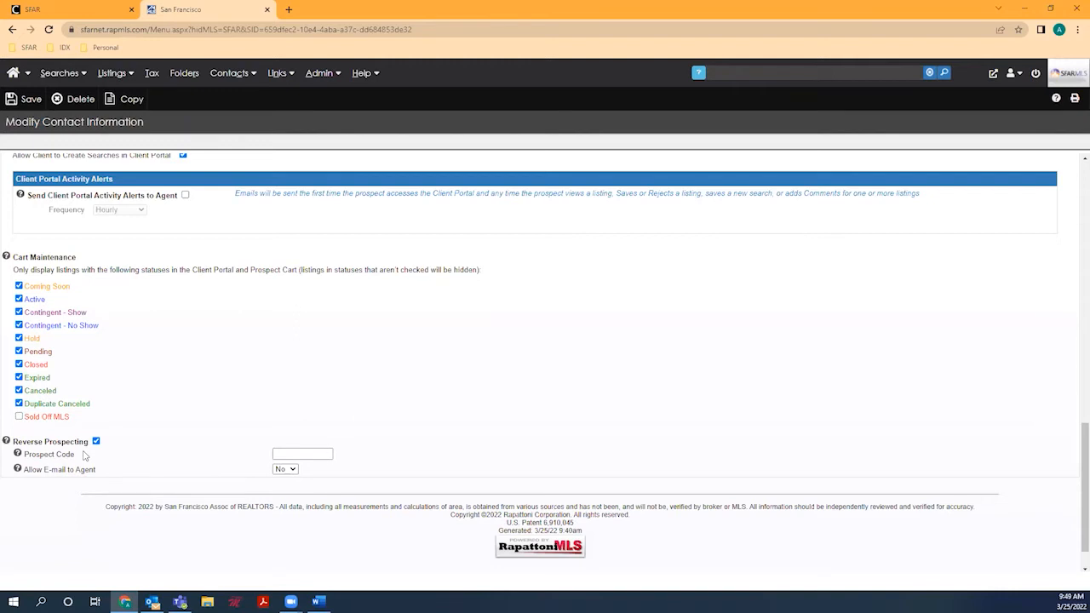
{"action": "scroll", "coordinate": [83, 457], "scroll_direction": "down", "scroll_amount": 1}
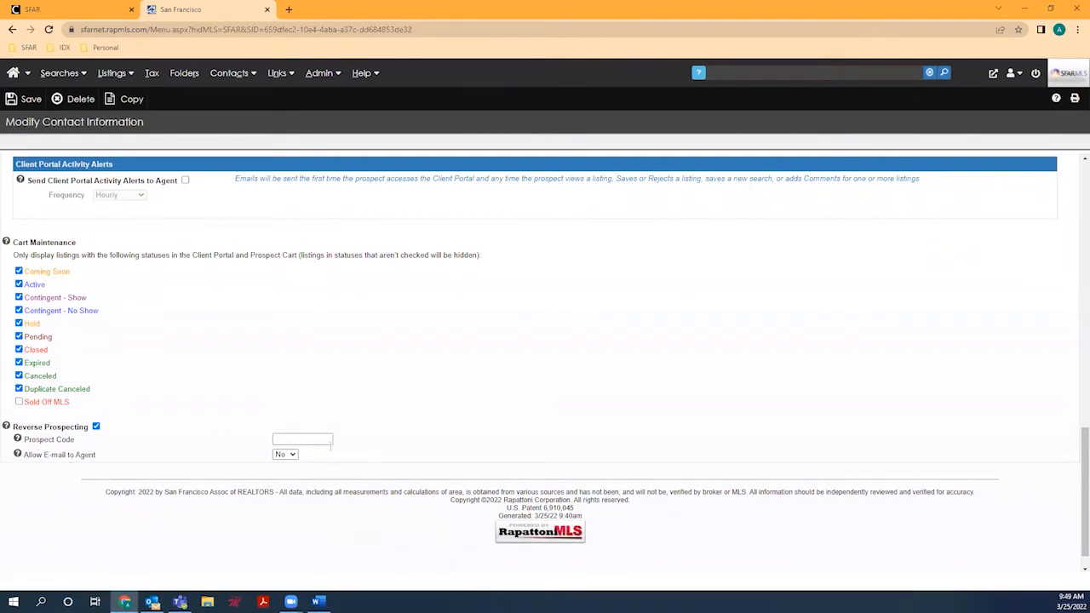
{"action": "scroll", "coordinate": [275, 417], "scroll_direction": "up", "scroll_amount": 5}
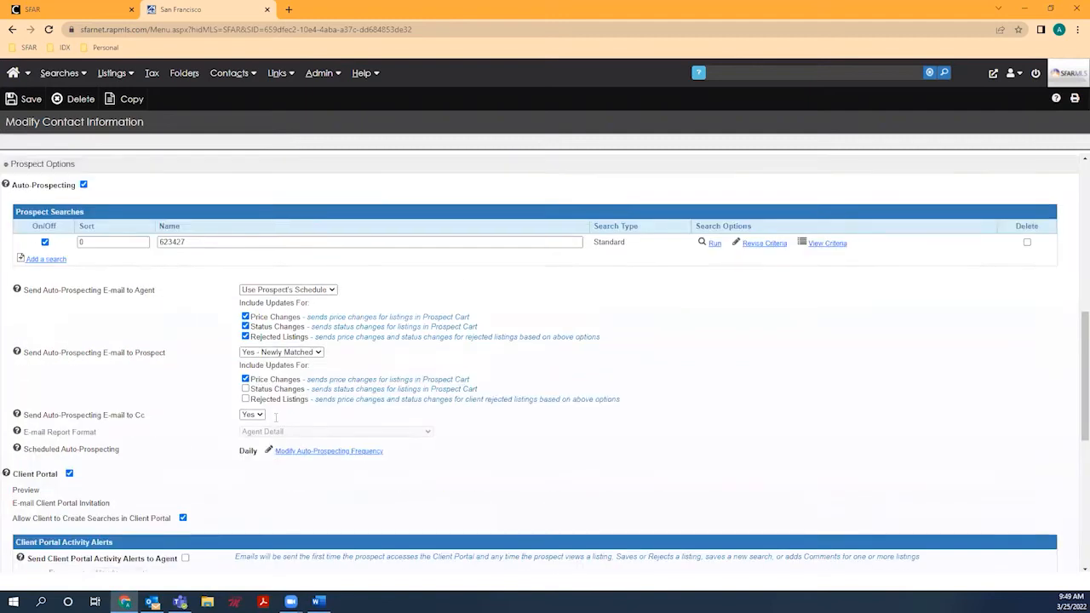
Step: Save the contact record, bringing up MLS 102's 61 matched residential listings
{"action": "scroll", "coordinate": [275, 417], "scroll_direction": "up", "scroll_amount": 2}
{"action": "scroll", "coordinate": [168, 366], "scroll_direction": "down", "scroll_amount": 8}
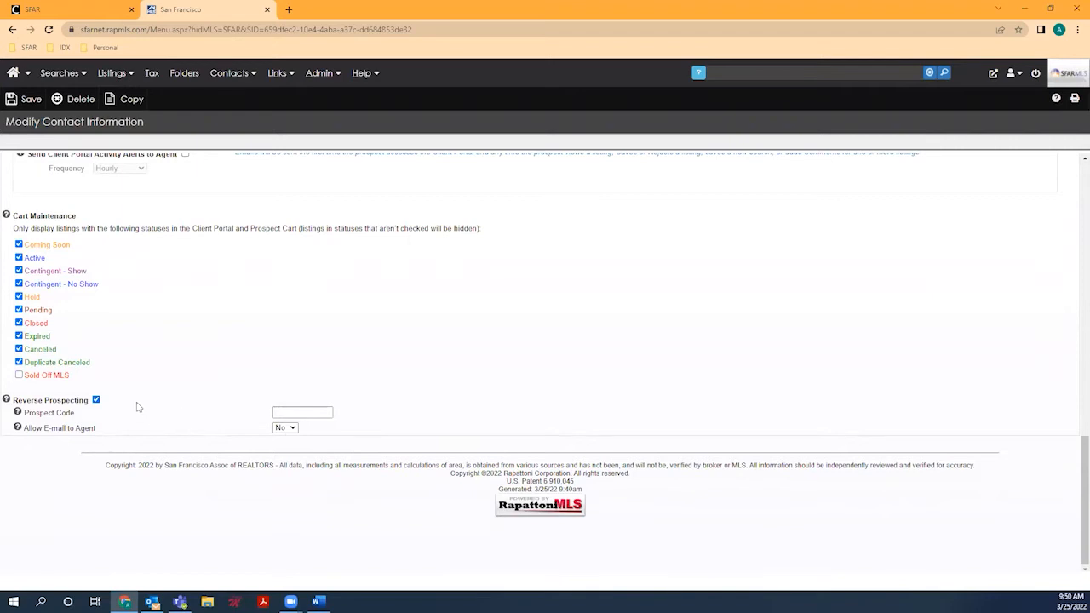
{"action": "scroll", "coordinate": [137, 407], "scroll_direction": "up", "scroll_amount": 1}
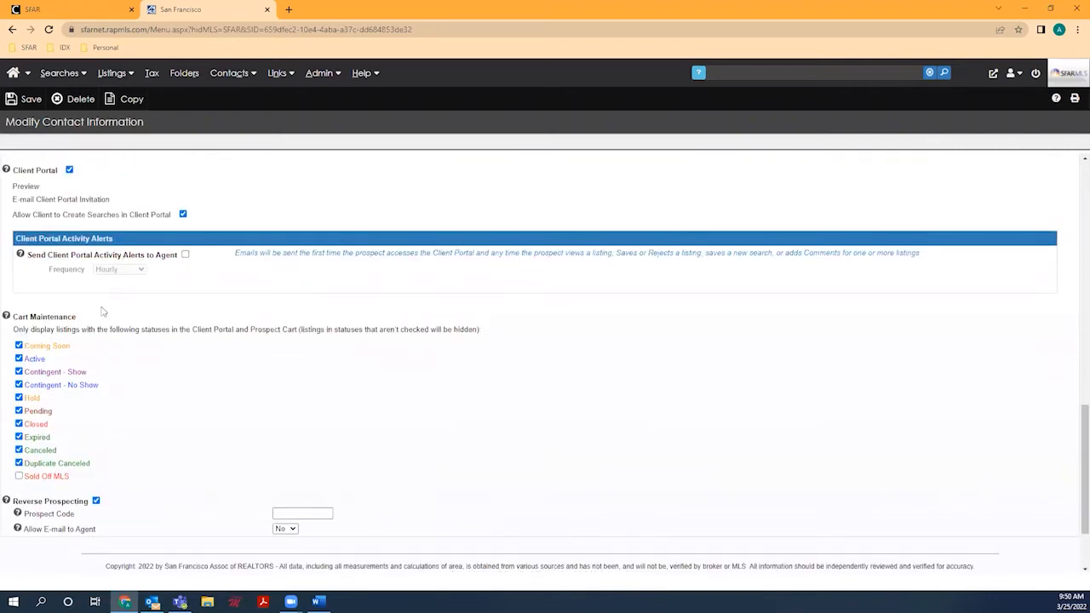
{"action": "left_click", "coordinate": [30, 101]}
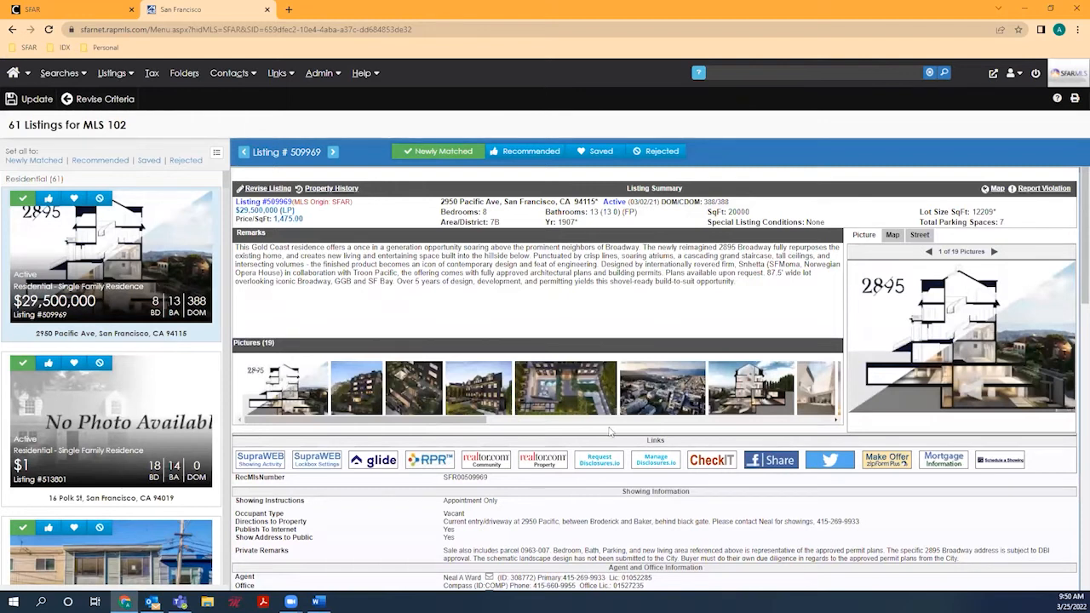
Step: Scroll through the 61 matched listing cards for MLS 102
{"action": "scroll", "coordinate": [174, 366], "scroll_direction": "down", "scroll_amount": 4}
{"action": "scroll", "coordinate": [174, 366], "scroll_direction": "down", "scroll_amount": 15}
{"action": "scroll", "coordinate": [174, 366], "scroll_direction": "down", "scroll_amount": 7}
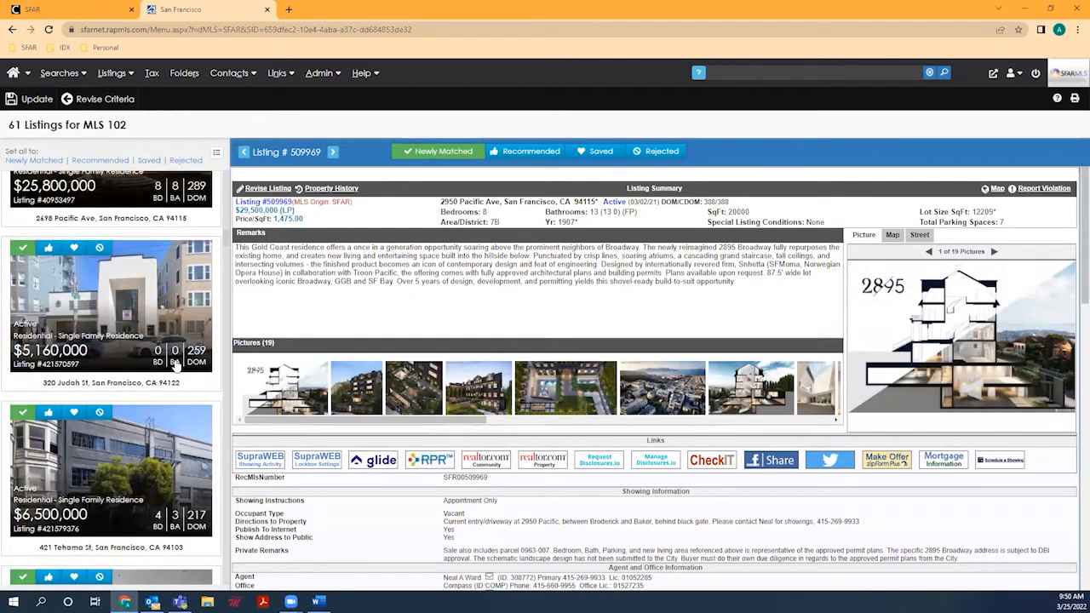
Step: Open the Client Portal invitation from the prospect cart and enter subject 'MLS 102'
{"action": "left_click", "coordinate": [26, 107]}
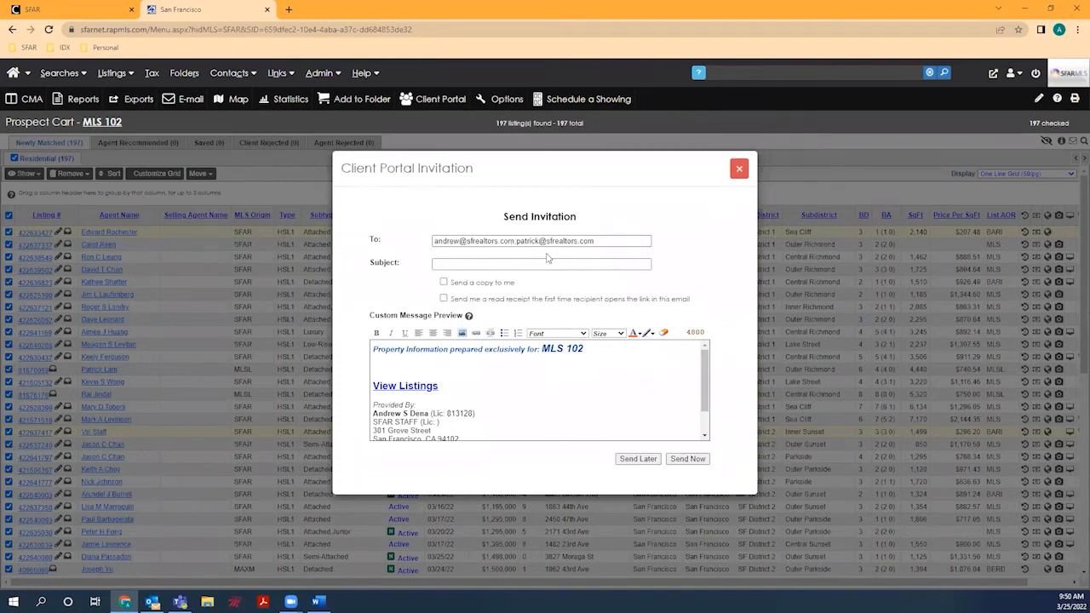
{"action": "left_click", "coordinate": [461, 264]}
{"action": "type", "text": "MLS 1"}
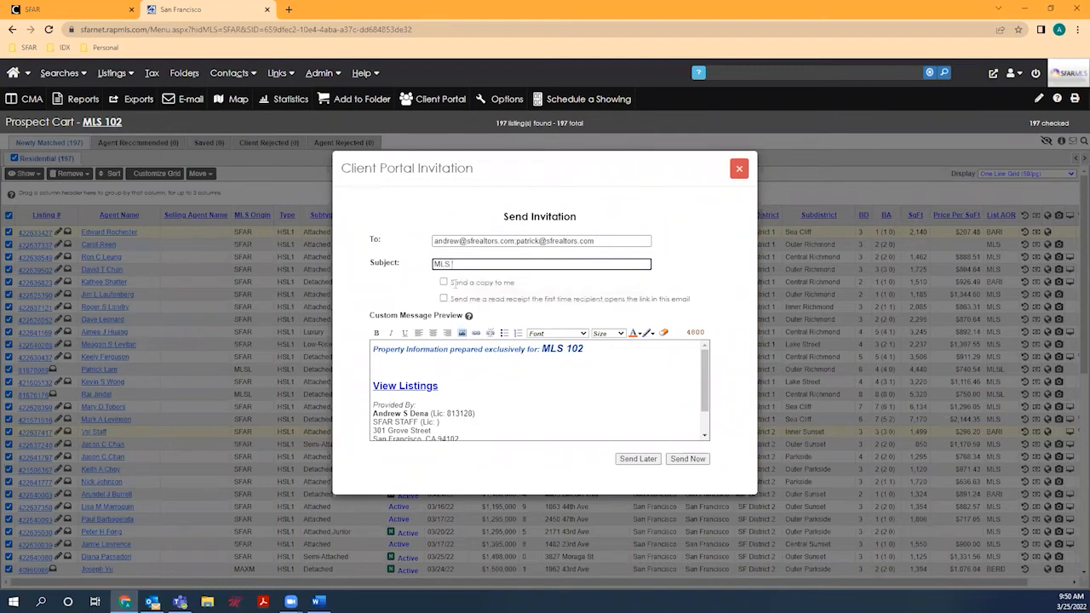
{"action": "type", "text": "02"}
Step: Preview the invitation's listings link, then return to edit the message body
{"action": "left_click", "coordinate": [415, 389]}
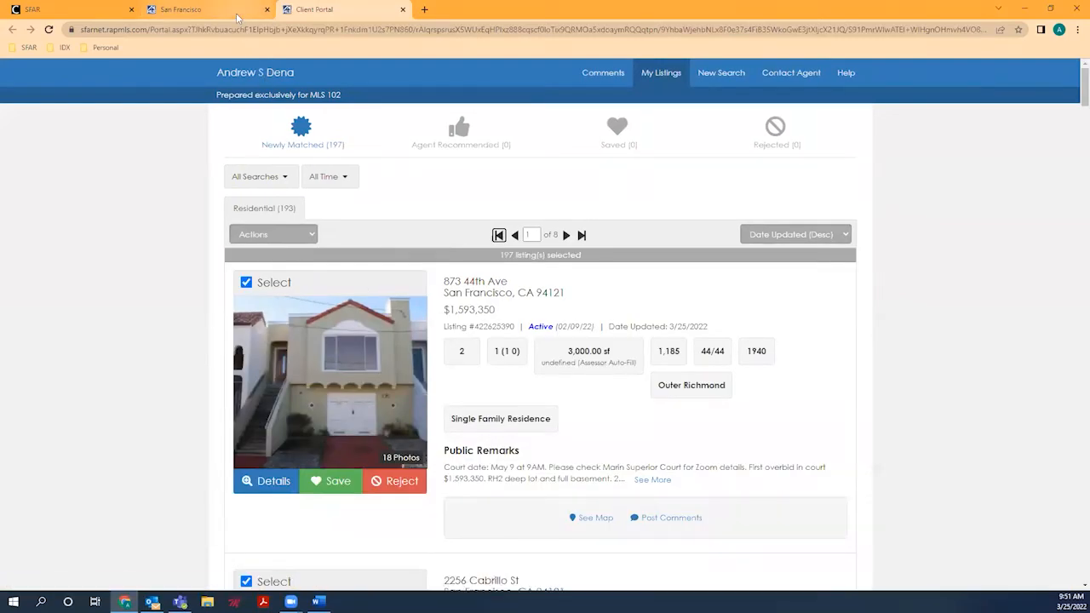
{"action": "left_click", "coordinate": [196, 11]}
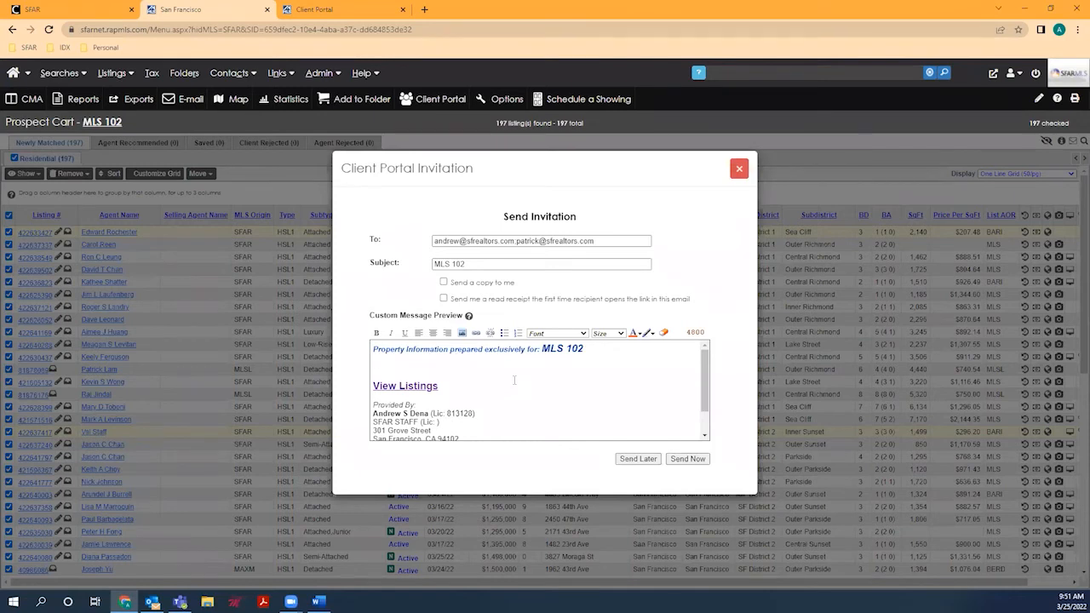
{"action": "left_click", "coordinate": [458, 376]}
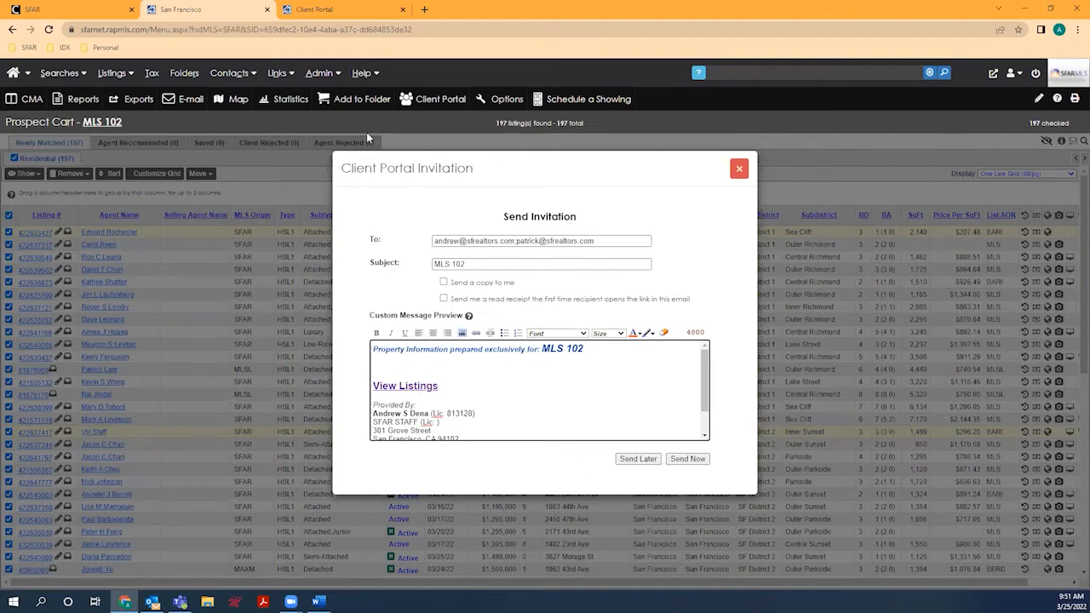
{"action": "left_click", "coordinate": [337, 10]}
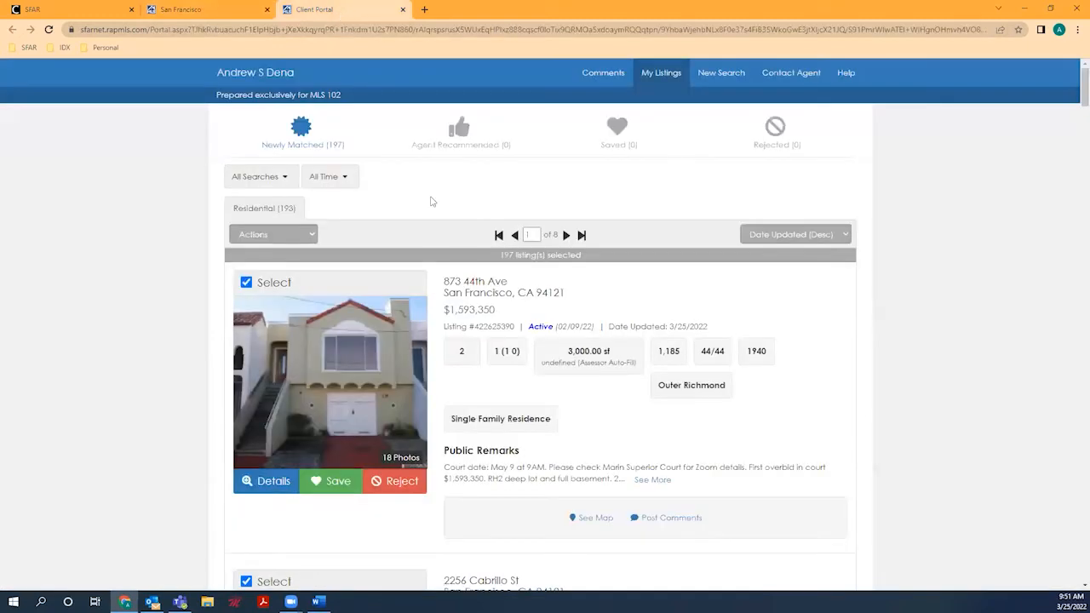
{"action": "scroll", "coordinate": [431, 201], "scroll_direction": "down", "scroll_amount": 3}
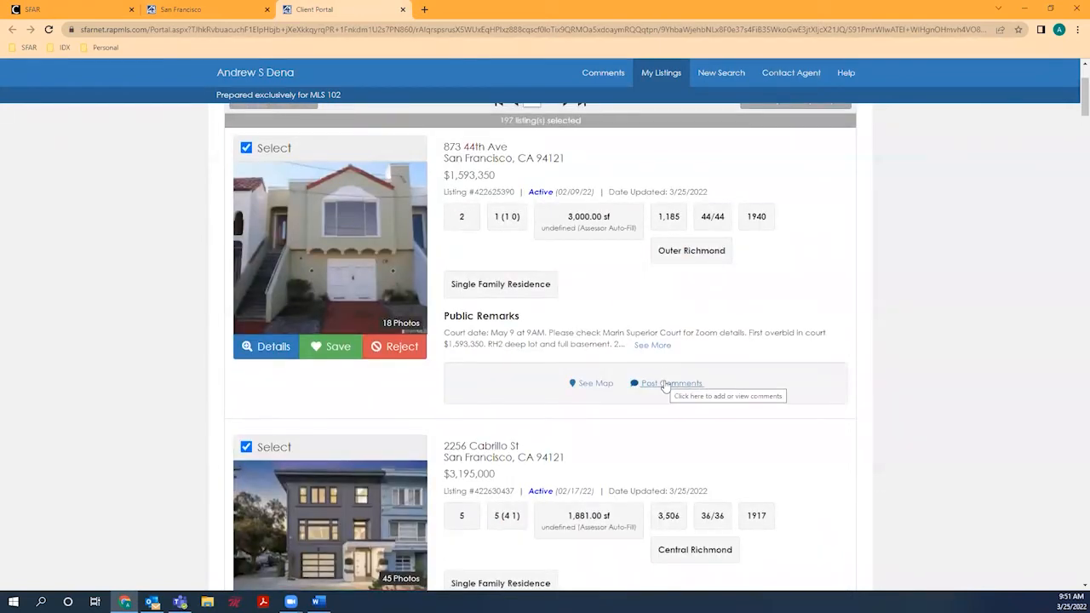
{"action": "scroll", "coordinate": [667, 375], "scroll_direction": "down", "scroll_amount": 3}
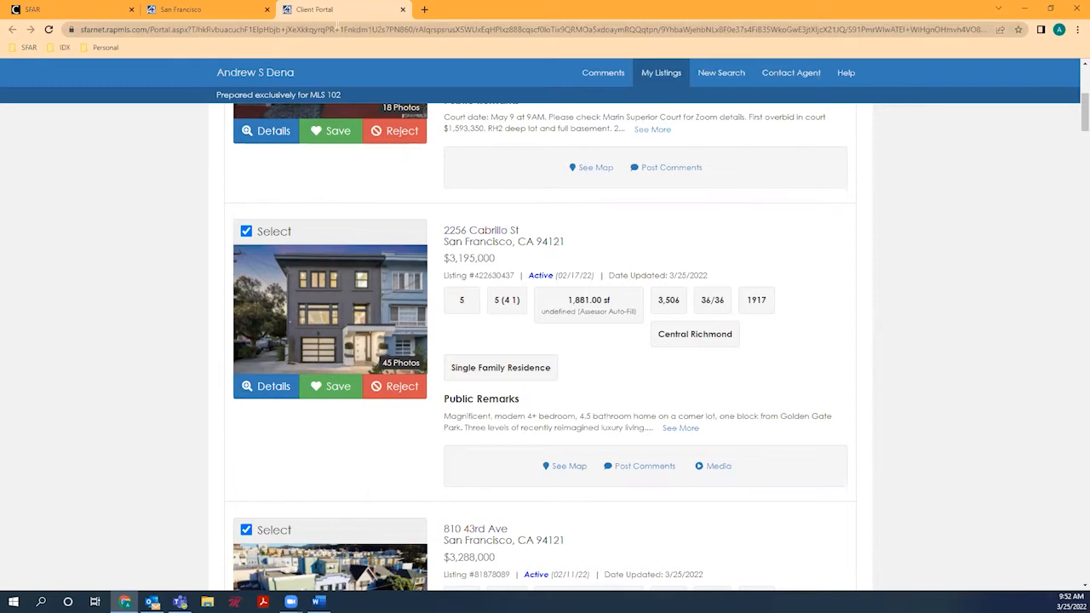
{"action": "scroll", "coordinate": [396, 131], "scroll_direction": "up", "scroll_amount": 1}
{"action": "scroll", "coordinate": [442, 154], "scroll_direction": "down", "scroll_amount": 6}
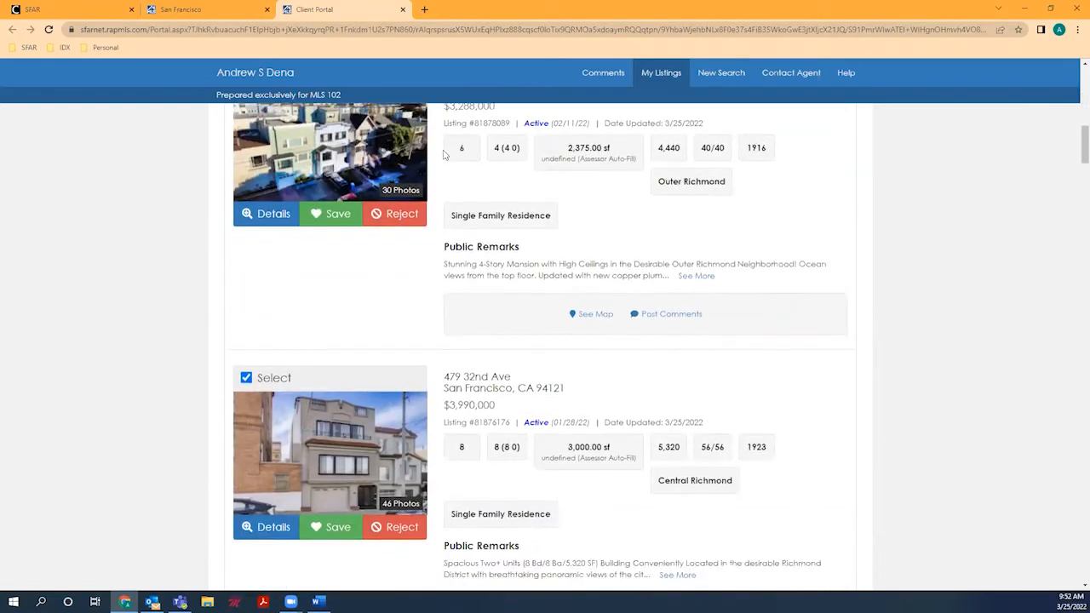
{"action": "scroll", "coordinate": [443, 154], "scroll_direction": "down", "scroll_amount": 2}
{"action": "left_click", "coordinate": [173, 10]}
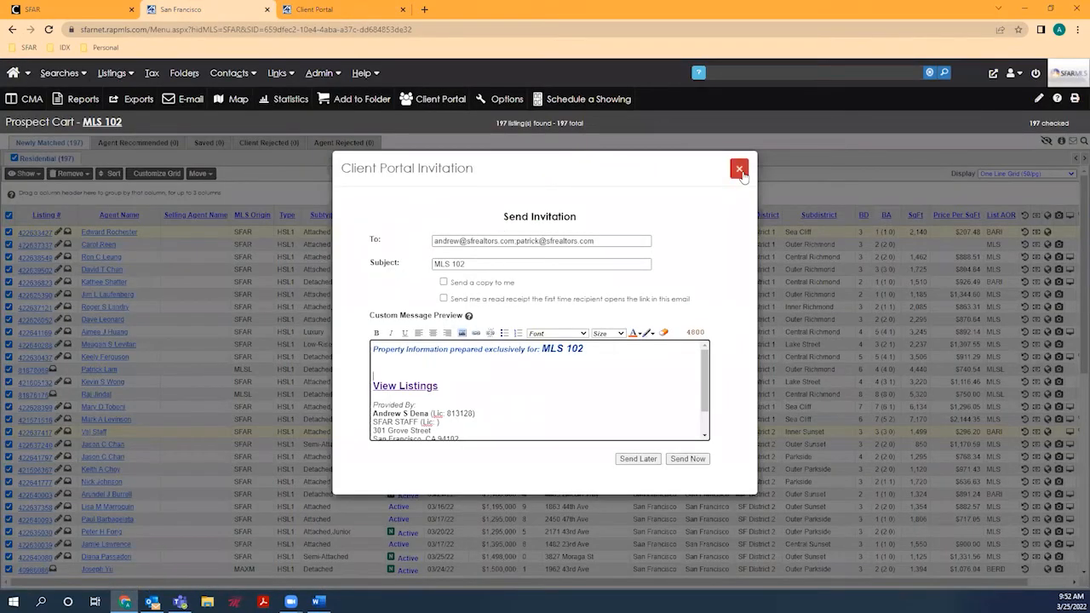
Step: Send the Client Portal invitation now and close the e-mail confirmation
{"action": "left_click", "coordinate": [691, 460]}
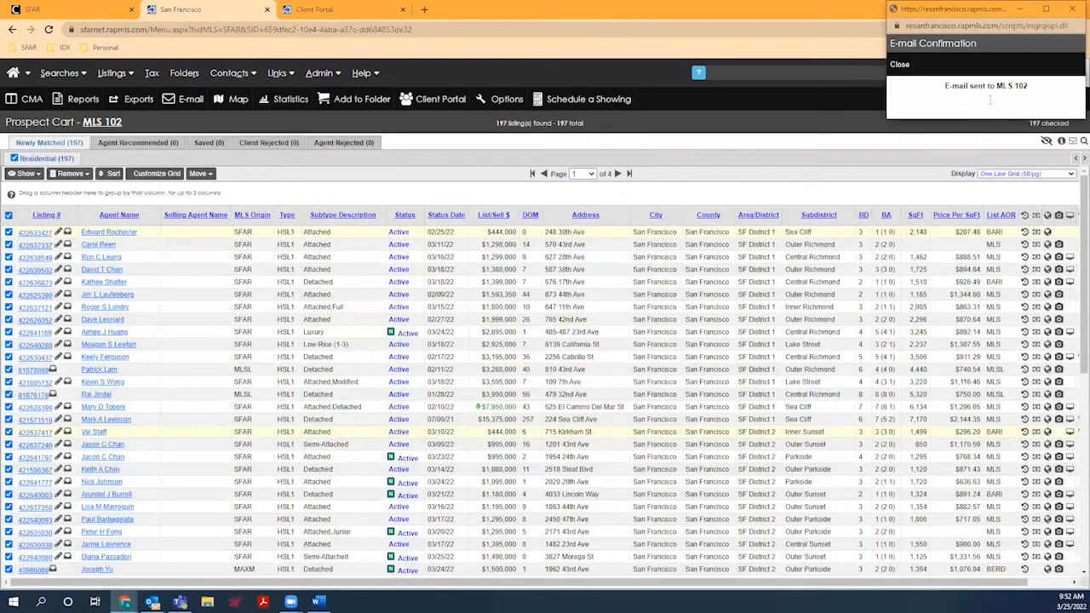
{"action": "left_click", "coordinate": [1064, 17]}
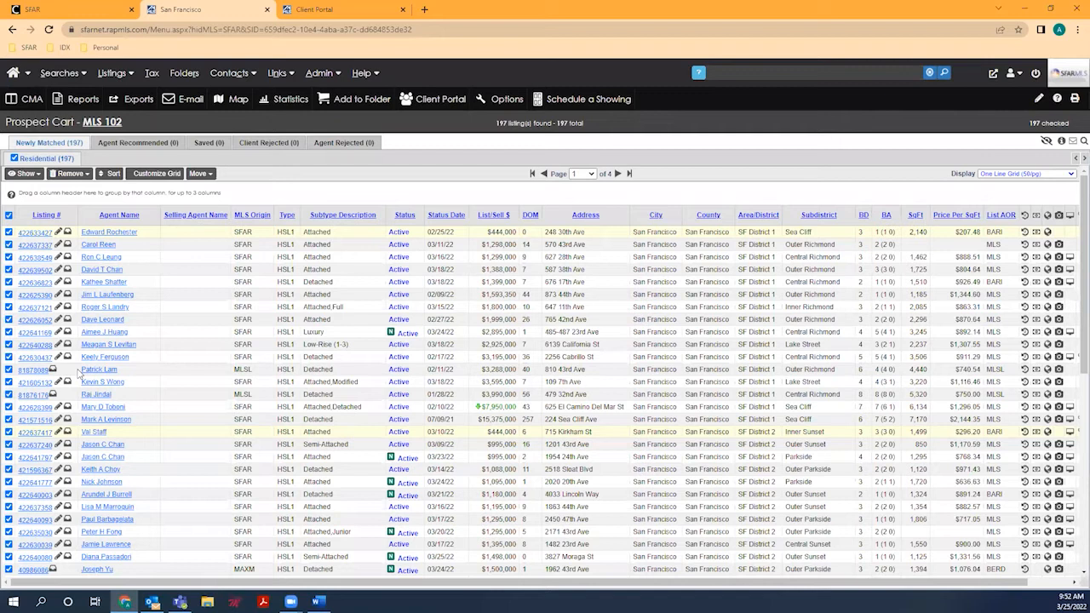
{"action": "left_click", "coordinate": [434, 100]}
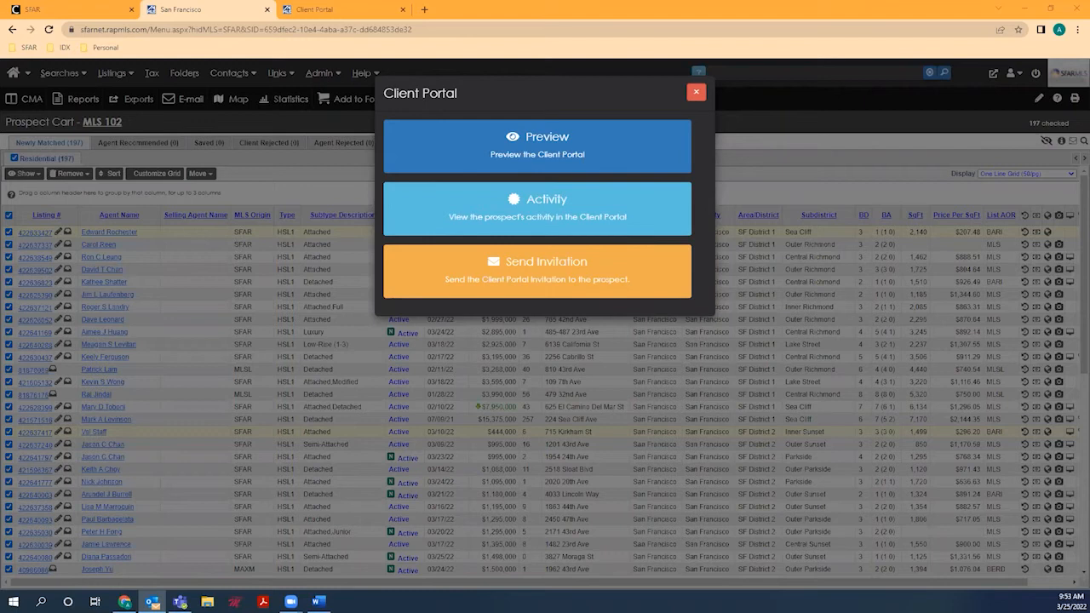
{"action": "left_click", "coordinate": [697, 93]}
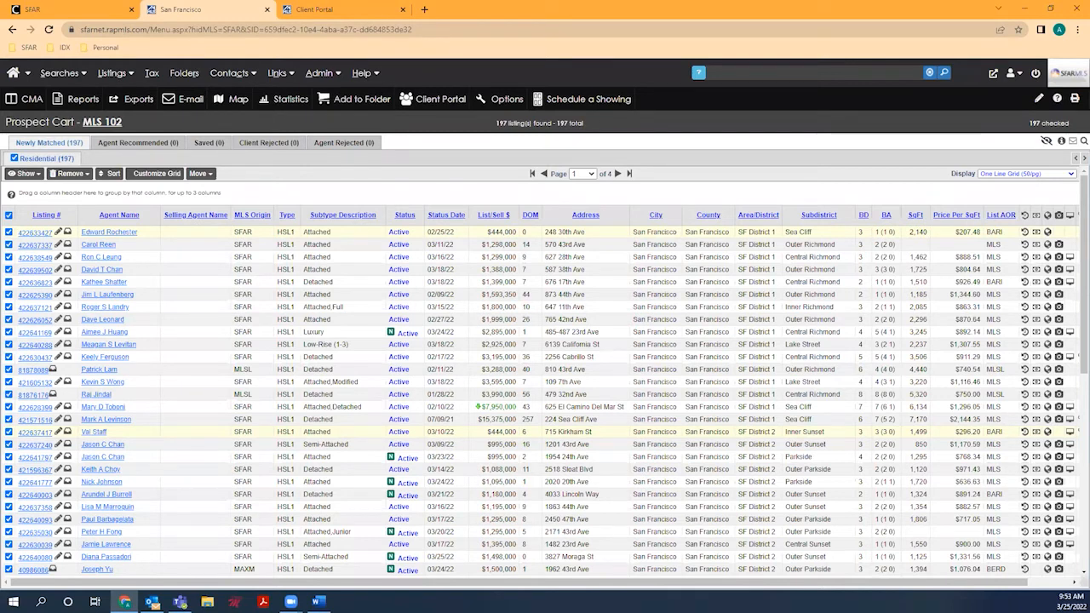
Step: Go back to the MLS 102 prospect cart, dismissing the Client Portal Invitation each time it appears
{"action": "left_click", "coordinate": [297, 11]}
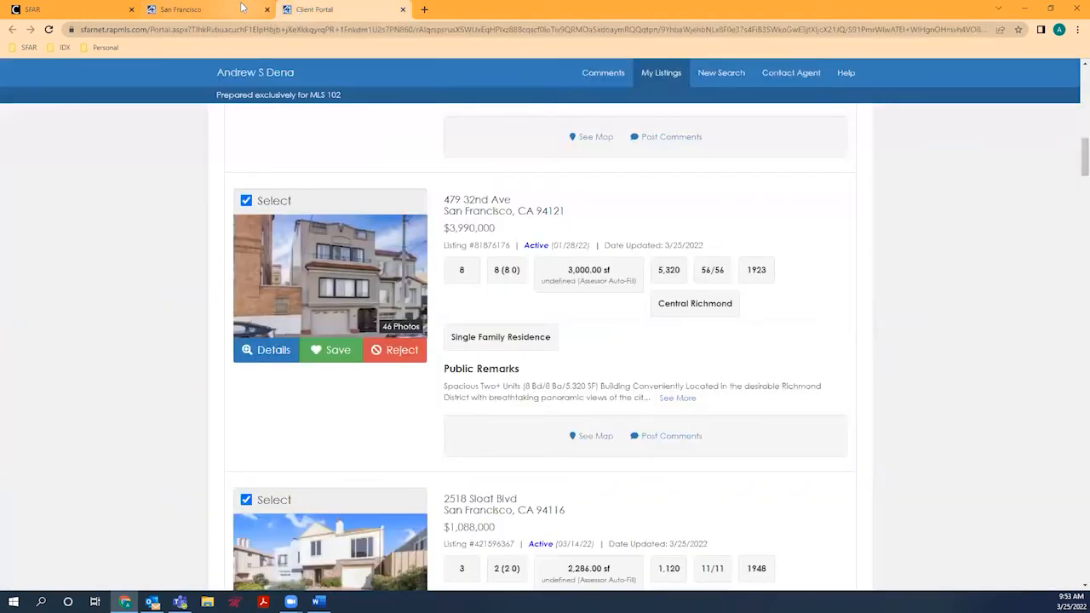
{"action": "scroll", "coordinate": [315, 165], "scroll_direction": "up", "scroll_amount": 5}
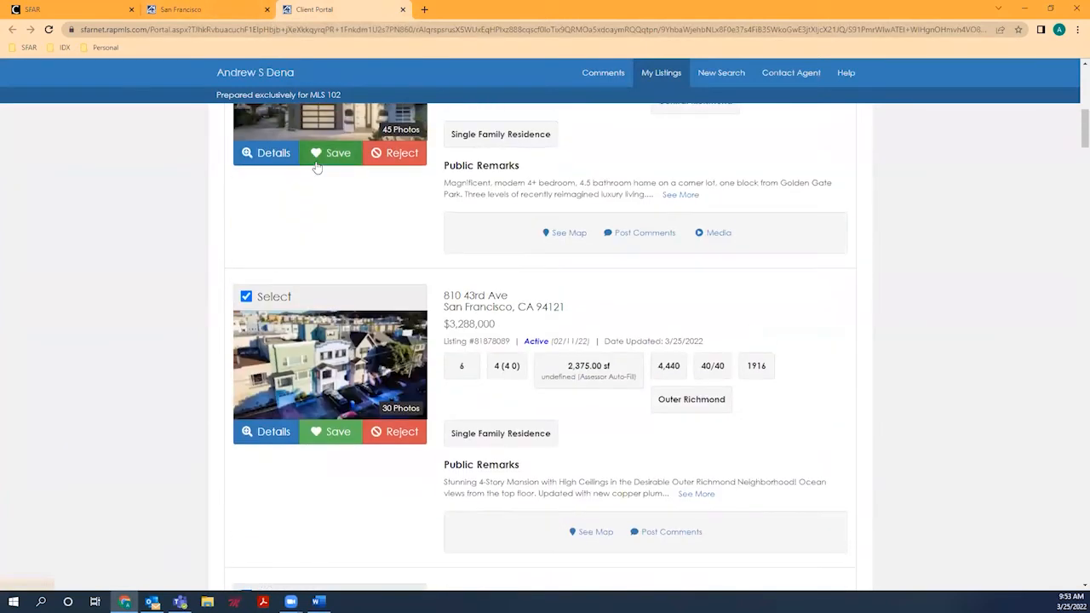
{"action": "left_click", "coordinate": [234, 10]}
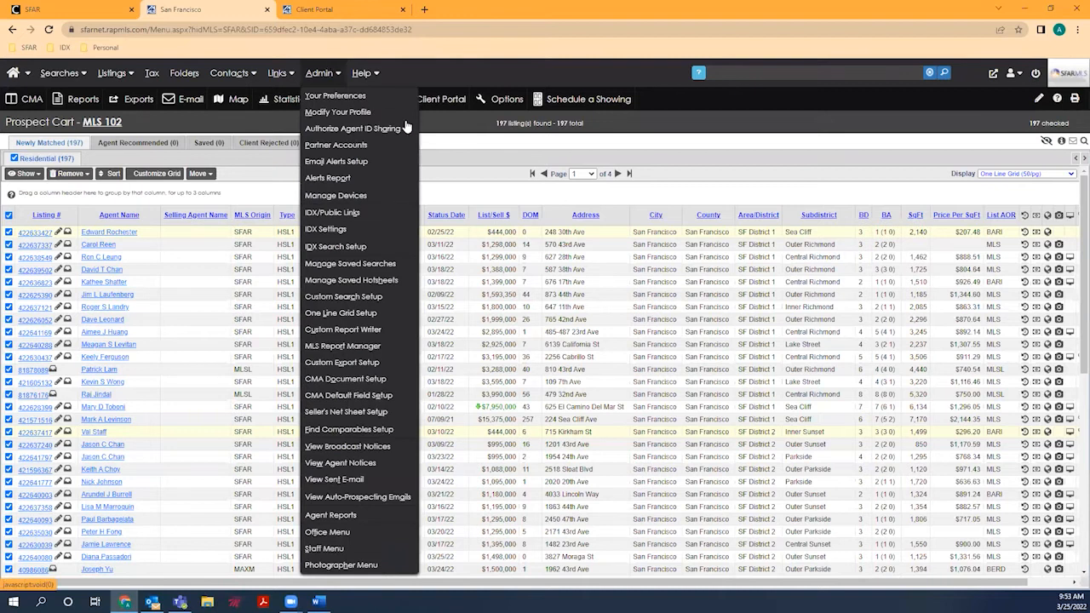
{"action": "mouse_move", "coordinate": [118, 73]}
{"action": "left_click", "coordinate": [12, 30]}
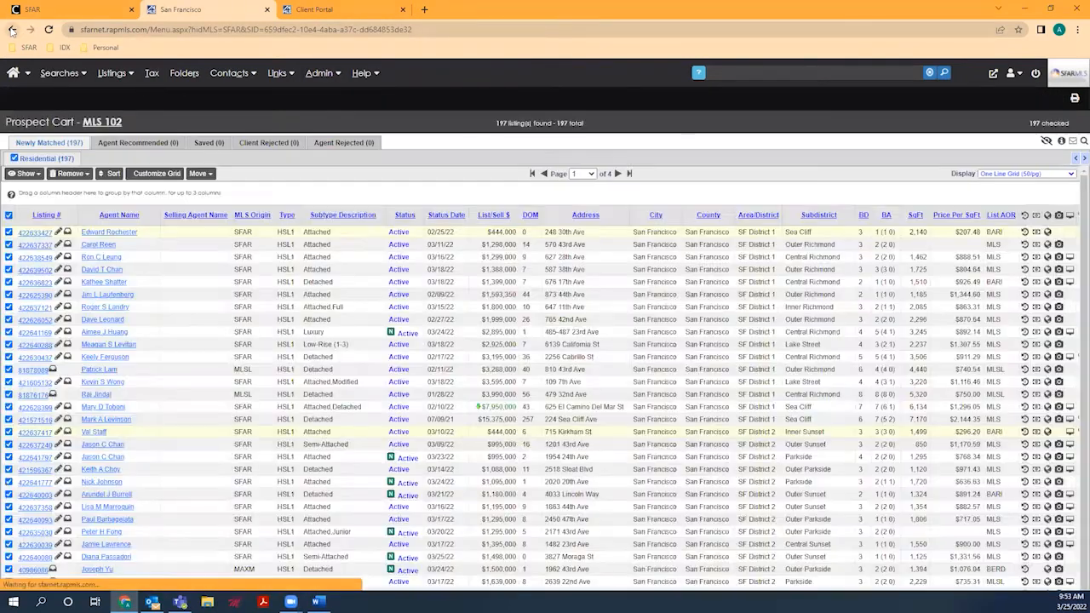
{"action": "left_click", "coordinate": [12, 31]}
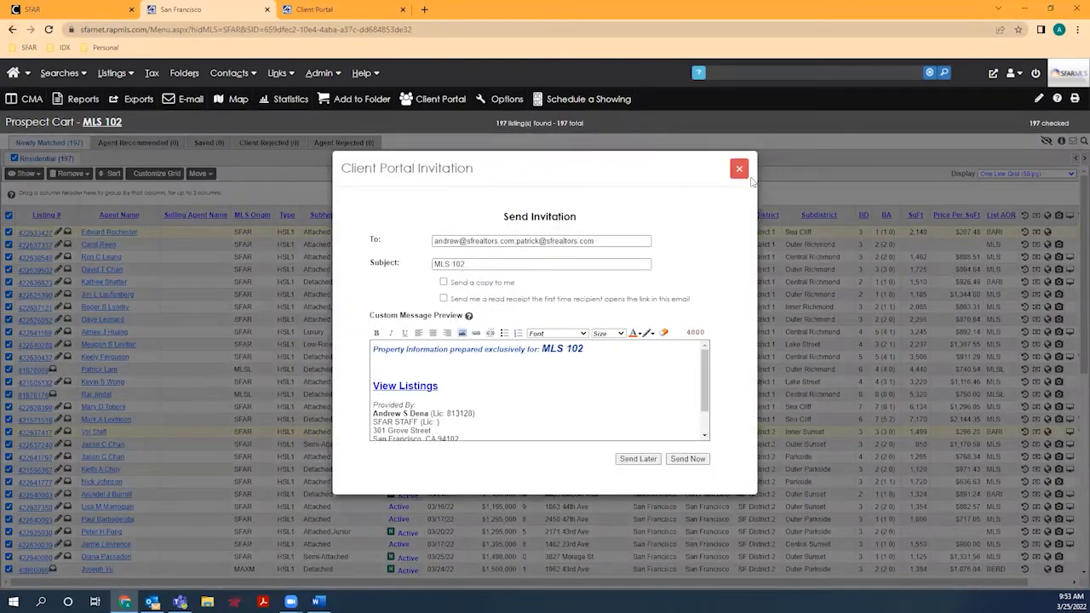
{"action": "left_click", "coordinate": [739, 168]}
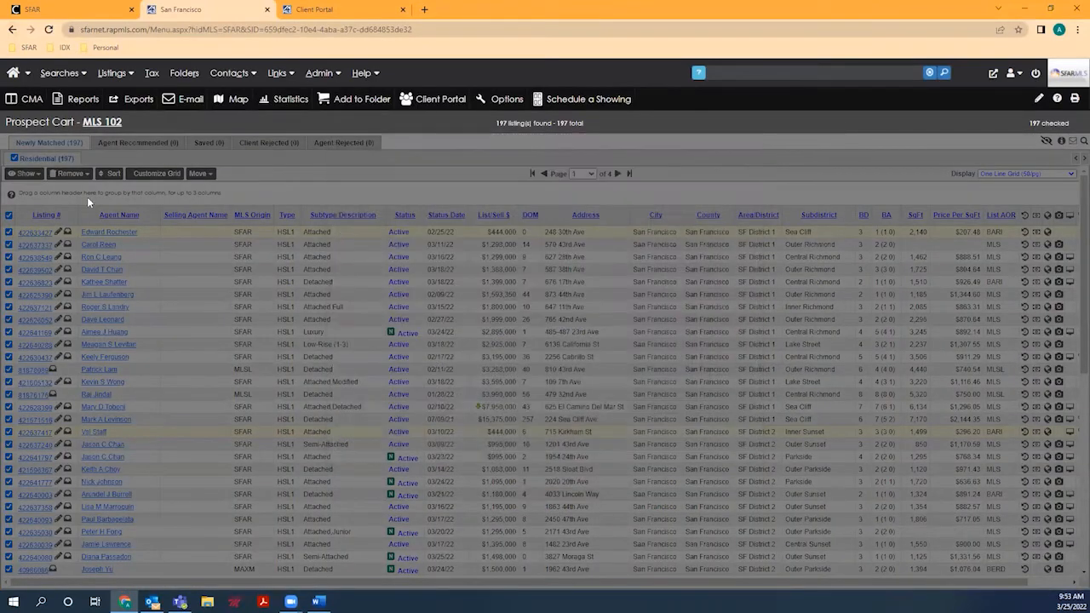
{"action": "mouse_move", "coordinate": [17, 75]}
{"action": "left_click", "coordinate": [12, 31]}
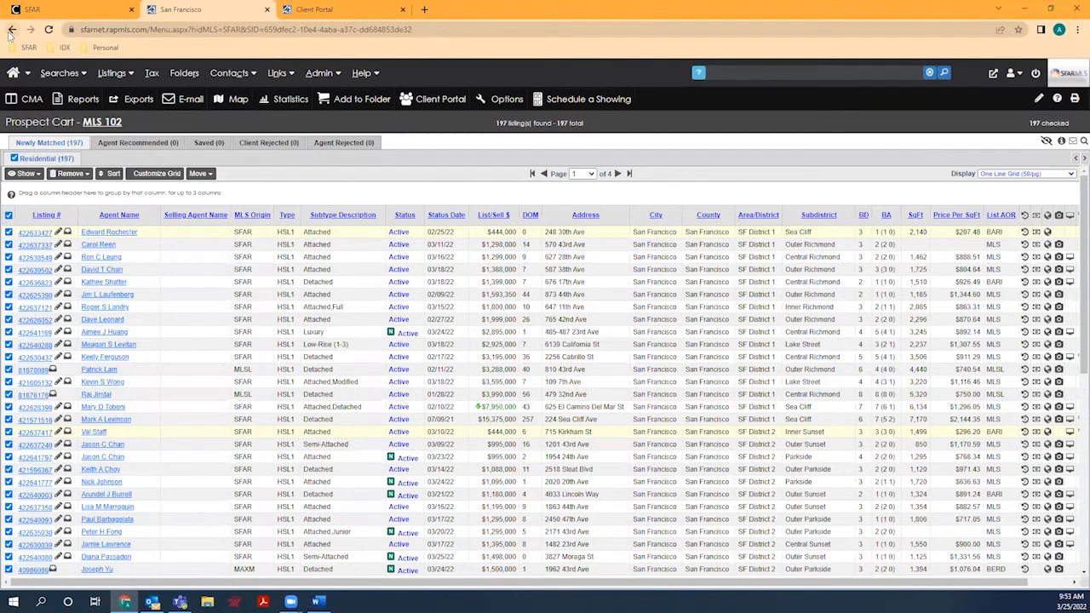
{"action": "left_click", "coordinate": [11, 31]}
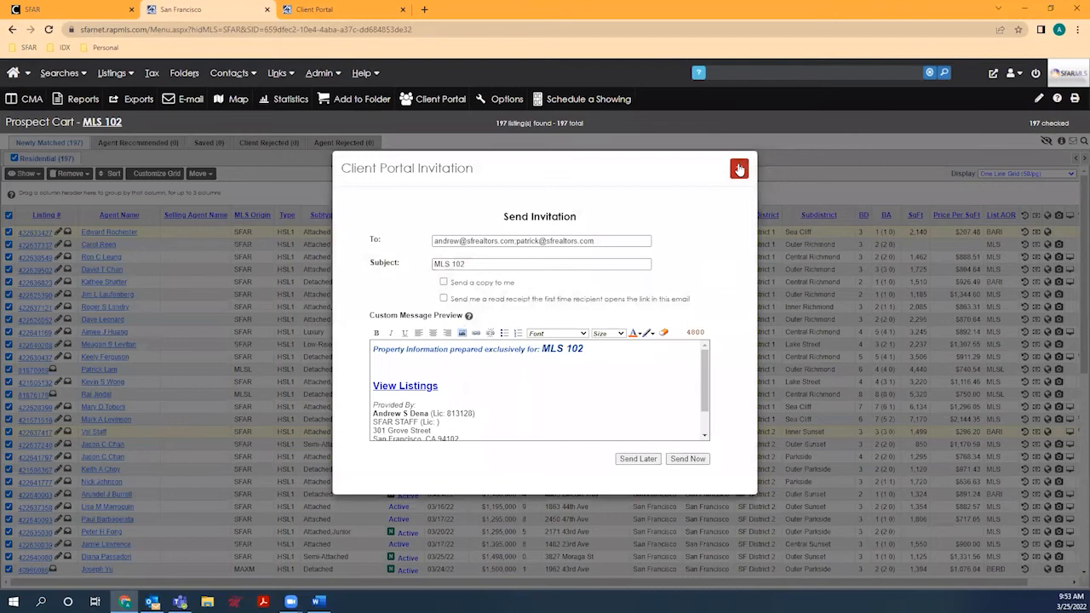
{"action": "left_click", "coordinate": [739, 169]}
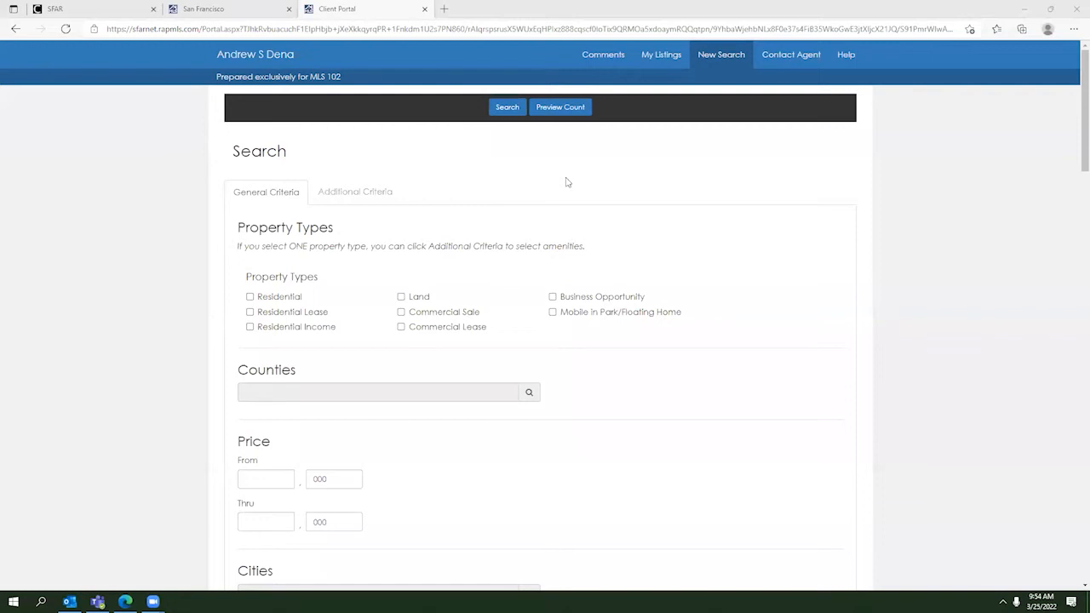
Step: Open My Listings to review the client's matched listings
{"action": "left_click", "coordinate": [658, 60]}
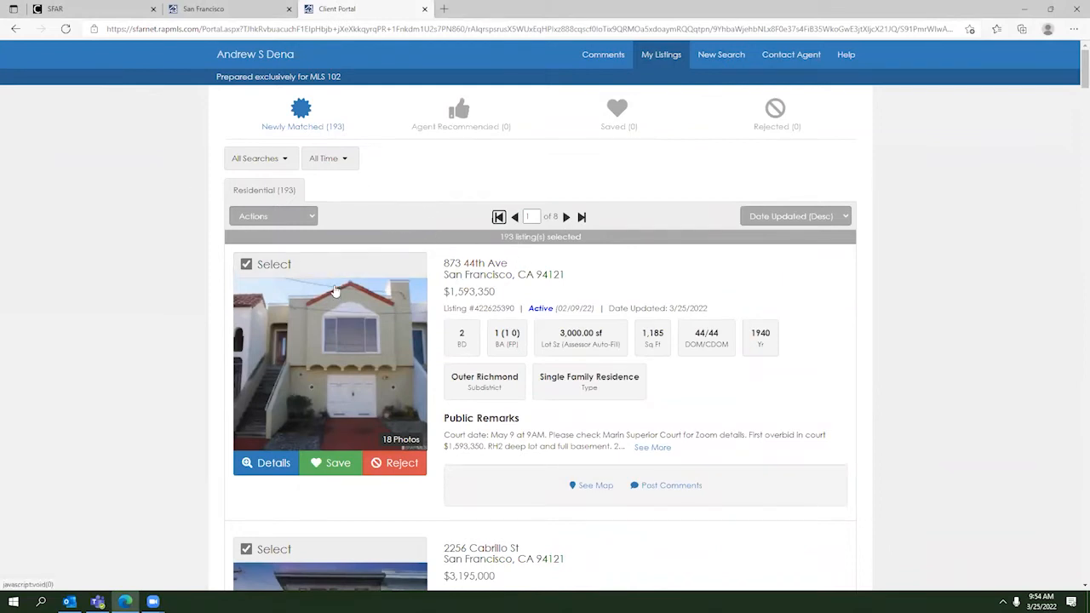
{"action": "scroll", "coordinate": [477, 306], "scroll_direction": "down", "scroll_amount": 6}
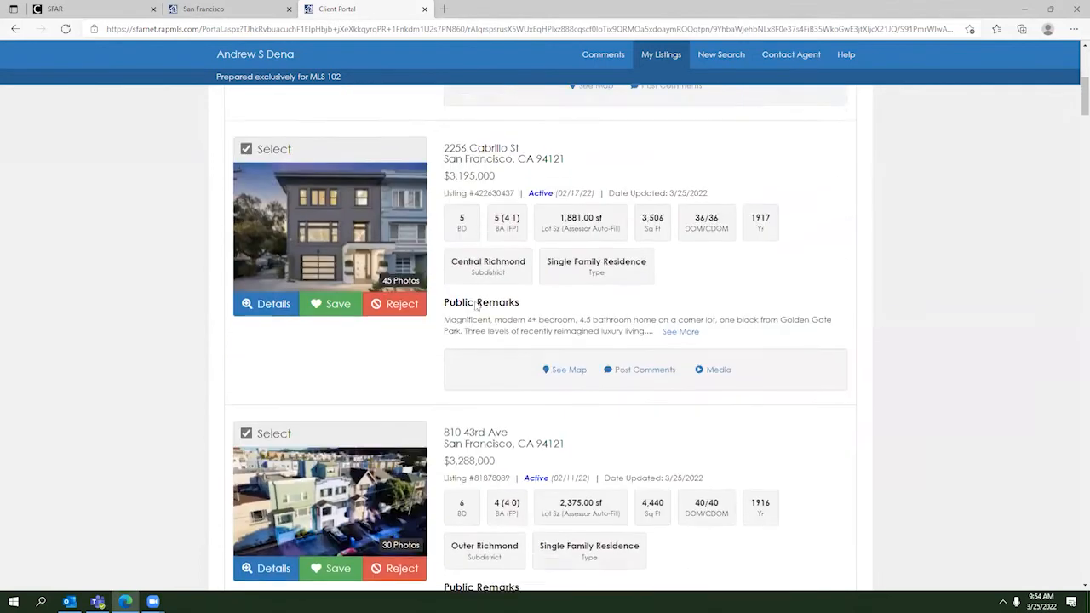
{"action": "scroll", "coordinate": [476, 307], "scroll_direction": "down", "scroll_amount": 7}
{"action": "scroll", "coordinate": [476, 307], "scroll_direction": "up", "scroll_amount": 11}
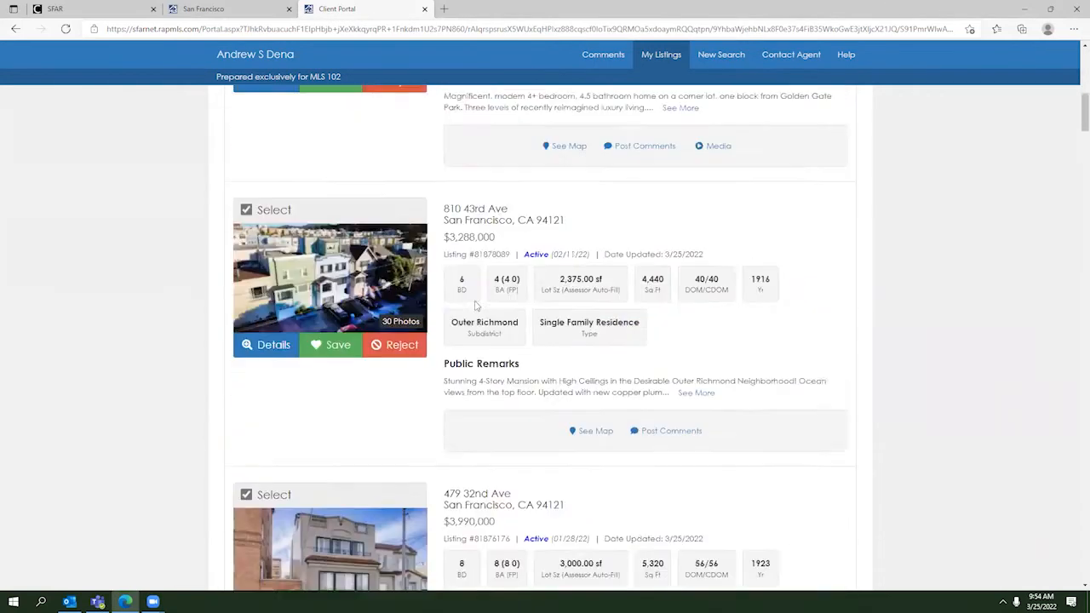
{"action": "scroll", "coordinate": [476, 306], "scroll_direction": "up", "scroll_amount": 2}
{"action": "scroll", "coordinate": [579, 213], "scroll_direction": "down", "scroll_amount": 1}
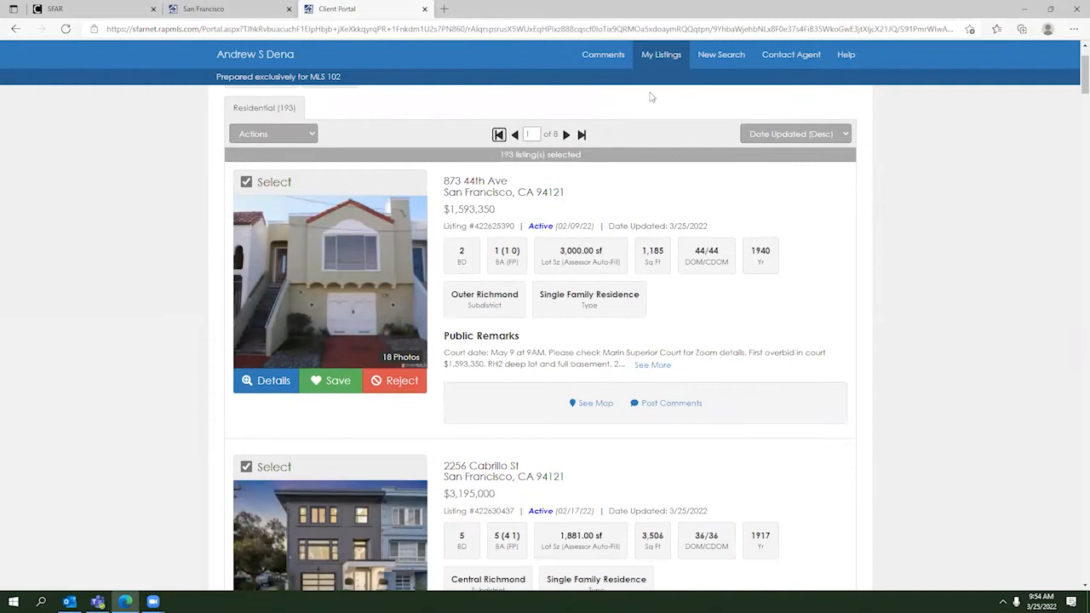
{"action": "scroll", "coordinate": [708, 74], "scroll_direction": "up", "scroll_amount": 1}
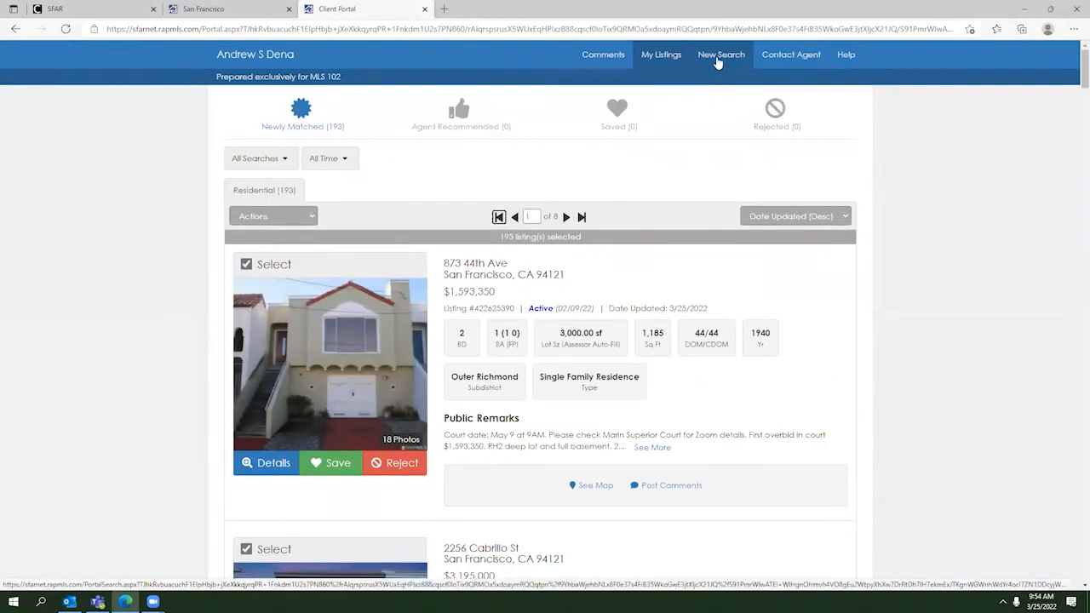
Step: Start a new search limited to Residential, Single Family Residence properties
{"action": "left_click", "coordinate": [717, 61]}
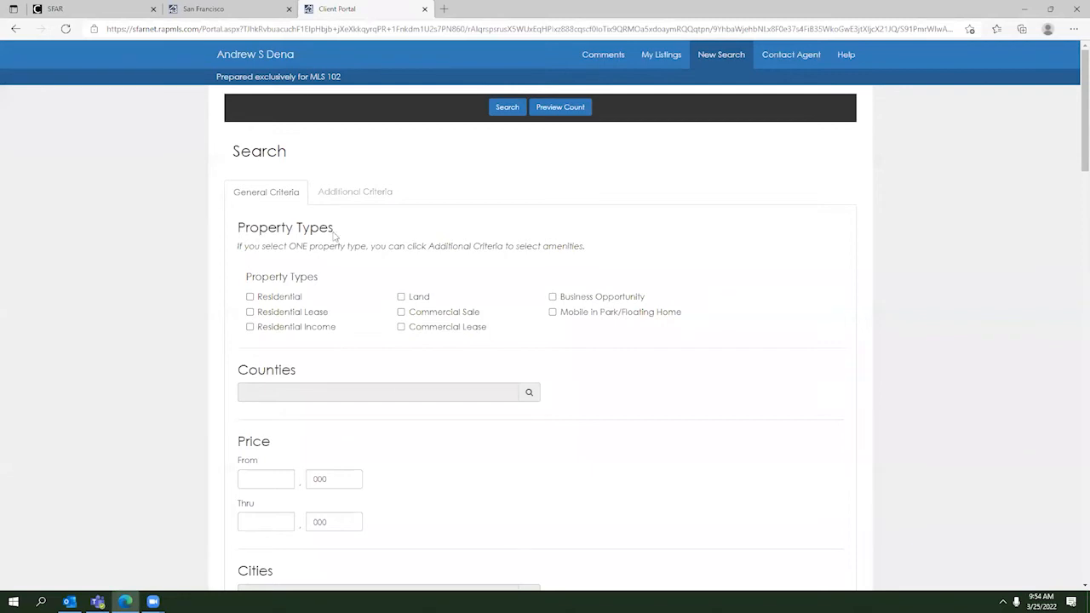
{"action": "left_click", "coordinate": [281, 299]}
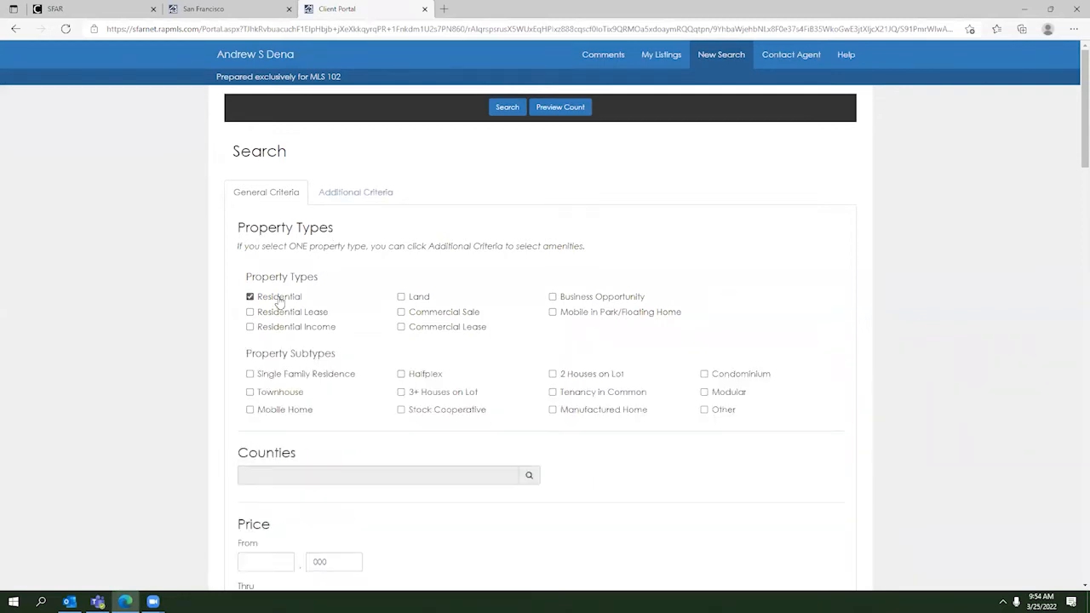
{"action": "left_click", "coordinate": [307, 374]}
{"action": "scroll", "coordinate": [324, 353], "scroll_direction": "down", "scroll_amount": 3}
{"action": "scroll", "coordinate": [430, 362], "scroll_direction": "up", "scroll_amount": 2}
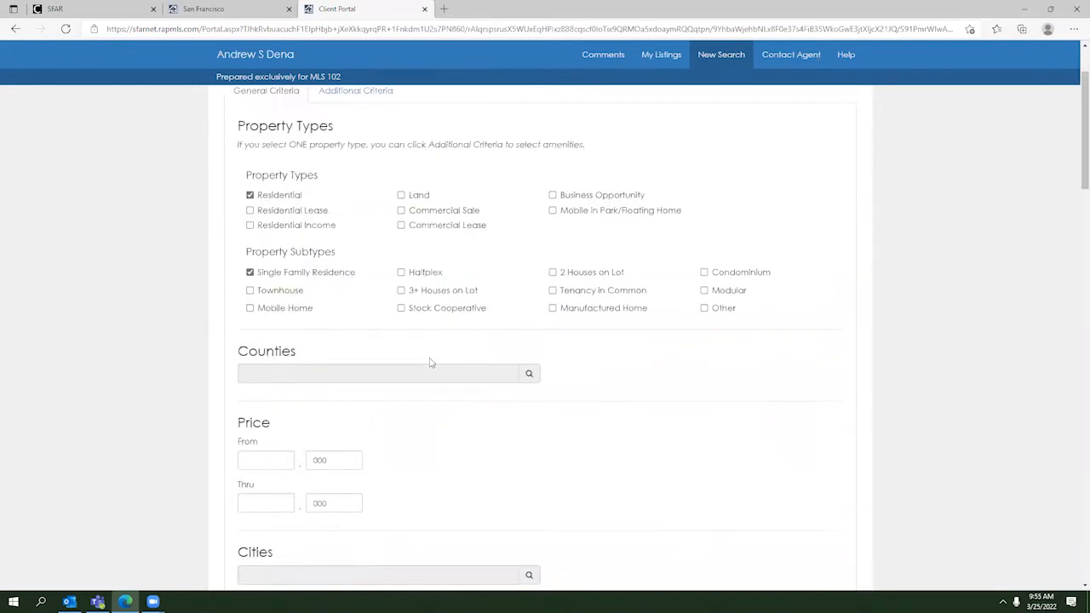
{"action": "scroll", "coordinate": [357, 398], "scroll_direction": "down", "scroll_amount": 2}
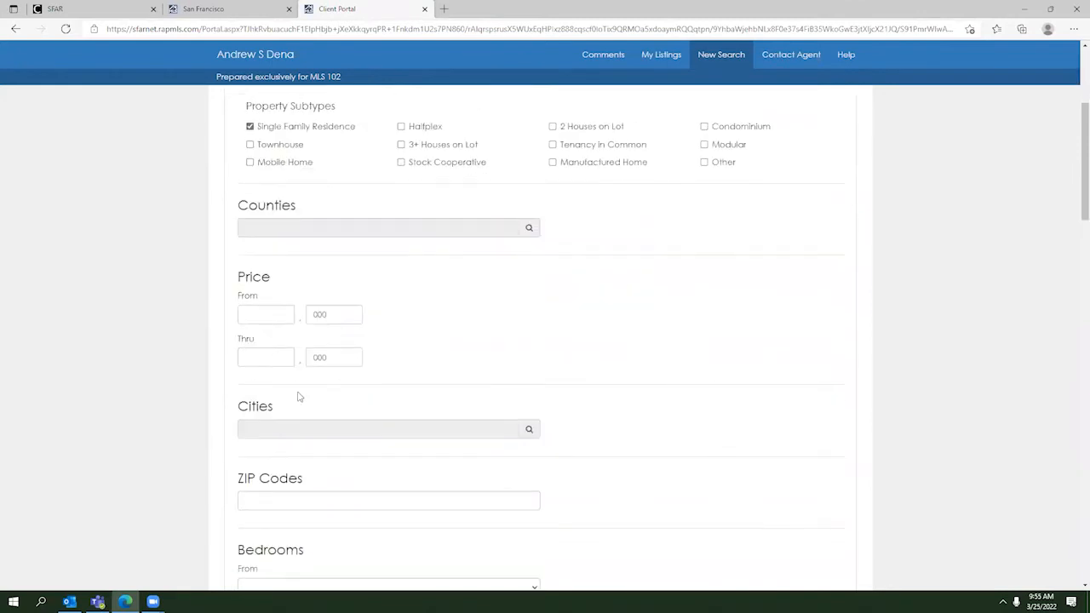
{"action": "scroll", "coordinate": [302, 395], "scroll_direction": "down", "scroll_amount": 1}
{"action": "scroll", "coordinate": [301, 375], "scroll_direction": "down", "scroll_amount": 1}
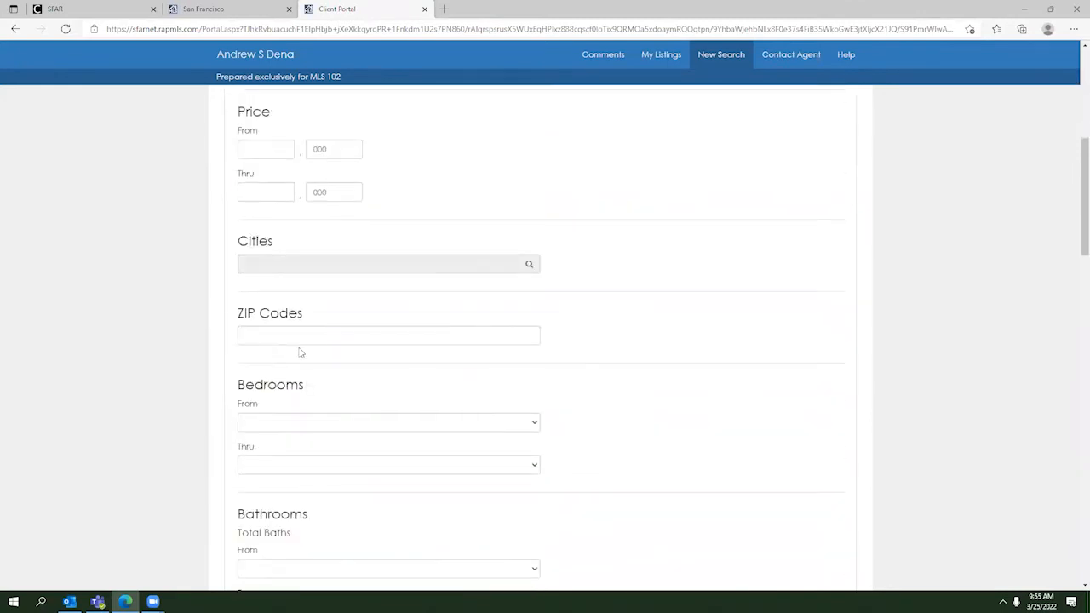
{"action": "scroll", "coordinate": [347, 421], "scroll_direction": "up", "scroll_amount": 5}
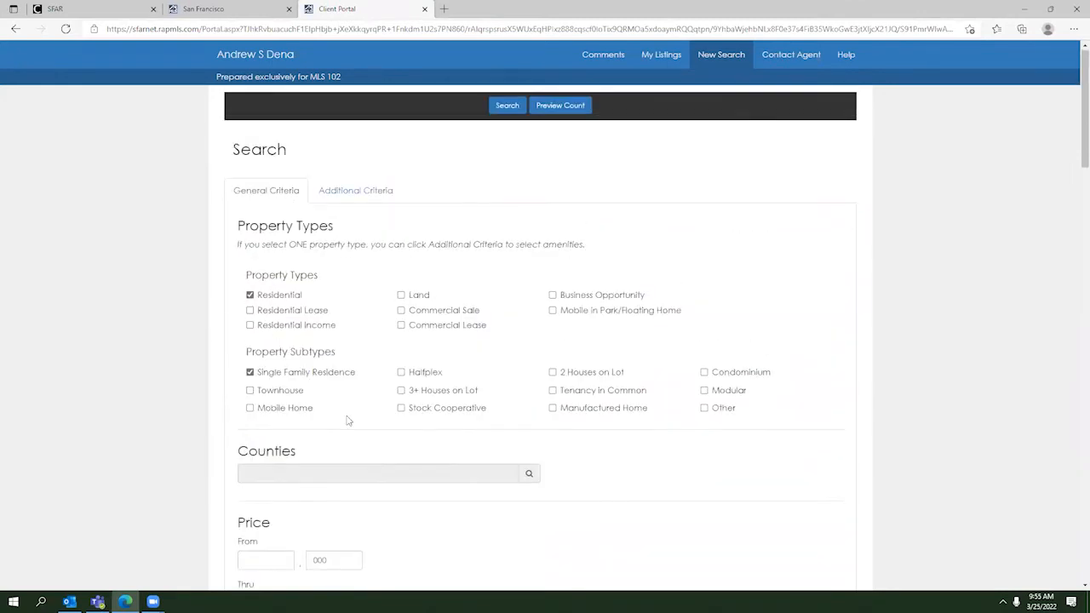
Step: Under additional criteria, include total parking spaces with a 1–2 range
{"action": "left_click", "coordinate": [324, 195]}
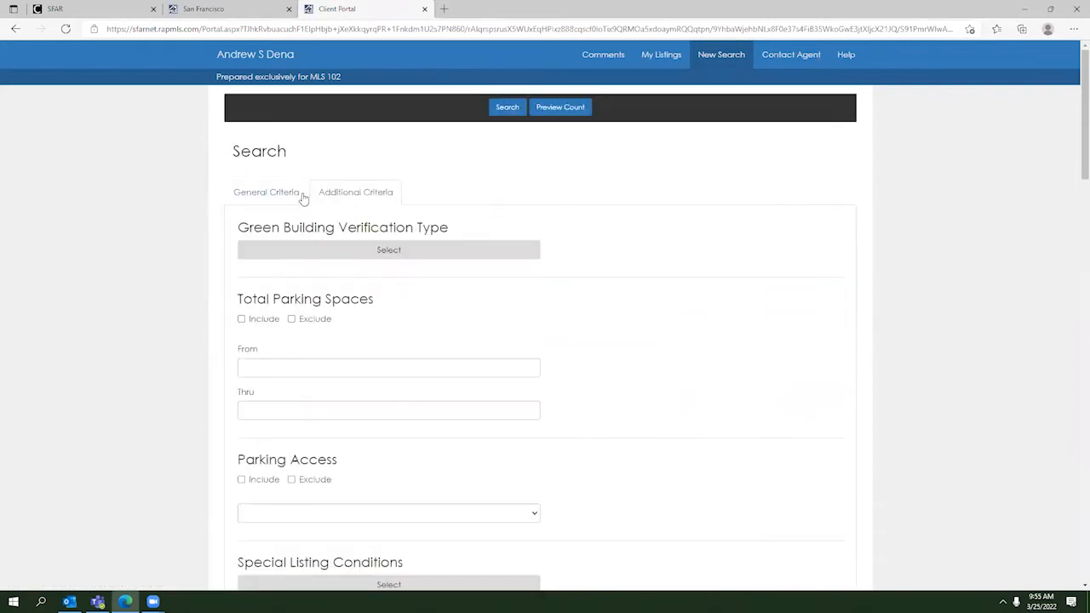
{"action": "scroll", "coordinate": [377, 312], "scroll_direction": "down", "scroll_amount": 2}
{"action": "scroll", "coordinate": [374, 313], "scroll_direction": "up", "scroll_amount": 2}
{"action": "left_click", "coordinate": [257, 322]}
{"action": "left_click", "coordinate": [269, 371]}
{"action": "type", "text": "1"}
{"action": "left_click", "coordinate": [268, 410]}
{"action": "type", "text": "1"}
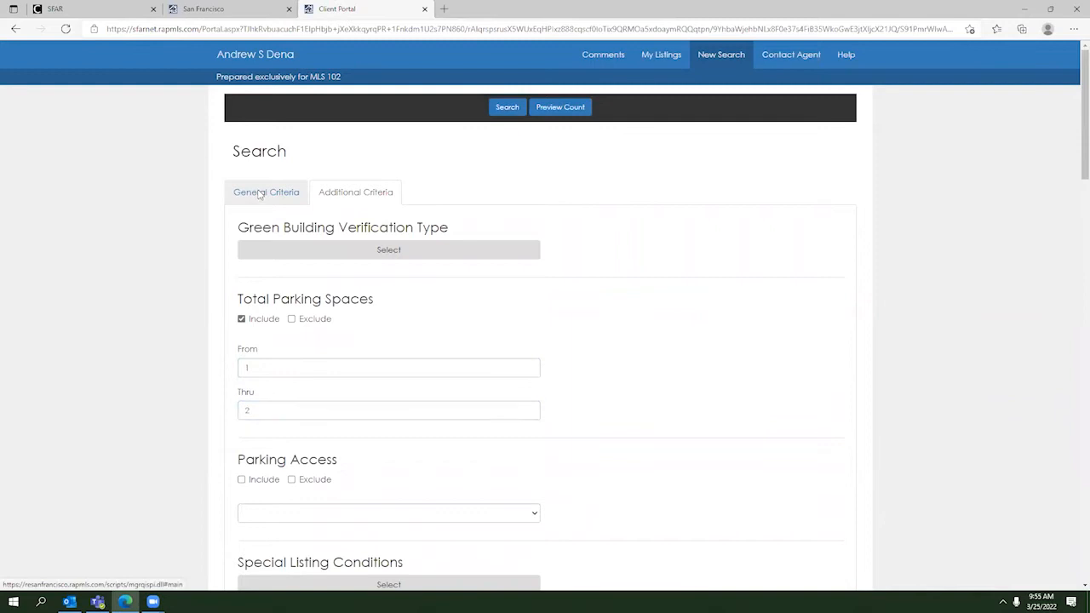
Step: Back in the general criteria, set the price range to 1000–2000 thousand
{"action": "left_click", "coordinate": [259, 193]}
{"action": "scroll", "coordinate": [284, 312], "scroll_direction": "down", "scroll_amount": 3}
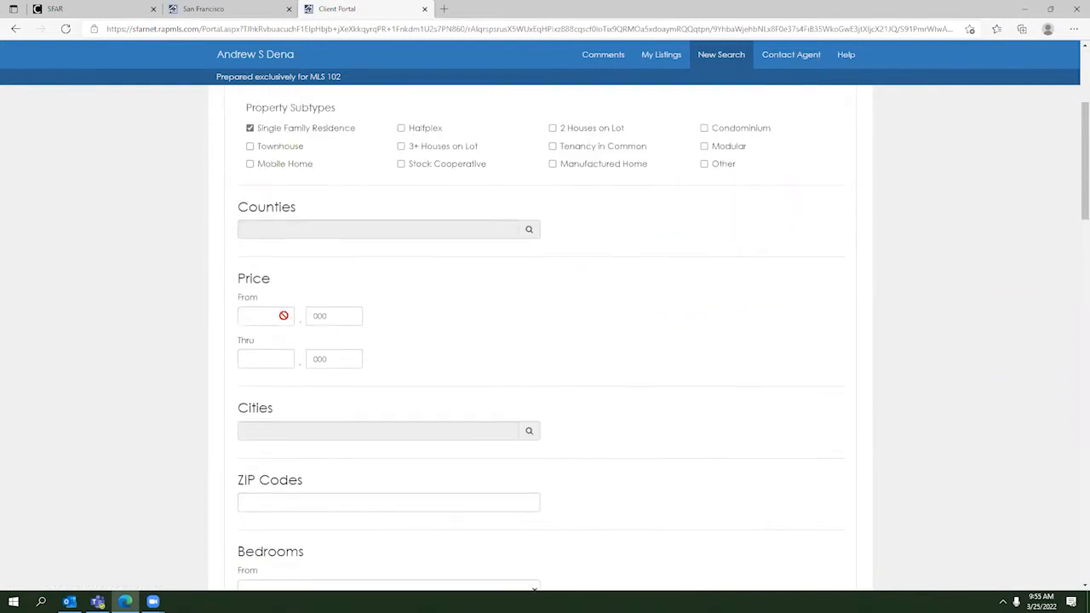
{"action": "left_click", "coordinate": [280, 321]}
{"action": "type", "text": "000"}
{"action": "left_click", "coordinate": [268, 362]}
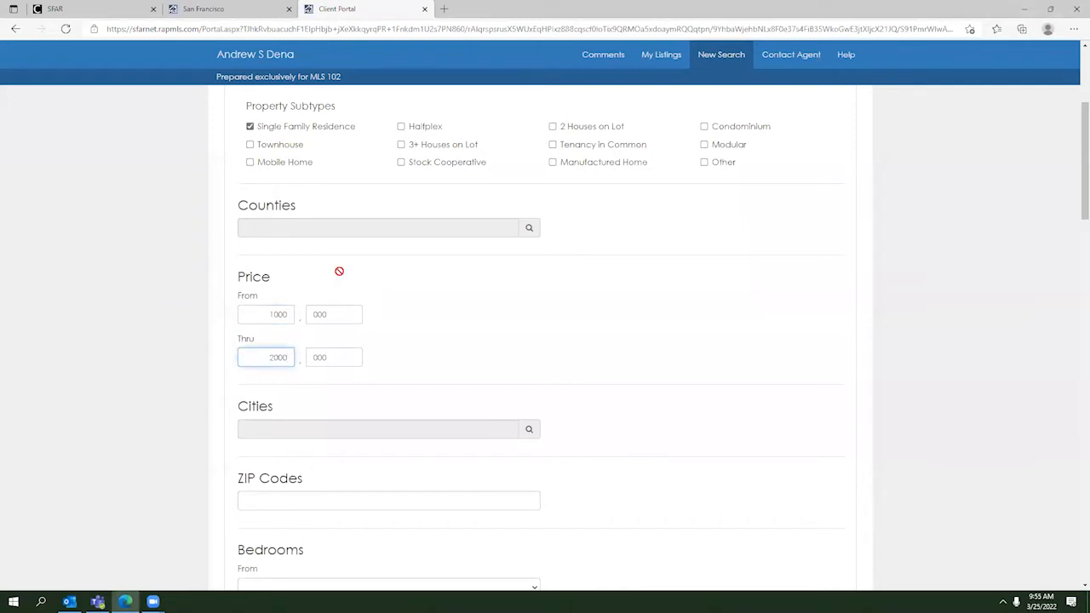
{"action": "scroll", "coordinate": [338, 271], "scroll_direction": "up", "scroll_amount": 4}
{"action": "scroll", "coordinate": [487, 327], "scroll_direction": "down", "scroll_amount": 5}
{"action": "scroll", "coordinate": [437, 346], "scroll_direction": "down", "scroll_amount": 1}
{"action": "scroll", "coordinate": [476, 332], "scroll_direction": "up", "scroll_amount": 1}
Step: Look up and select San Francisco (San Francisco County) as the search city
{"action": "left_click", "coordinate": [528, 348]}
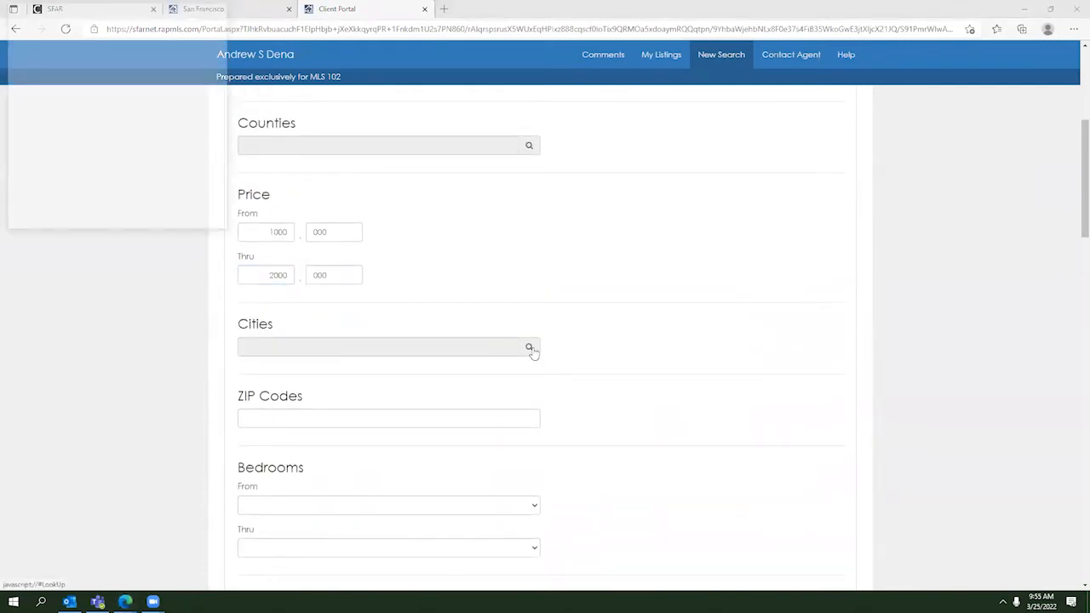
{"action": "type", "text": "san francisco"}
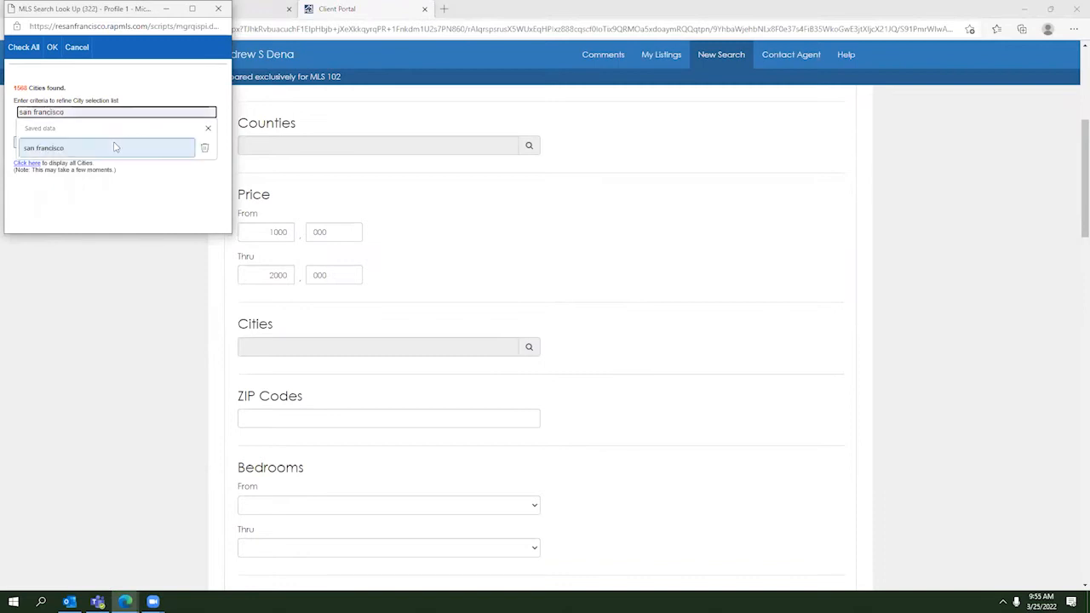
{"action": "left_click", "coordinate": [69, 149]}
{"action": "left_click", "coordinate": [38, 143]}
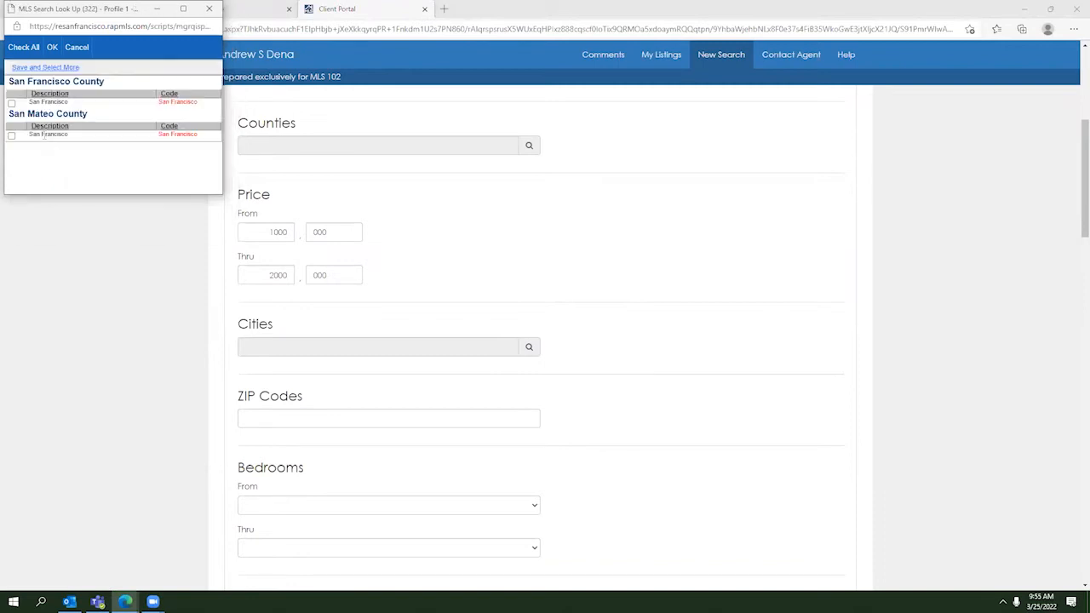
{"action": "left_click", "coordinate": [11, 103]}
{"action": "left_click", "coordinate": [51, 49]}
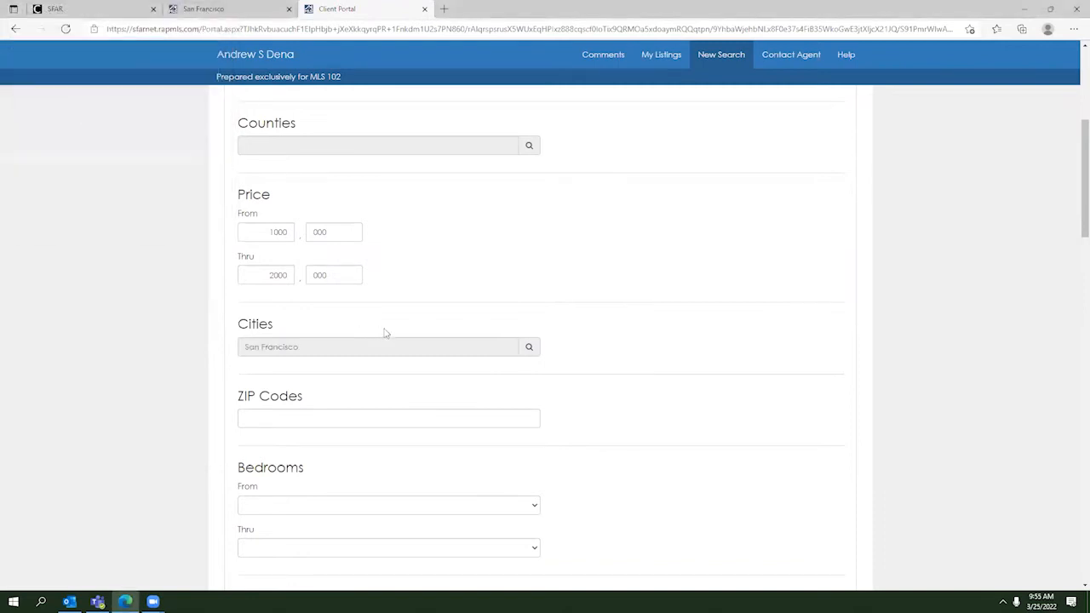
{"action": "scroll", "coordinate": [384, 333], "scroll_direction": "up", "scroll_amount": 4}
Step: Preview the matching listings count and save the search as 'My Search'
{"action": "left_click", "coordinate": [544, 111]}
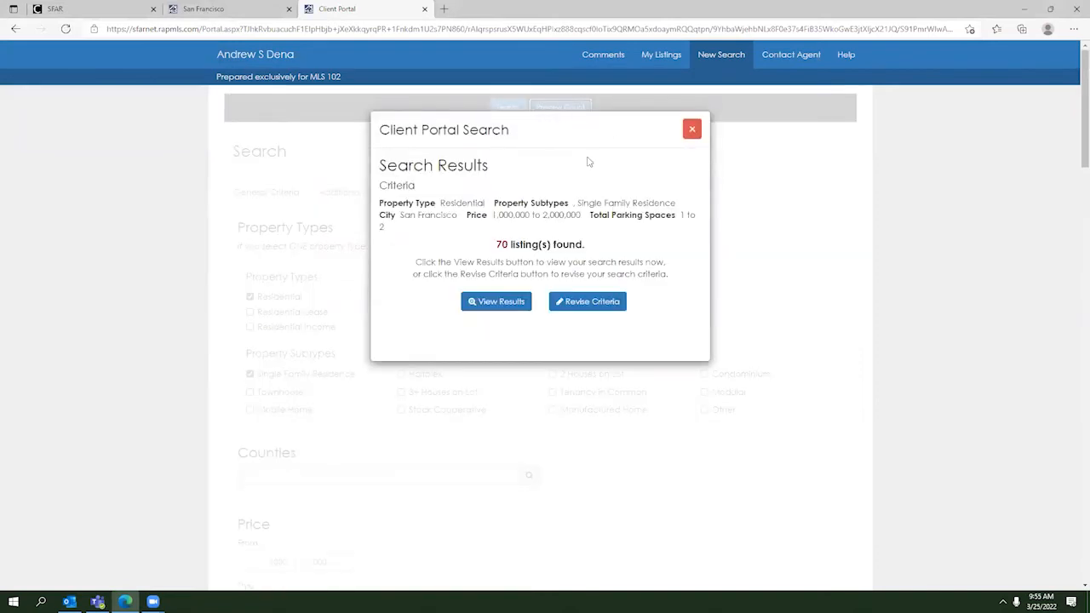
{"action": "left_click", "coordinate": [502, 302]}
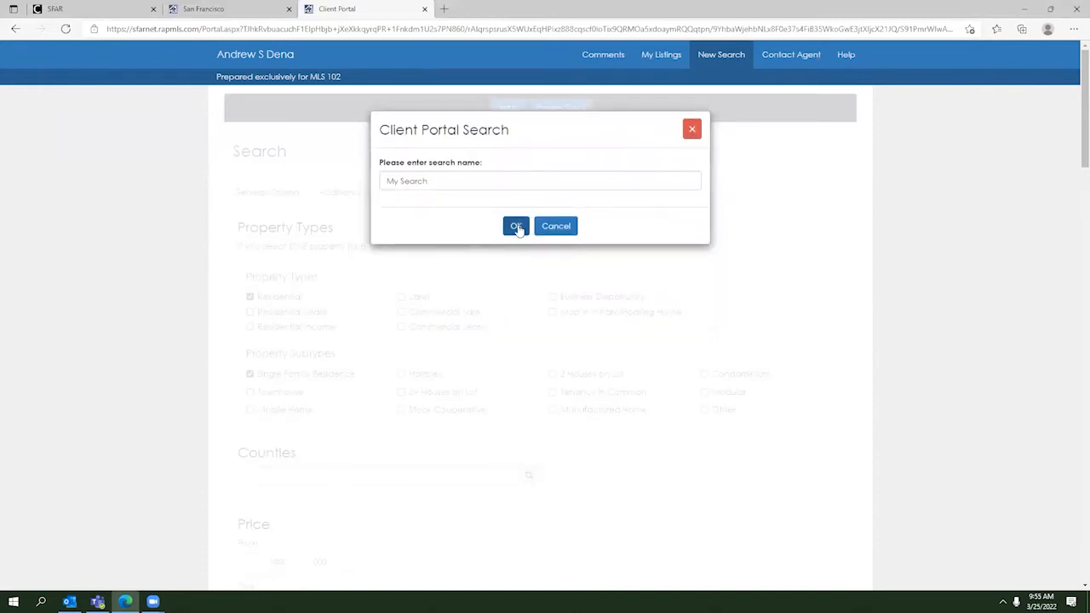
{"action": "left_click", "coordinate": [516, 227]}
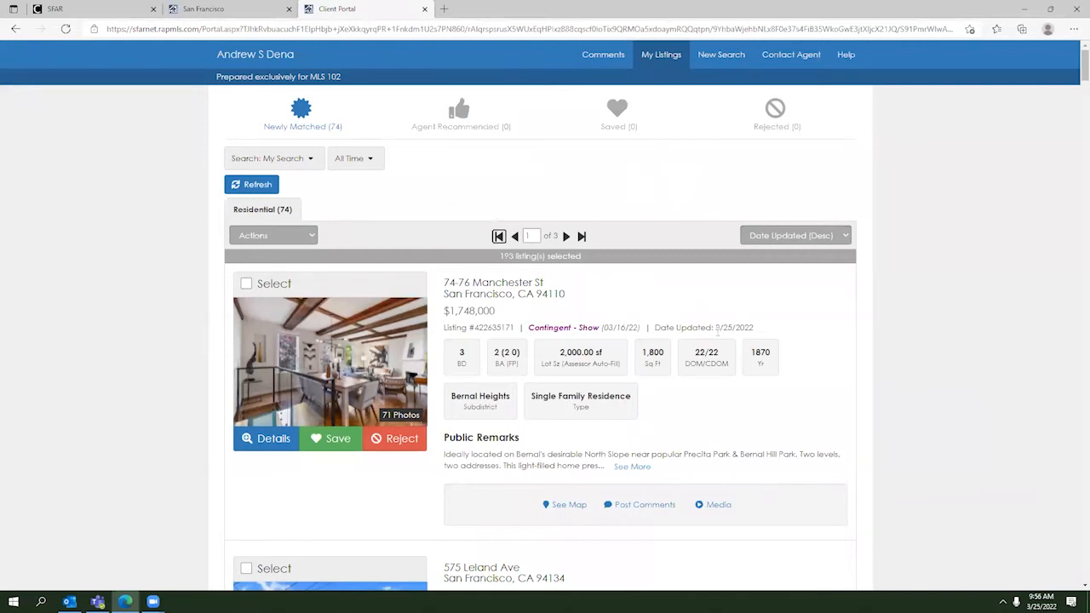
{"action": "scroll", "coordinate": [652, 345], "scroll_direction": "down", "scroll_amount": 1}
{"action": "scroll", "coordinate": [652, 344], "scroll_direction": "up", "scroll_amount": 1}
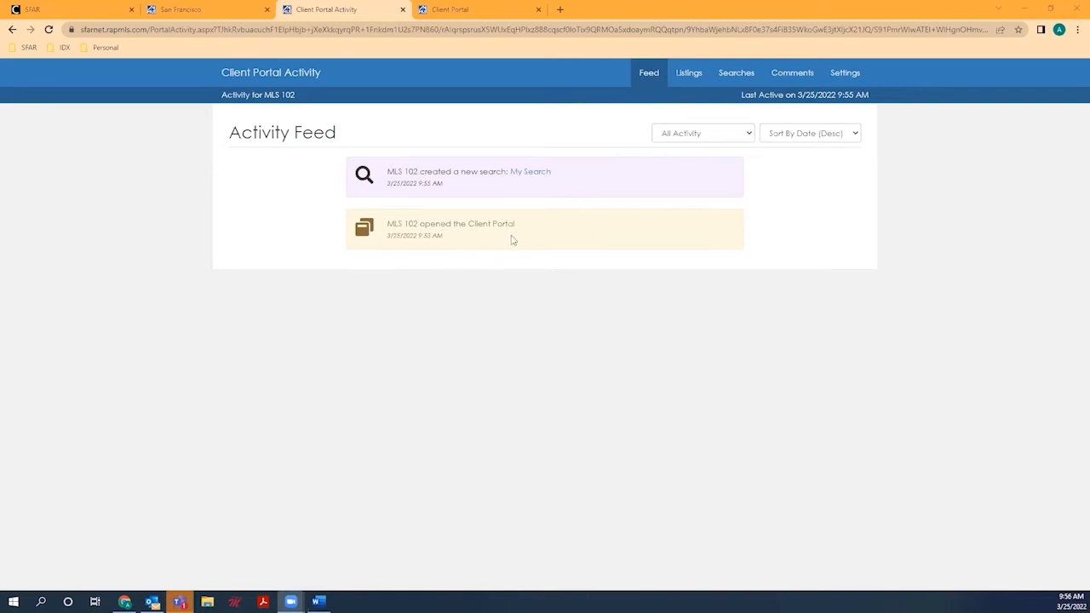
Step: Check the client's Listings, Searches and Comments tabs, then return to the MLS prospect cart
{"action": "left_click", "coordinate": [689, 75]}
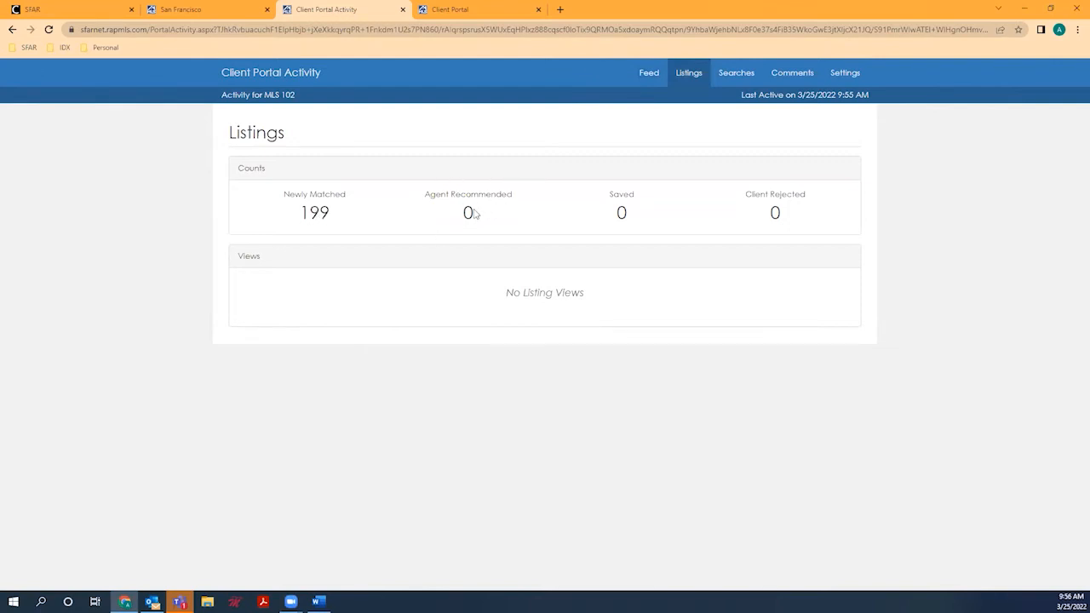
{"action": "left_click", "coordinate": [729, 85]}
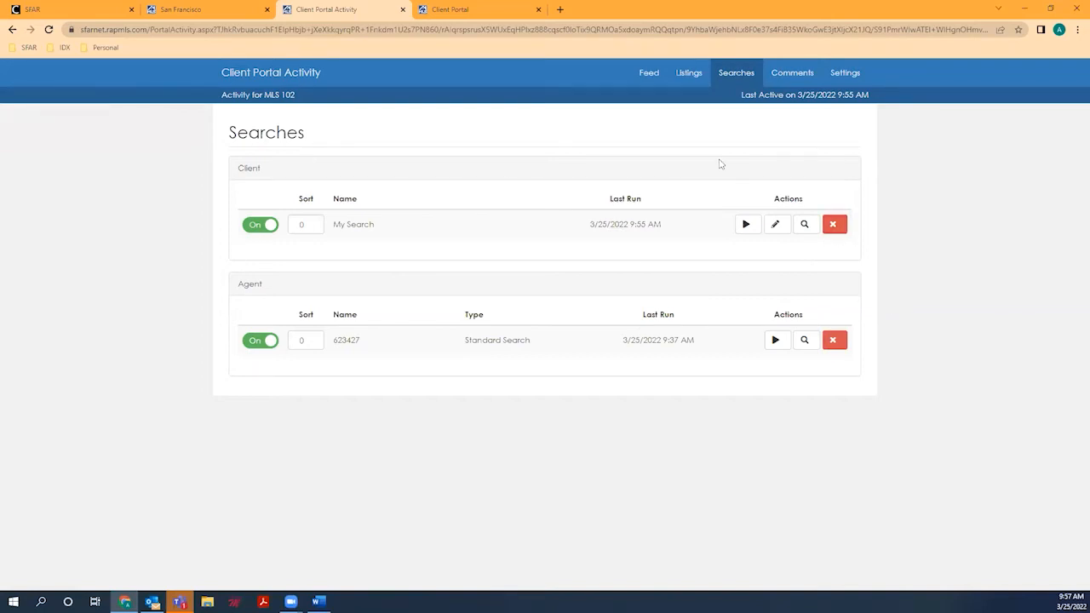
{"action": "left_click", "coordinate": [795, 75]}
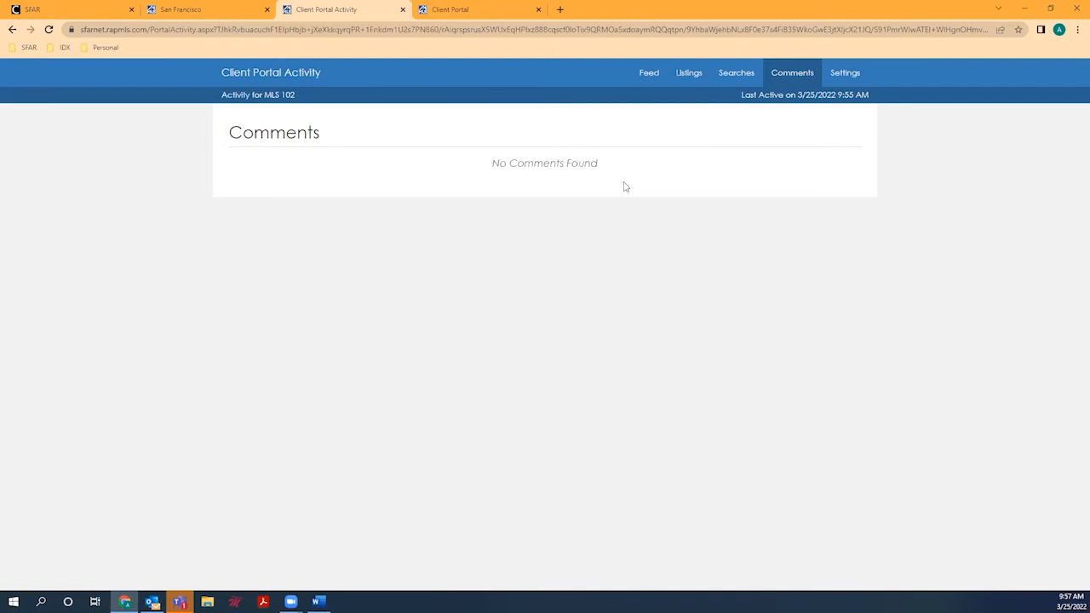
{"action": "left_click", "coordinate": [230, 17]}
{"action": "left_click", "coordinate": [238, 99]}
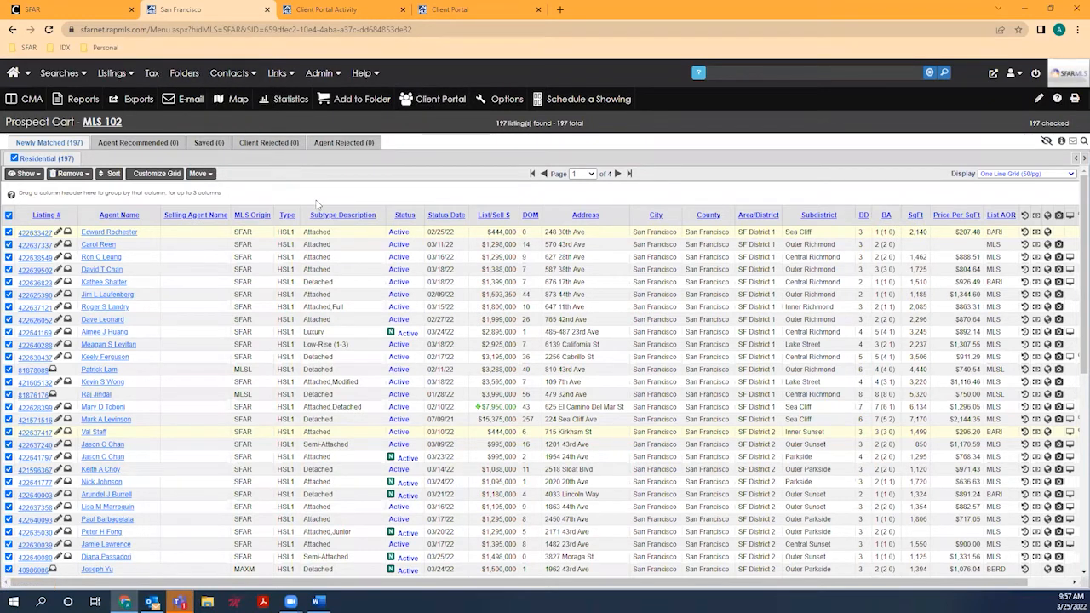
Step: Choose Hotsheet from the Searches menu
{"action": "mouse_move", "coordinate": [59, 73]}
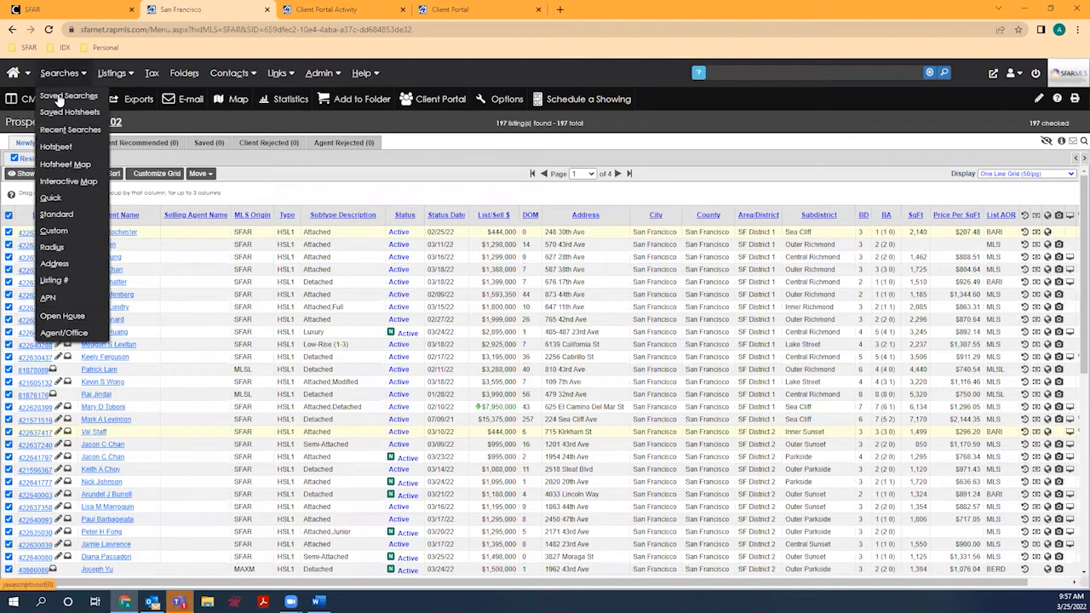
{"action": "left_click", "coordinate": [74, 148]}
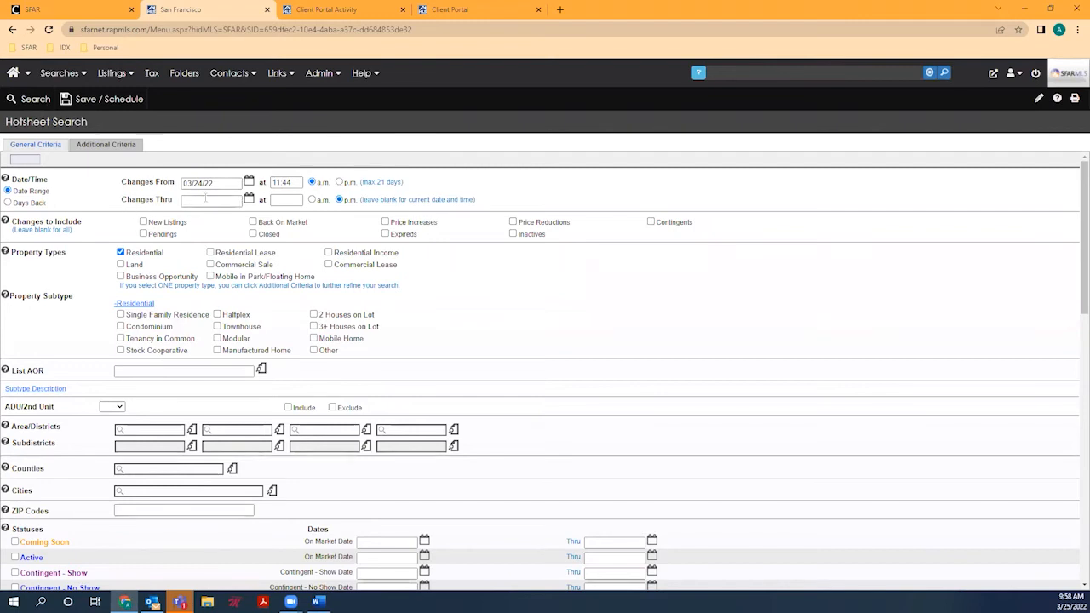
Step: Switch the Hotsheet to Days Back and set it to 15 days
{"action": "left_click", "coordinate": [7, 203]}
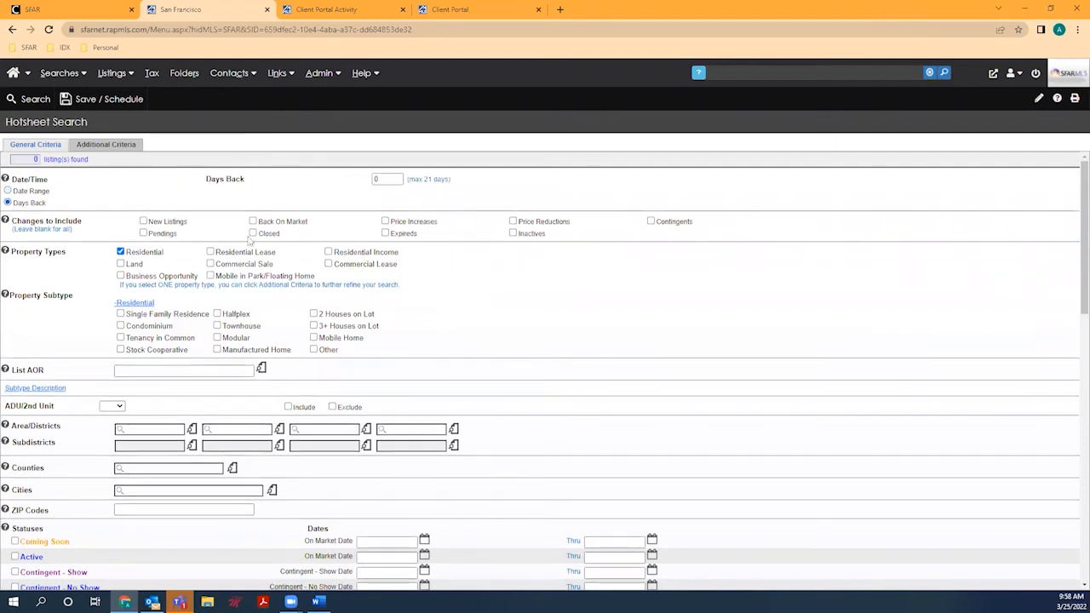
{"action": "double_click", "coordinate": [389, 179]}
{"action": "type", "text": "2"}
{"action": "key", "text": "BackSpace"}
{"action": "type", "text": "15"}
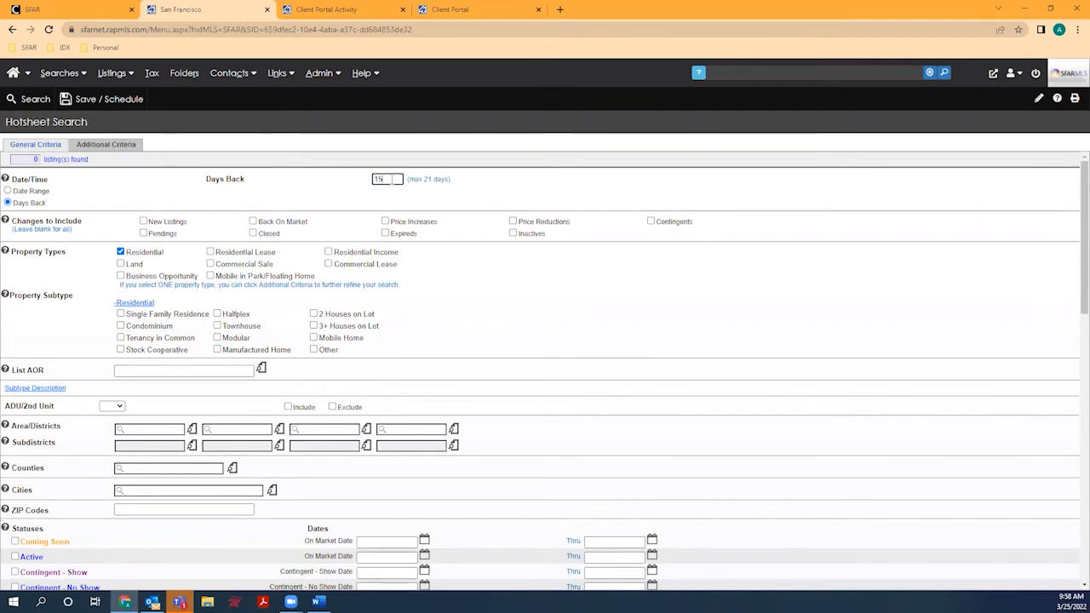
{"action": "left_click", "coordinate": [344, 183]}
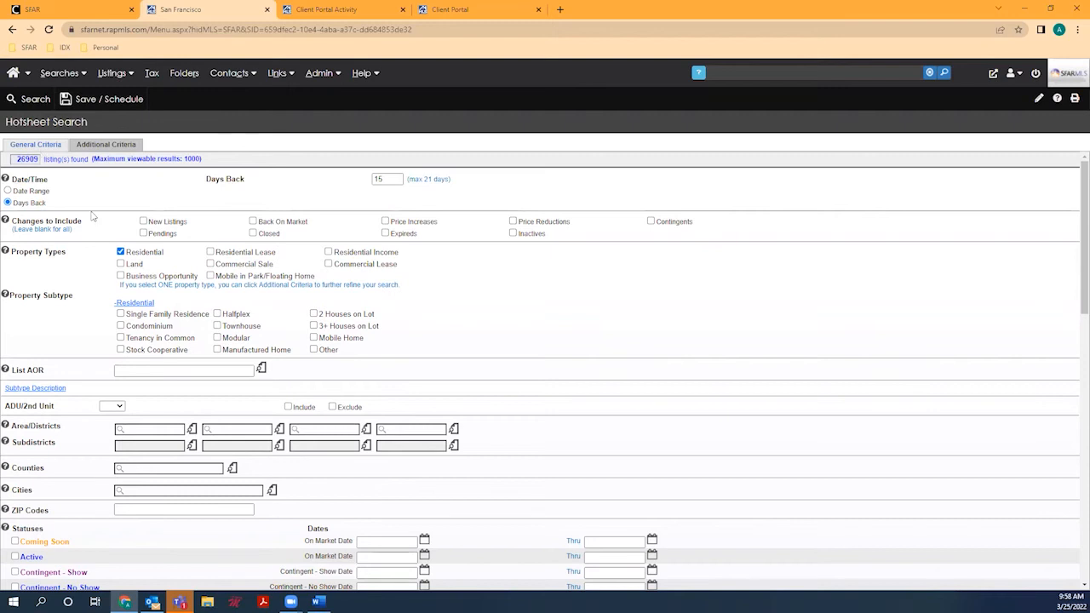
Step: Include New Listings, Price Reductions and Back On Market, limited to Single Family Residence
{"action": "left_click", "coordinate": [143, 221]}
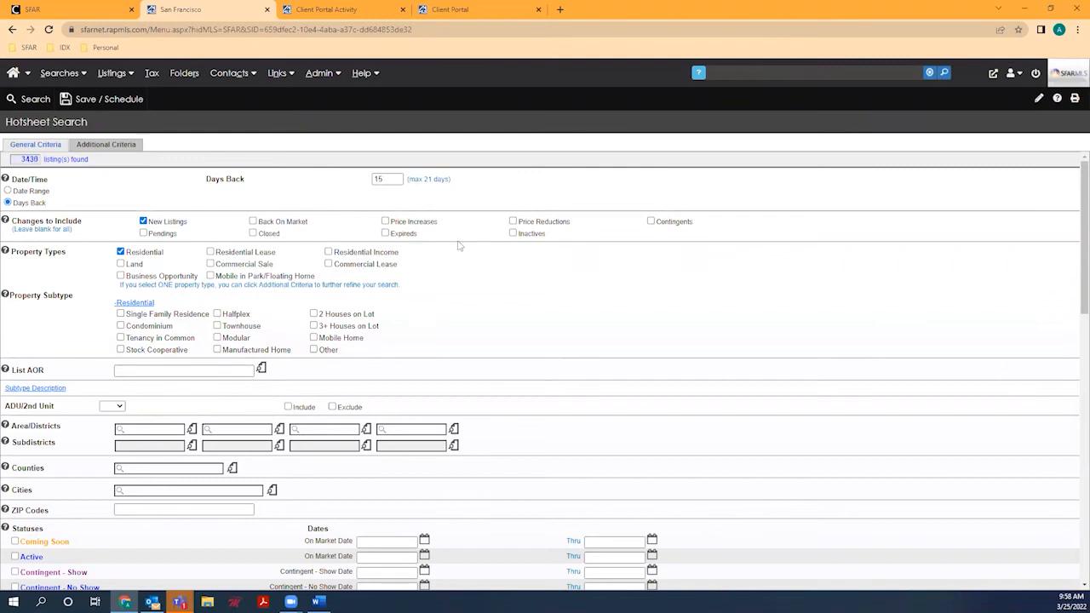
{"action": "left_click", "coordinate": [512, 221]}
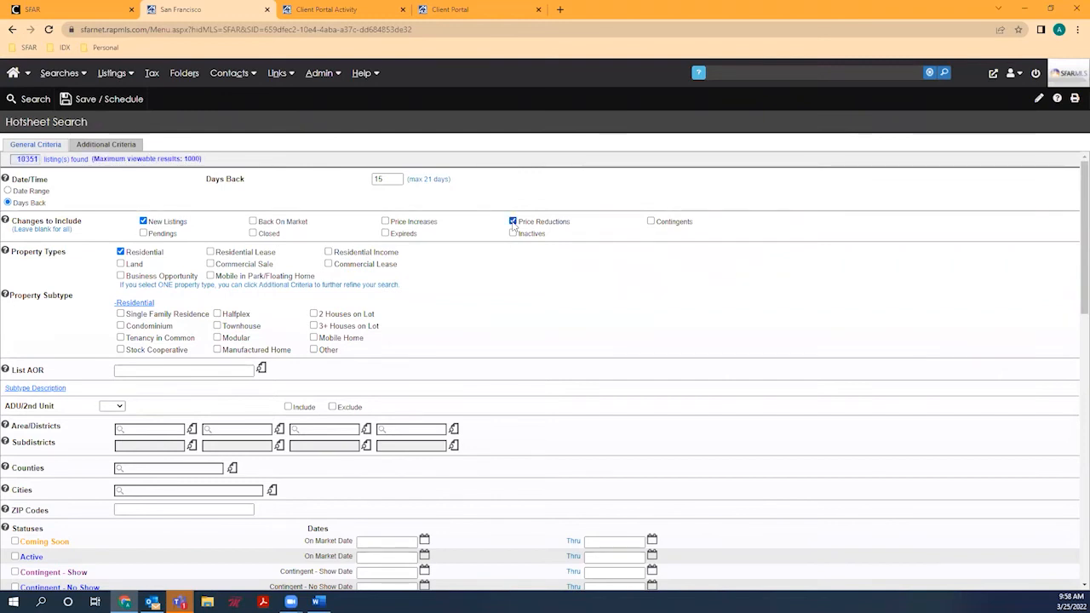
{"action": "left_click", "coordinate": [253, 221]}
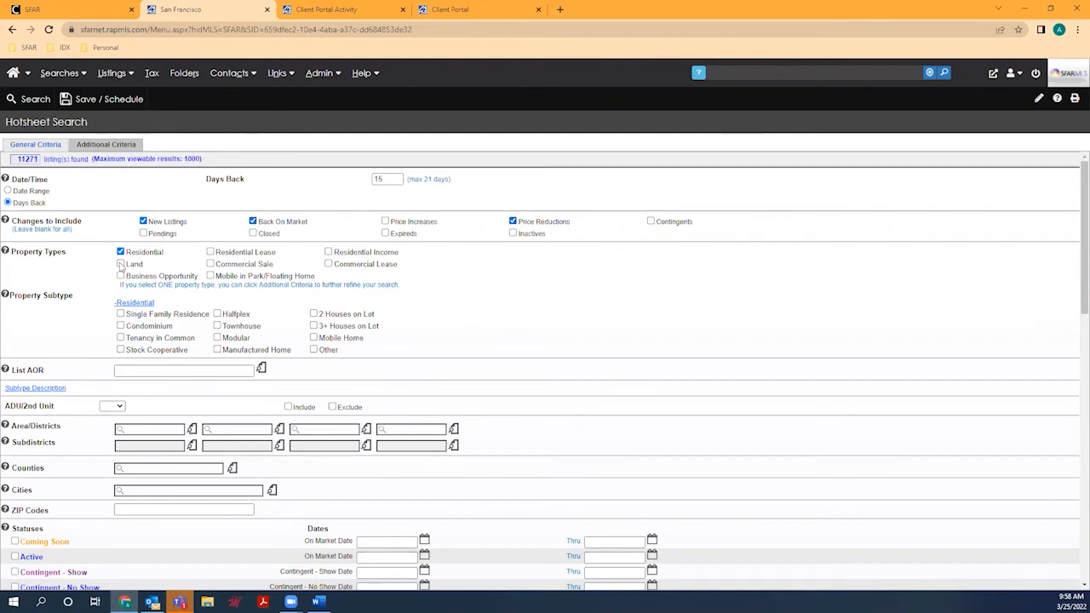
{"action": "scroll", "coordinate": [121, 270], "scroll_direction": "down", "scroll_amount": 1}
{"action": "left_click", "coordinate": [120, 272]}
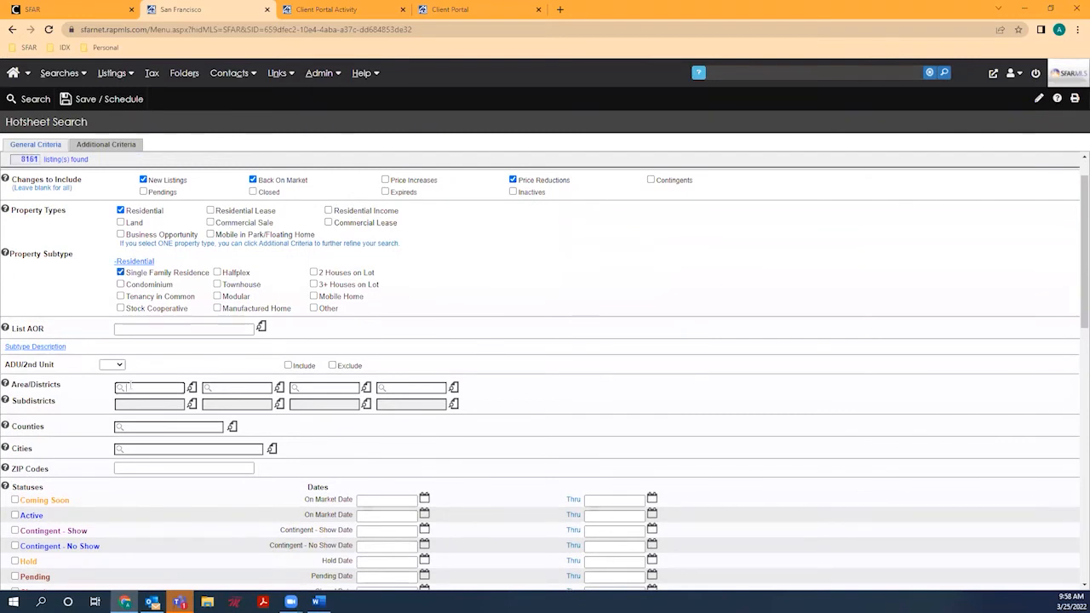
Step: Add areas 1-10 and San Jose, restrict to Active status, and view the 139 results
{"action": "type", "text": "1-10"}
{"action": "key", "text": "Return"}
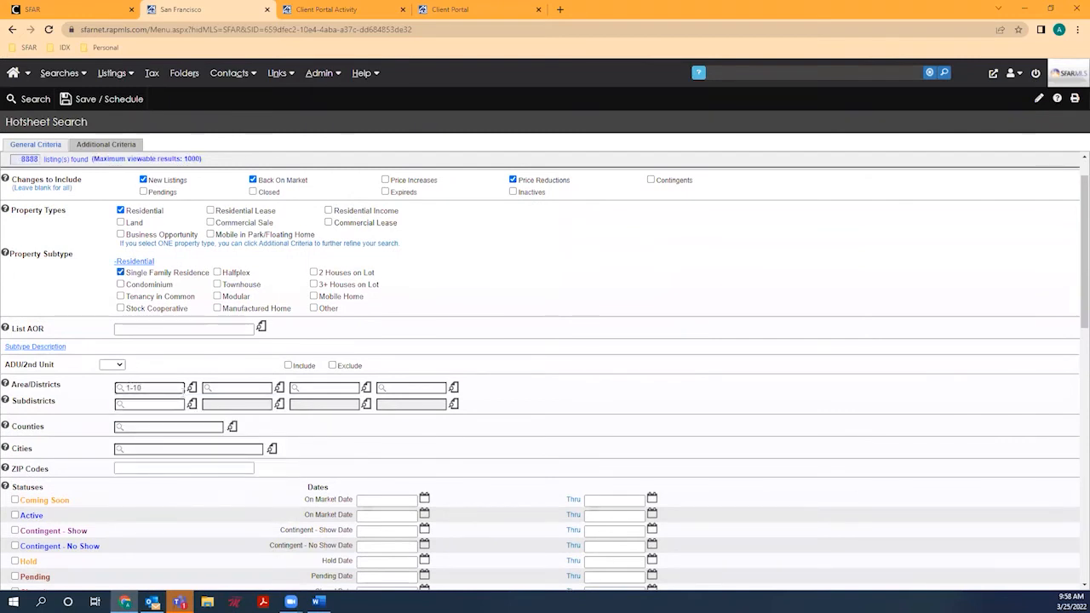
{"action": "left_click", "coordinate": [231, 389]}
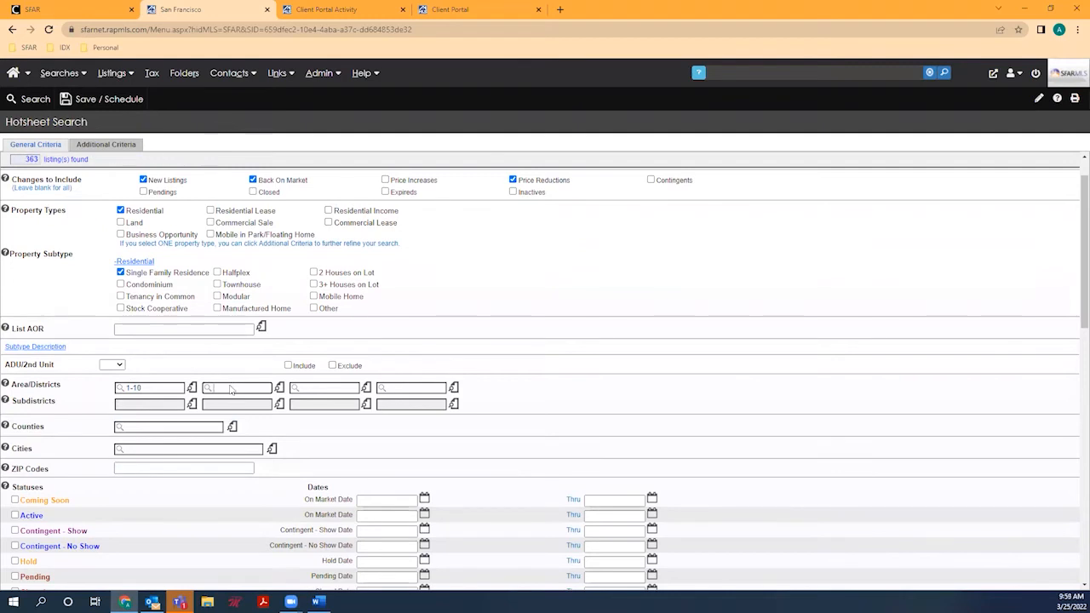
{"action": "type", "text": "San Jos"}
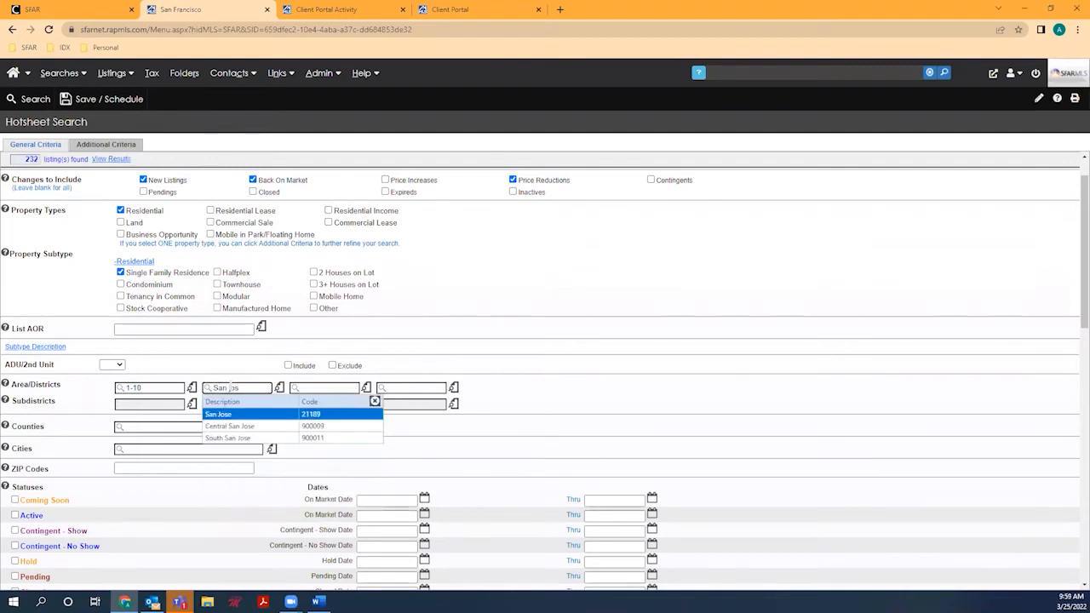
{"action": "key", "text": "Return"}
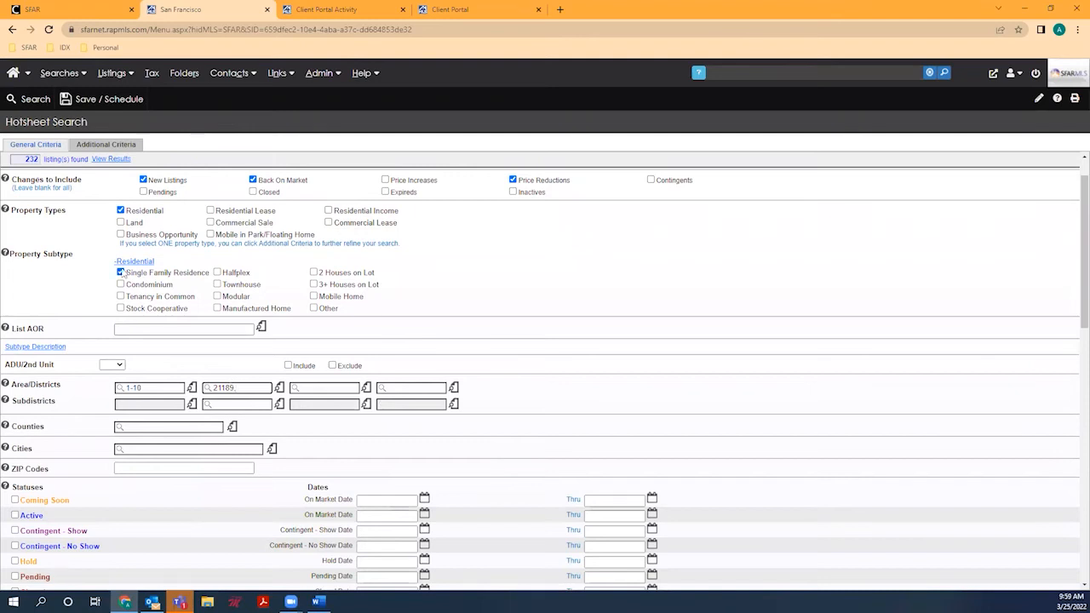
{"action": "scroll", "coordinate": [78, 322], "scroll_direction": "down", "scroll_amount": 2}
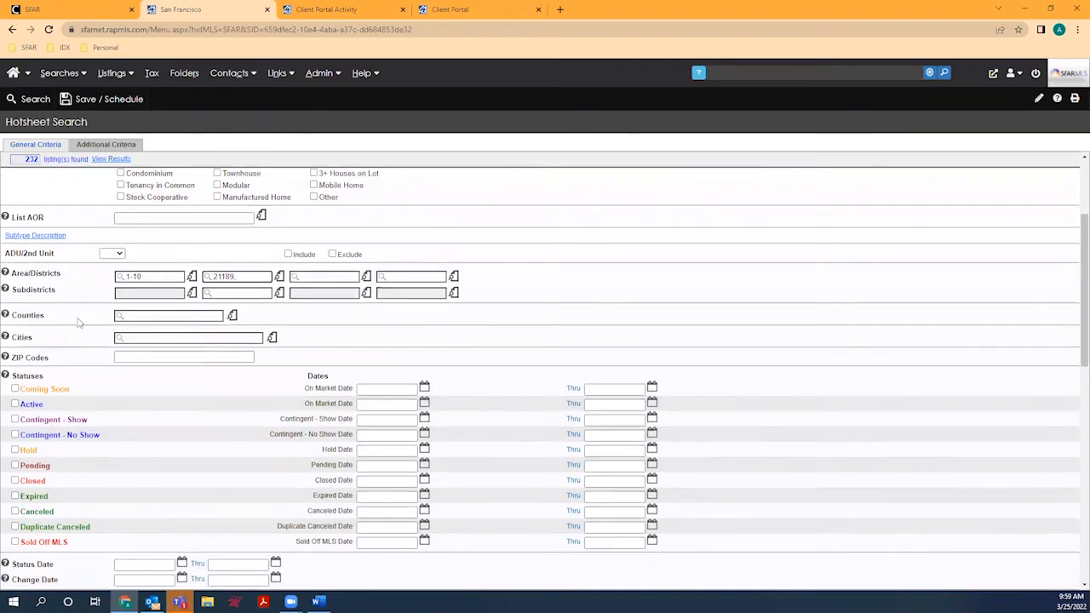
{"action": "left_click", "coordinate": [15, 404]}
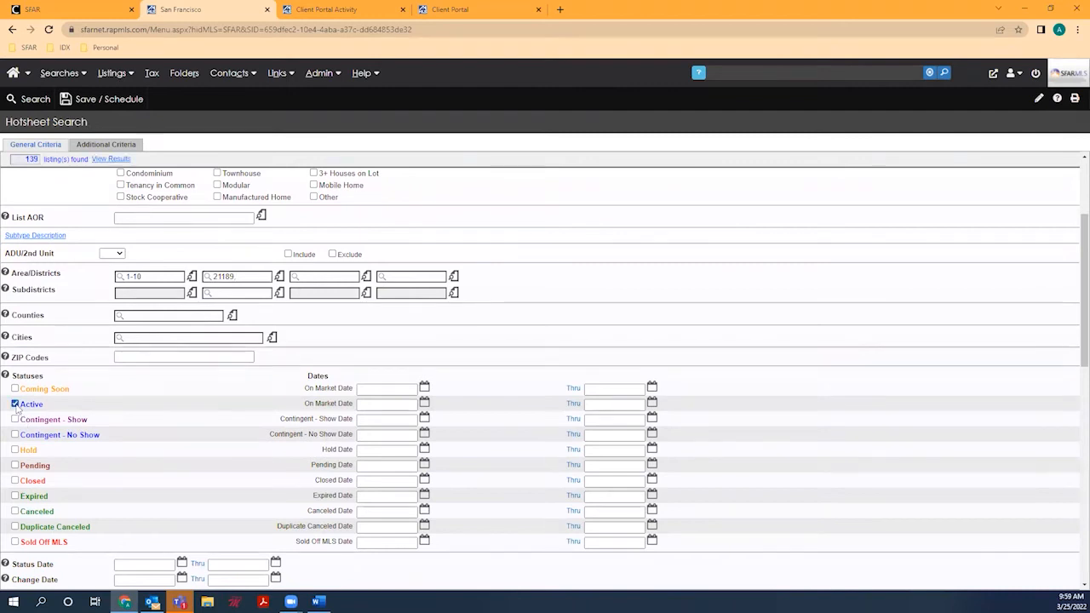
{"action": "left_click", "coordinate": [100, 162]}
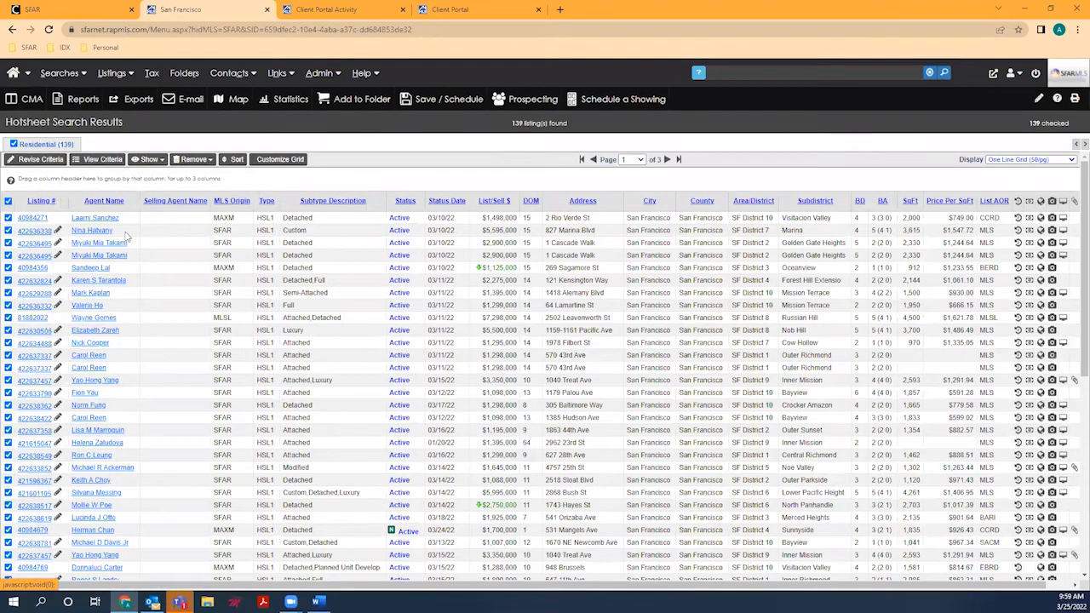
Step: Uncheck all listings on the page, then check the 3rd, 6th, 9th, 10th and 11th listings
{"action": "left_click", "coordinate": [8, 218]}
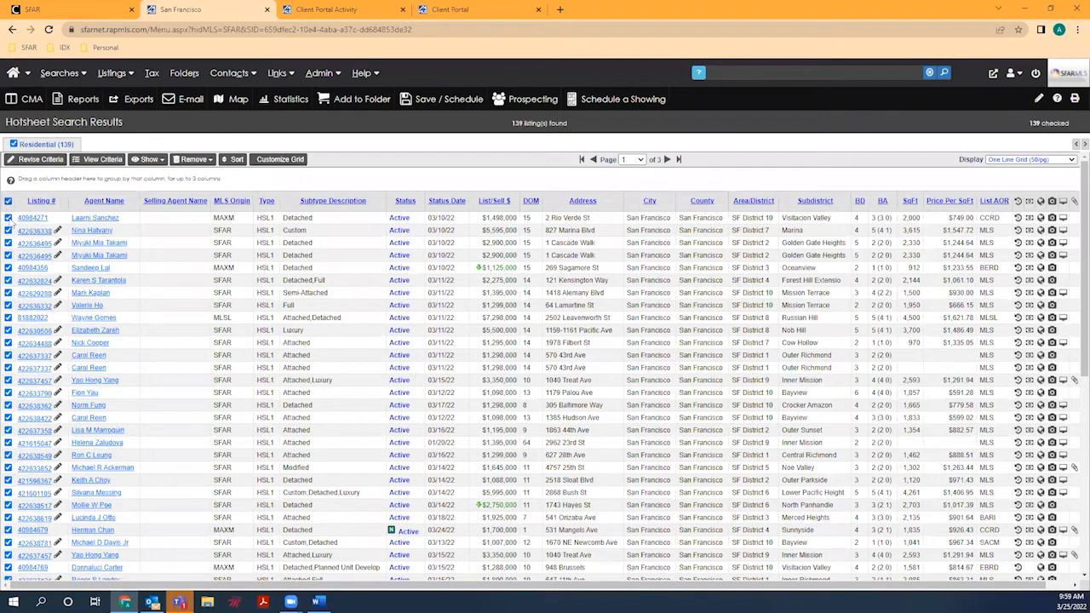
{"action": "left_click", "coordinate": [8, 202]}
{"action": "left_click", "coordinate": [8, 243]}
{"action": "left_click", "coordinate": [7, 280]}
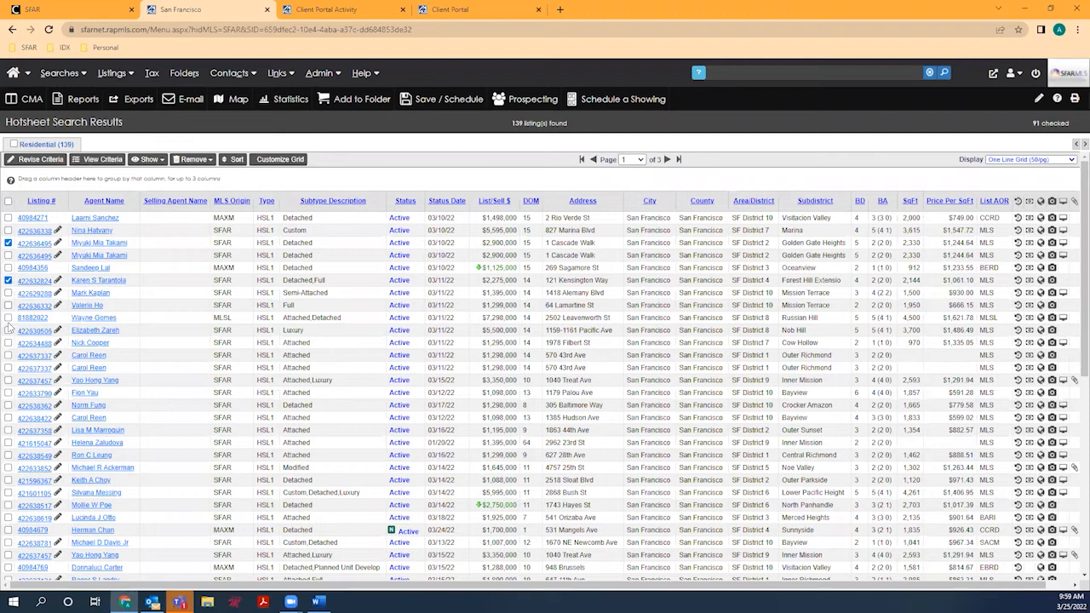
{"action": "left_click", "coordinate": [7, 318]}
{"action": "left_click", "coordinate": [8, 330]}
{"action": "left_click", "coordinate": [8, 343]}
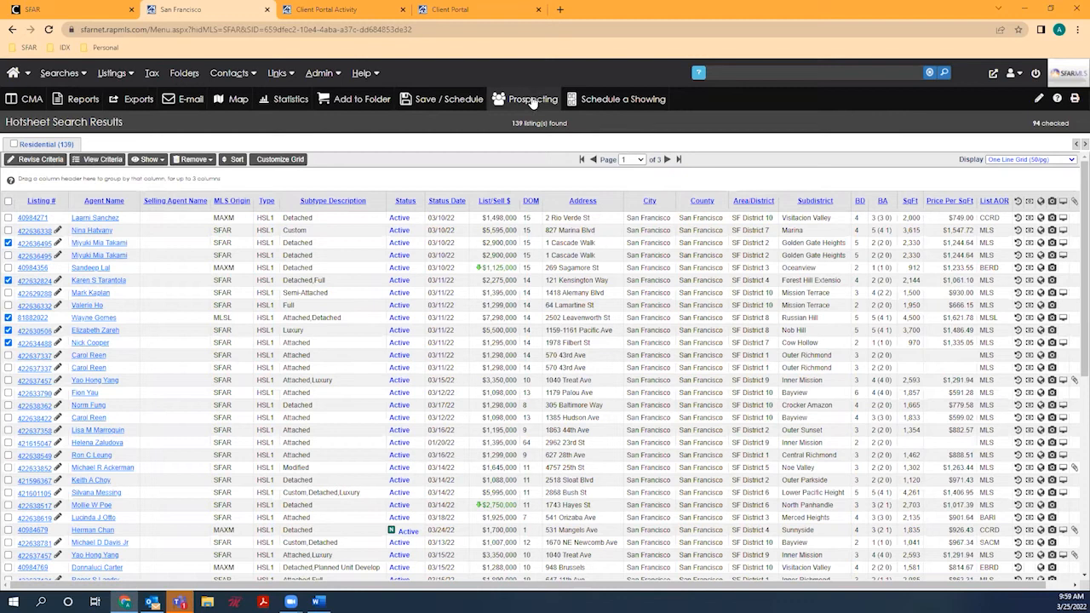
Step: Open the expanded save options and name the search 'MLS 102 - Hotsheet'
{"action": "left_click", "coordinate": [448, 100]}
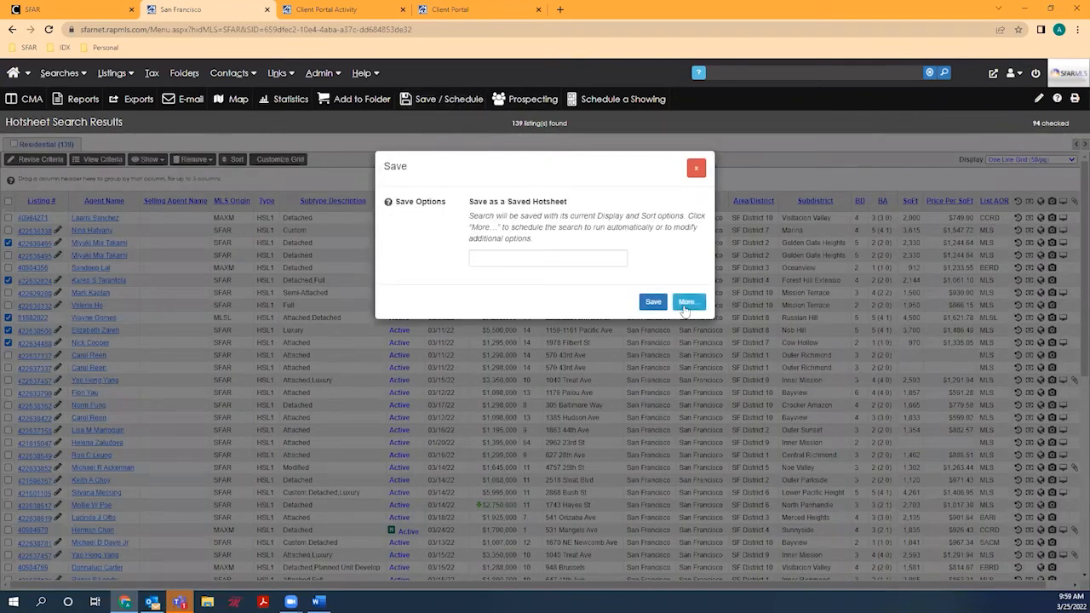
{"action": "left_click", "coordinate": [685, 303]}
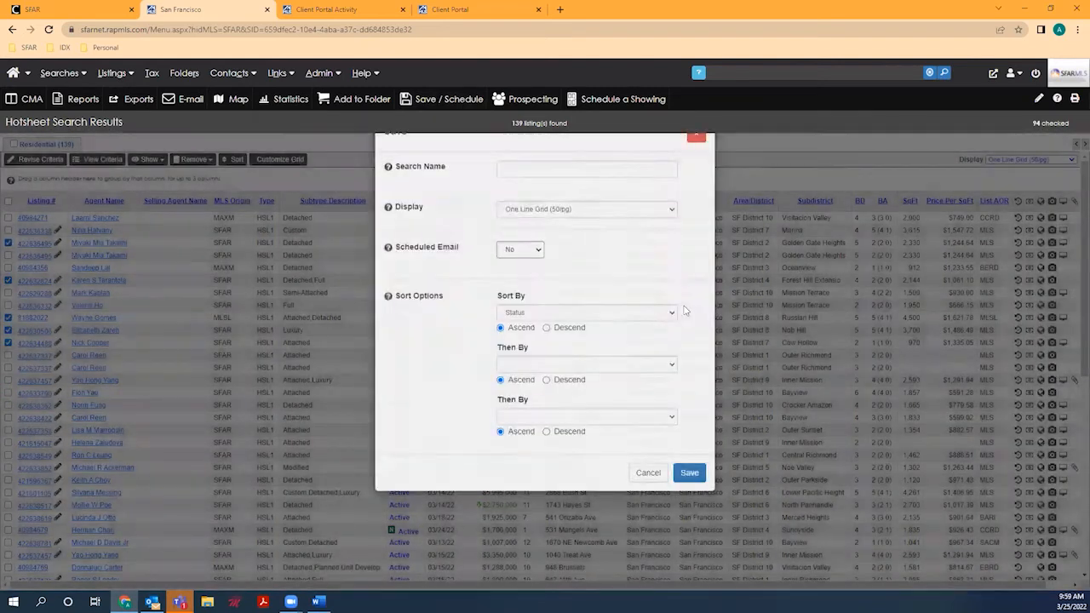
{"action": "left_click", "coordinate": [552, 203]}
{"action": "type", "text": "MLS"}
{"action": "type", "text": " ("}
{"action": "type", "text": "102"}
{"action": "type", "text": " -Ho"}
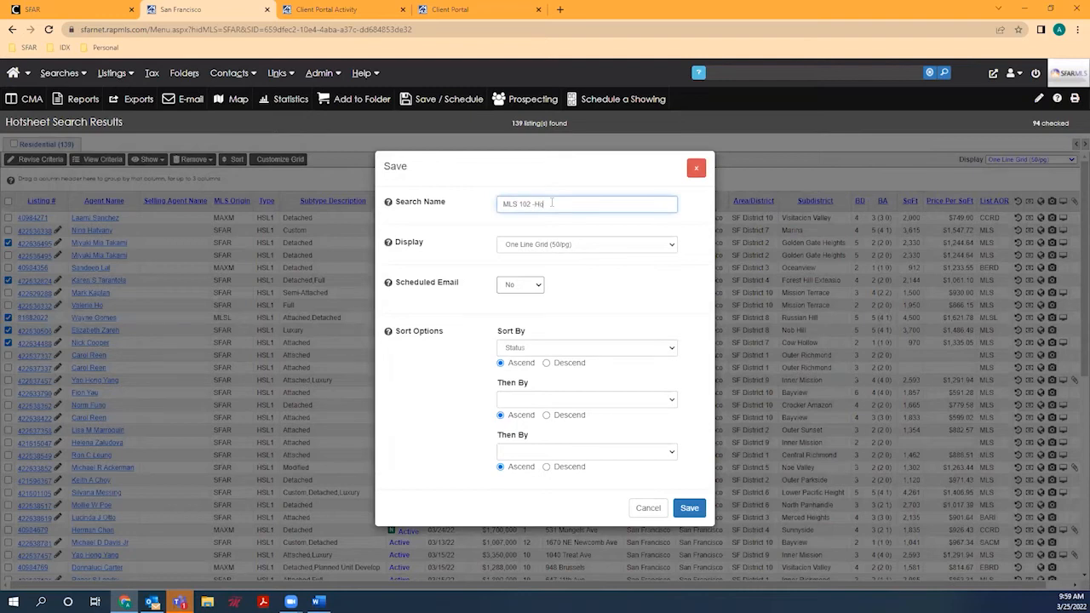
{"action": "type", "text": "Hotsheet"}
Step: Keep the One Line Grid display and set the scheduled email to Daily
{"action": "left_click", "coordinate": [575, 246]}
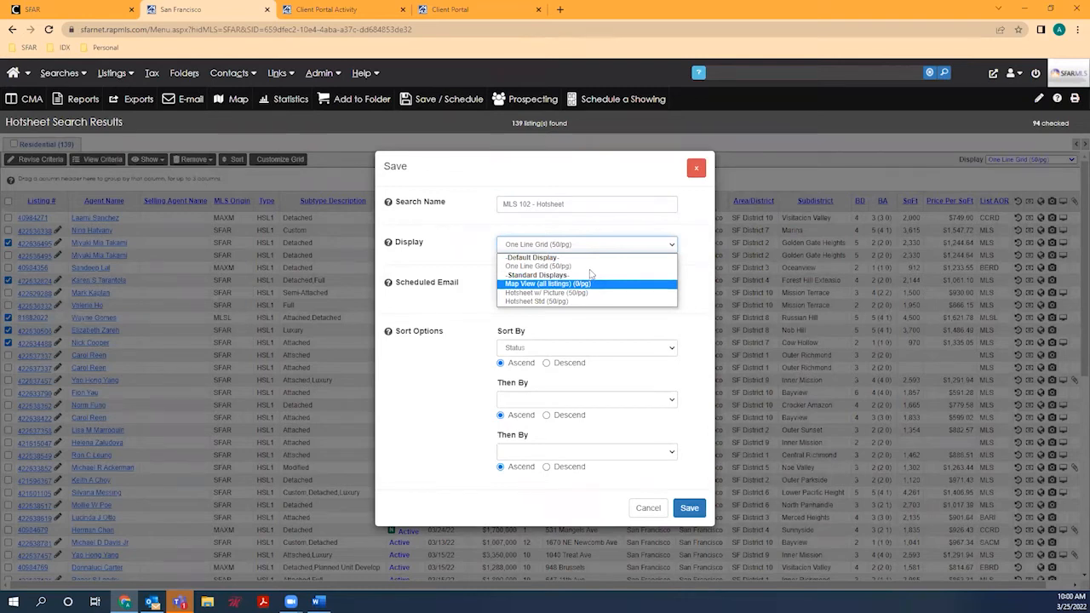
{"action": "left_click", "coordinate": [591, 268]}
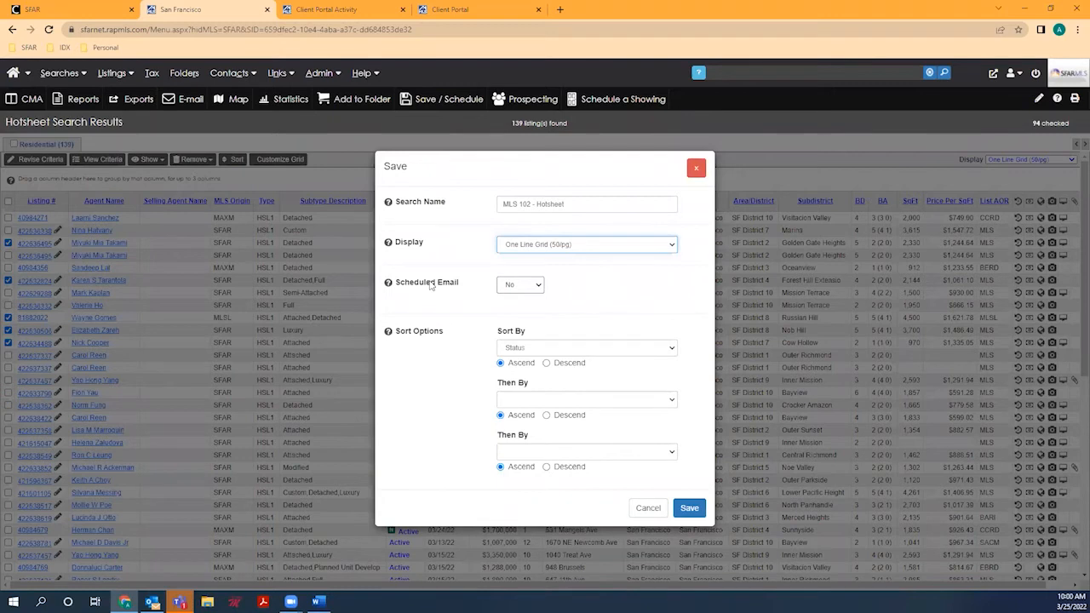
{"action": "left_click", "coordinate": [542, 289]}
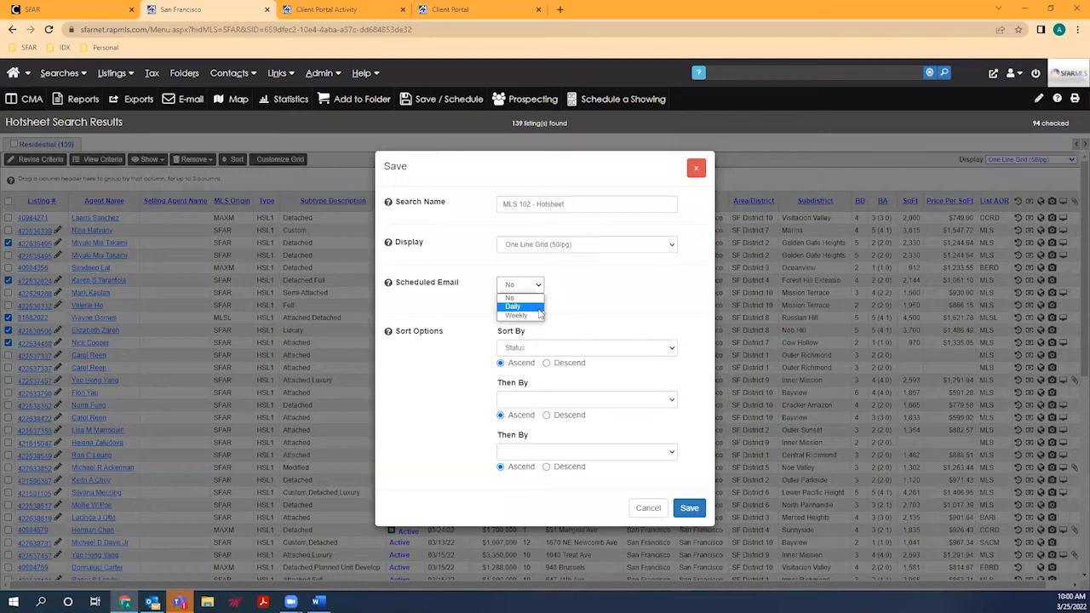
{"action": "left_click", "coordinate": [539, 309]}
Step: Set the email subject to 'Latest Listing Activity MLS 102' and the send time to 5:40 PM
{"action": "left_click", "coordinate": [525, 324]}
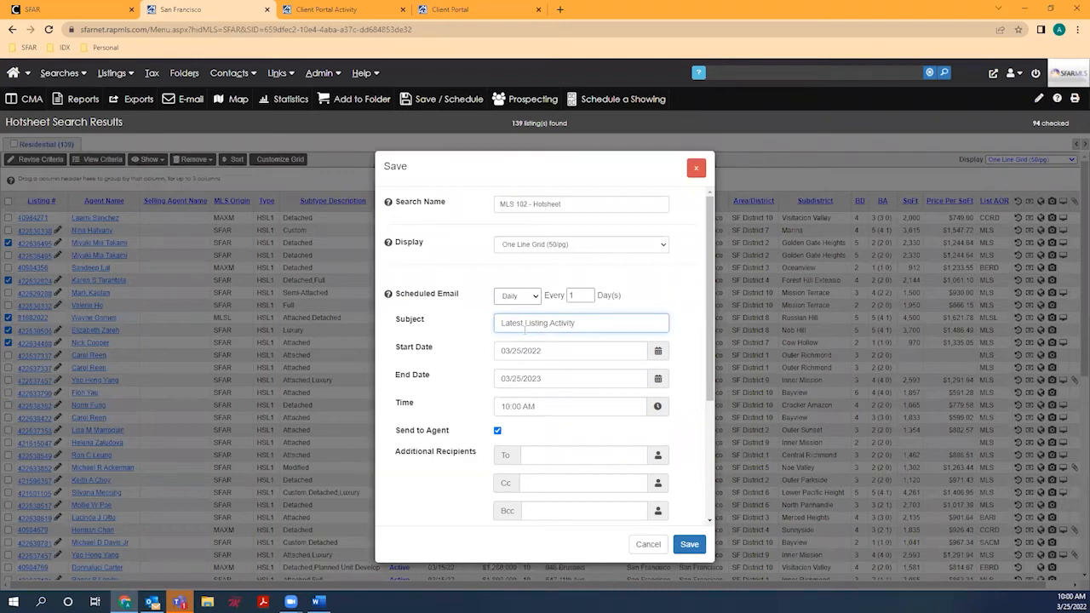
{"action": "type", "text": "Latest Listing Activity MLS 102"}
{"action": "left_click", "coordinate": [505, 406]}
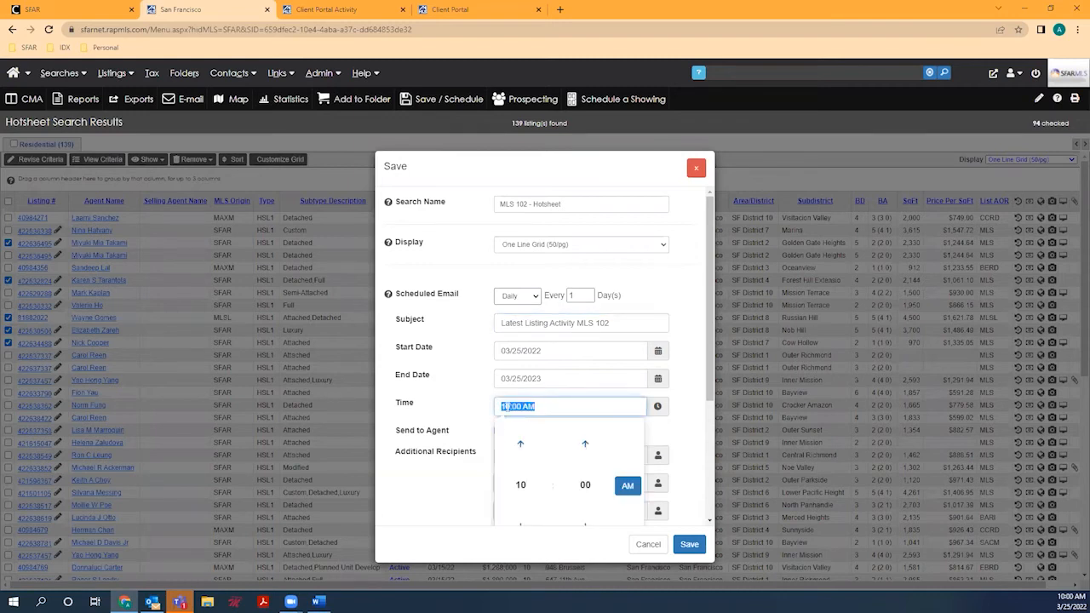
{"action": "left_click", "coordinate": [520, 444]}
{"action": "left_click", "coordinate": [520, 444]}
{"action": "left_click", "coordinate": [520, 444]}
{"action": "left_click", "coordinate": [520, 444]}
{"action": "left_click", "coordinate": [521, 444]}
{"action": "left_click", "coordinate": [520, 444]}
{"action": "left_click", "coordinate": [520, 445]}
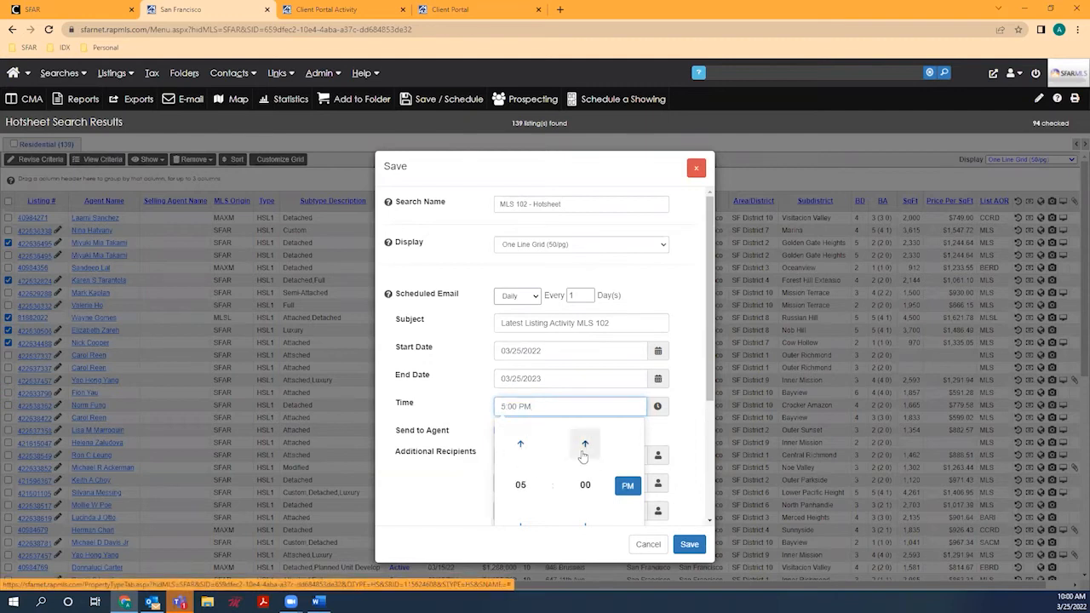
{"action": "left_click", "coordinate": [585, 457]}
{"action": "left_click", "coordinate": [584, 457]}
{"action": "left_click", "coordinate": [585, 457]}
{"action": "left_click", "coordinate": [585, 457]}
{"action": "left_click", "coordinate": [585, 457]}
{"action": "left_click", "coordinate": [584, 457]}
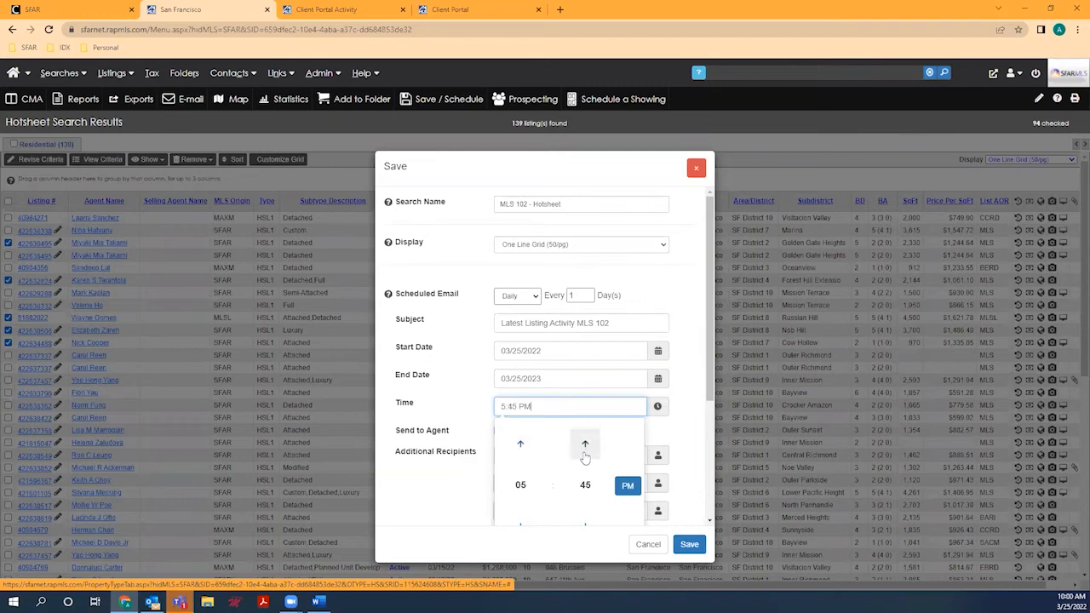
{"action": "left_click", "coordinate": [586, 525]}
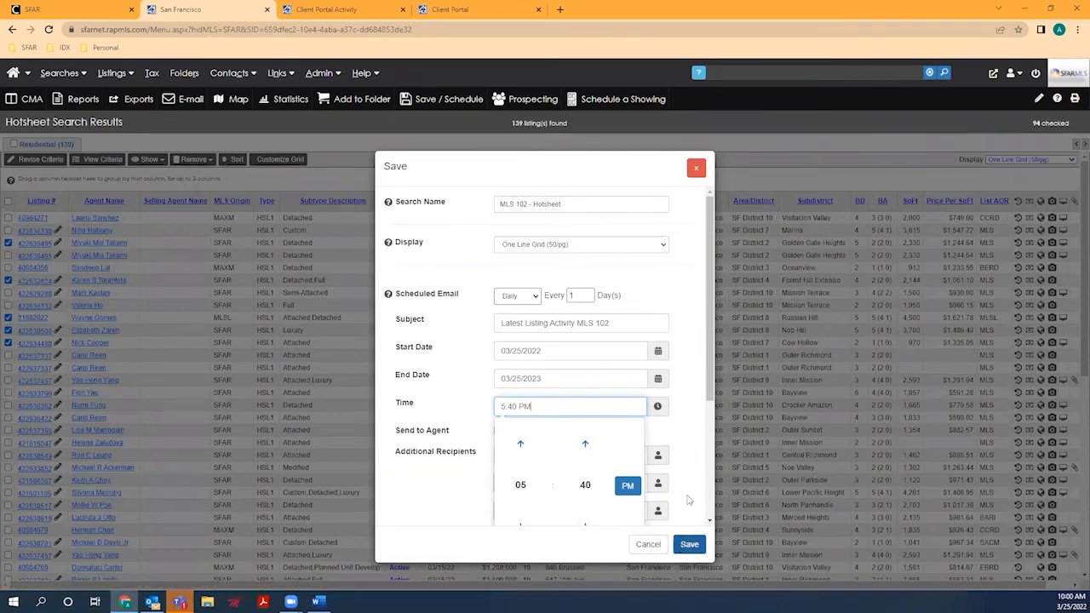
Step: Enter the main recipient's e-mail in To and another colleague's e-mail in Cc
{"action": "scroll", "coordinate": [688, 492], "scroll_direction": "down", "scroll_amount": 1}
{"action": "scroll", "coordinate": [688, 492], "scroll_direction": "down", "scroll_amount": 2}
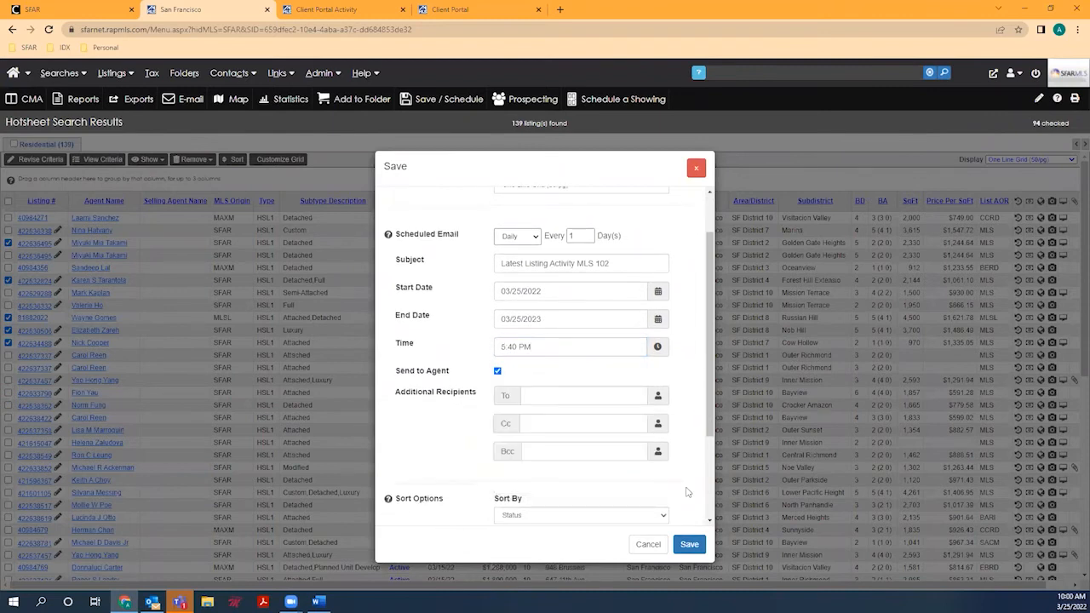
{"action": "left_click", "coordinate": [543, 395]}
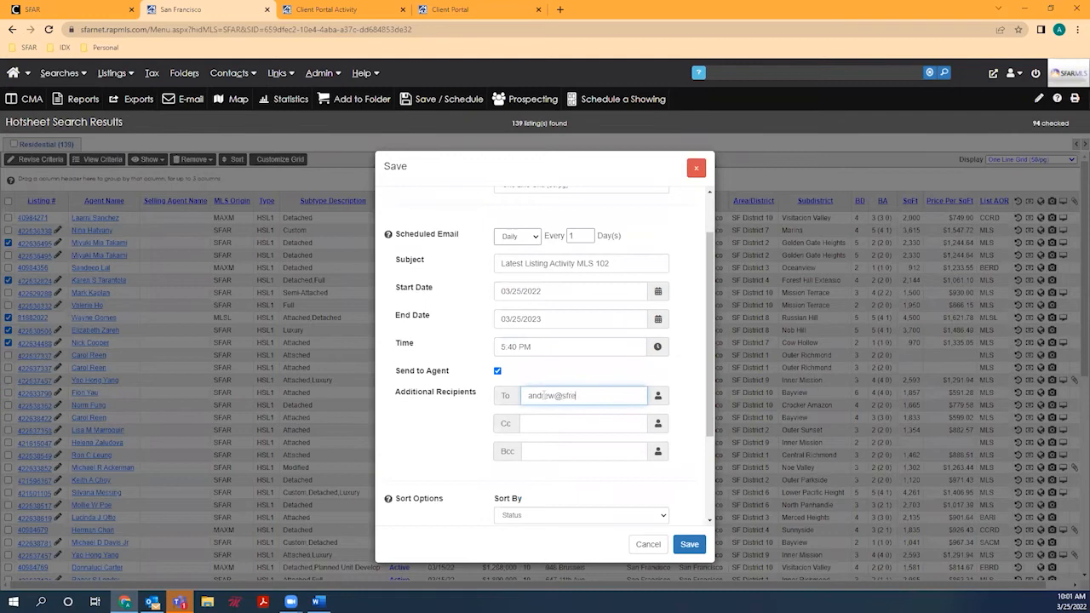
{"action": "key", "text": "Tab"}
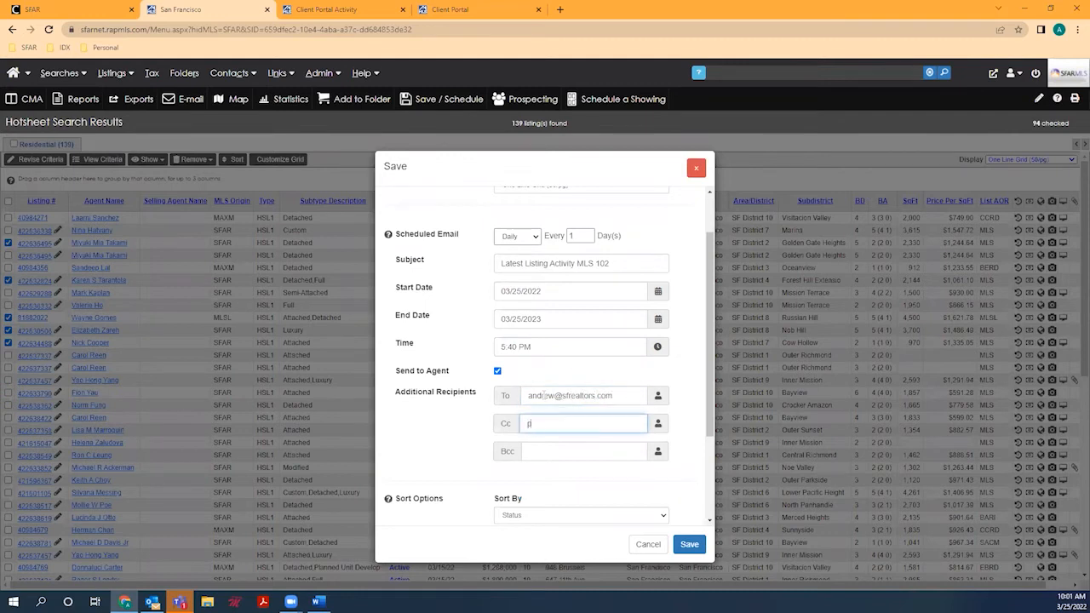
{"action": "scroll", "coordinate": [543, 395], "scroll_direction": "down", "scroll_amount": 1}
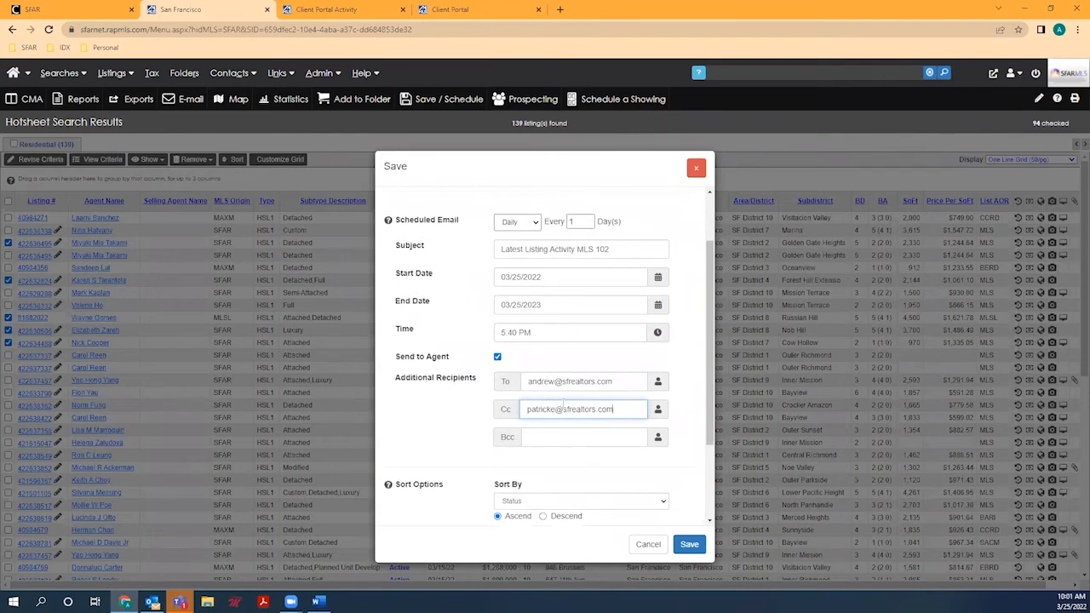
{"action": "scroll", "coordinate": [562, 406], "scroll_direction": "down", "scroll_amount": 2}
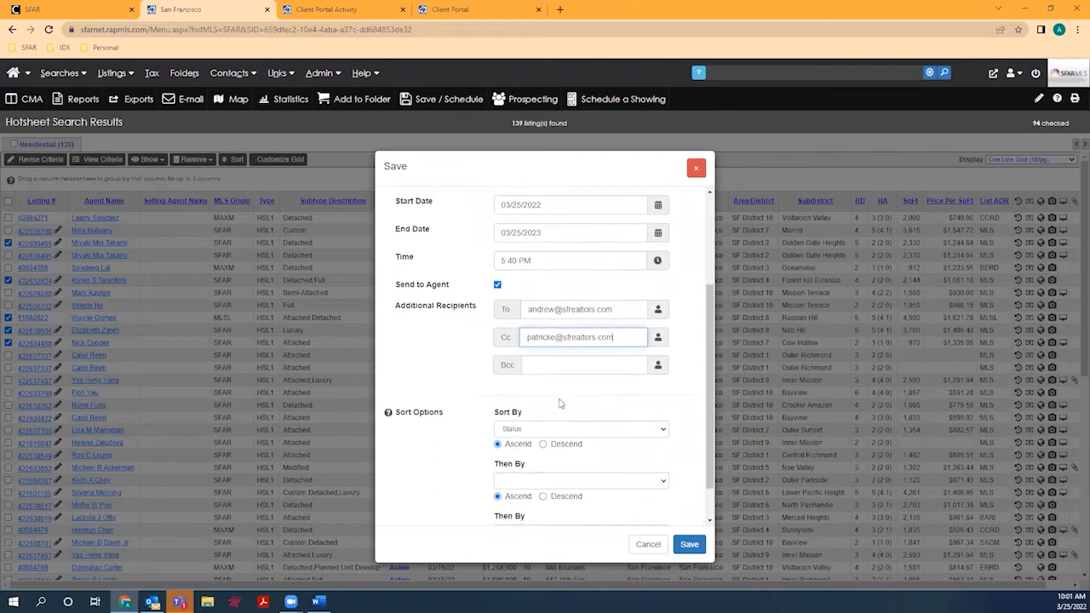
Step: Choose Price, Status and DOM for the three sort fields and save the hotsheet search
{"action": "scroll", "coordinate": [560, 404], "scroll_direction": "down", "scroll_amount": 1}
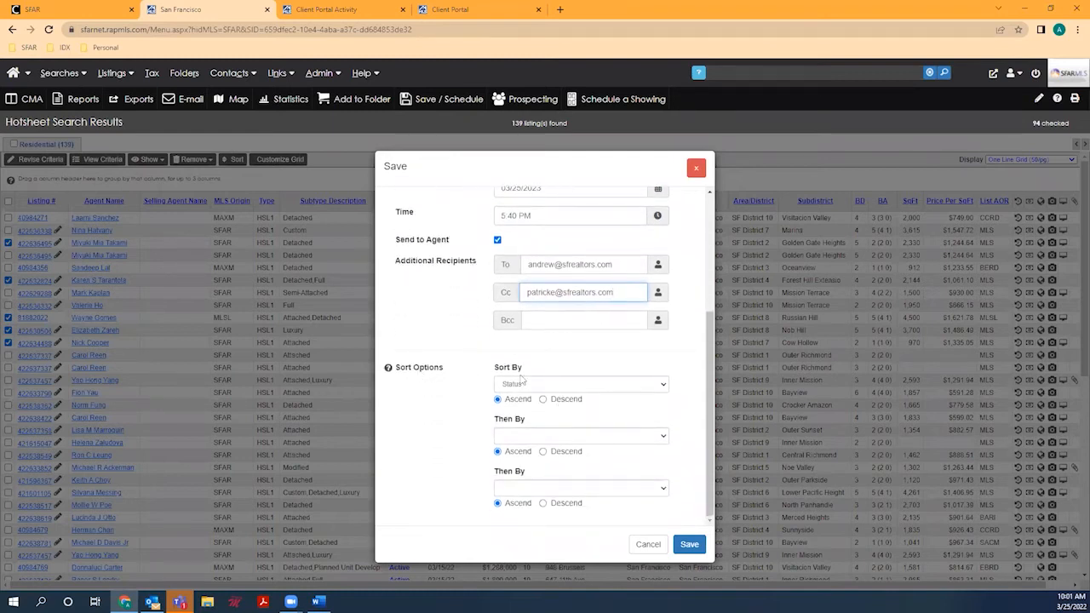
{"action": "left_click", "coordinate": [554, 384]}
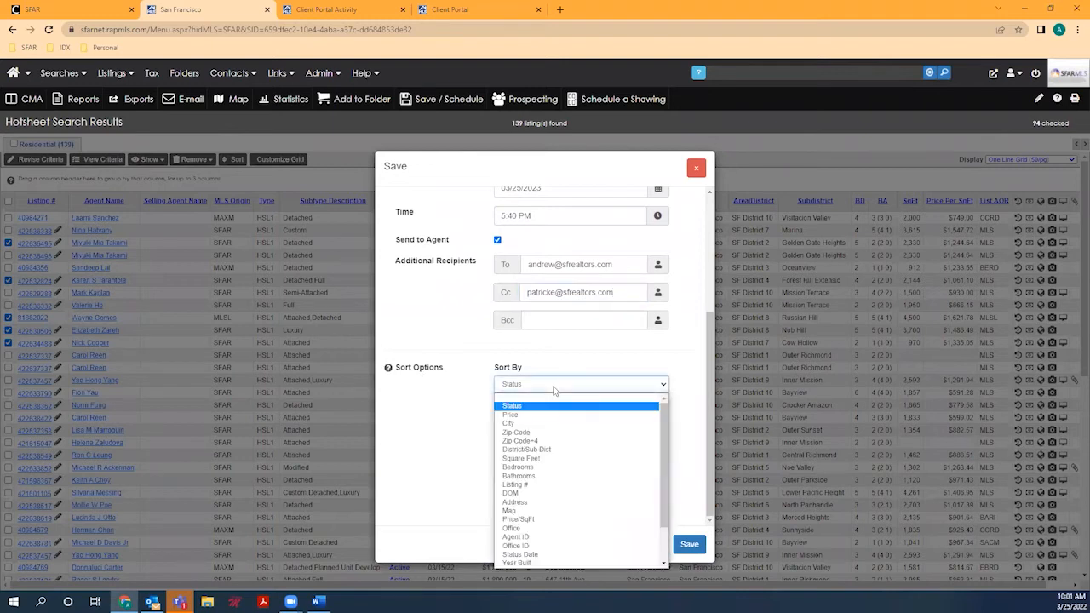
{"action": "left_click", "coordinate": [554, 416]}
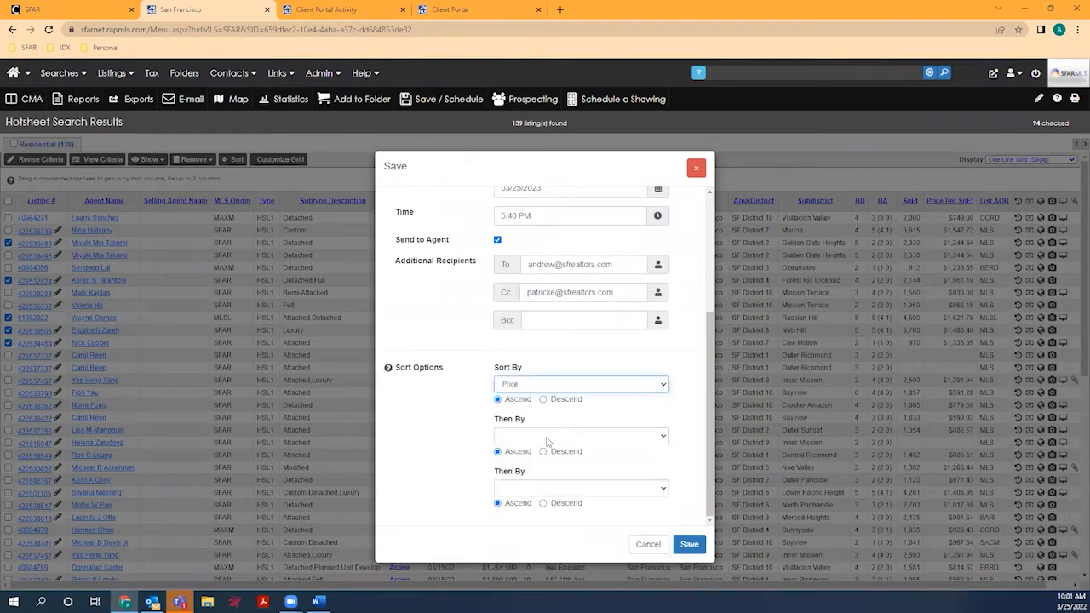
{"action": "left_click", "coordinate": [545, 438]}
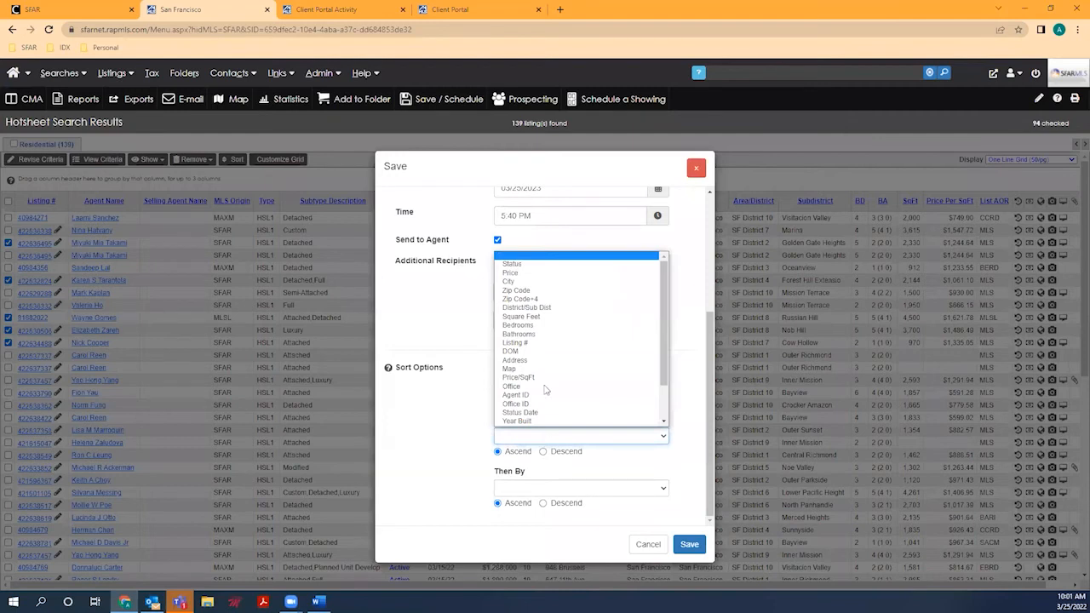
{"action": "left_click", "coordinate": [531, 265]}
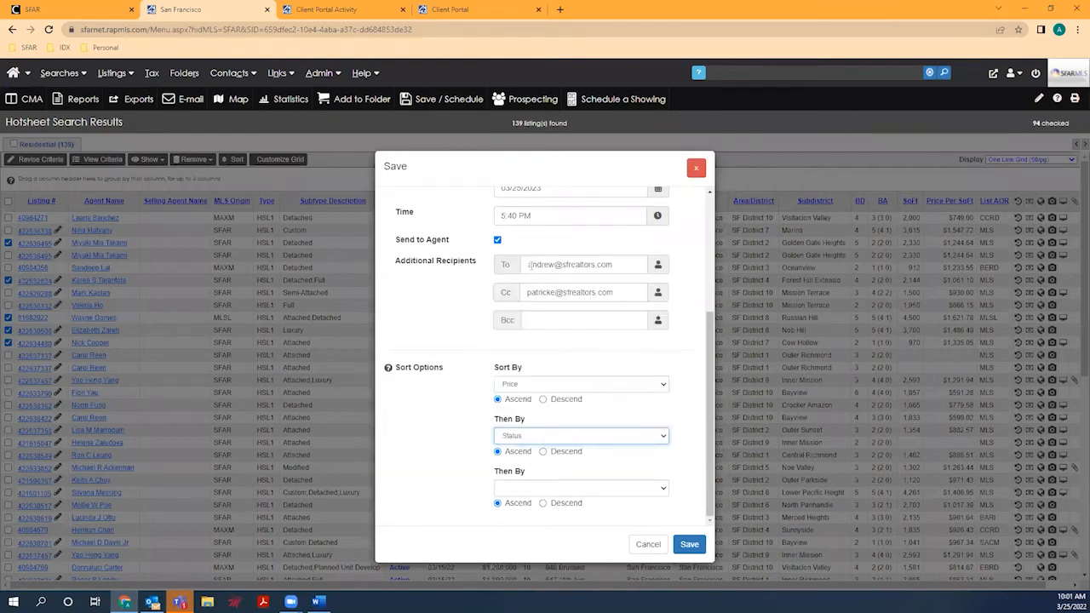
{"action": "left_click", "coordinate": [549, 491]}
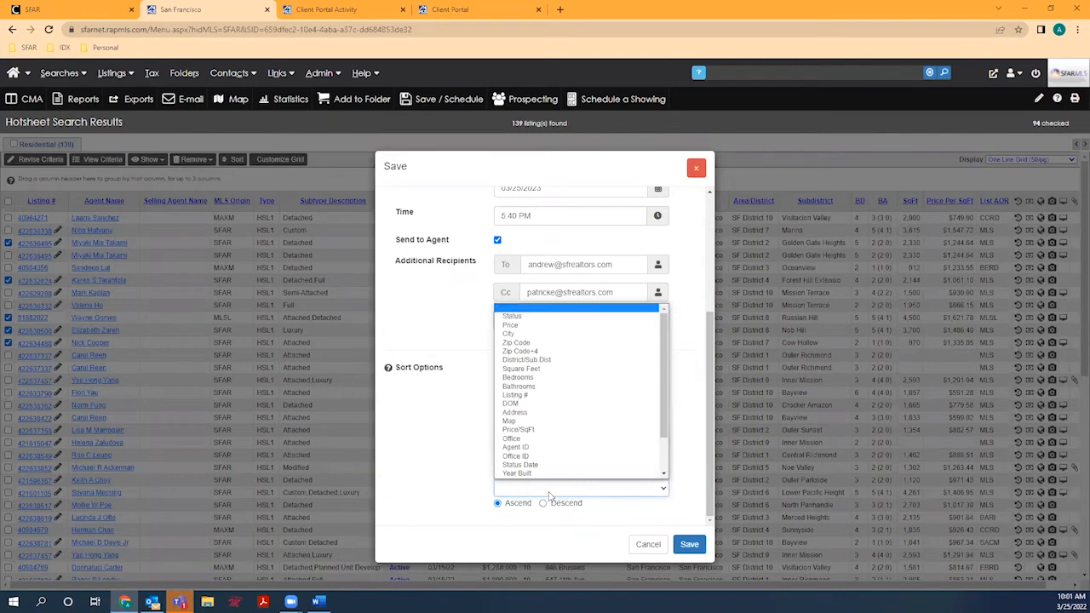
{"action": "left_click", "coordinate": [541, 405]}
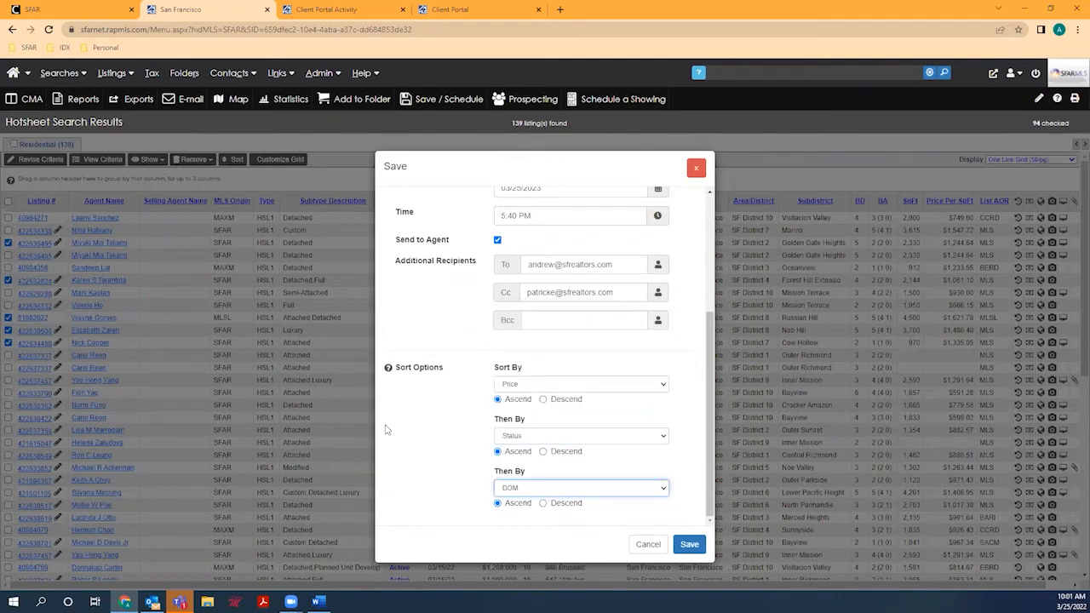
{"action": "left_click", "coordinate": [688, 543]}
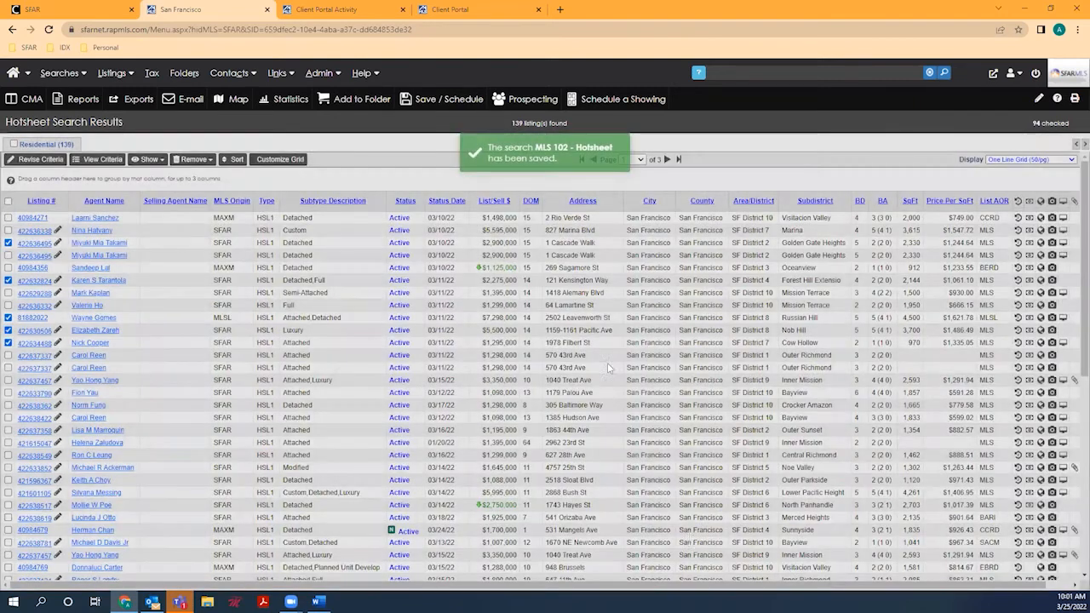
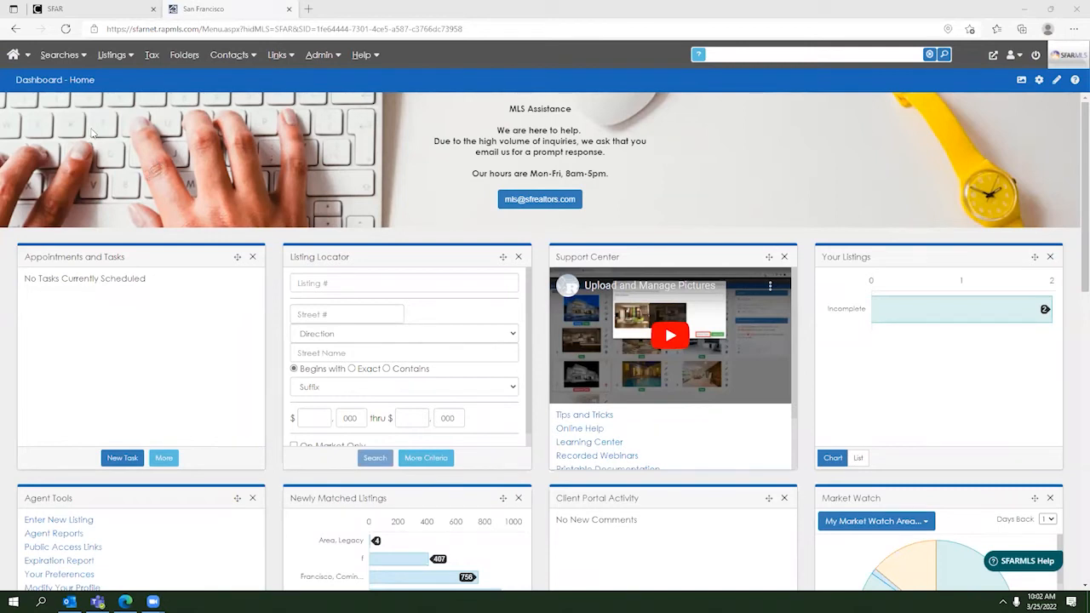
Step: Open the Interactive Map, review the search criteria summary, and pan across the Bay
{"action": "left_click", "coordinate": [62, 55]}
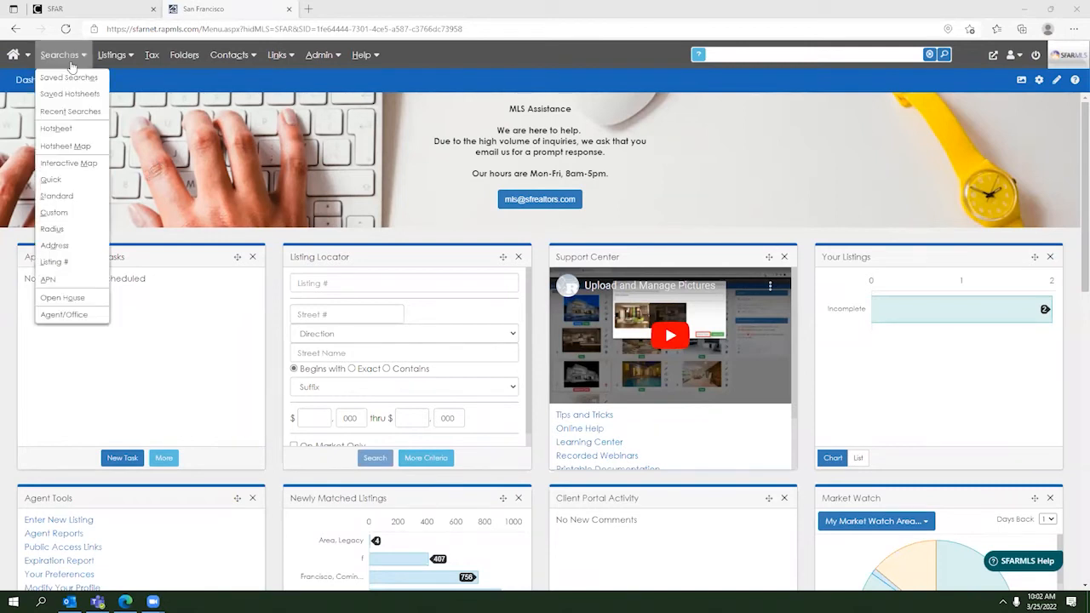
{"action": "left_click", "coordinate": [66, 165]}
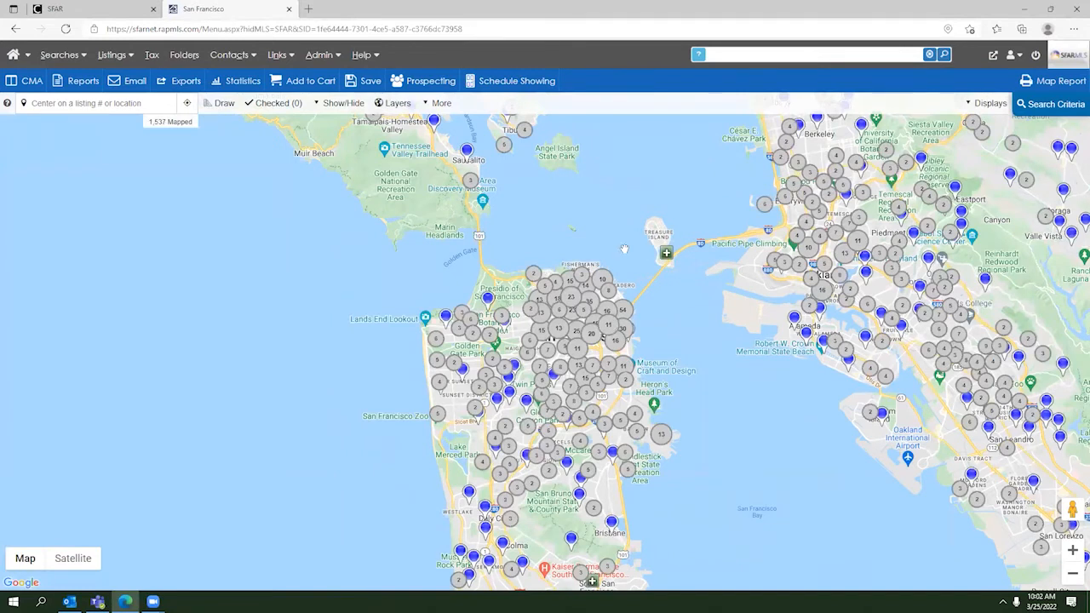
{"action": "left_click", "coordinate": [1044, 111]}
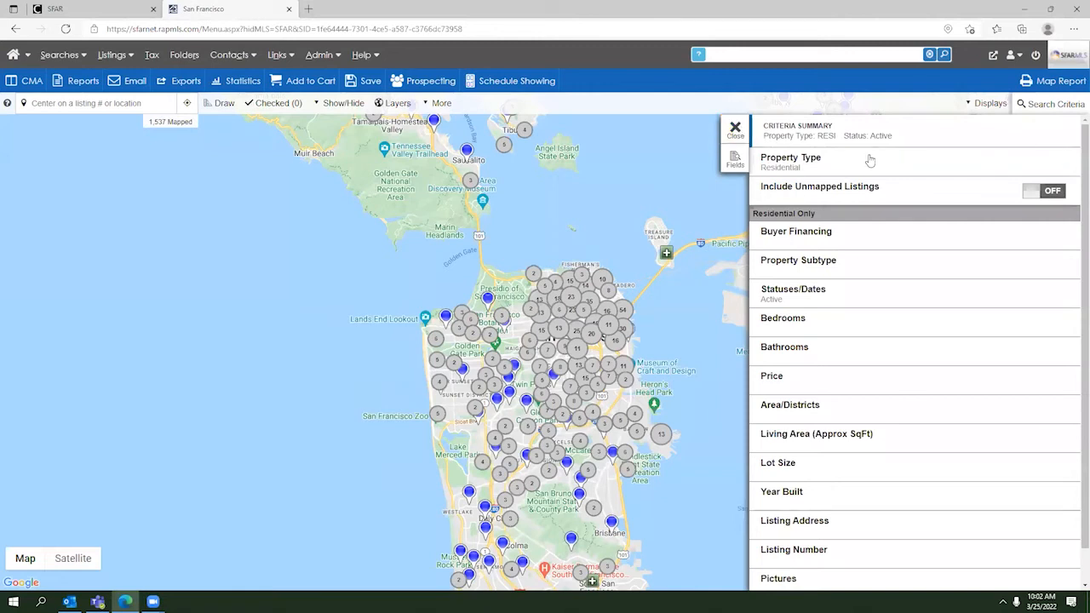
{"action": "left_click", "coordinate": [735, 130]}
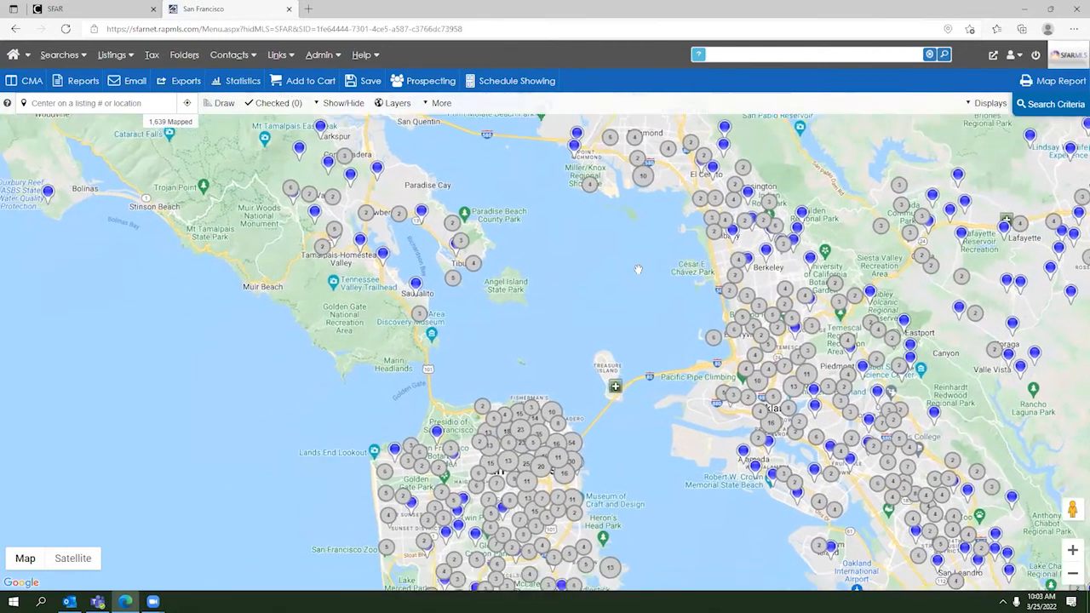
{"action": "left_click_drag", "start_coordinate": [648, 316], "coordinate": [579, 327]}
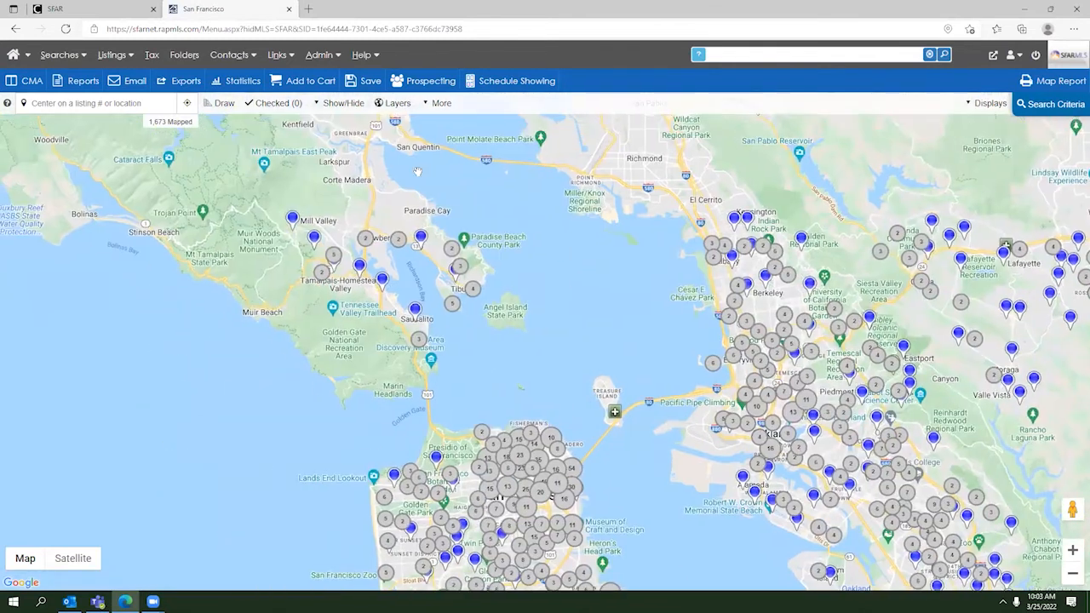
Step: Turn on the MLS NorCal Alliance Areas layer and pan through Marin back to San Francisco
{"action": "left_click", "coordinate": [395, 104]}
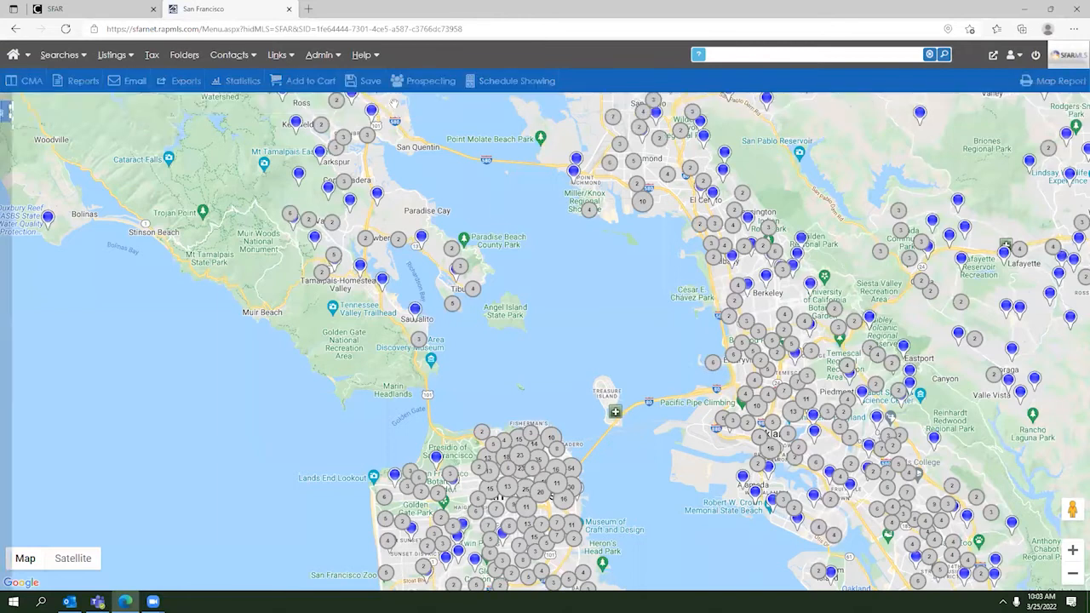
{"action": "left_click", "coordinate": [103, 199]}
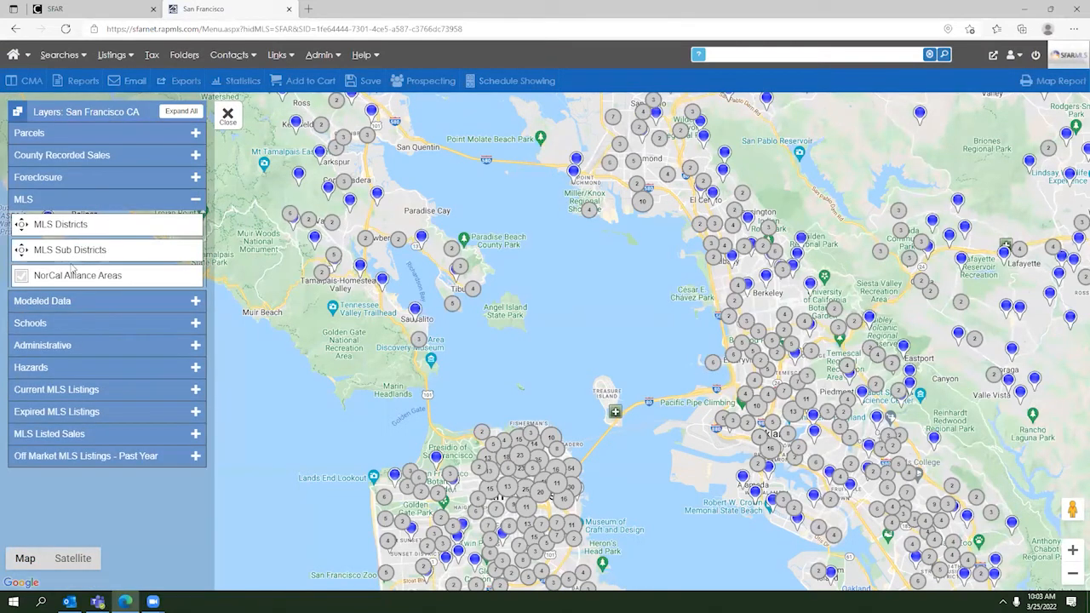
{"action": "left_click", "coordinate": [21, 277]}
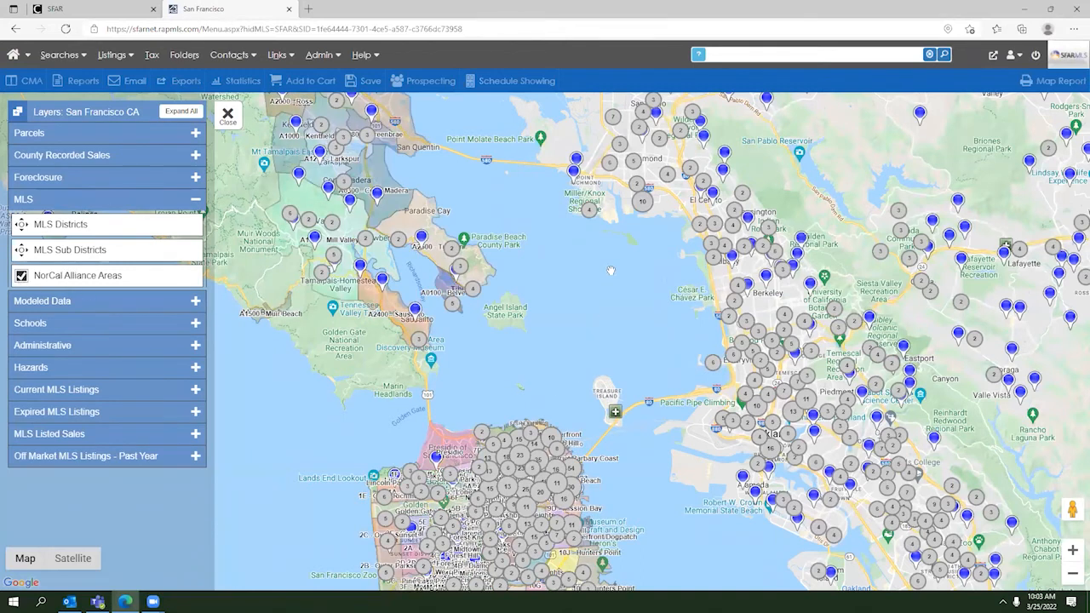
{"action": "left_click_drag", "start_coordinate": [631, 293], "coordinate": [733, 403]}
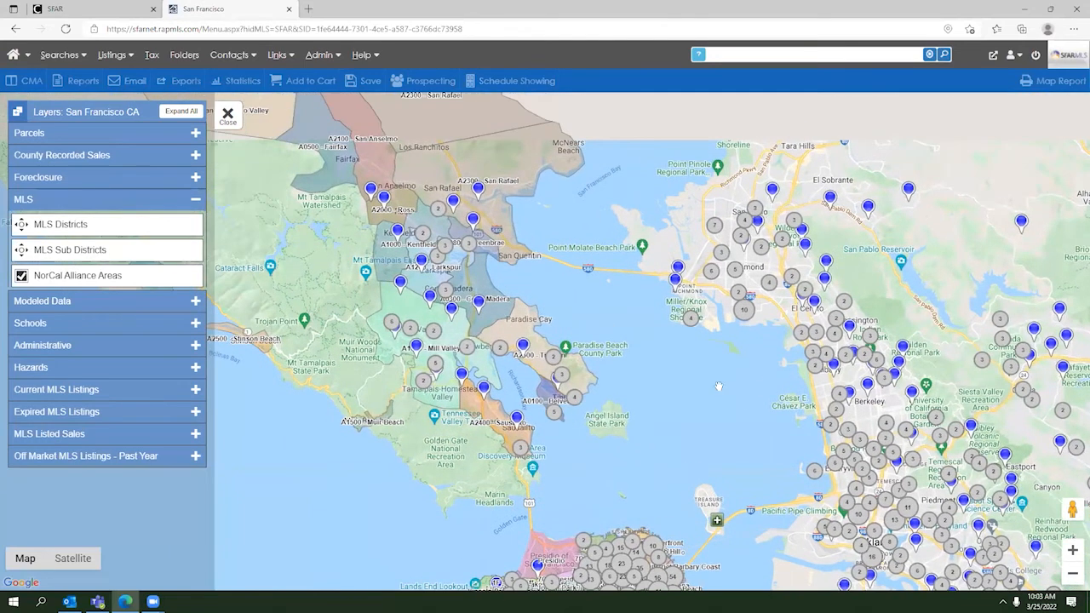
{"action": "left_click_drag", "start_coordinate": [587, 330], "coordinate": [620, 395]}
{"action": "left_click_drag", "start_coordinate": [701, 430], "coordinate": [519, 184]}
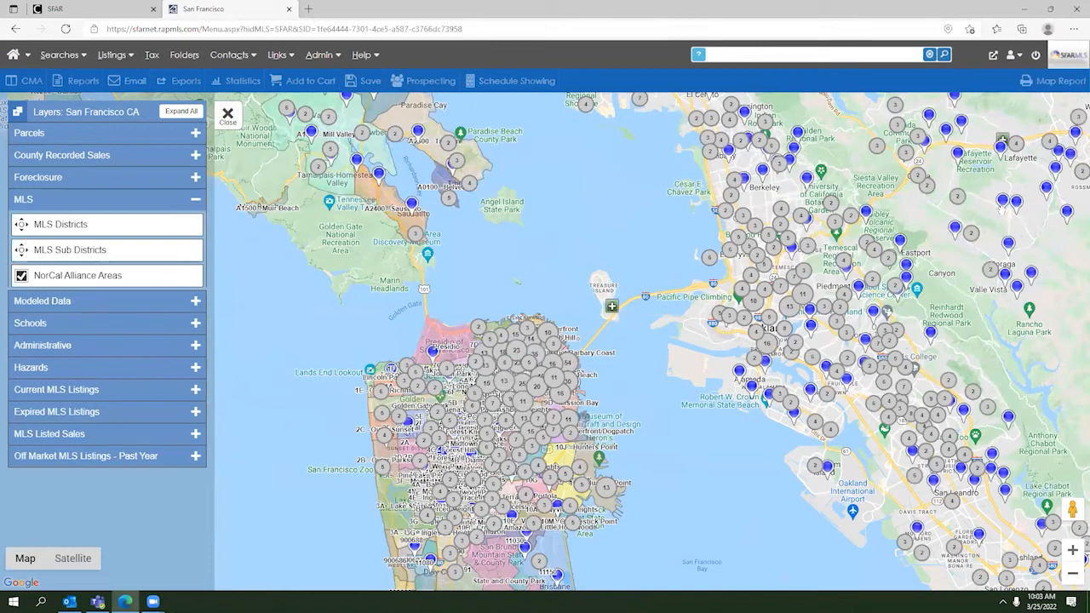
Step: Change the search's property type from Residential to Business Opportunity
{"action": "left_click", "coordinate": [227, 115]}
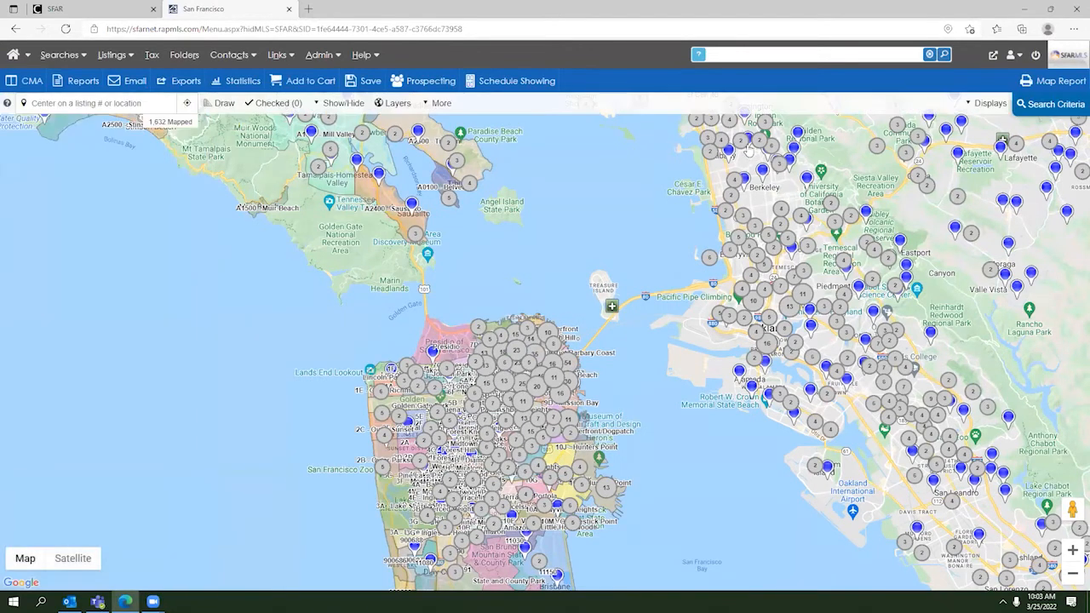
{"action": "left_click", "coordinate": [1038, 106]}
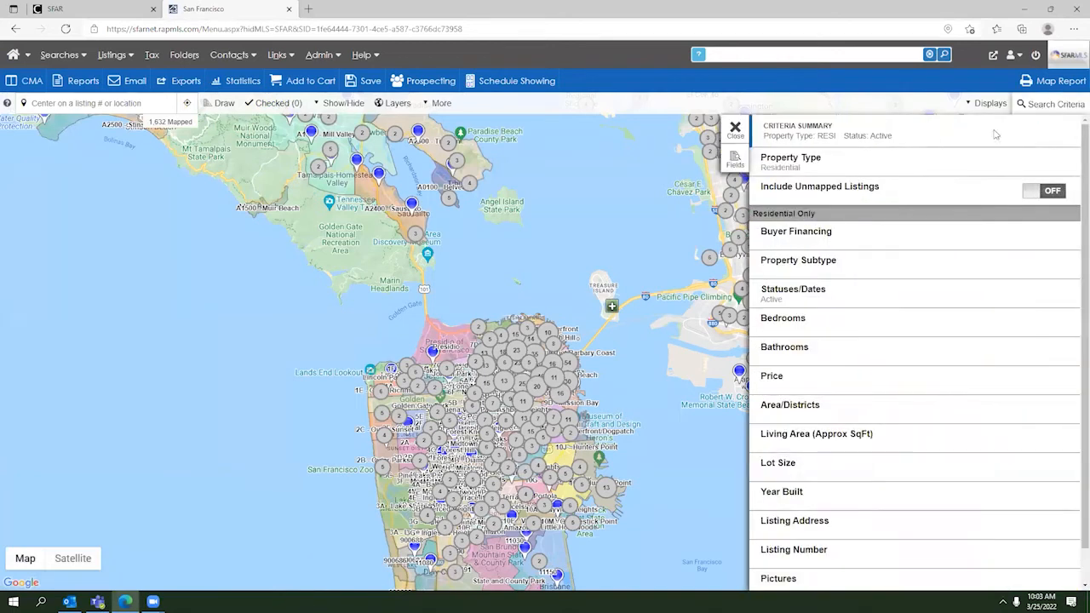
{"action": "left_click", "coordinate": [817, 173]}
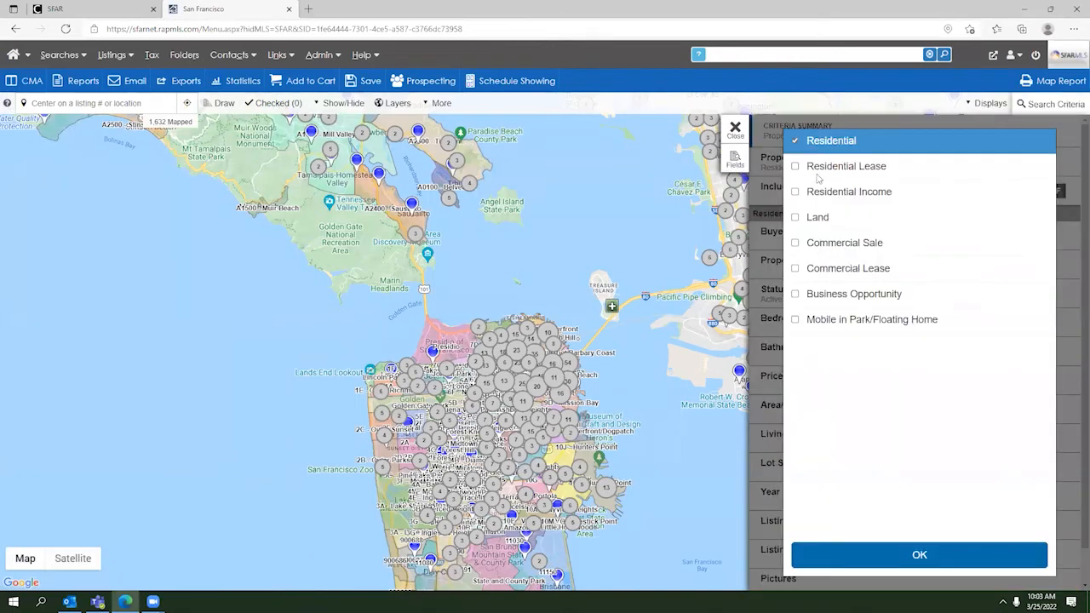
{"action": "left_click", "coordinate": [795, 142]}
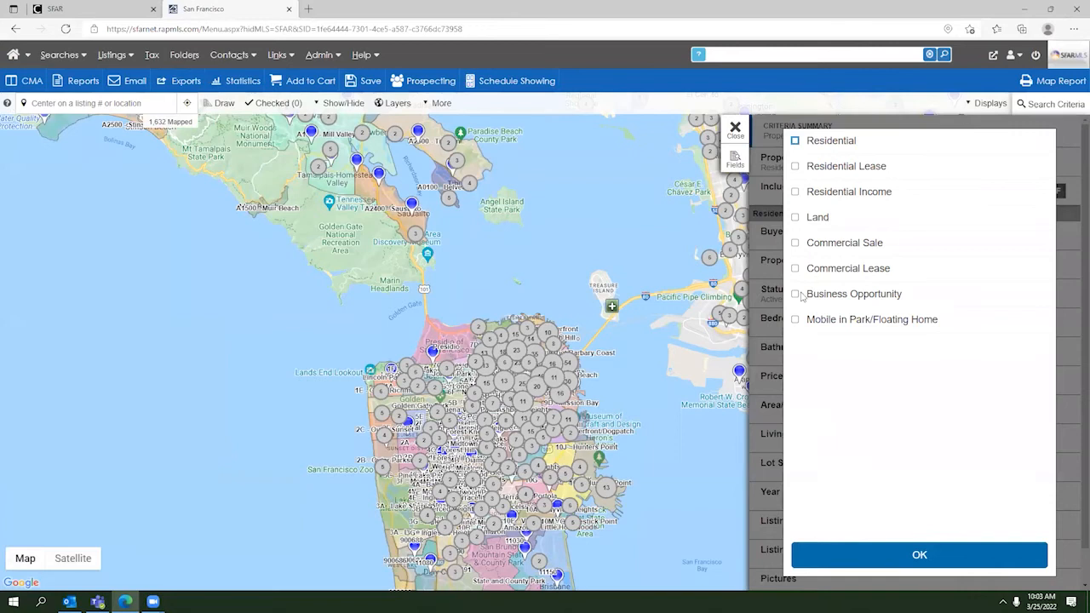
{"action": "left_click", "coordinate": [796, 295]}
{"action": "left_click", "coordinate": [891, 546]}
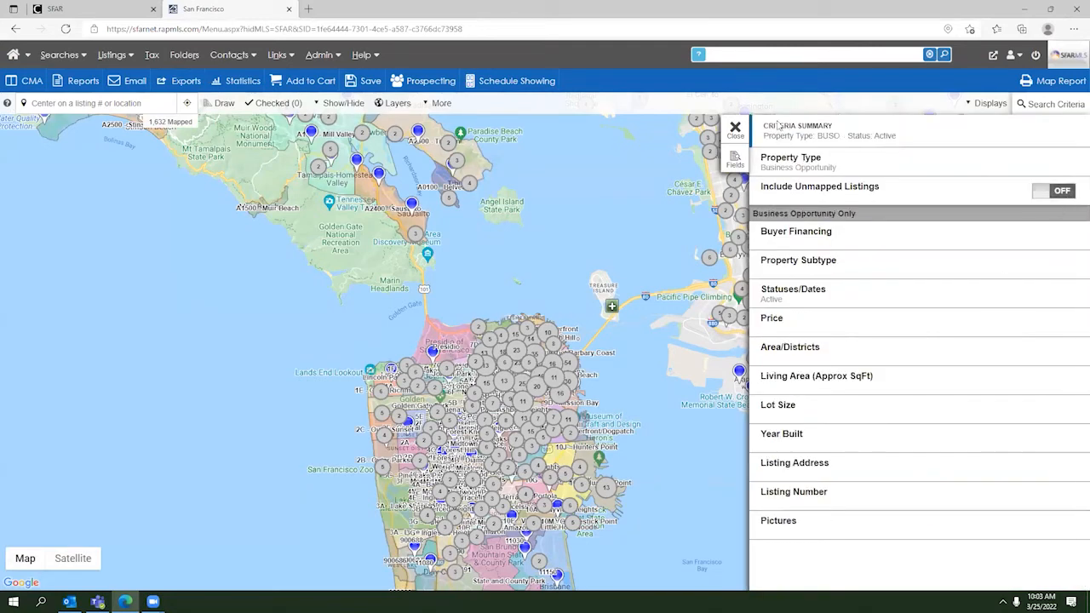
{"action": "left_click", "coordinate": [735, 129]}
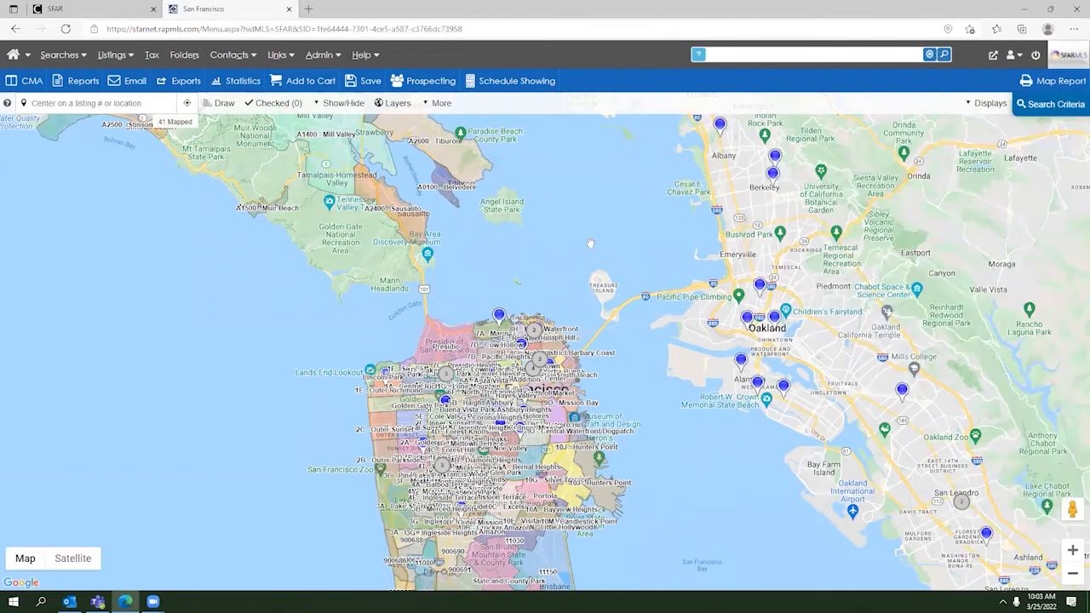
Step: Zoom and pan the map onto northern San Francisco's labelled MLS districts
{"action": "left_click_drag", "start_coordinate": [743, 465], "coordinate": [808, 568]}
{"action": "left_click_drag", "start_coordinate": [691, 277], "coordinate": [815, 450]}
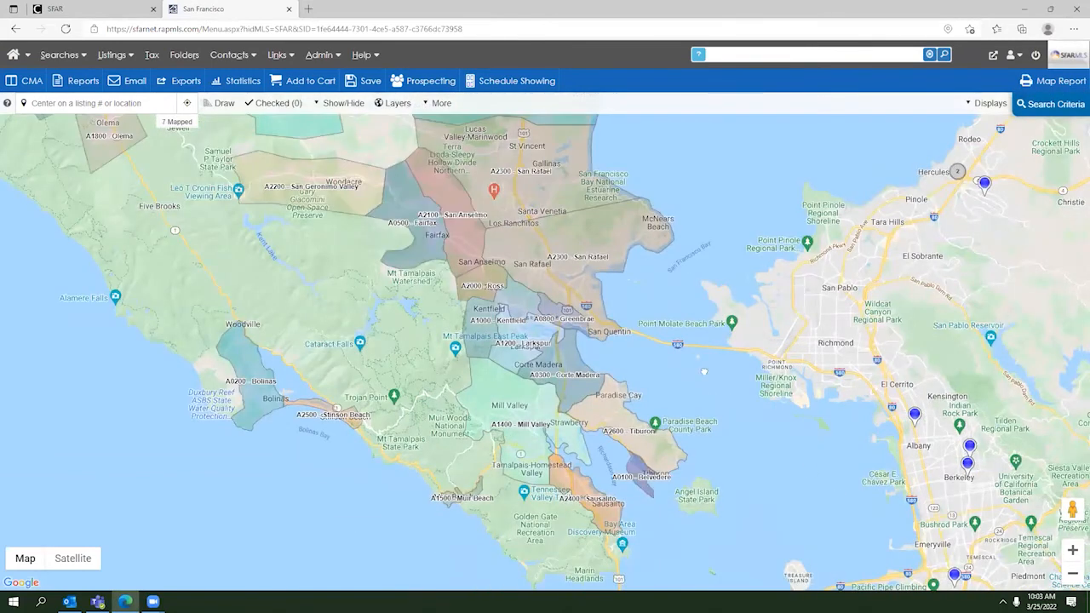
{"action": "left_click_drag", "start_coordinate": [704, 371], "coordinate": [595, 312]}
{"action": "left_click_drag", "start_coordinate": [634, 446], "coordinate": [536, 149]}
{"action": "left_click", "coordinate": [1072, 549]}
{"action": "left_click_drag", "start_coordinate": [779, 329], "coordinate": [874, 368]}
{"action": "left_click", "coordinate": [1070, 552]}
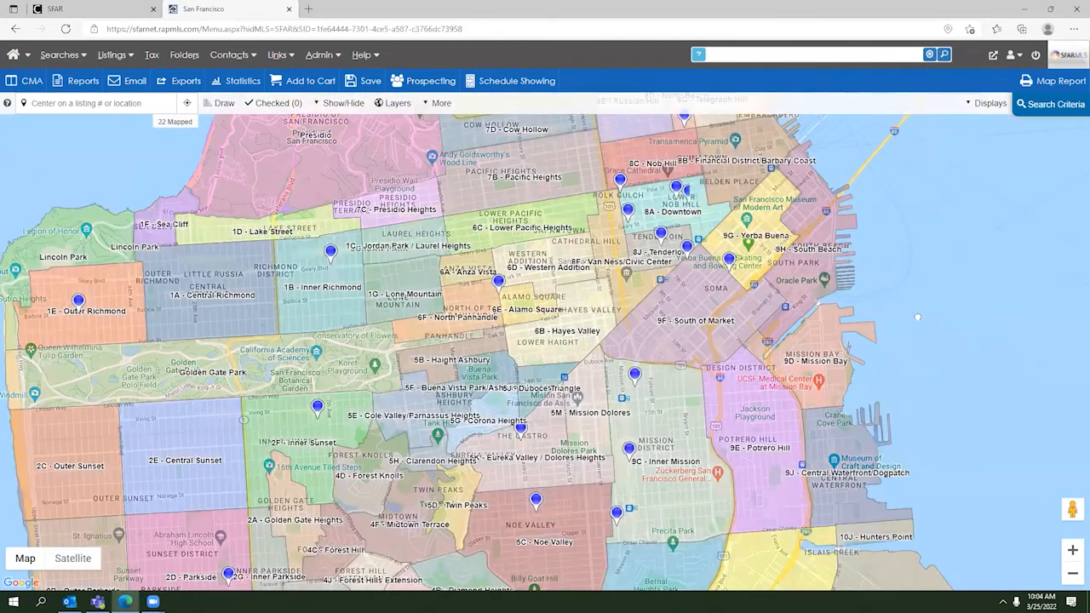
{"action": "left_click_drag", "start_coordinate": [917, 318], "coordinate": [981, 365]}
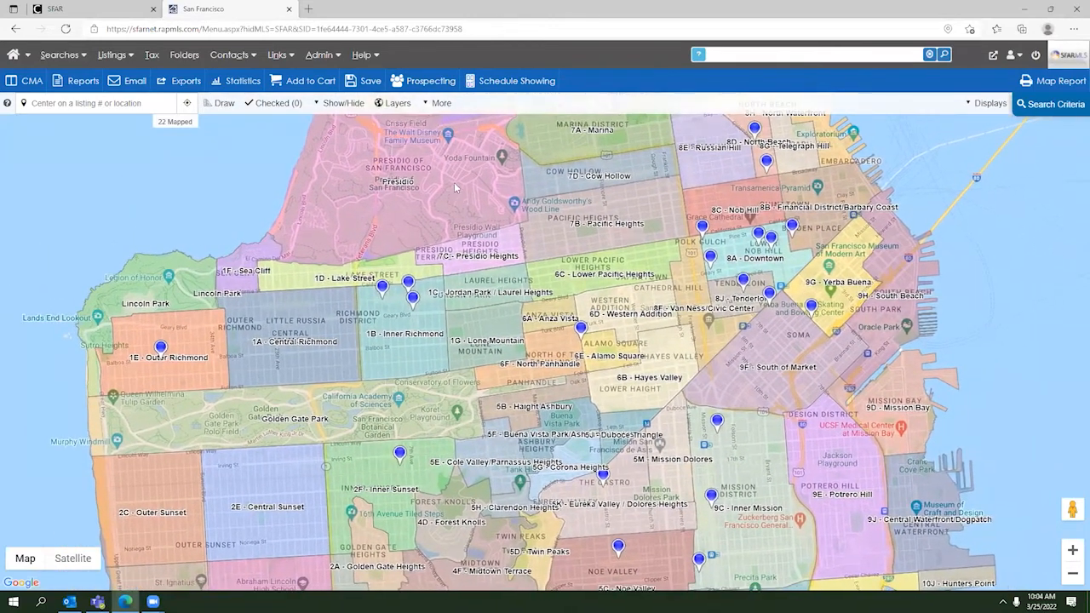
Step: Replace the NorCal Alliance Areas overlay with the MLS Districts overlay
{"action": "left_click", "coordinate": [397, 103]}
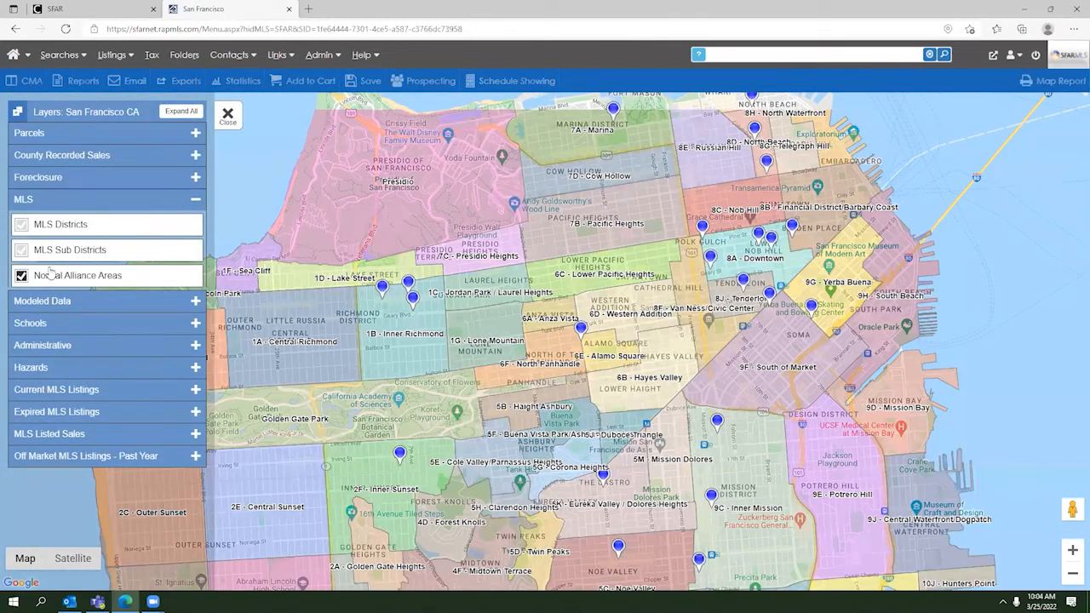
{"action": "left_click", "coordinate": [50, 281]}
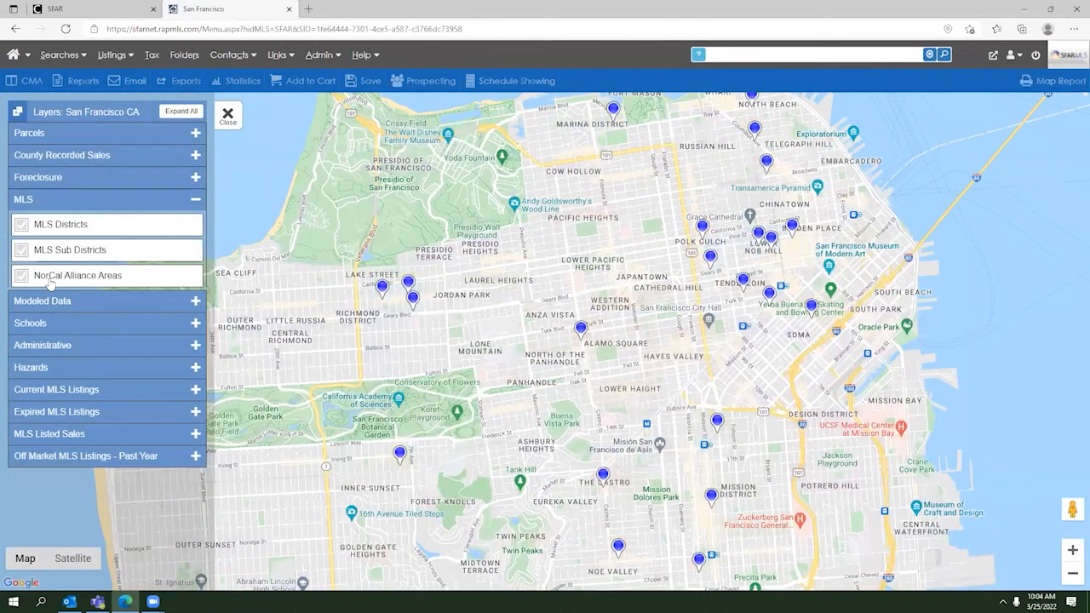
{"action": "left_click", "coordinate": [63, 228]}
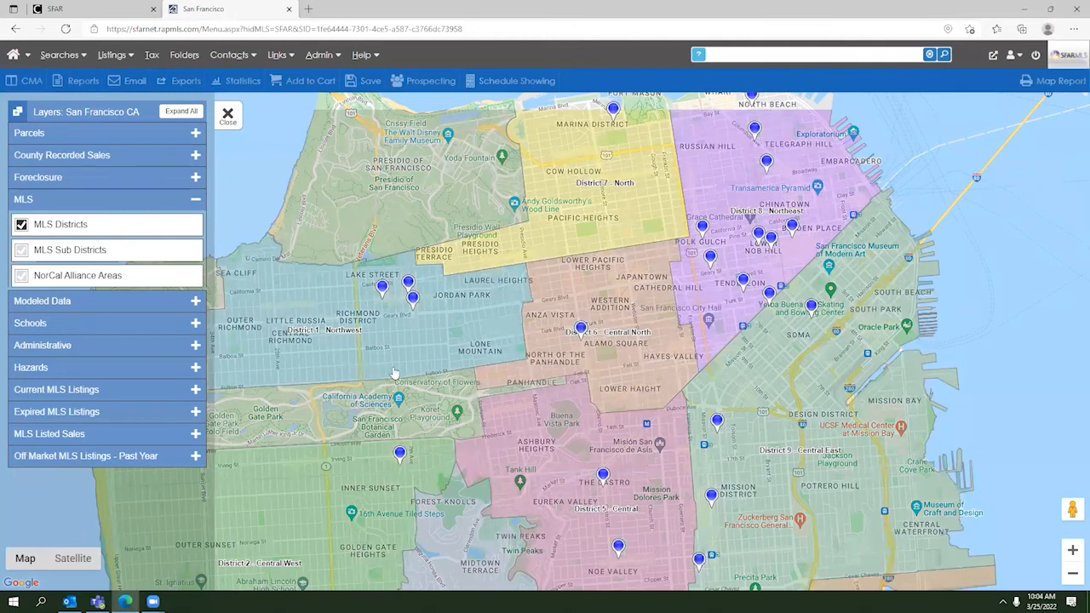
{"action": "left_click_drag", "start_coordinate": [430, 352], "coordinate": [489, 277]}
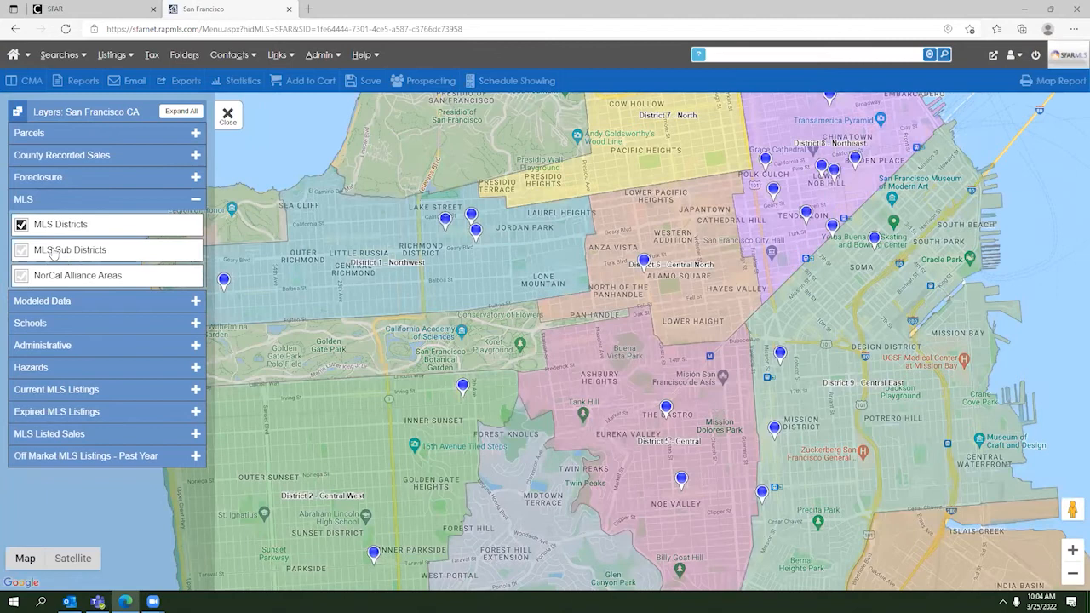
{"action": "left_click", "coordinate": [21, 249]}
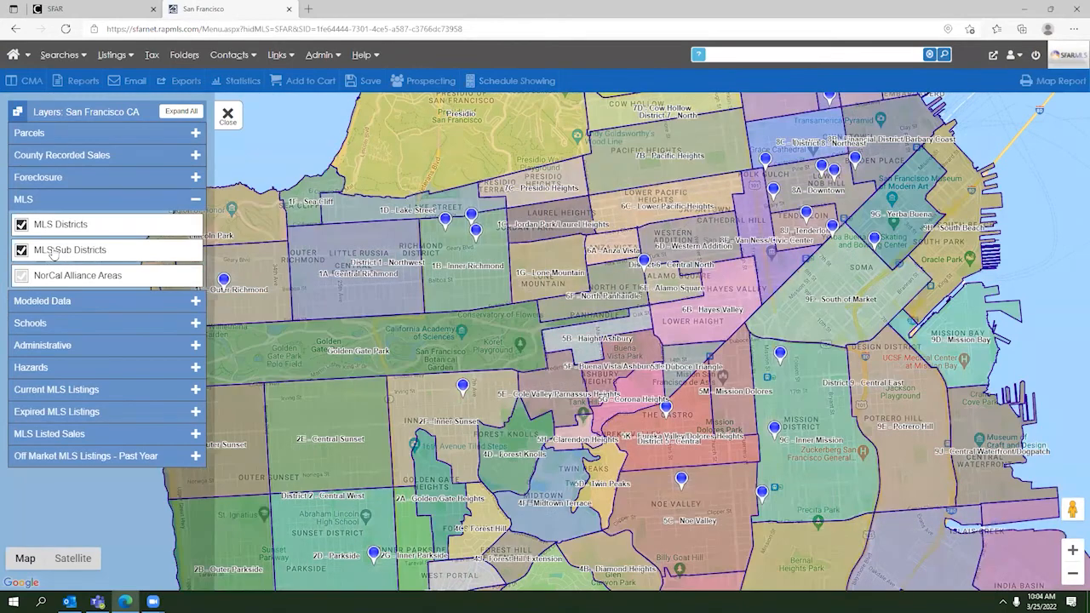
{"action": "left_click", "coordinate": [55, 252]}
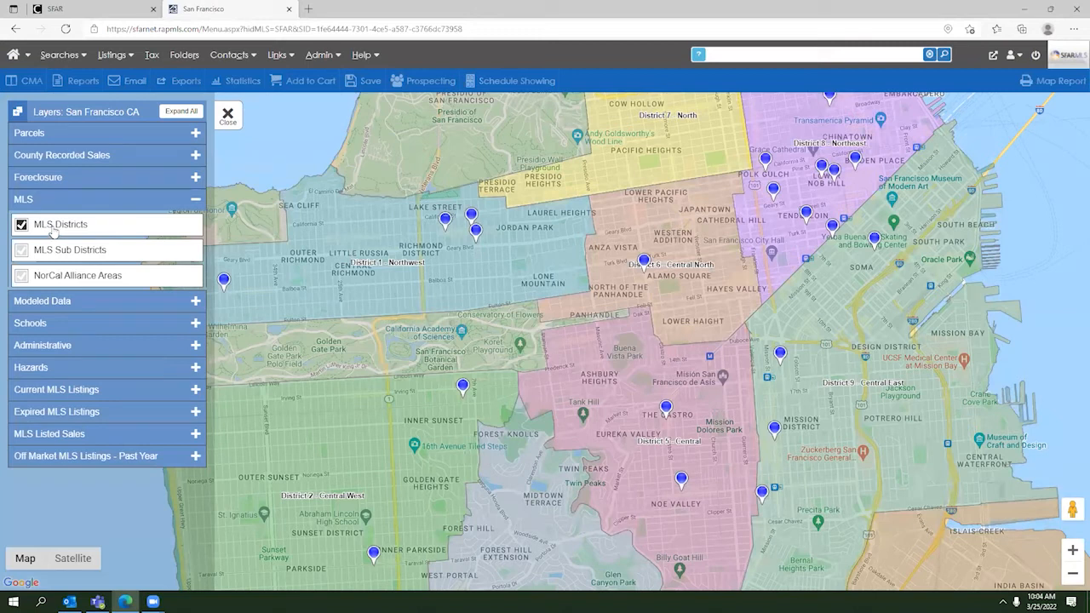
Step: Add the 30-day foreclosure defaults and private elementary school layers, then zoom toward Alamo Square
{"action": "left_click", "coordinate": [194, 180]}
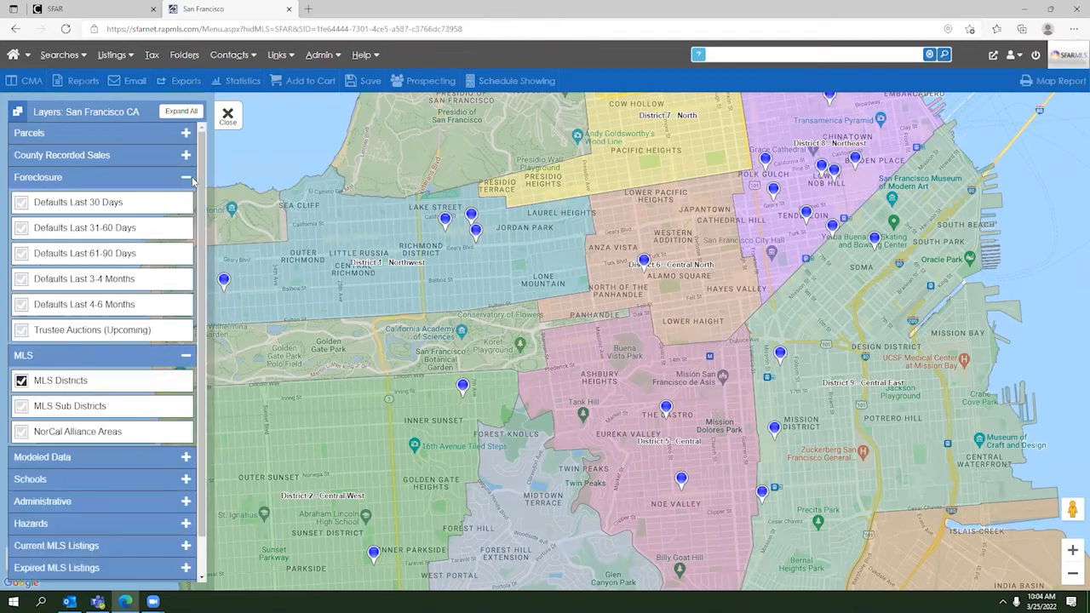
{"action": "left_click", "coordinate": [80, 204]}
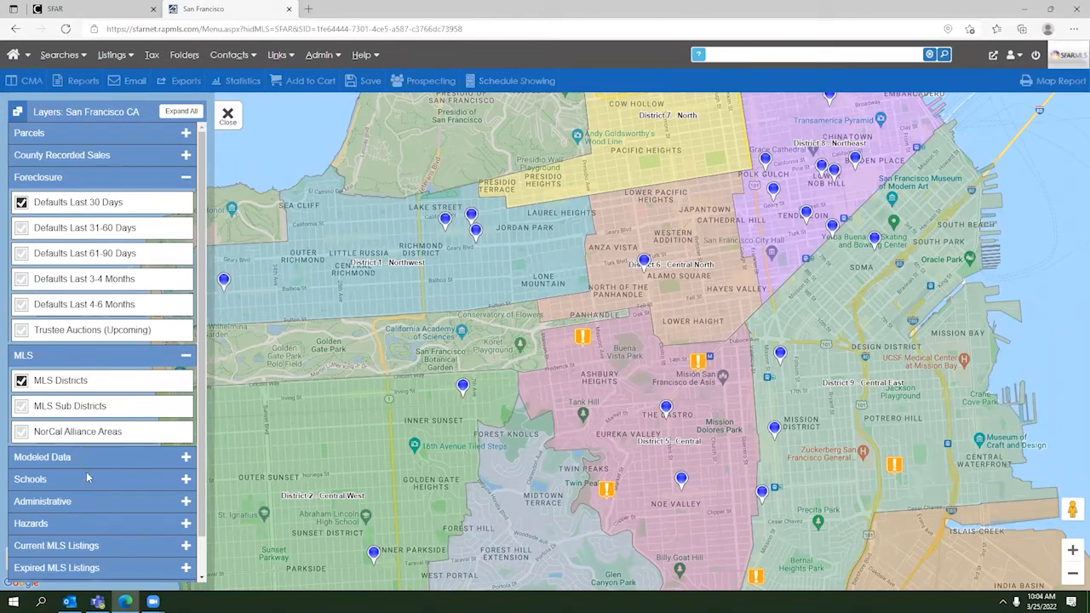
{"action": "left_click", "coordinate": [186, 480]}
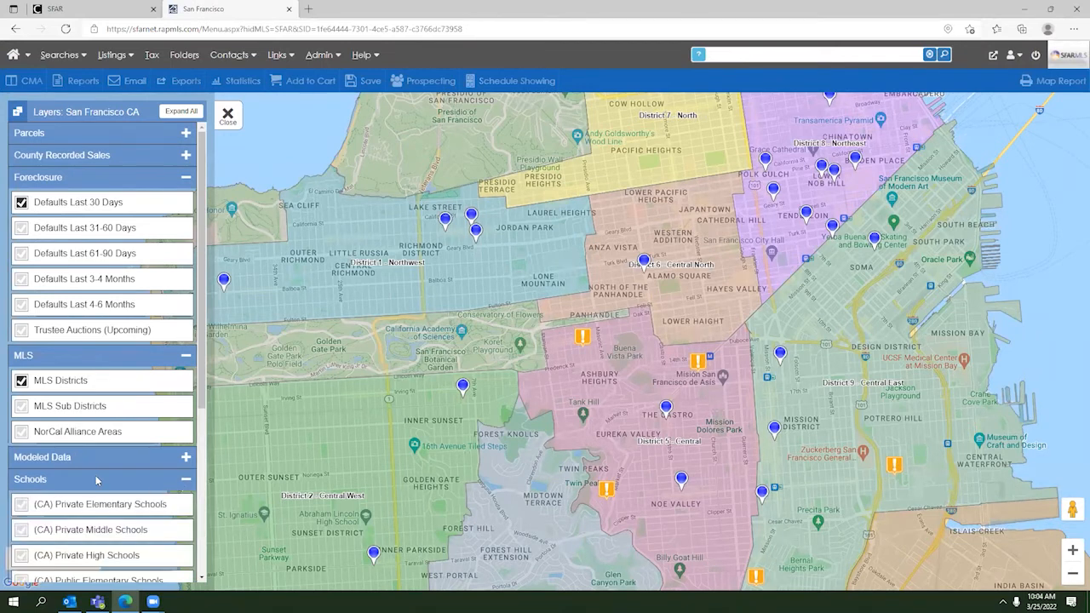
{"action": "scroll", "coordinate": [95, 480], "scroll_direction": "down", "scroll_amount": 2}
{"action": "left_click", "coordinate": [21, 367]}
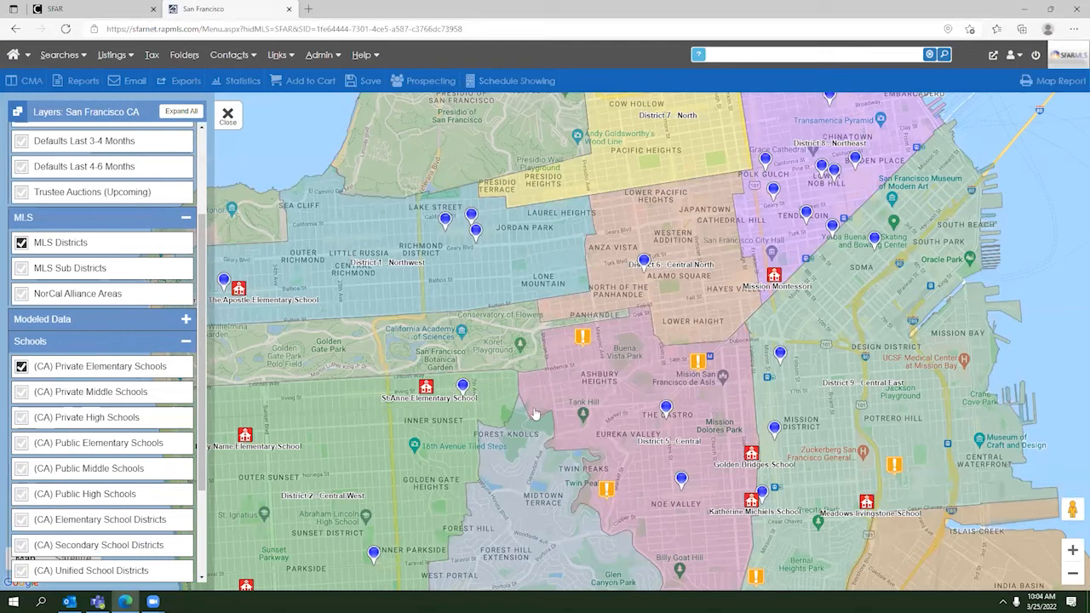
{"action": "left_click_drag", "start_coordinate": [606, 388], "coordinate": [620, 438]}
{"action": "left_click_drag", "start_coordinate": [627, 363], "coordinate": [634, 415]}
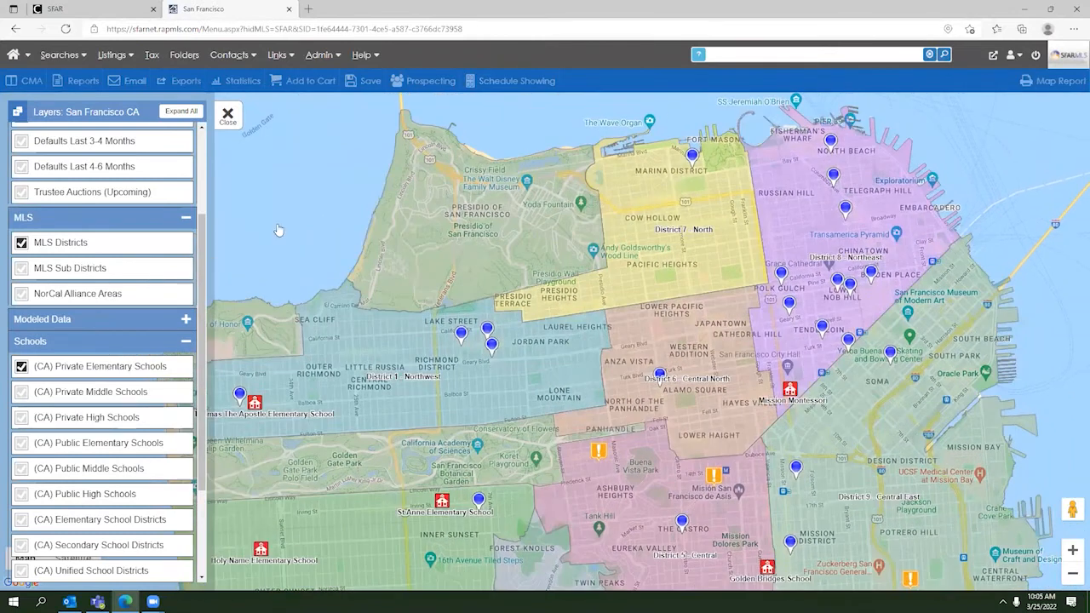
{"action": "left_click", "coordinate": [1071, 550]}
{"action": "left_click_drag", "start_coordinate": [501, 322], "coordinate": [304, 222]}
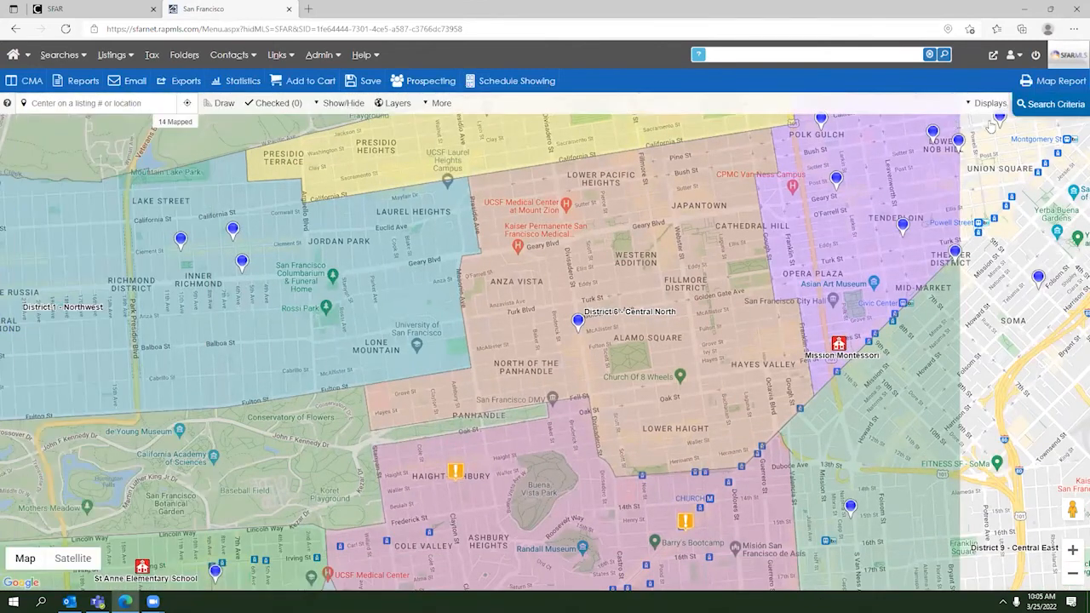
Step: Set the property type back to Residential, dropping Business Opportunity
{"action": "left_click", "coordinate": [1040, 105]}
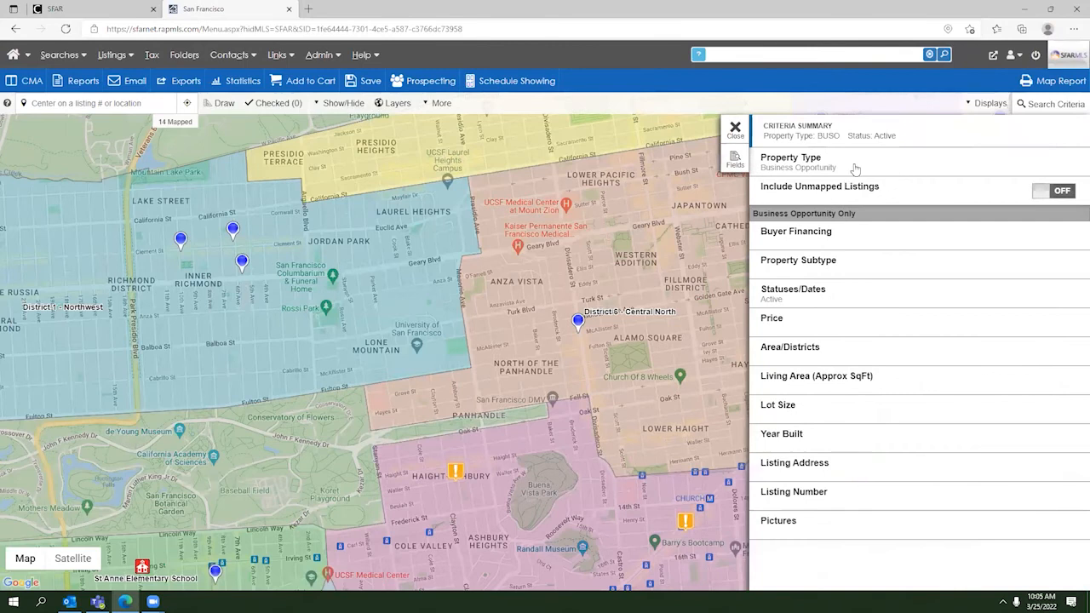
{"action": "left_click", "coordinate": [812, 158]}
{"action": "left_click", "coordinate": [795, 141]}
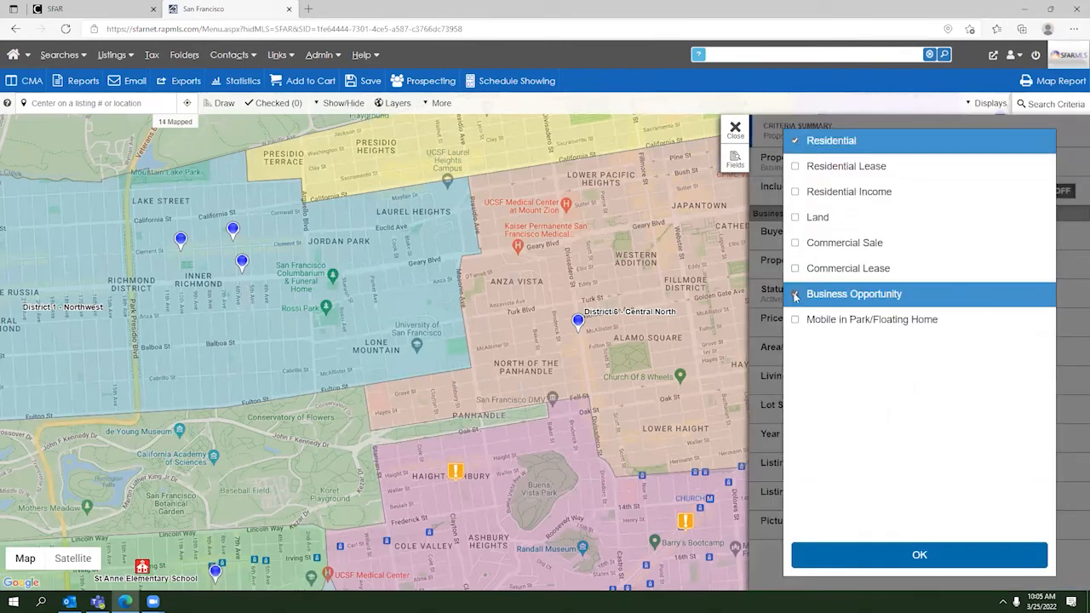
{"action": "left_click", "coordinate": [795, 293]}
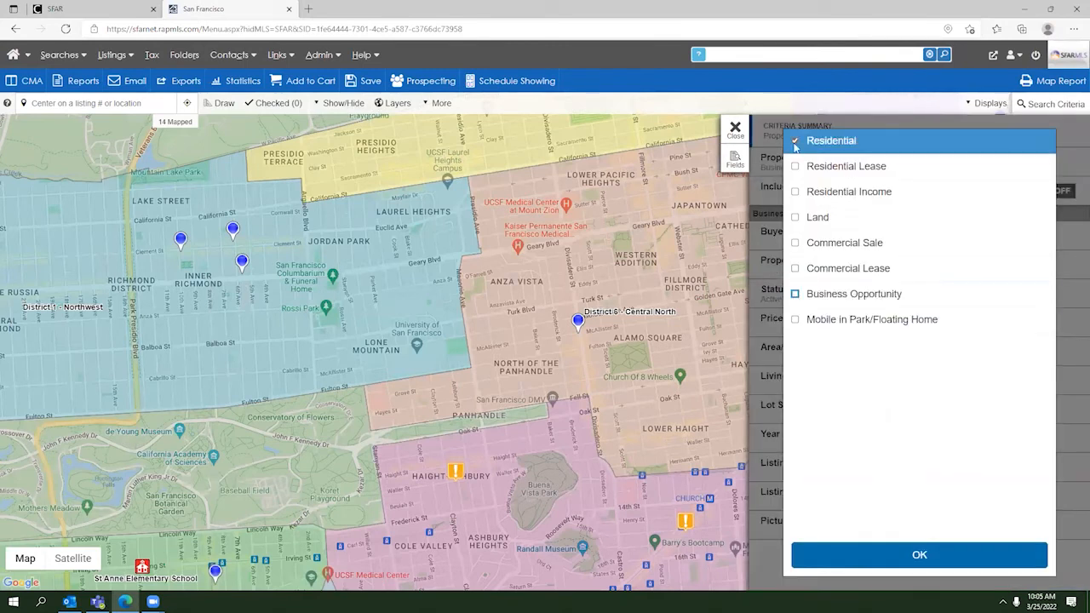
{"action": "left_click", "coordinate": [735, 129]}
Step: Draw a circle over Laurel Heights, a freeform loop by the Panhandle, and a rectangle near the Conservatory
{"action": "left_click", "coordinate": [224, 103]}
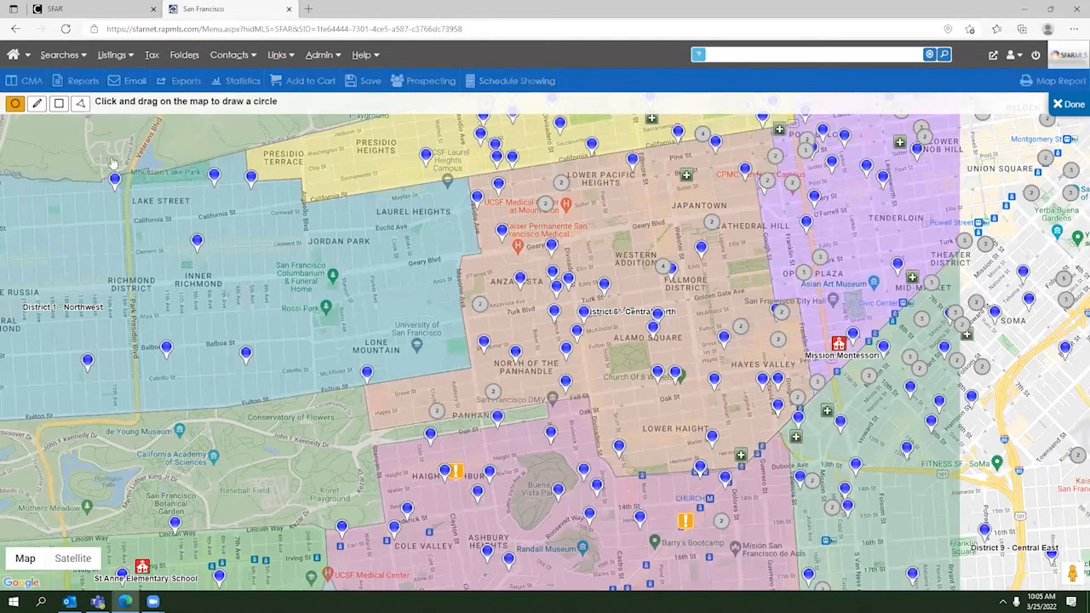
{"action": "mouse_move", "coordinate": [430, 290]}
{"action": "left_mouse_down"}
{"action": "mouse_move", "coordinate": [345, 276]}
{"action": "mouse_move", "coordinate": [356, 275]}
{"action": "left_mouse_up"}
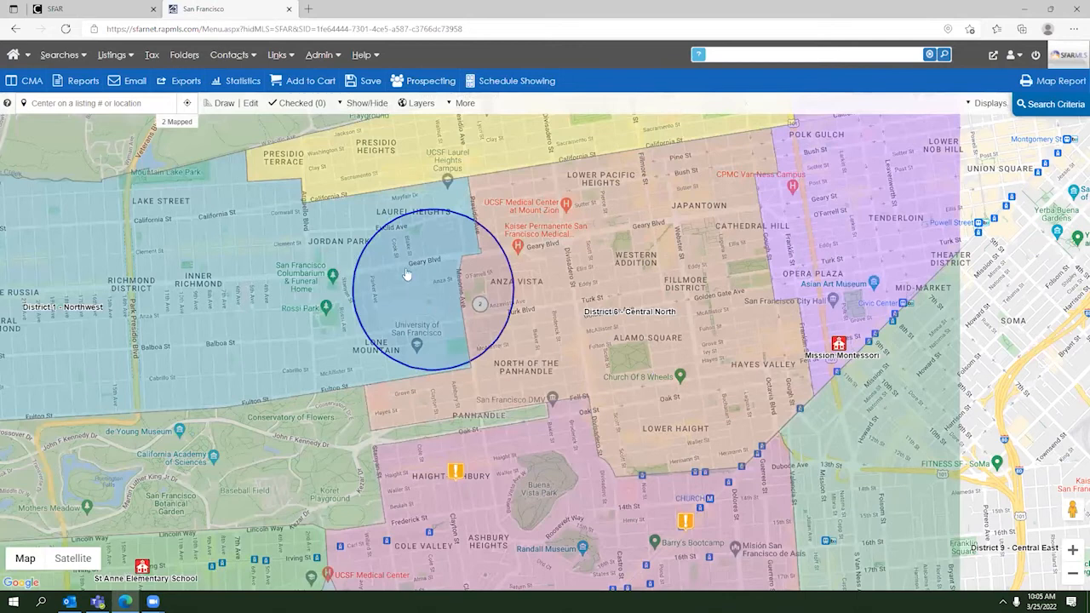
{"action": "left_click_drag", "start_coordinate": [336, 389], "coordinate": [367, 392]}
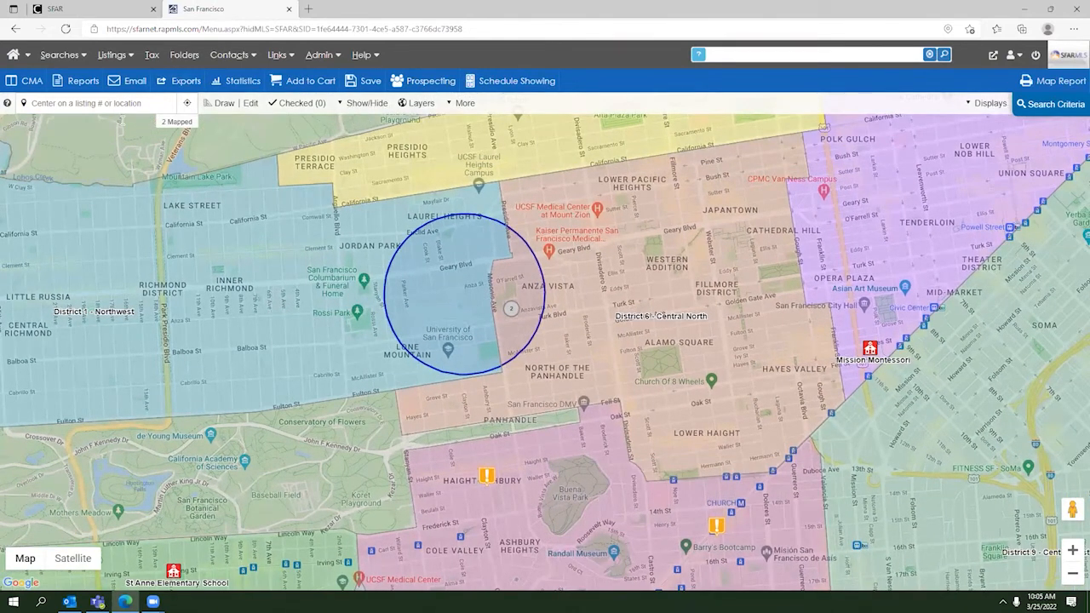
{"action": "left_click", "coordinate": [215, 103]}
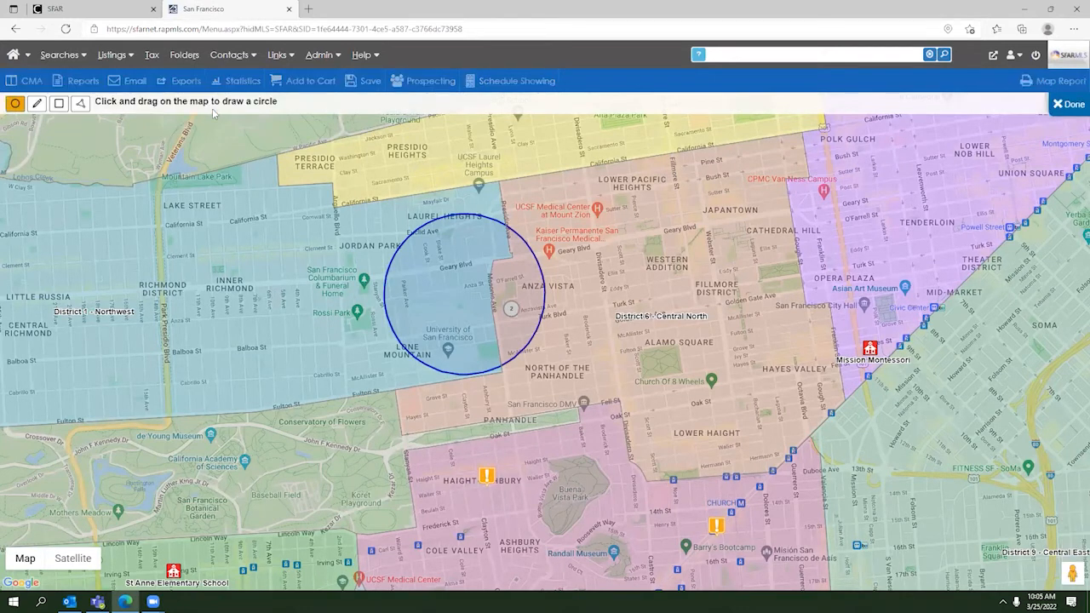
{"action": "left_click", "coordinate": [37, 104]}
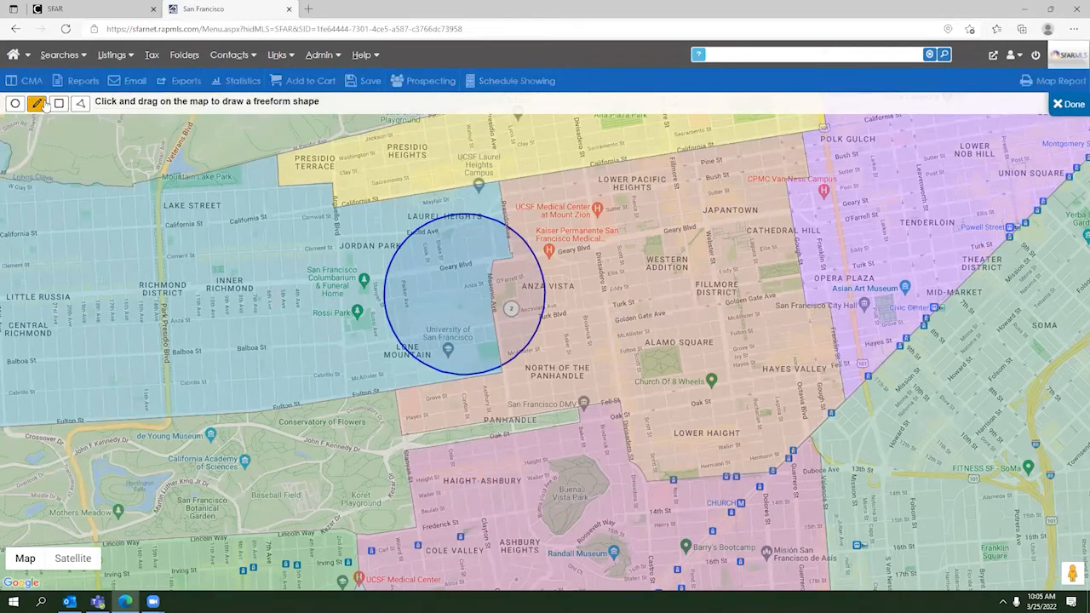
{"action": "mouse_move", "coordinate": [605, 356]}
{"action": "left_mouse_down"}
{"action": "mouse_move", "coordinate": [563, 350]}
{"action": "mouse_move", "coordinate": [552, 396]}
{"action": "mouse_move", "coordinate": [618, 408]}
{"action": "mouse_move", "coordinate": [636, 382]}
{"action": "mouse_move", "coordinate": [605, 355]}
{"action": "left_mouse_up"}
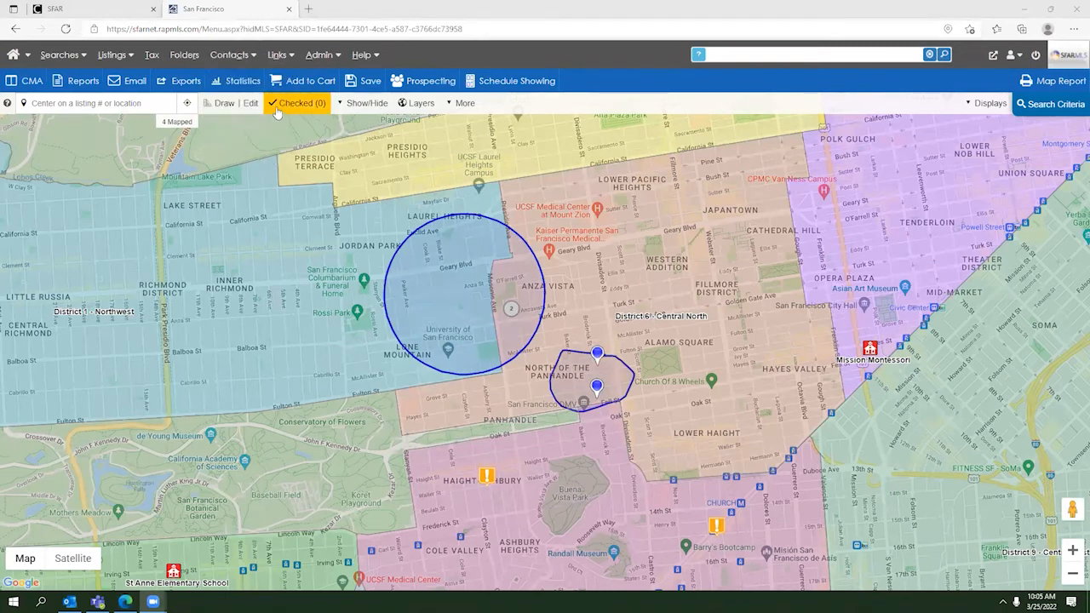
{"action": "left_click", "coordinate": [219, 104]}
{"action": "left_click", "coordinate": [58, 103]}
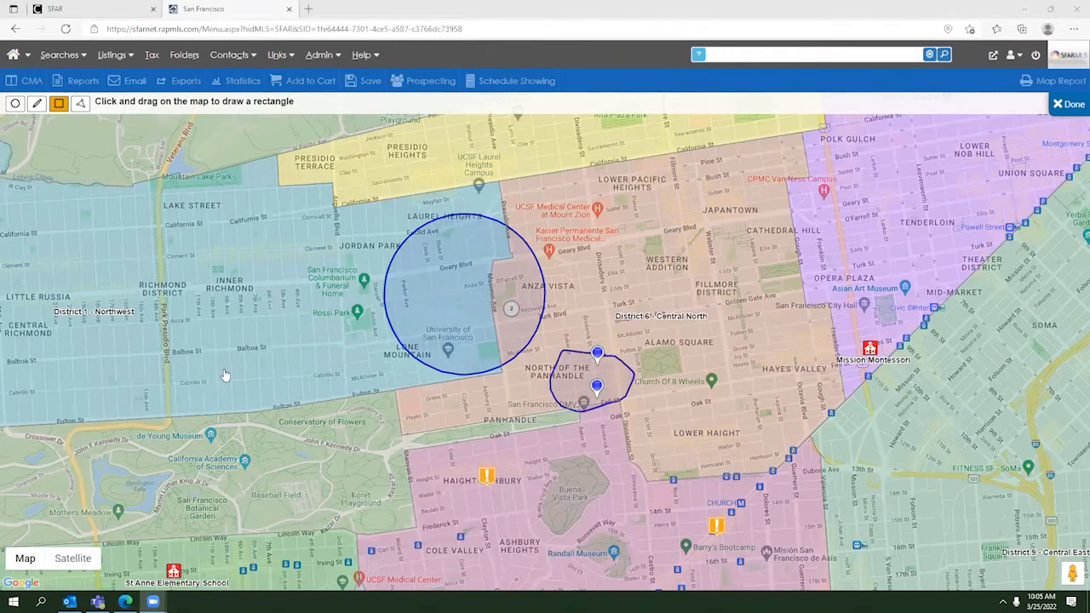
{"action": "left_click_drag", "start_coordinate": [226, 378], "coordinate": [299, 439]}
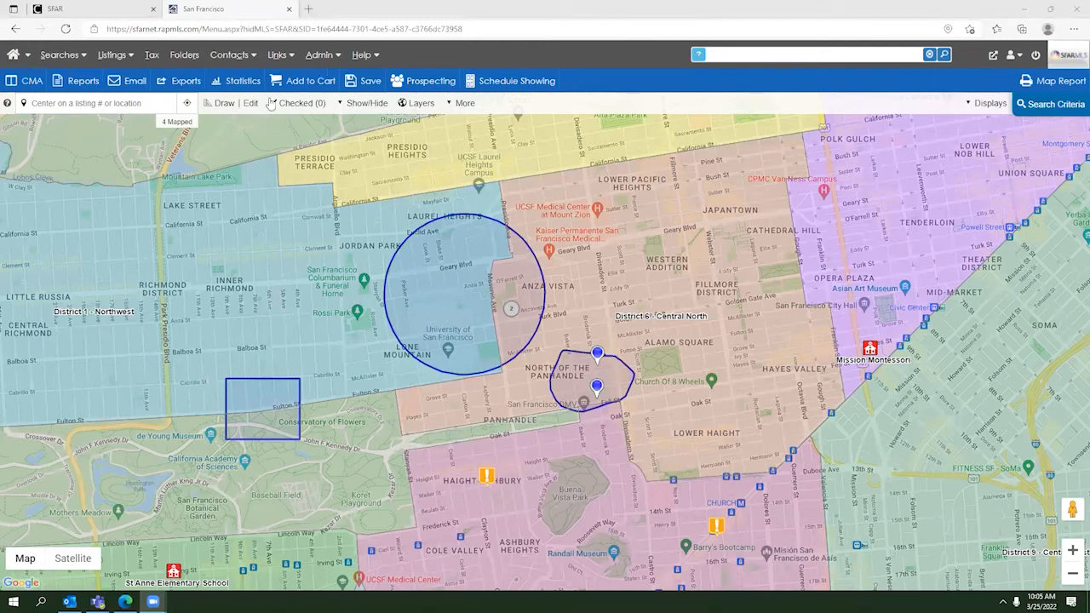
Step: Draw a polygon search area spanning Fillmore, Hayes Valley and Alamo Square
{"action": "left_click", "coordinate": [221, 103]}
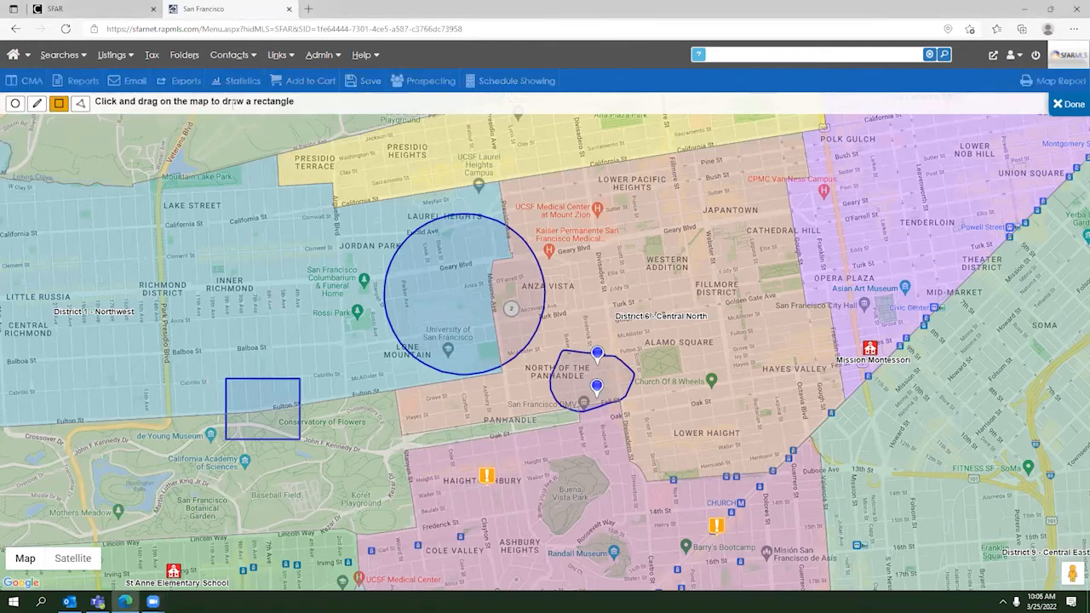
{"action": "left_click", "coordinate": [80, 103]}
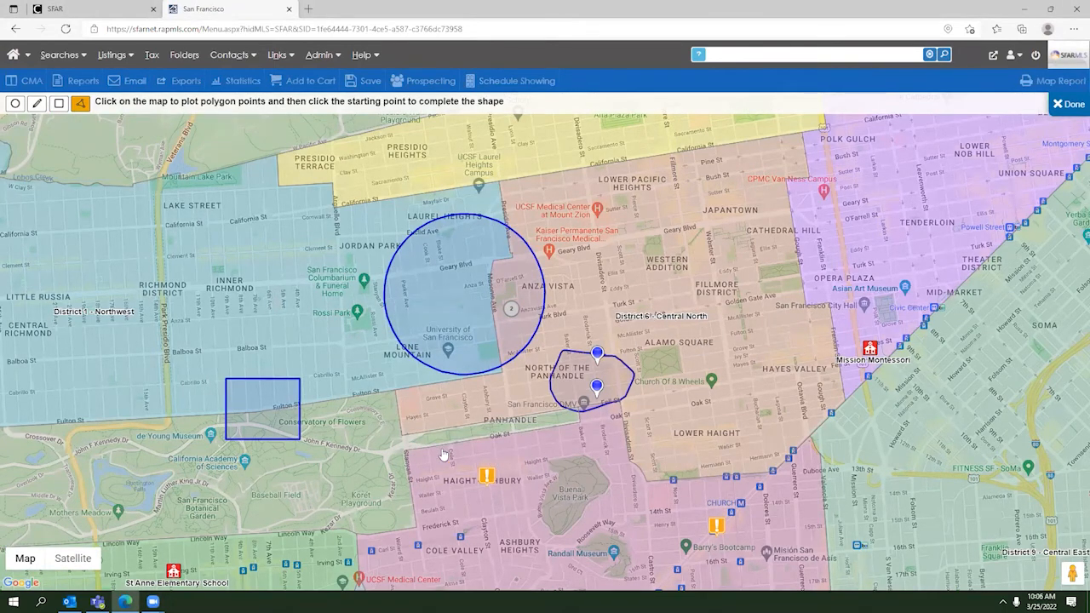
{"action": "left_click", "coordinate": [717, 264]}
{"action": "left_click", "coordinate": [827, 322]}
{"action": "left_click", "coordinate": [766, 398]}
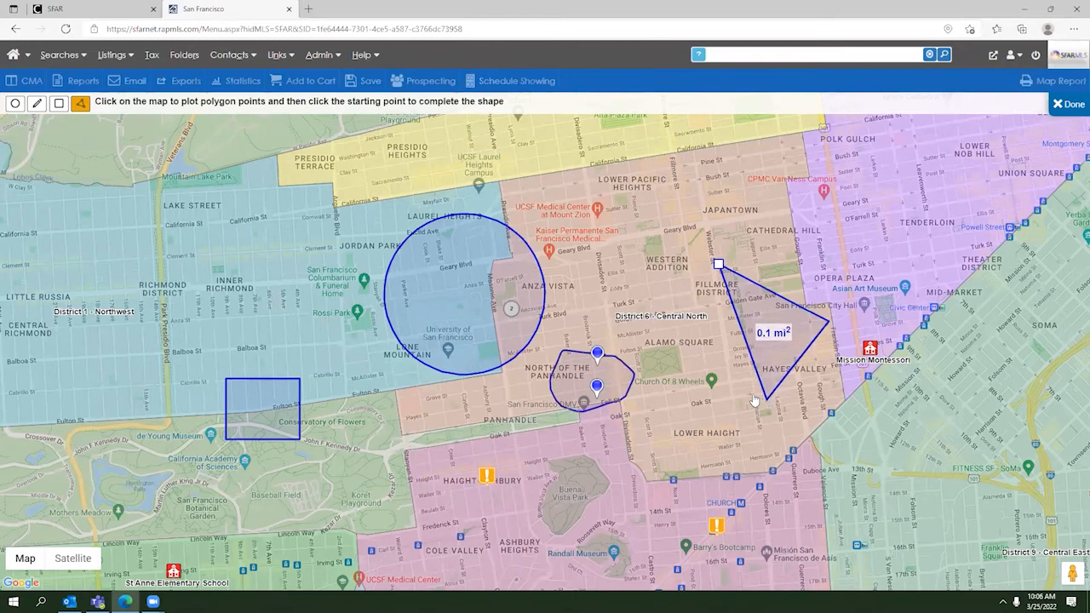
{"action": "left_click", "coordinate": [652, 316]}
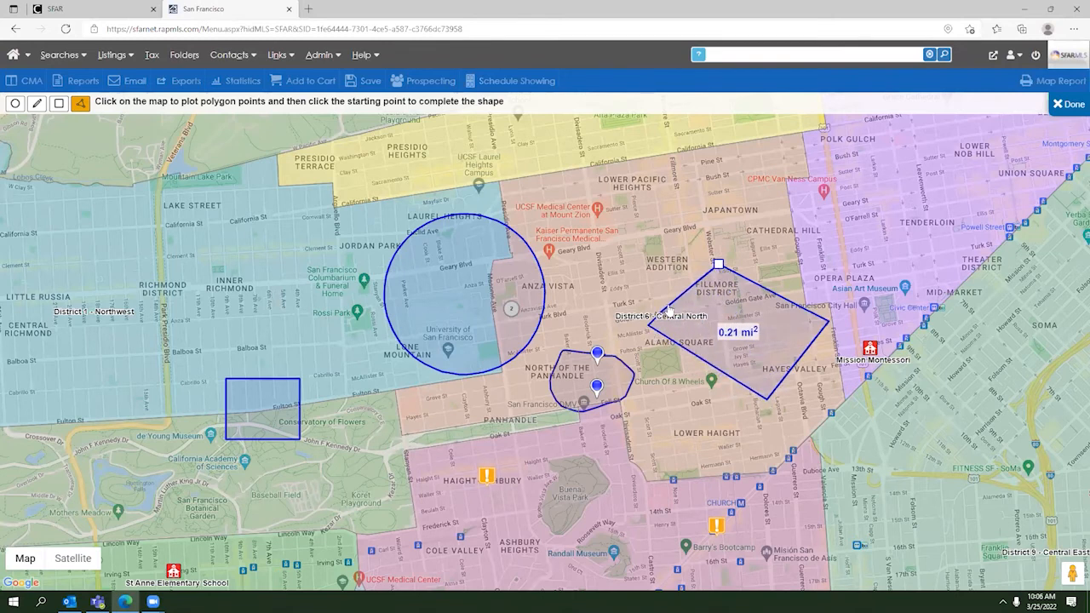
{"action": "left_click", "coordinate": [719, 266]}
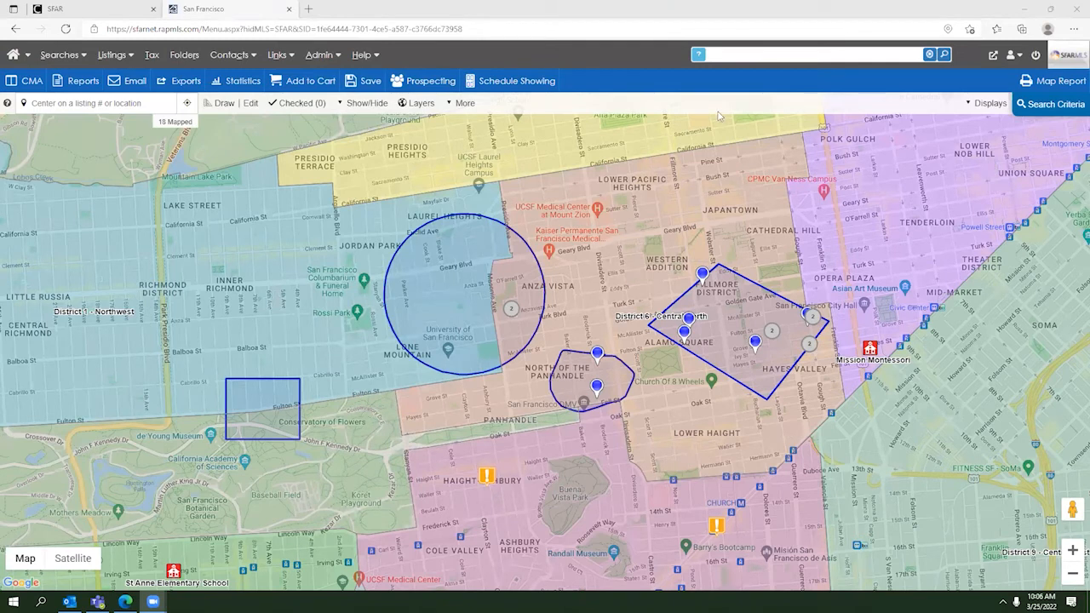
Step: Show the results as a One Line Grid and check all 18 Residential listings
{"action": "left_click", "coordinate": [977, 103]}
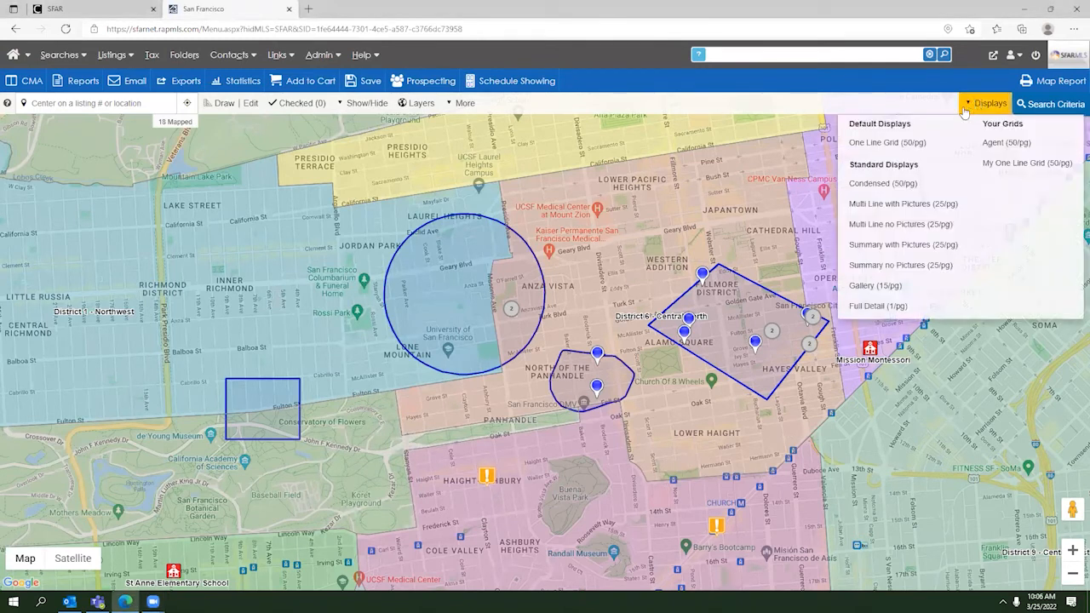
{"action": "left_click", "coordinate": [897, 144]}
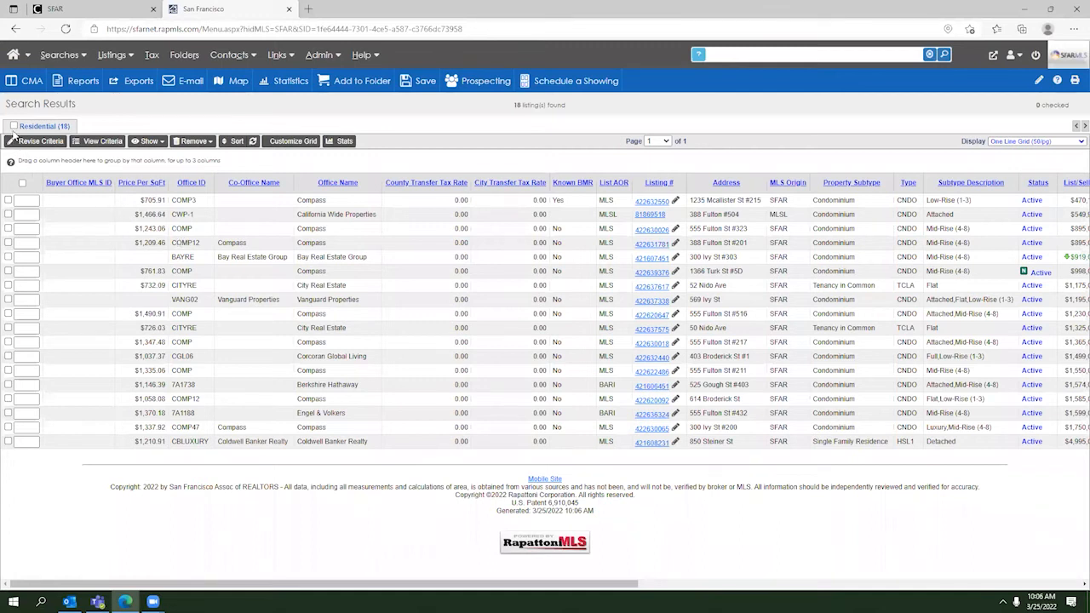
{"action": "left_click", "coordinate": [13, 126]}
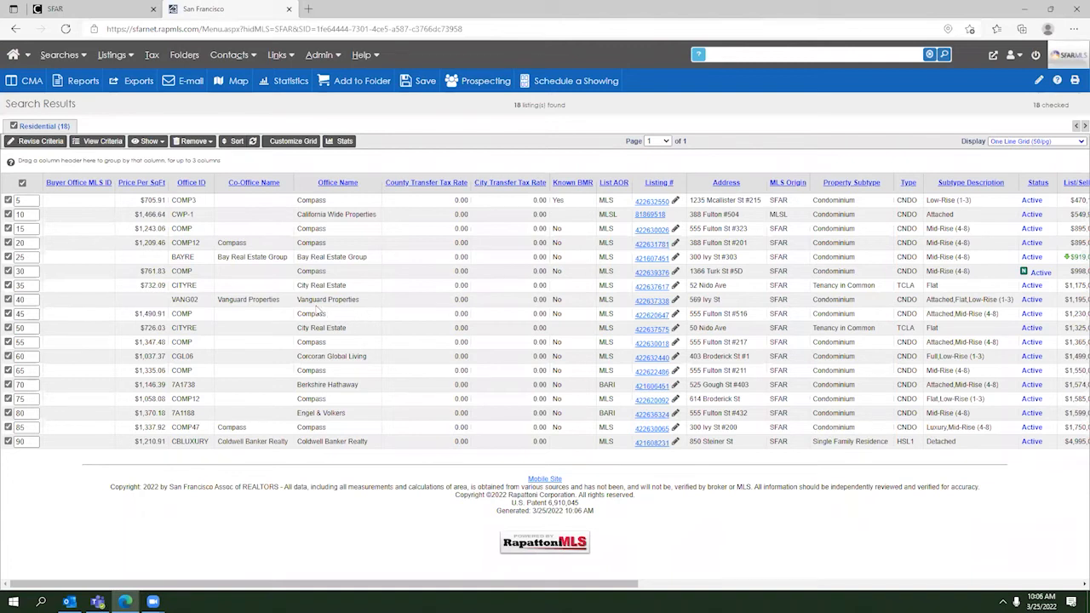
Step: Generate a plain CMA report as a PDF for the 18 checked listings
{"action": "left_click", "coordinate": [28, 85]}
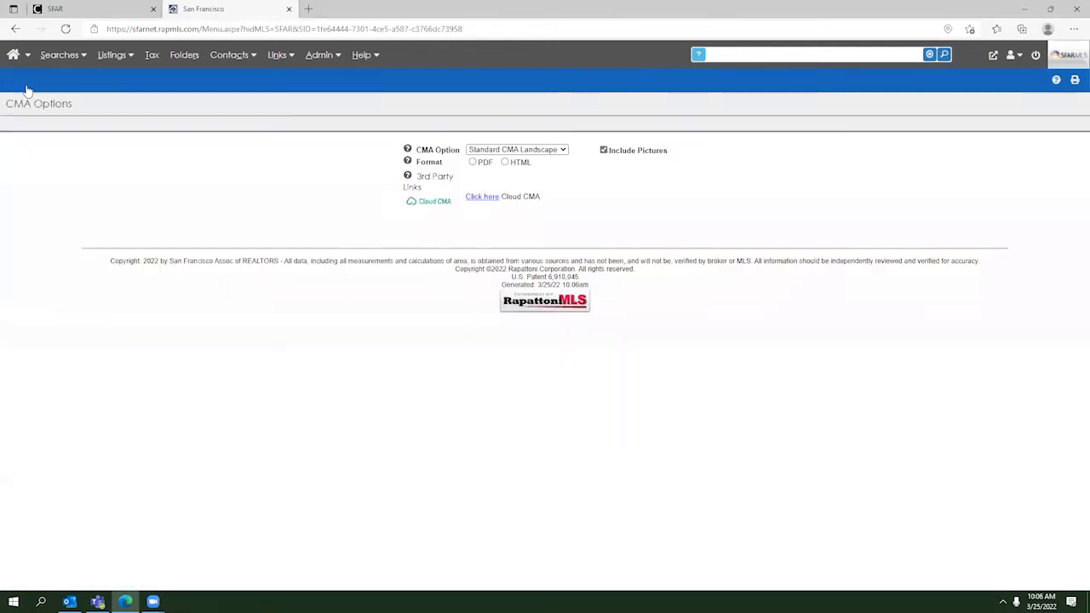
{"action": "left_click", "coordinate": [489, 151]}
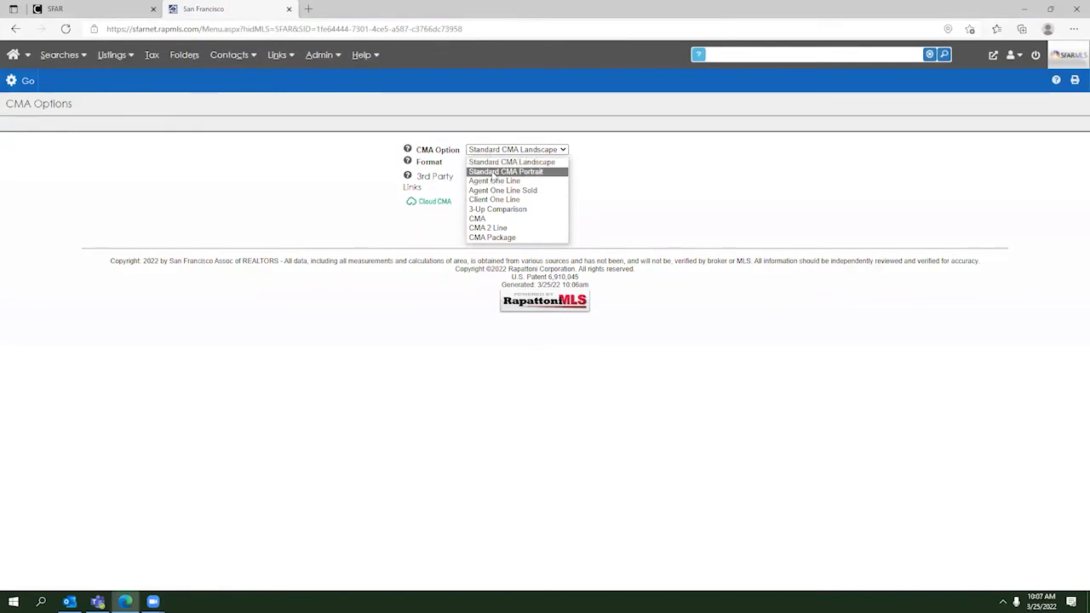
{"action": "left_click", "coordinate": [487, 219]}
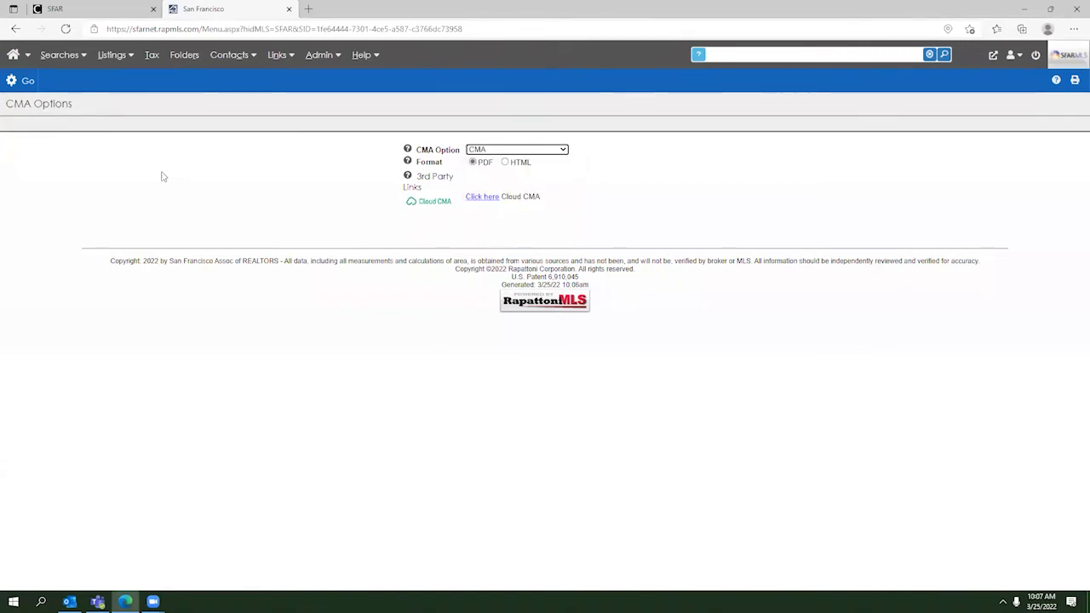
{"action": "left_click", "coordinate": [29, 80]}
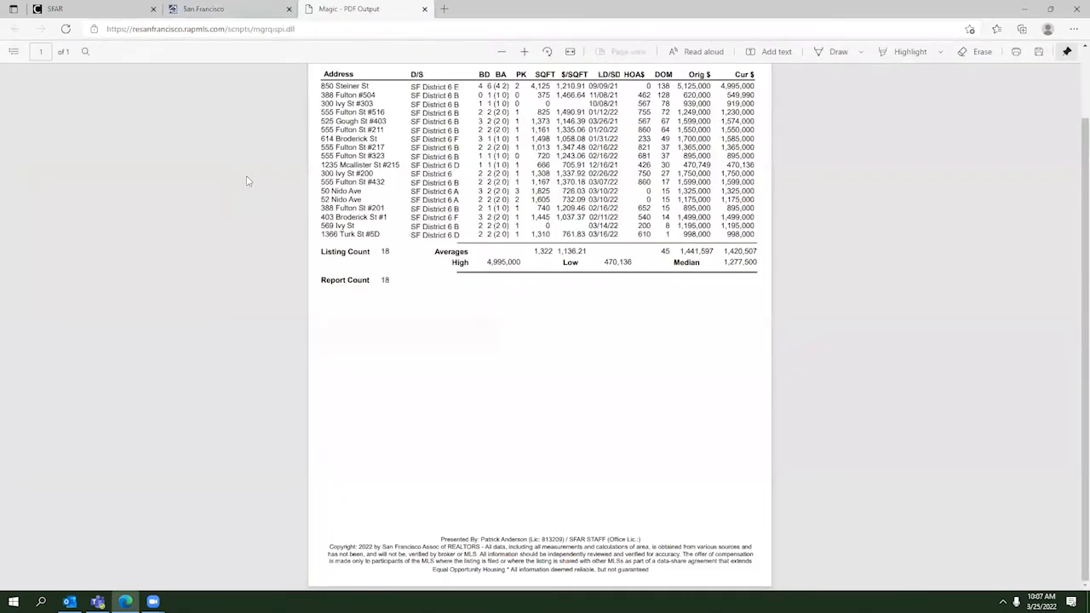
Step: Scroll up to the Residential CMA Report title and header
{"action": "scroll", "coordinate": [652, 333], "scroll_direction": "up", "scroll_amount": 2}
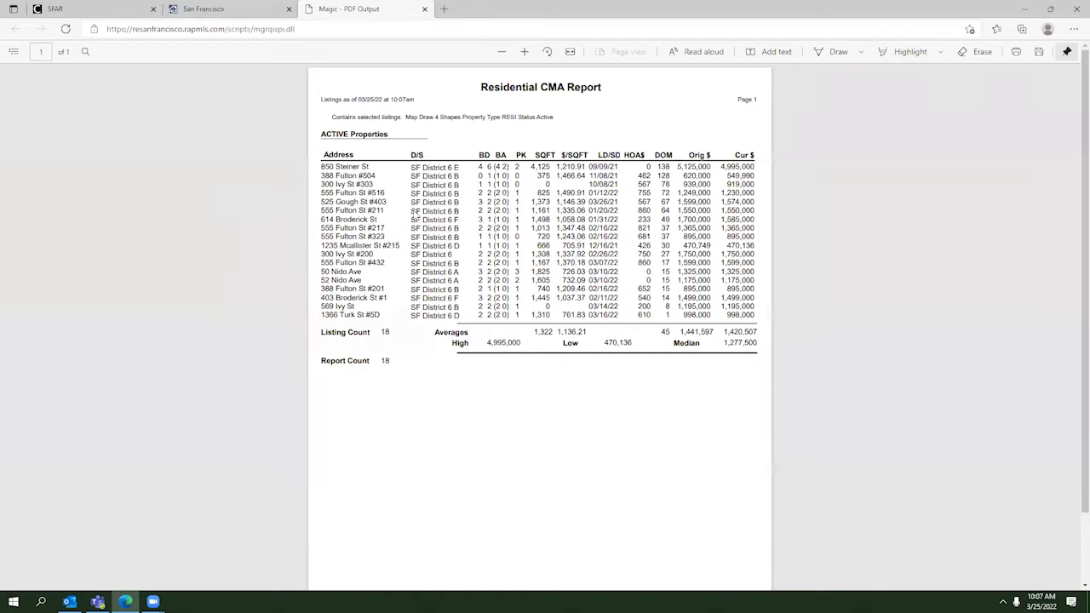
Step: Close the PDF tab and launch Cloud CMA from the CMA options with the checked listings
{"action": "left_click", "coordinate": [226, 17]}
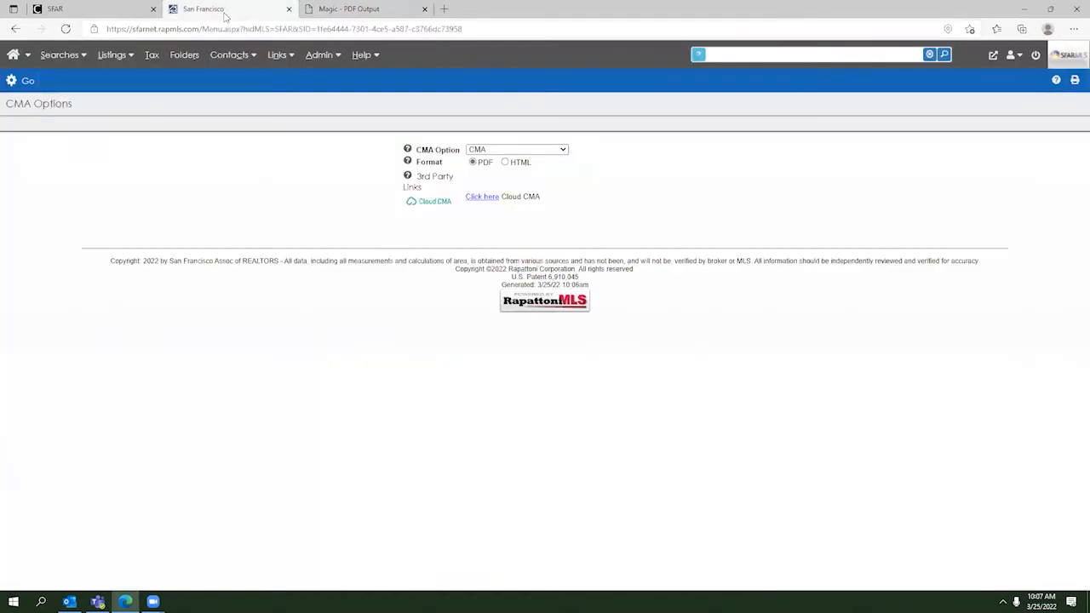
{"action": "mouse_move", "coordinate": [58, 56]}
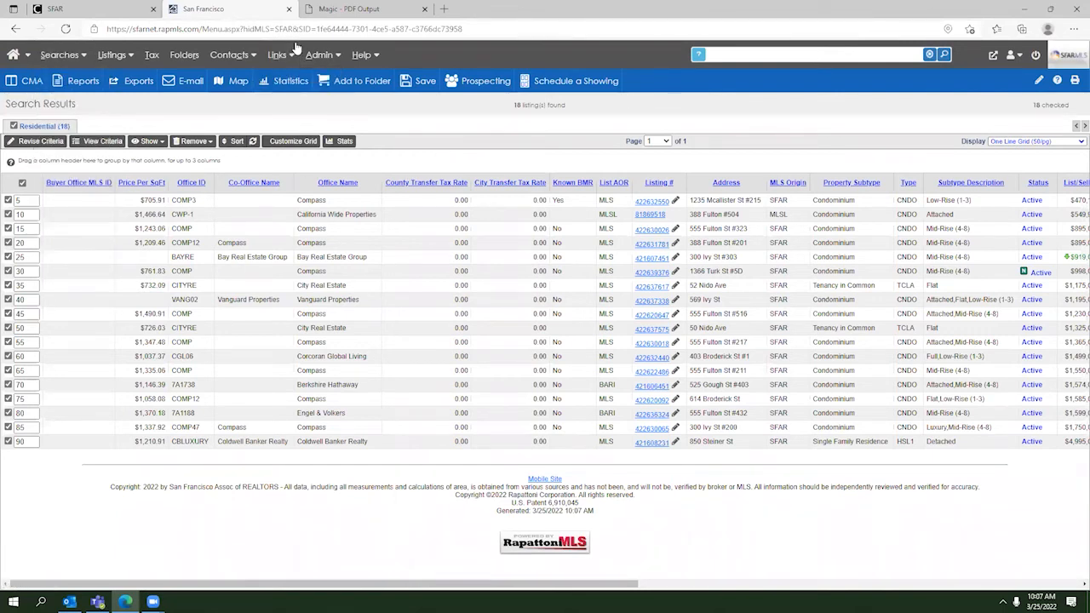
{"action": "left_click", "coordinate": [424, 8]}
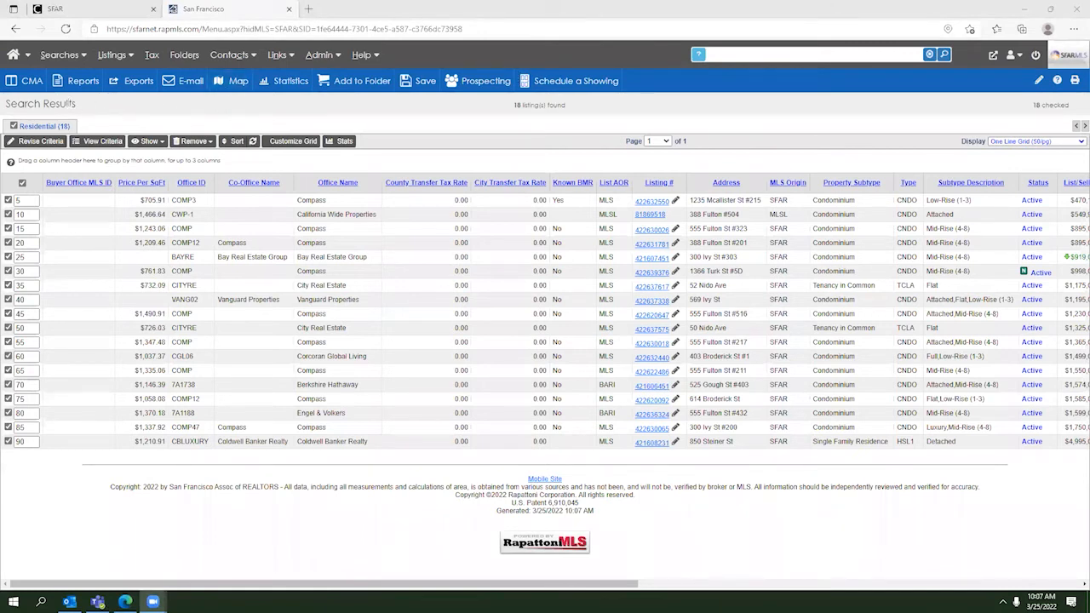
{"action": "left_click", "coordinate": [19, 85]}
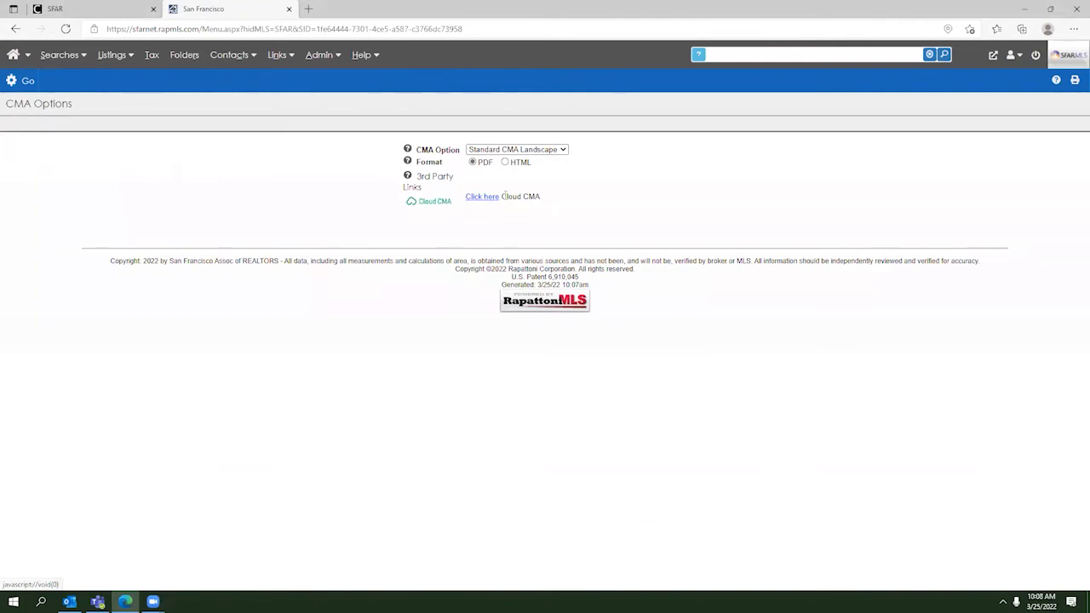
{"action": "left_click", "coordinate": [485, 201]}
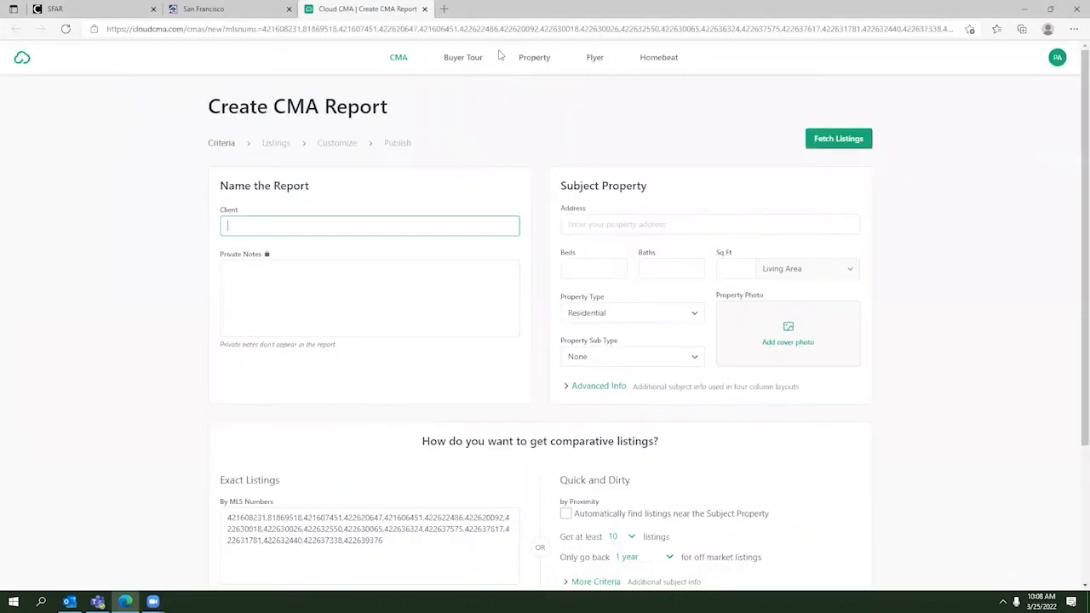
Step: Start a new CMA via the dashboard's CloudCMA tile, then close that blank duplicate tab
{"action": "left_click", "coordinate": [101, 10]}
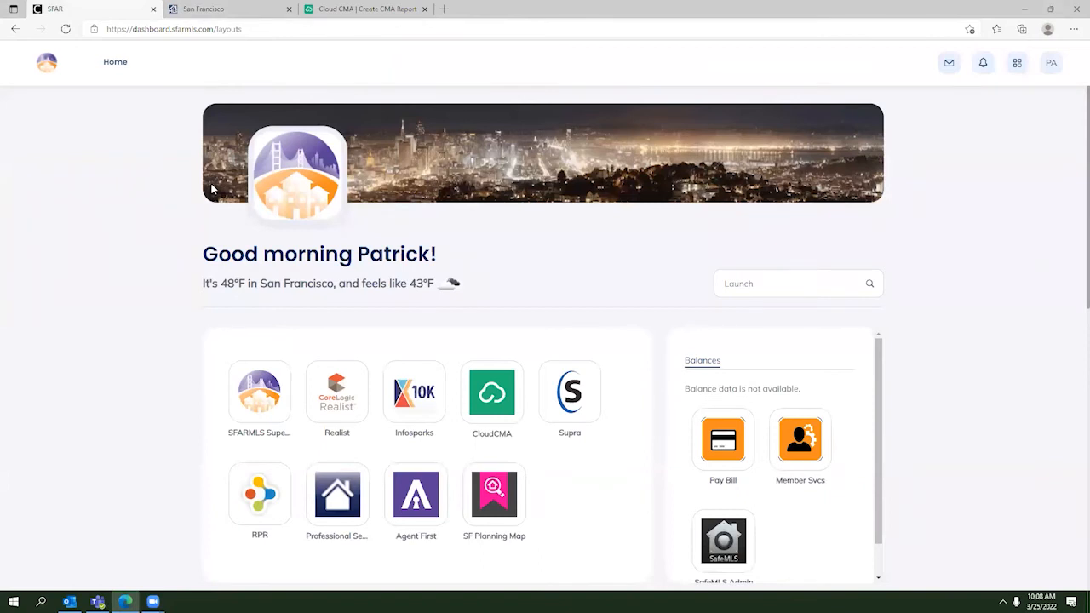
{"action": "left_click", "coordinate": [499, 404]}
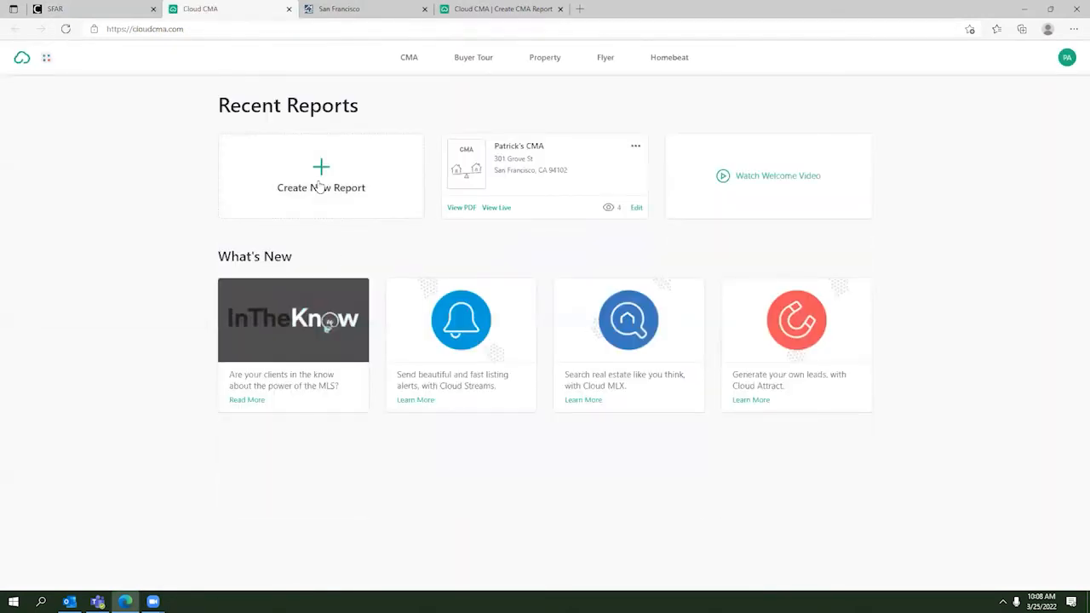
{"action": "left_click", "coordinate": [320, 179]}
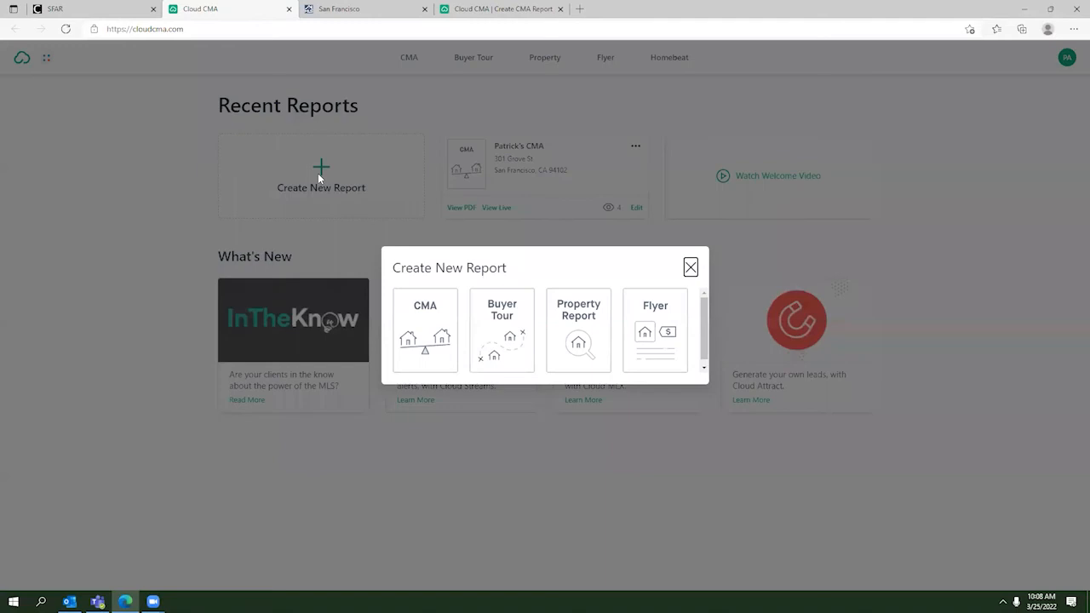
{"action": "left_click", "coordinate": [426, 325]}
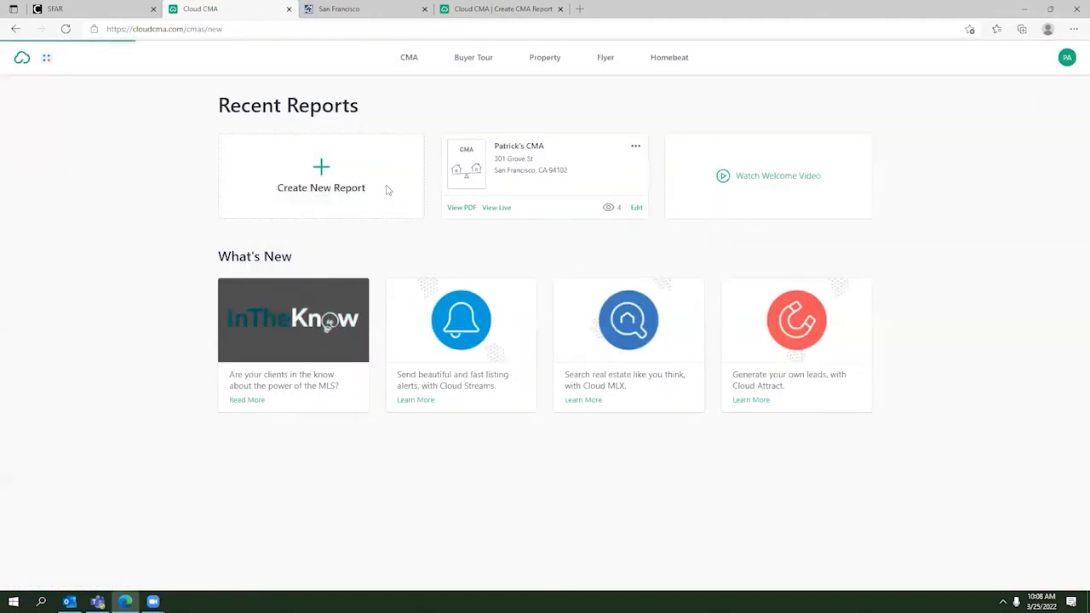
{"action": "left_click", "coordinate": [495, 10]}
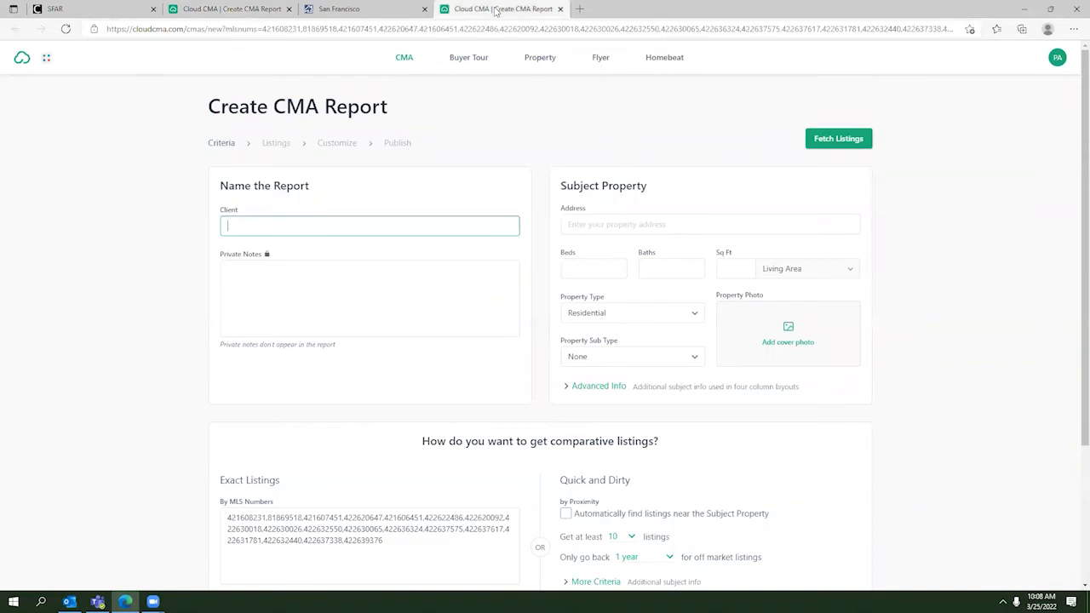
{"action": "left_click", "coordinate": [288, 8]}
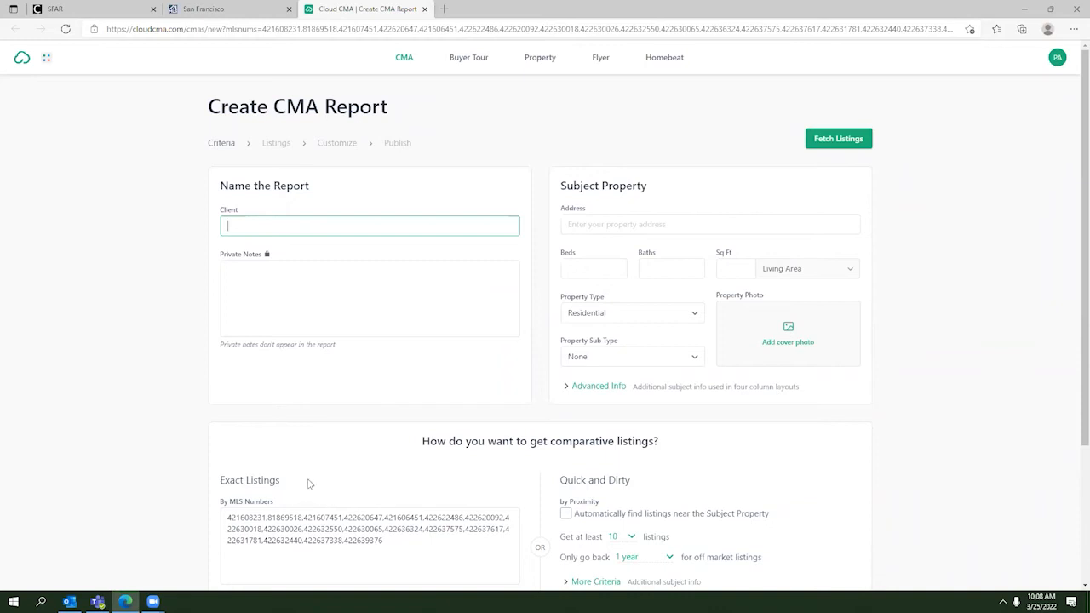
{"action": "scroll", "coordinate": [263, 366], "scroll_direction": "down", "scroll_amount": 2}
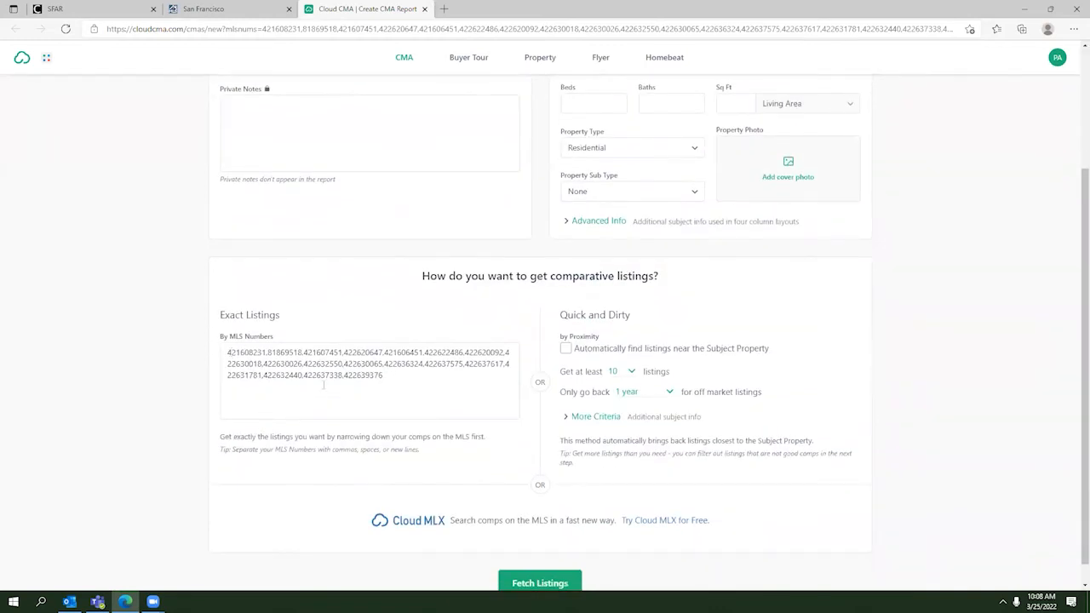
{"action": "scroll", "coordinate": [459, 400], "scroll_direction": "up", "scroll_amount": 2}
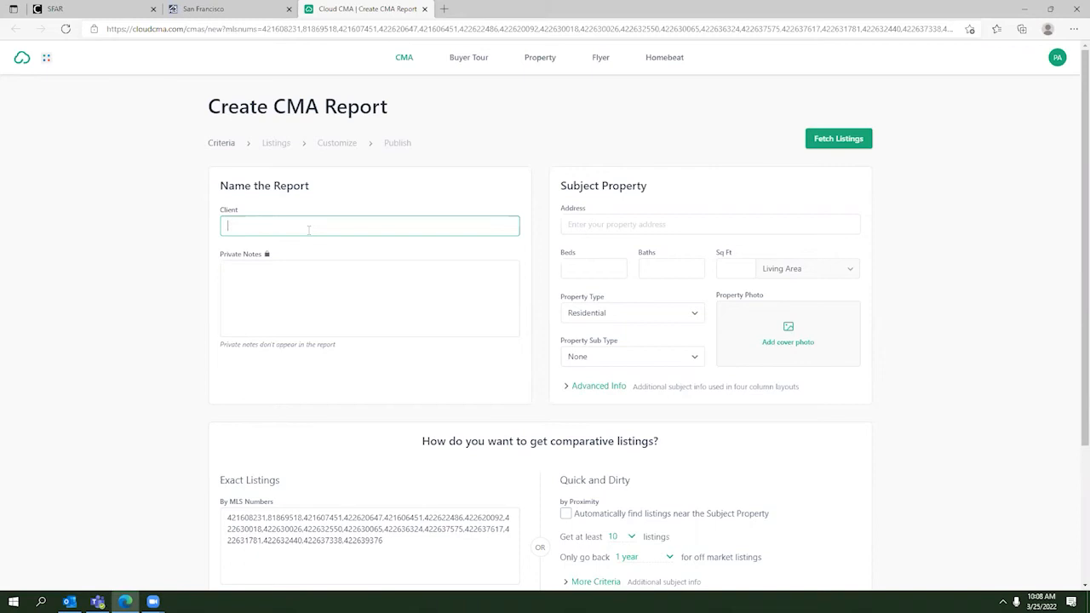
{"action": "type", "text": "ndrew's Report"}
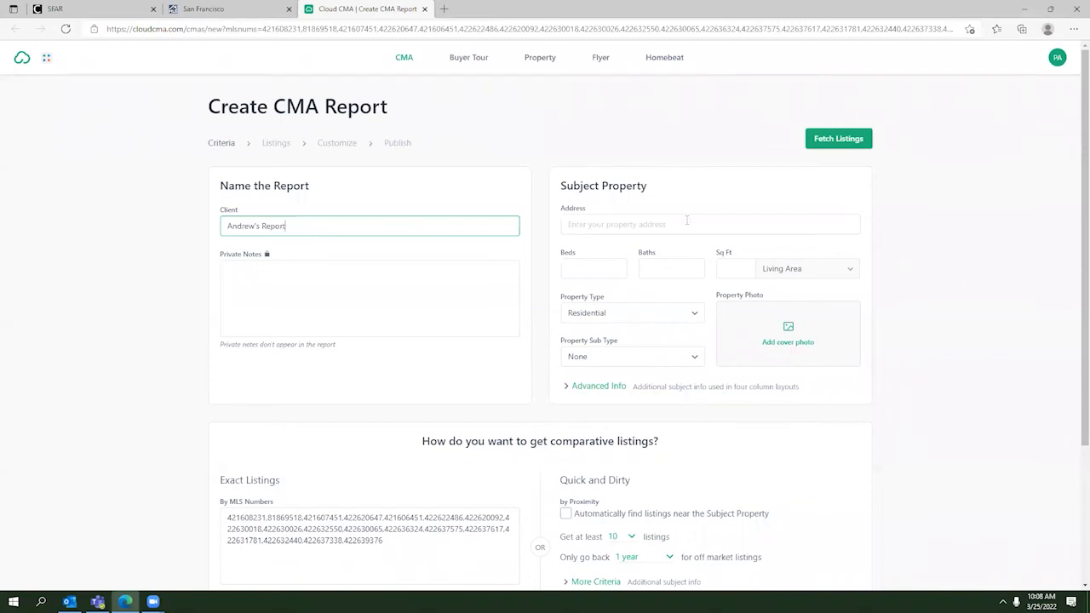
{"action": "left_click", "coordinate": [686, 220]}
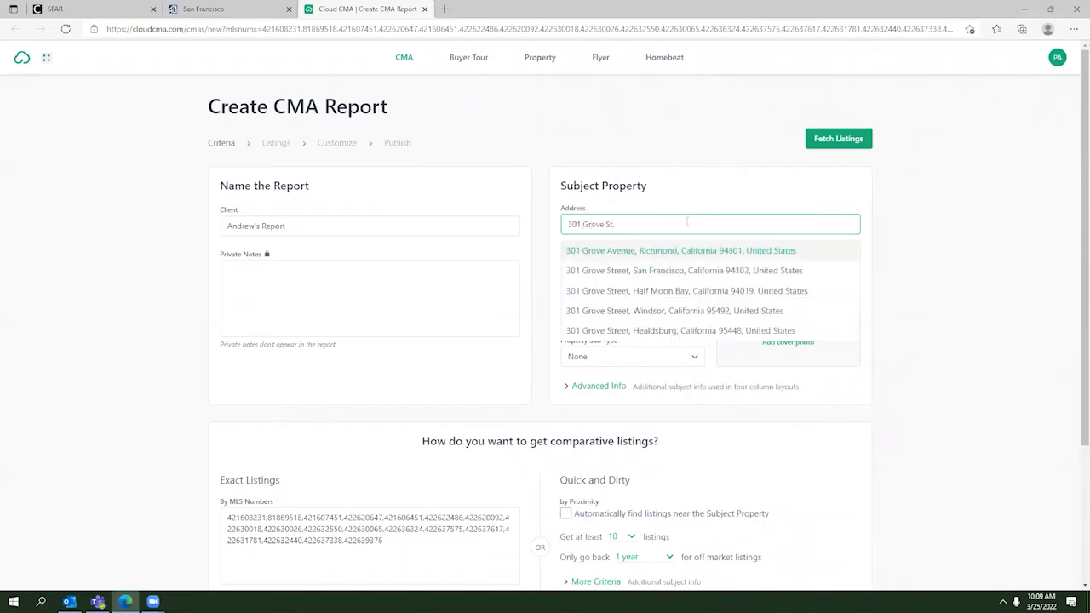
{"action": "left_click", "coordinate": [708, 270]}
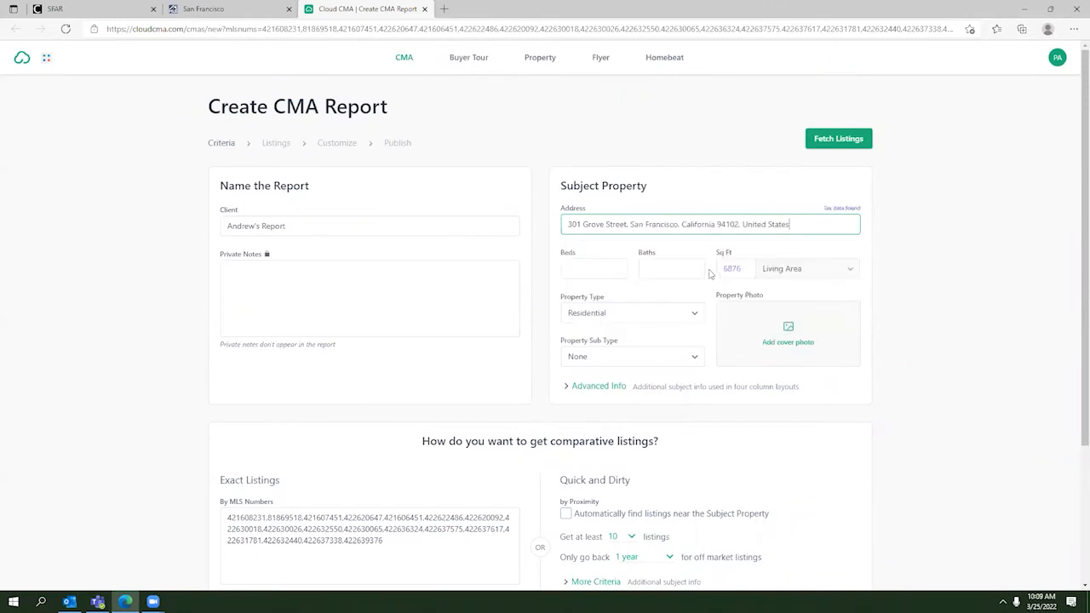
Step: Set 3 beds and 3 baths, toggle Advanced Info, and fetch the comparable listings
{"action": "left_click", "coordinate": [624, 267]}
{"action": "left_click", "coordinate": [659, 269]}
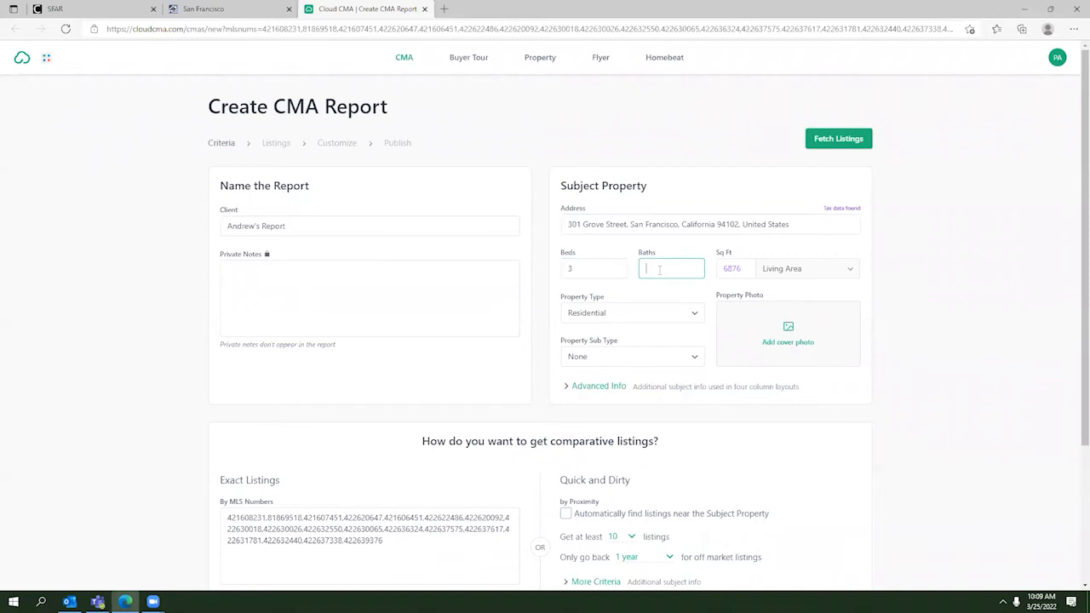
{"action": "left_click", "coordinate": [591, 390]}
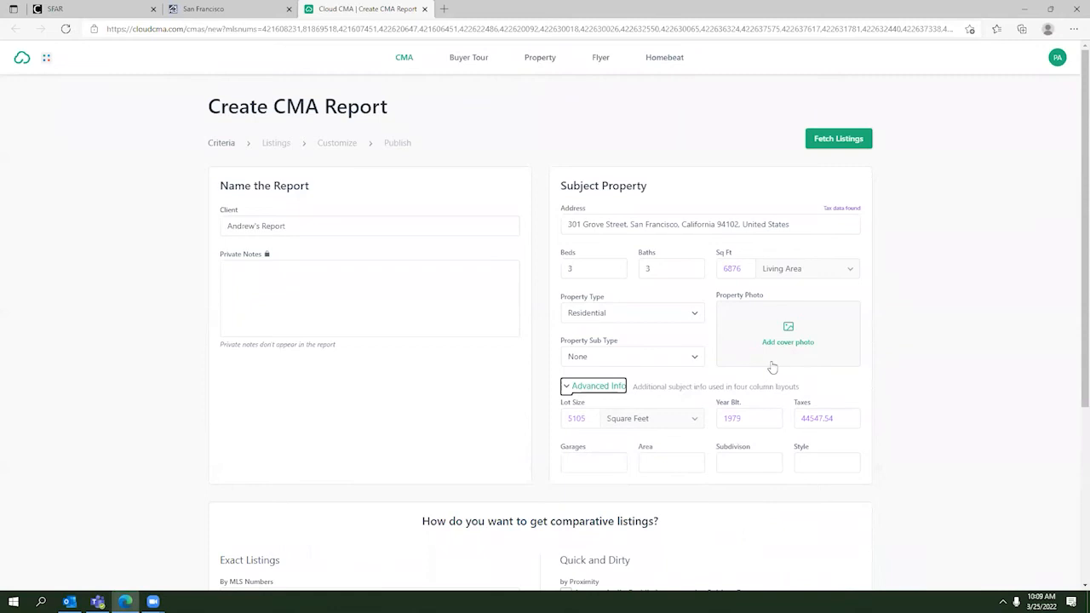
{"action": "left_click", "coordinate": [612, 390]}
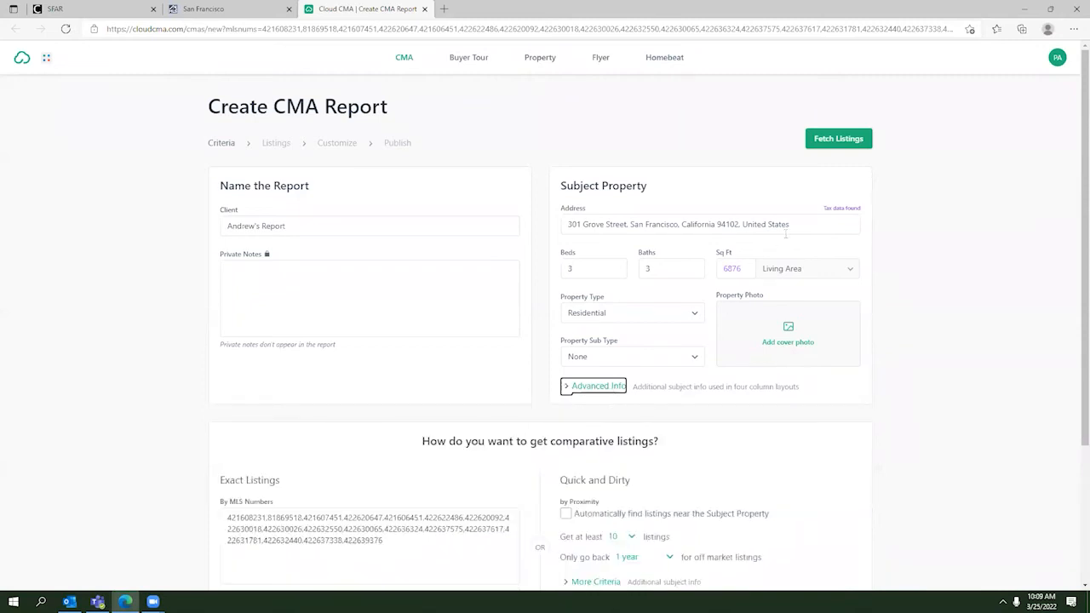
{"action": "scroll", "coordinate": [346, 432], "scroll_direction": "down", "scroll_amount": 2}
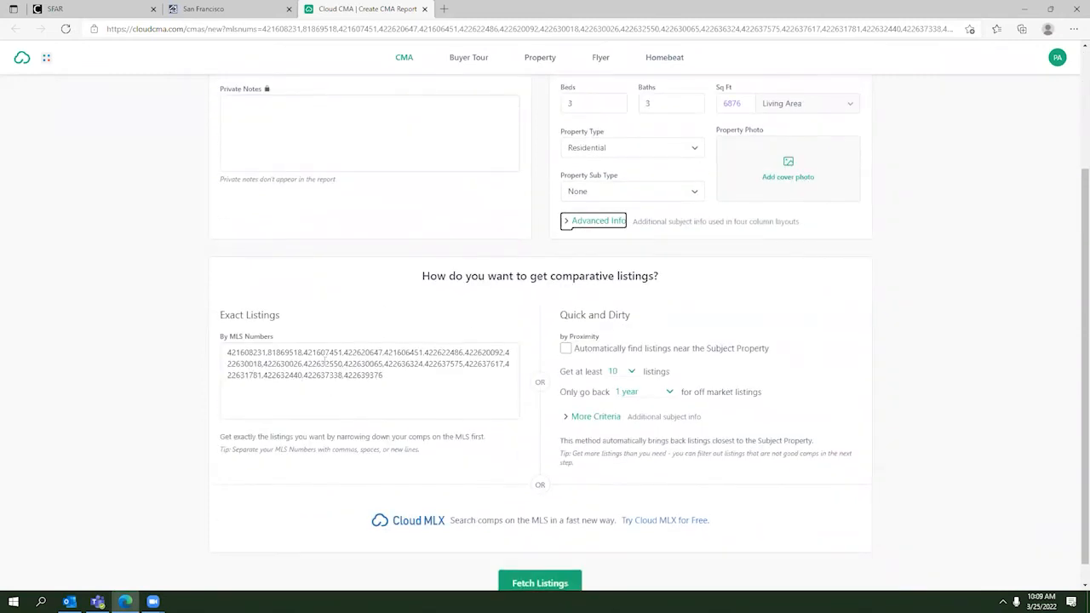
{"action": "scroll", "coordinate": [557, 423], "scroll_direction": "down", "scroll_amount": 1}
{"action": "left_click", "coordinate": [551, 582]}
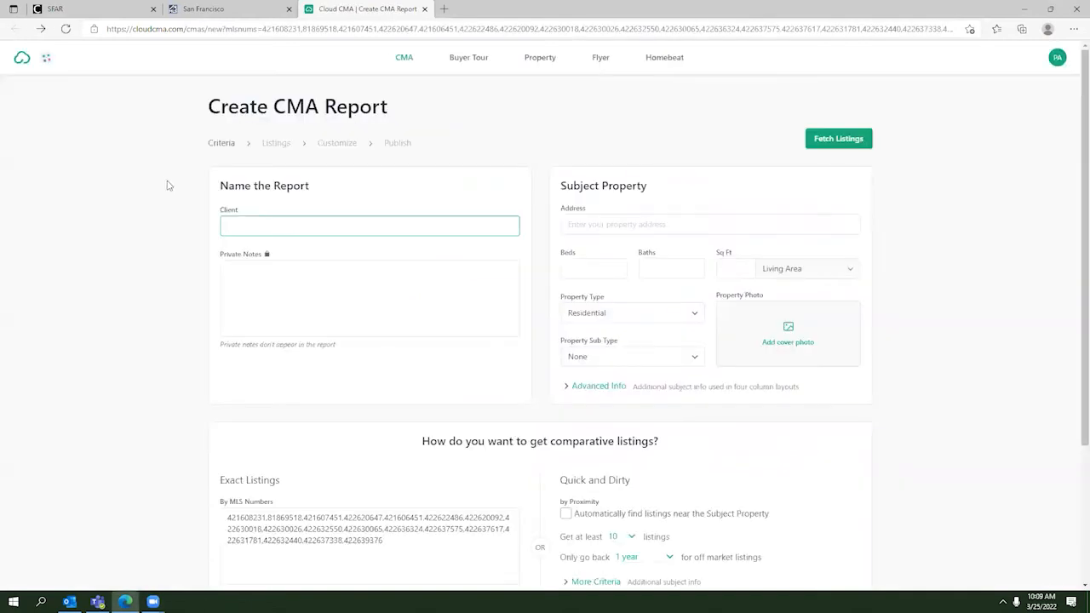
{"action": "scroll", "coordinate": [207, 219], "scroll_direction": "down", "scroll_amount": 1}
{"action": "scroll", "coordinate": [478, 396], "scroll_direction": "down", "scroll_amount": 1}
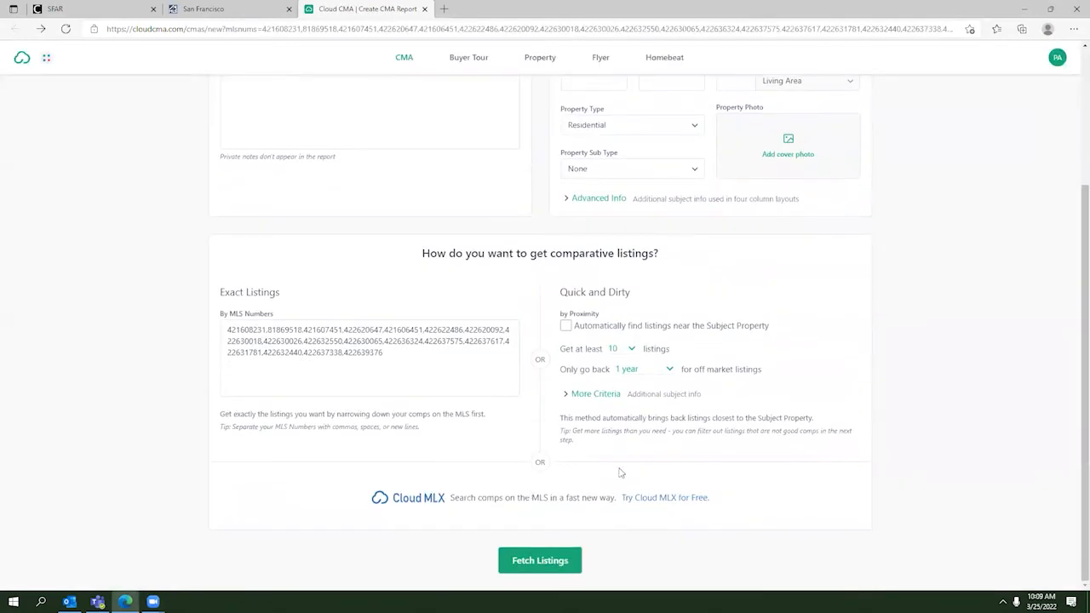
{"action": "scroll", "coordinate": [617, 473], "scroll_direction": "up", "scroll_amount": 2}
{"action": "scroll", "coordinate": [316, 200], "scroll_direction": "down", "scroll_amount": 1}
{"action": "scroll", "coordinate": [459, 252], "scroll_direction": "down", "scroll_amount": 1}
{"action": "scroll", "coordinate": [460, 252], "scroll_direction": "up", "scroll_amount": 2}
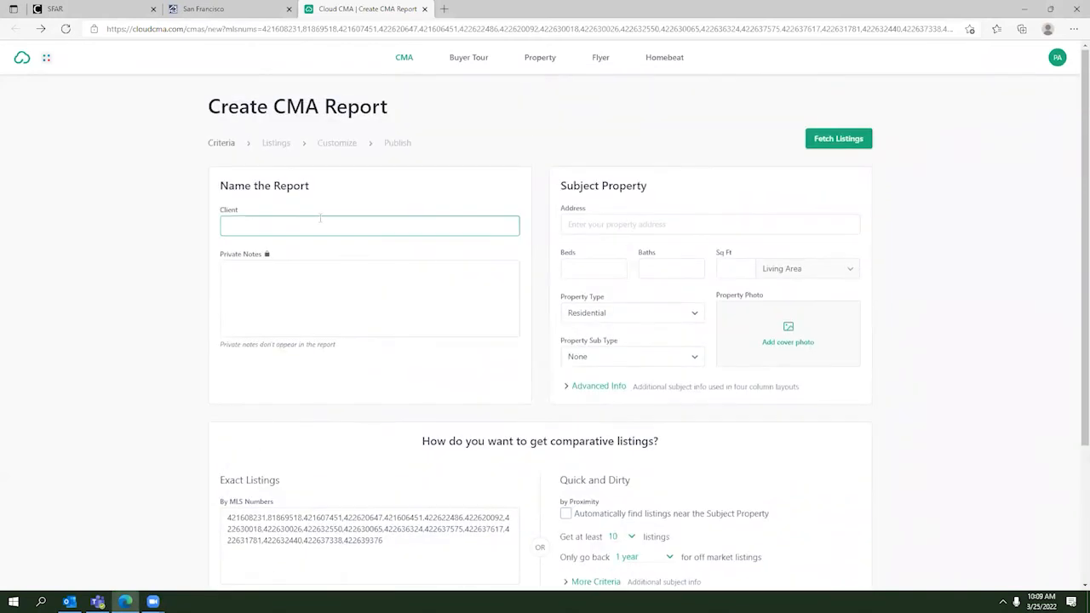
{"action": "type", "text": "Andrew's Report"}
{"action": "left_click", "coordinate": [573, 223]}
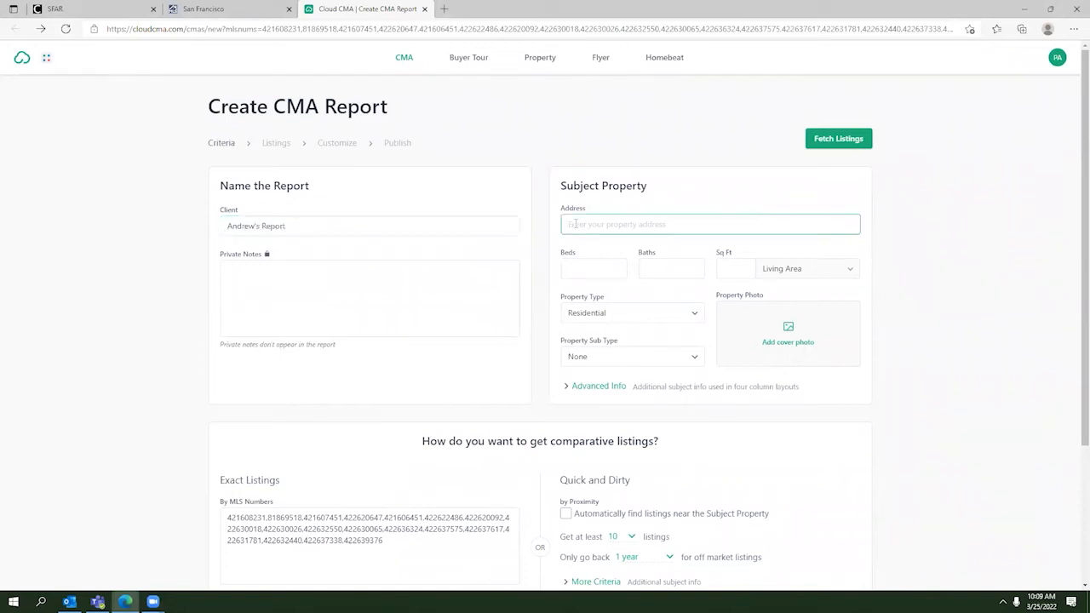
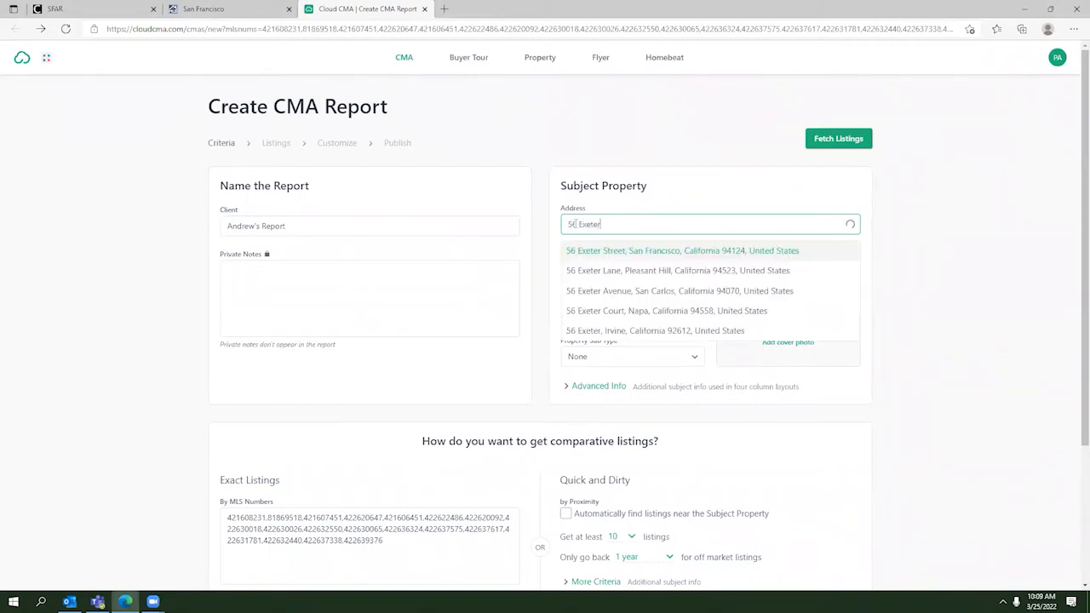
{"action": "left_click", "coordinate": [604, 245]}
Step: Remove MLS number 81869518 from the MLS Numbers list and fetch listings again
{"action": "scroll", "coordinate": [538, 276], "scroll_direction": "down", "scroll_amount": 1}
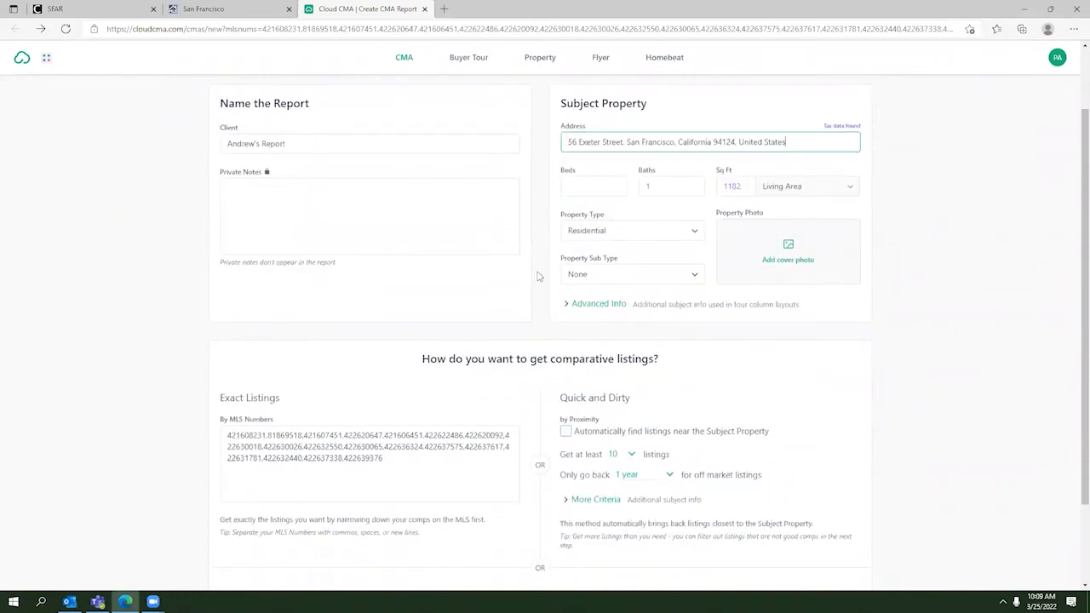
{"action": "scroll", "coordinate": [538, 276], "scroll_direction": "down", "scroll_amount": 1}
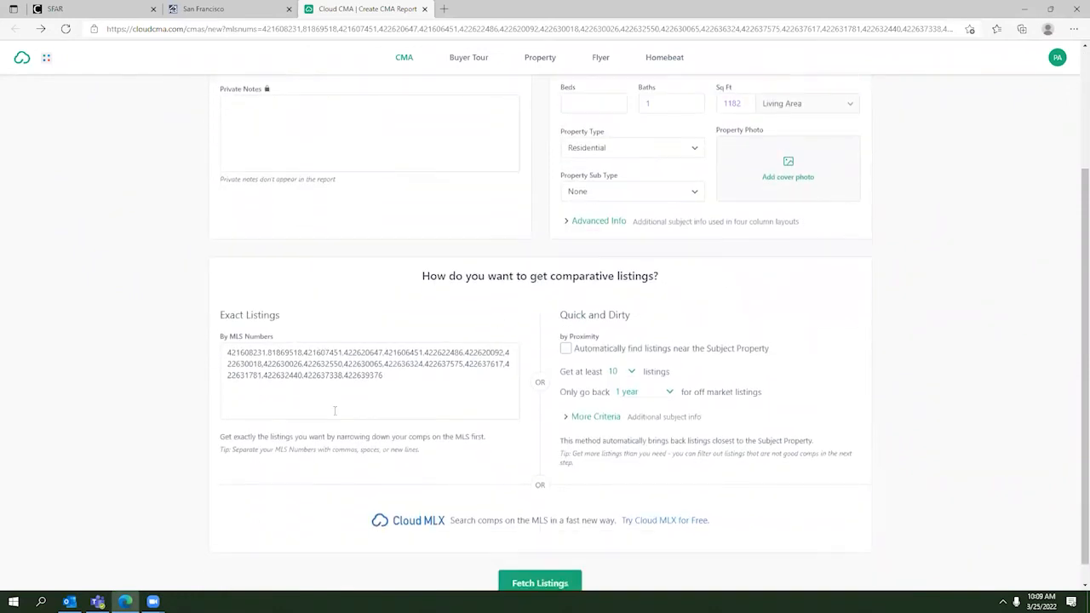
{"action": "left_click", "coordinate": [269, 351]}
{"action": "key", "text": "ctrl+a"}
{"action": "left_click", "coordinate": [276, 352]}
{"action": "left_click_drag", "start_coordinate": [303, 352], "coordinate": [269, 352]}
{"action": "key", "text": "BackSpace"}
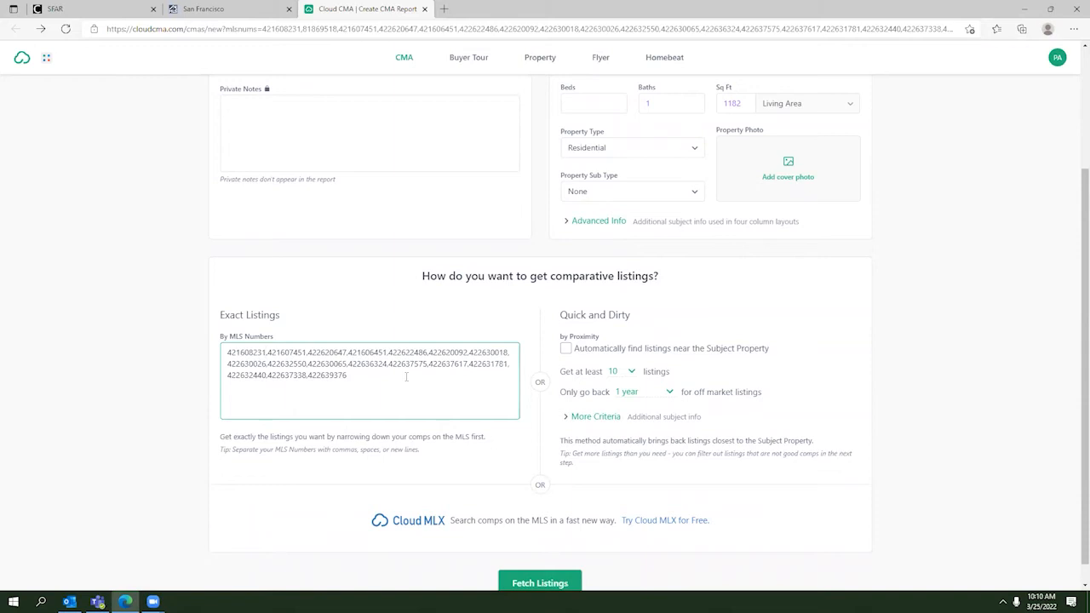
{"action": "scroll", "coordinate": [406, 376], "scroll_direction": "down", "scroll_amount": 1}
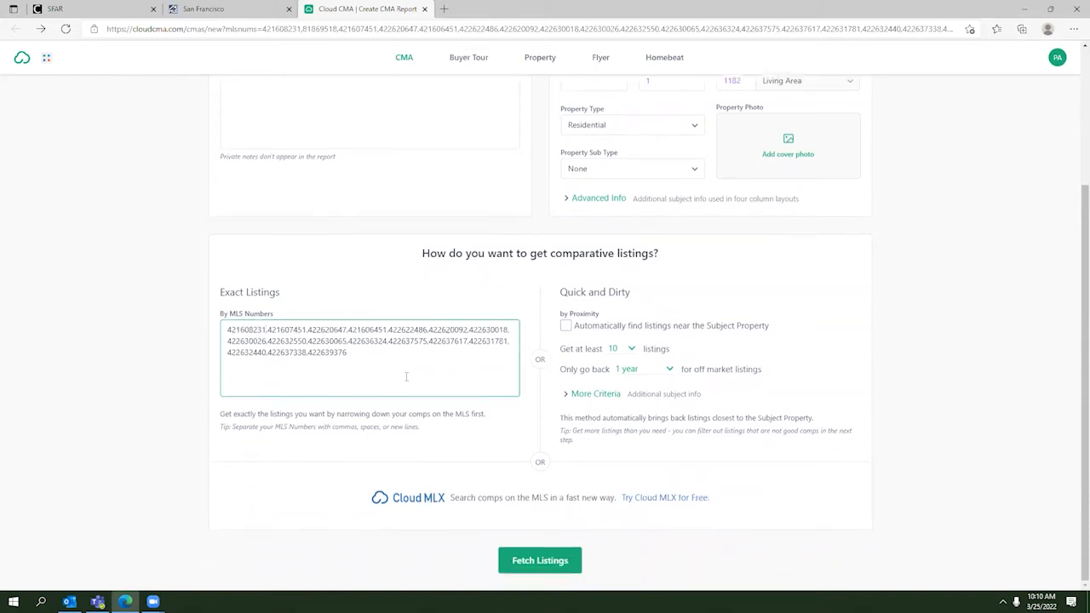
{"action": "scroll", "coordinate": [537, 334], "scroll_direction": "up", "scroll_amount": 5}
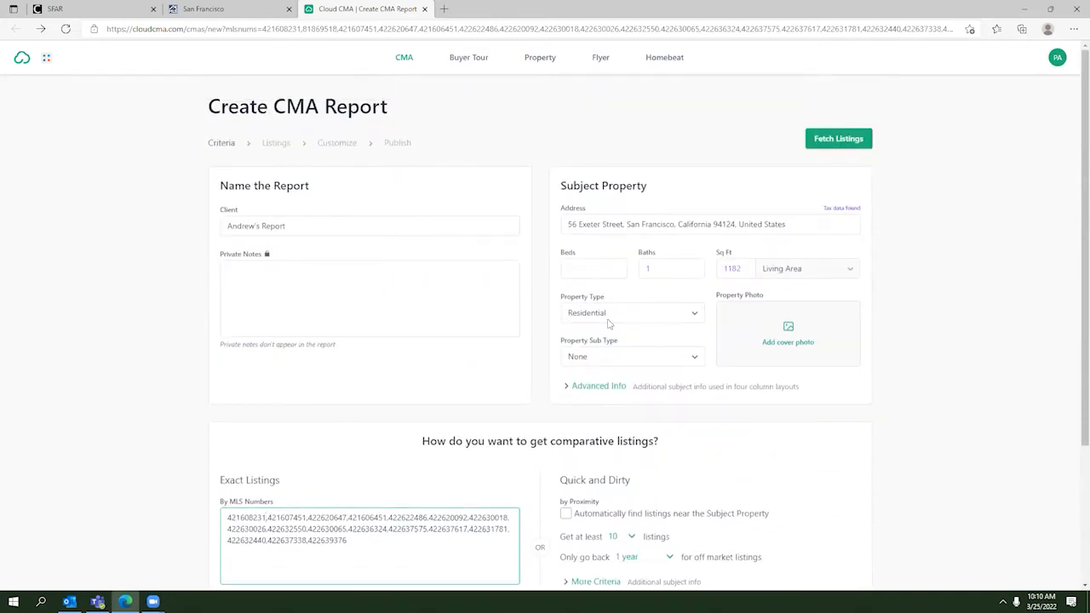
{"action": "scroll", "coordinate": [609, 324], "scroll_direction": "down", "scroll_amount": 5}
{"action": "left_click", "coordinate": [572, 558]}
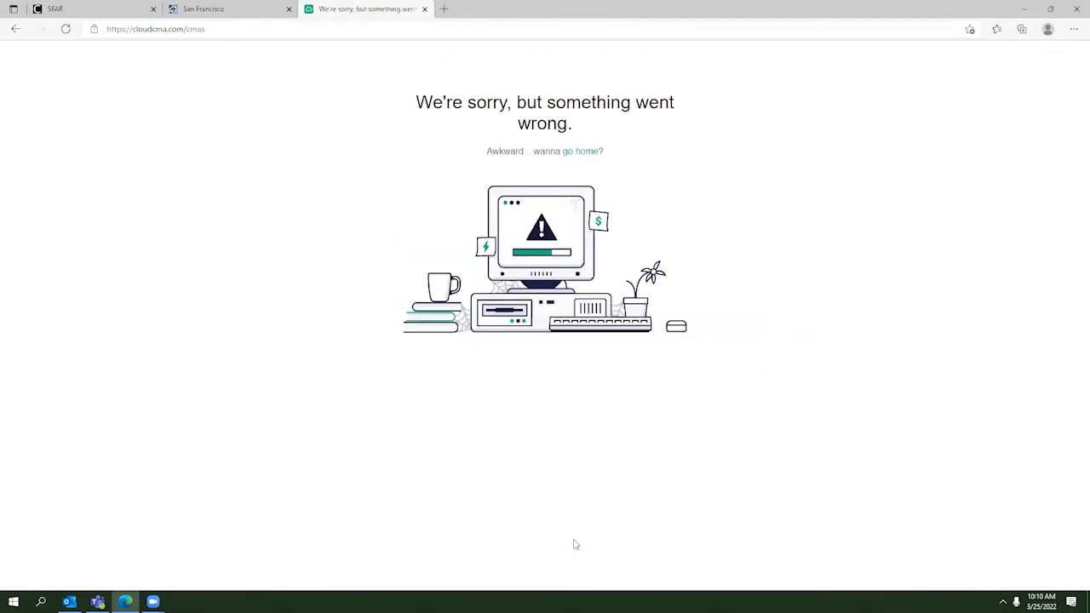
Step: Leave the error page and go back to the SFARMLS listing search results
{"action": "left_click", "coordinate": [16, 29]}
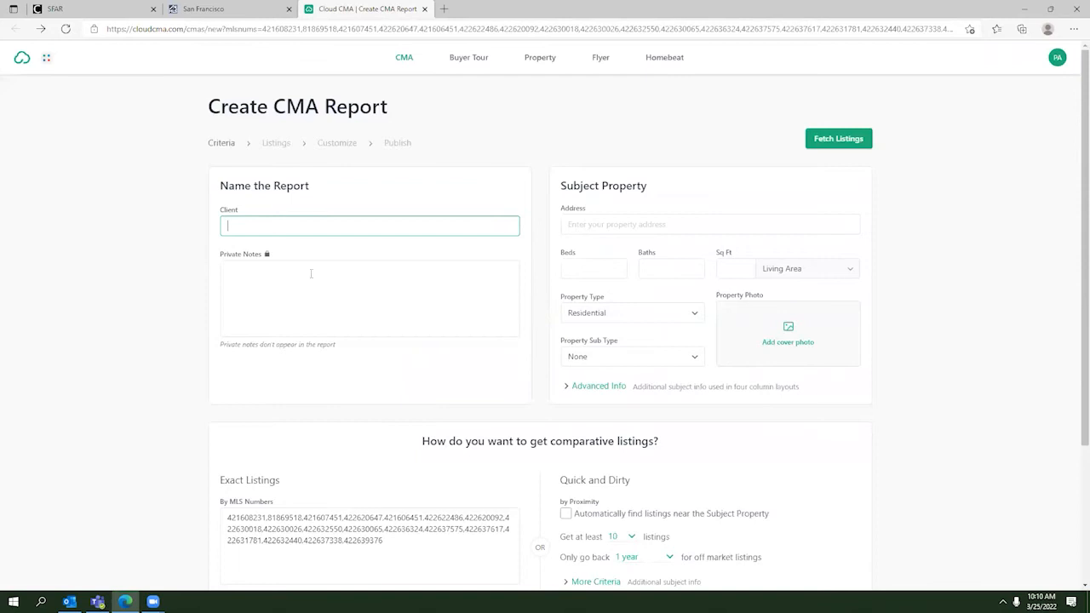
{"action": "scroll", "coordinate": [349, 272], "scroll_direction": "down", "scroll_amount": 2}
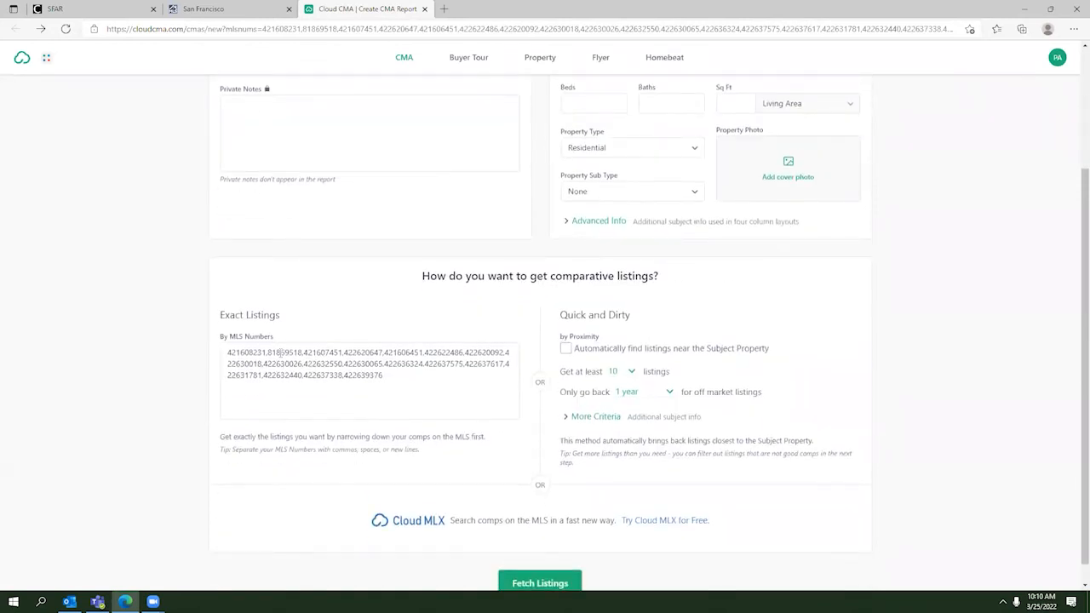
{"action": "scroll", "coordinate": [478, 387], "scroll_direction": "up", "scroll_amount": 2}
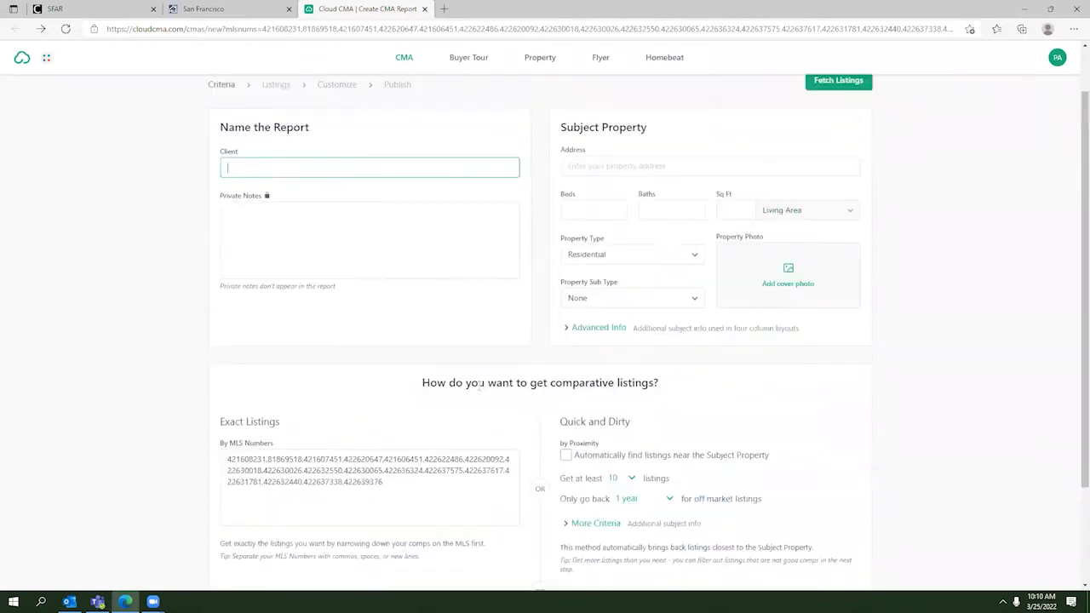
{"action": "left_click", "coordinate": [242, 12]}
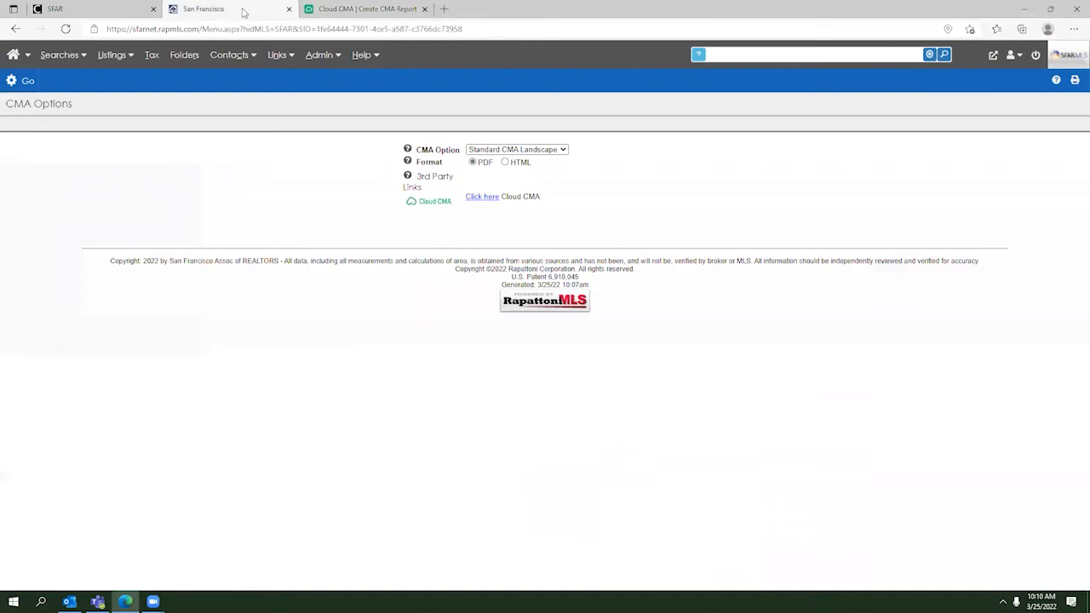
{"action": "left_click", "coordinate": [15, 31]}
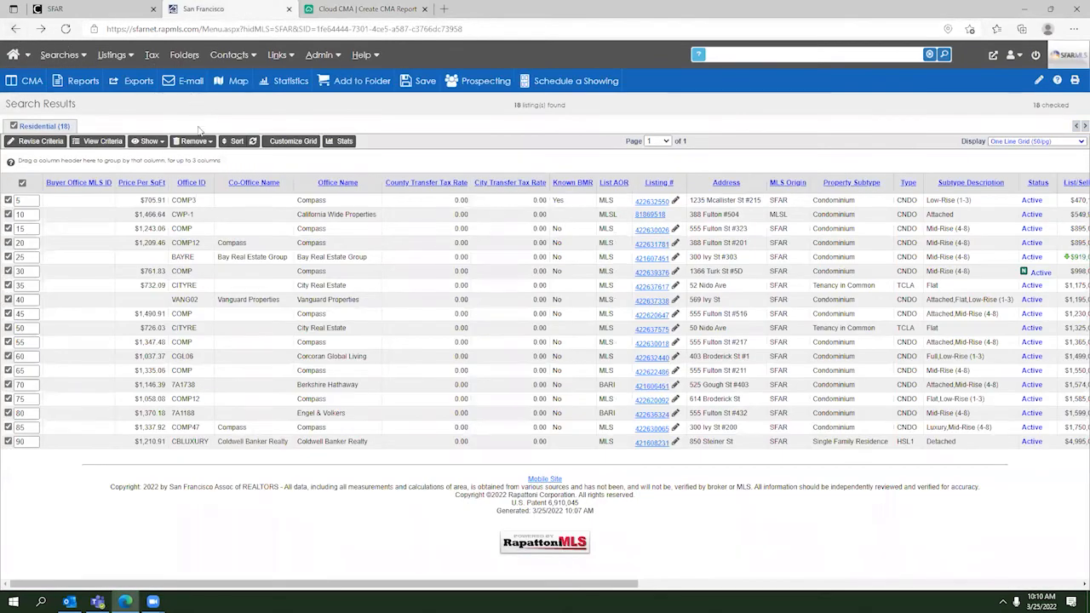
Step: Uncheck the tenth listing and relaunch Cloud CMA with the remaining 17, closing the old tab
{"action": "left_click", "coordinate": [9, 214]}
{"action": "left_click", "coordinate": [30, 81]}
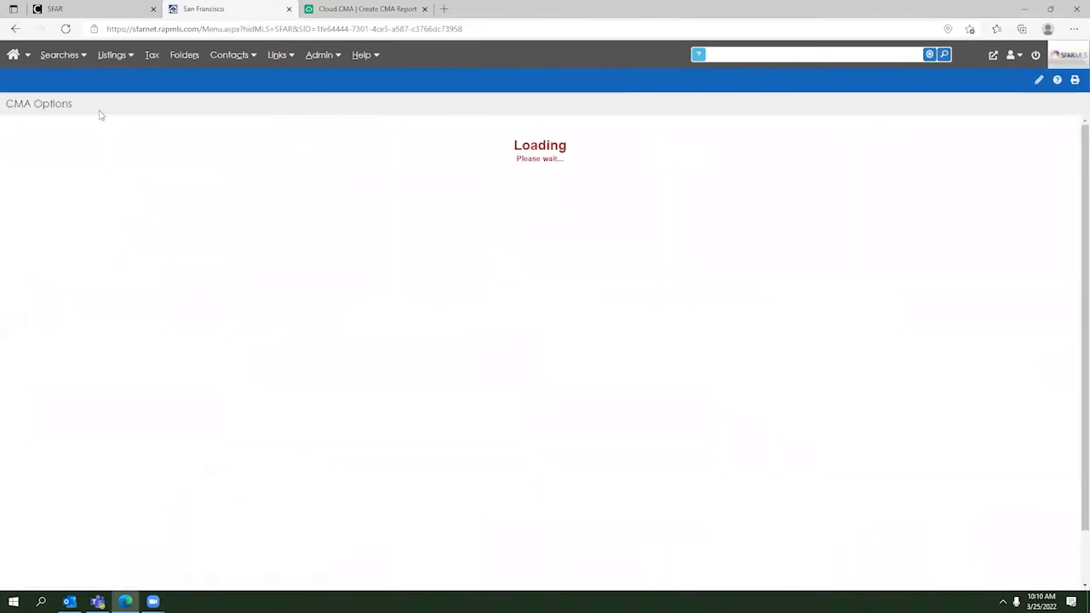
{"action": "left_click", "coordinate": [475, 201]}
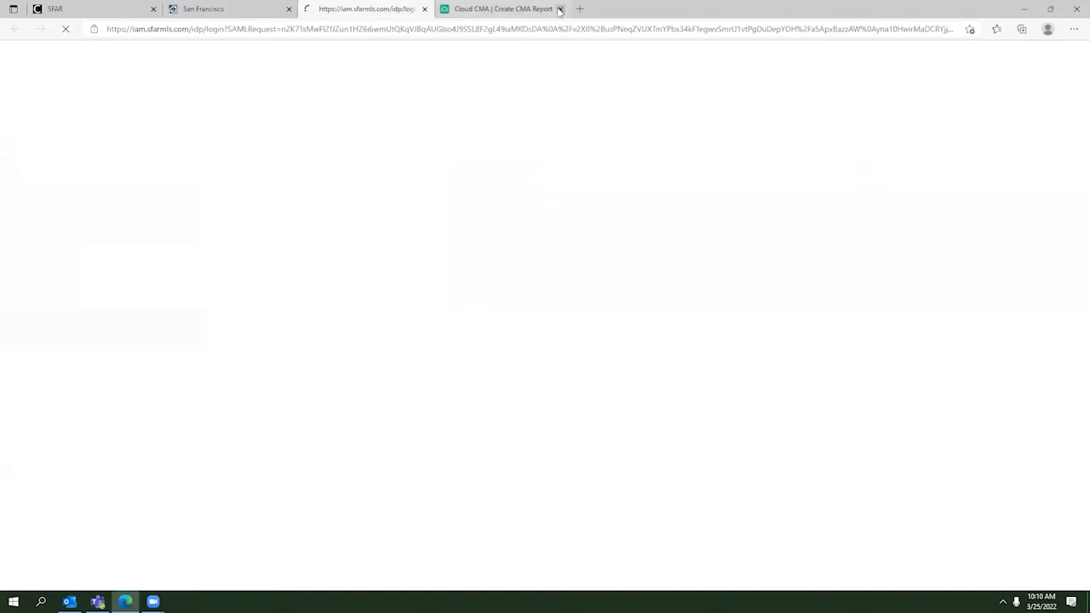
{"action": "left_click", "coordinate": [560, 8]}
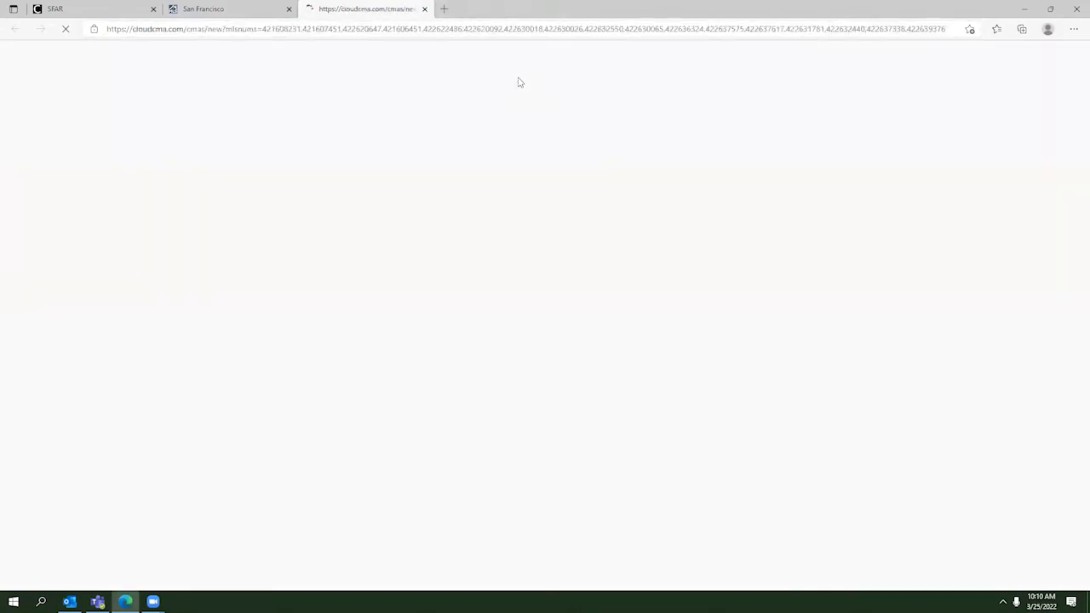
Step: Enter the client report name in the Client field
{"action": "left_click", "coordinate": [357, 226]}
{"action": "type", "text": "Andrew's Report"}
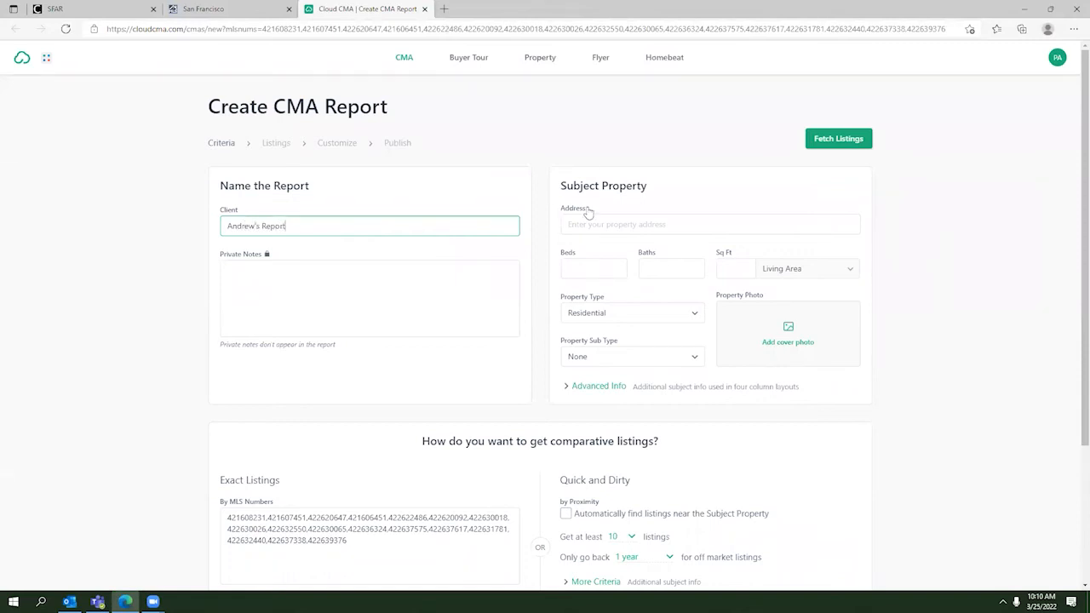
{"action": "scroll", "coordinate": [596, 217], "scroll_direction": "down", "scroll_amount": 1}
{"action": "scroll", "coordinate": [624, 248], "scroll_direction": "up", "scroll_amount": 1}
{"action": "left_click", "coordinate": [628, 225]}
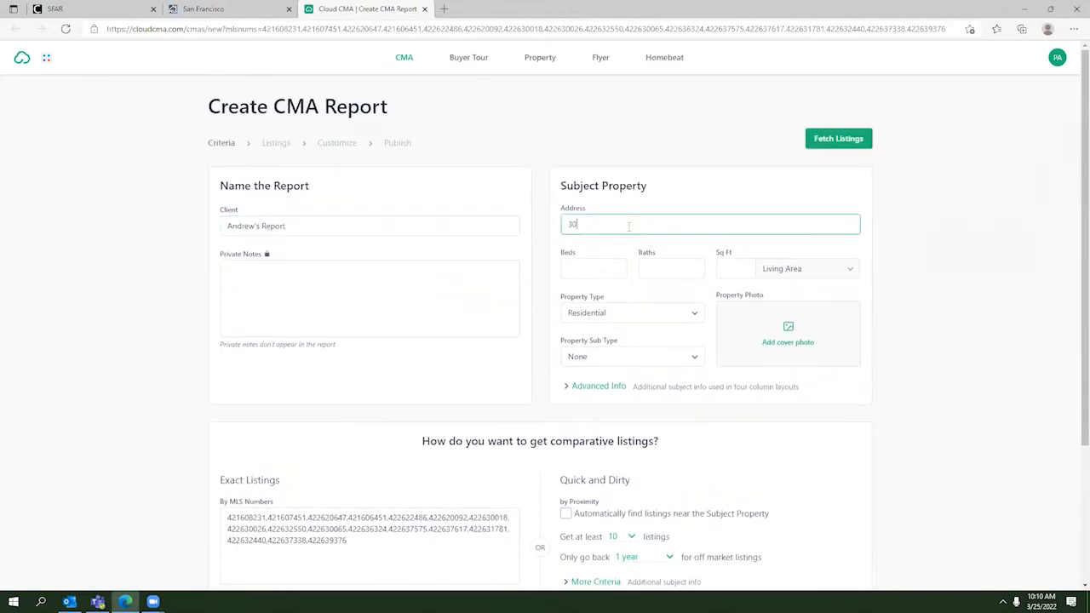
{"action": "key", "text": "Tab"}
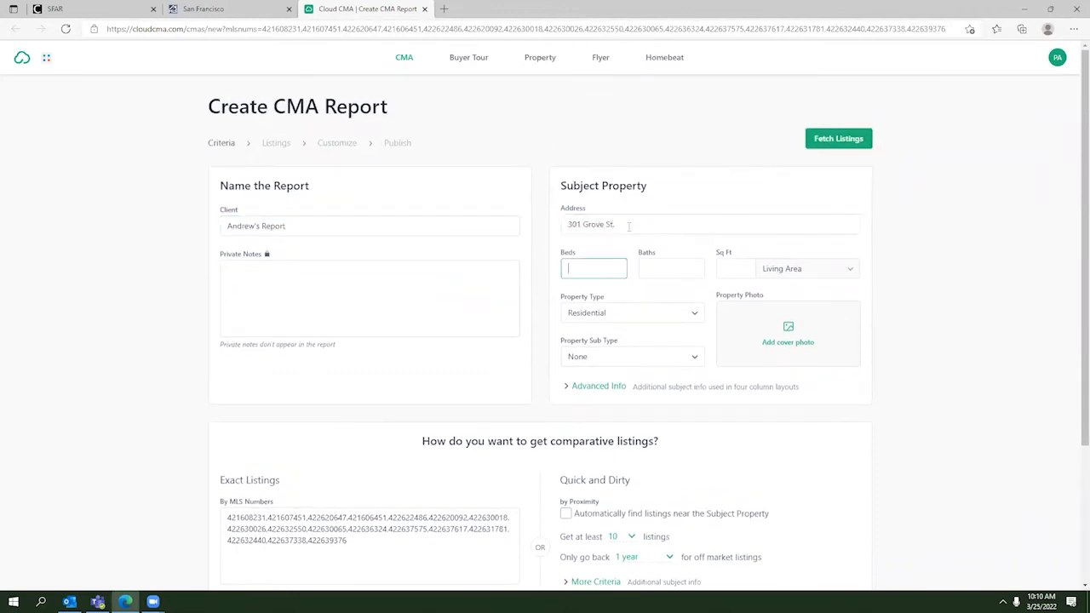
{"action": "key", "text": "Tab"}
{"action": "left_click", "coordinate": [737, 226]}
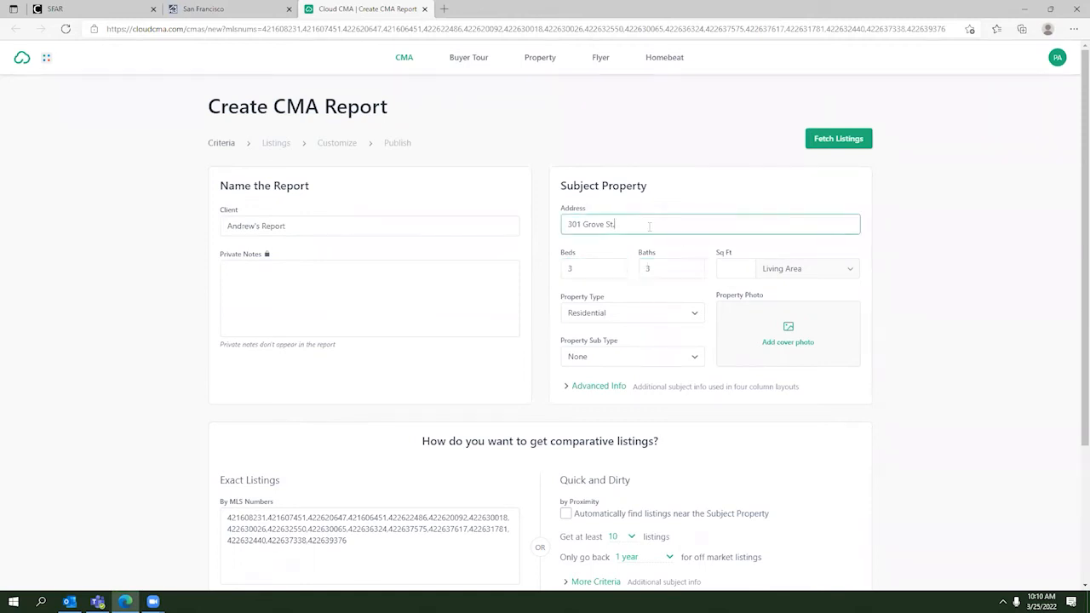
{"action": "key", "text": "BackSpace"}
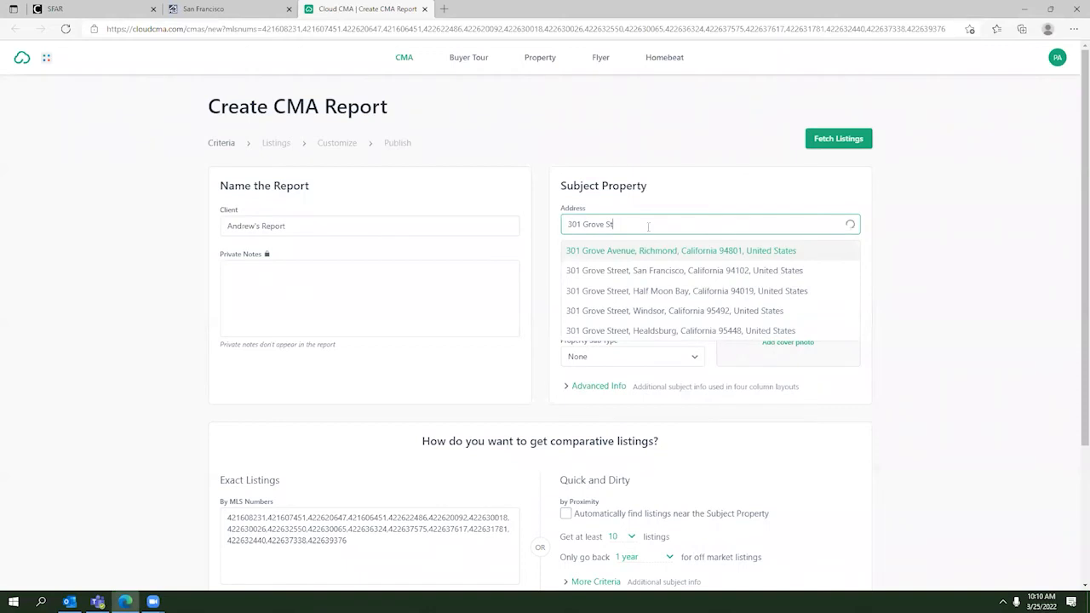
{"action": "left_click", "coordinate": [673, 270]}
{"action": "scroll", "coordinate": [516, 503], "scroll_direction": "down", "scroll_amount": 3}
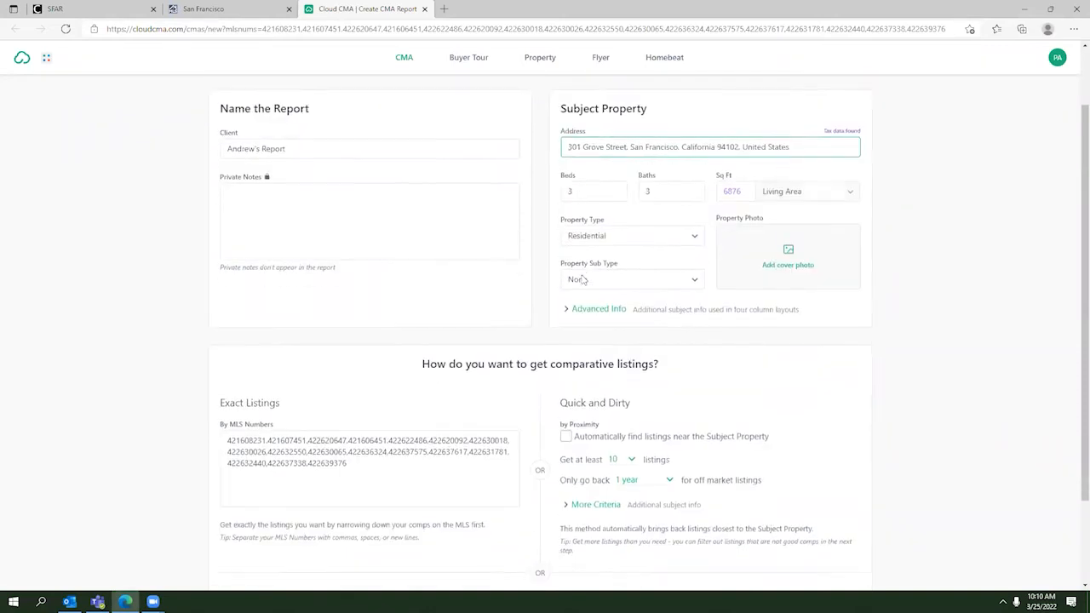
{"action": "left_click", "coordinate": [526, 557]}
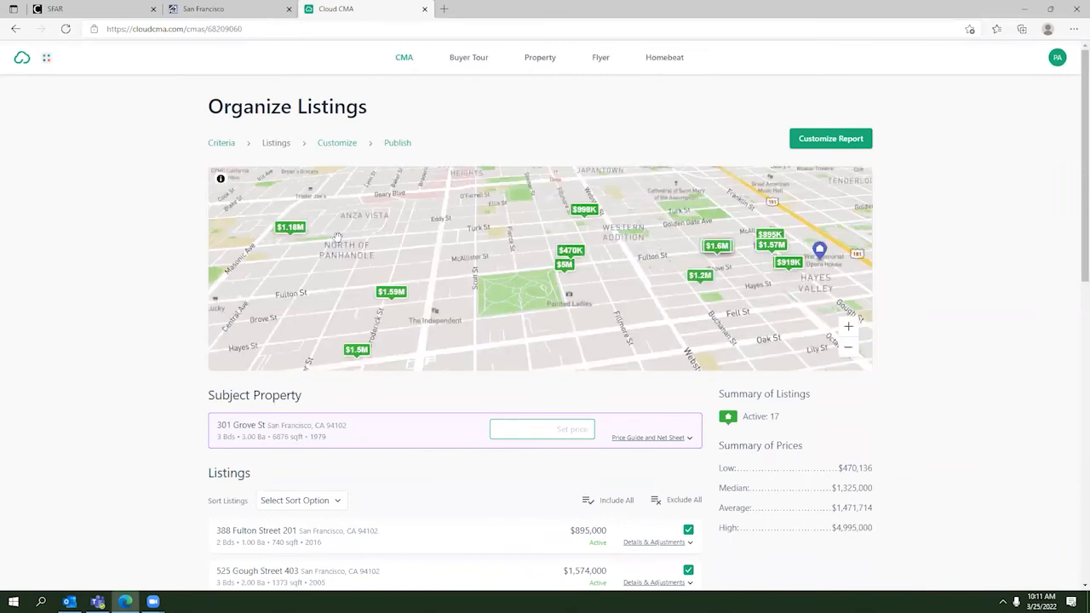
{"action": "scroll", "coordinate": [338, 237], "scroll_direction": "down", "scroll_amount": 1}
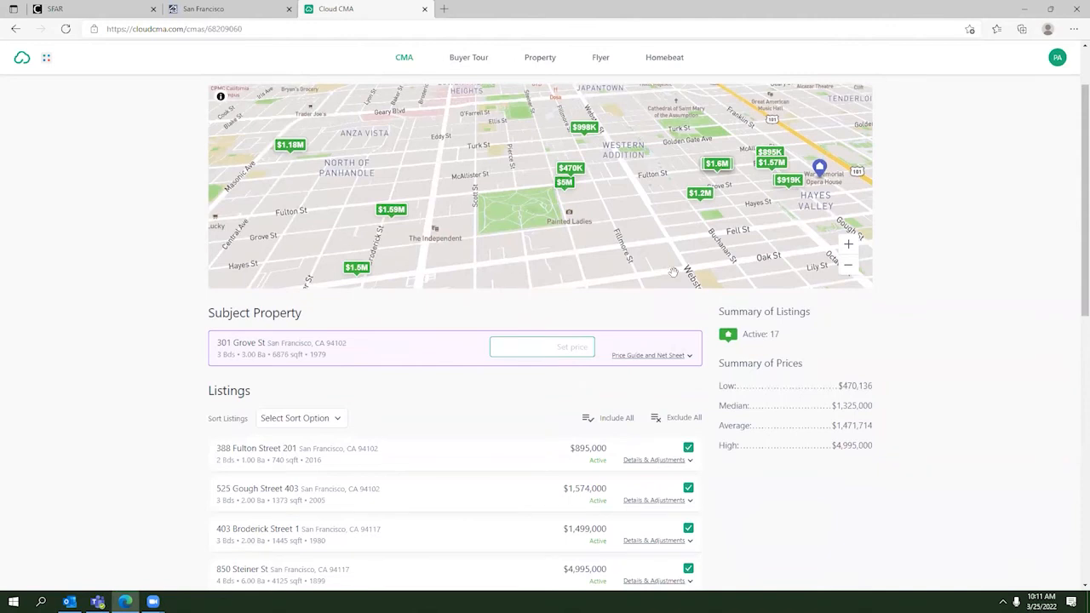
{"action": "scroll", "coordinate": [469, 275], "scroll_direction": "up", "scroll_amount": 1}
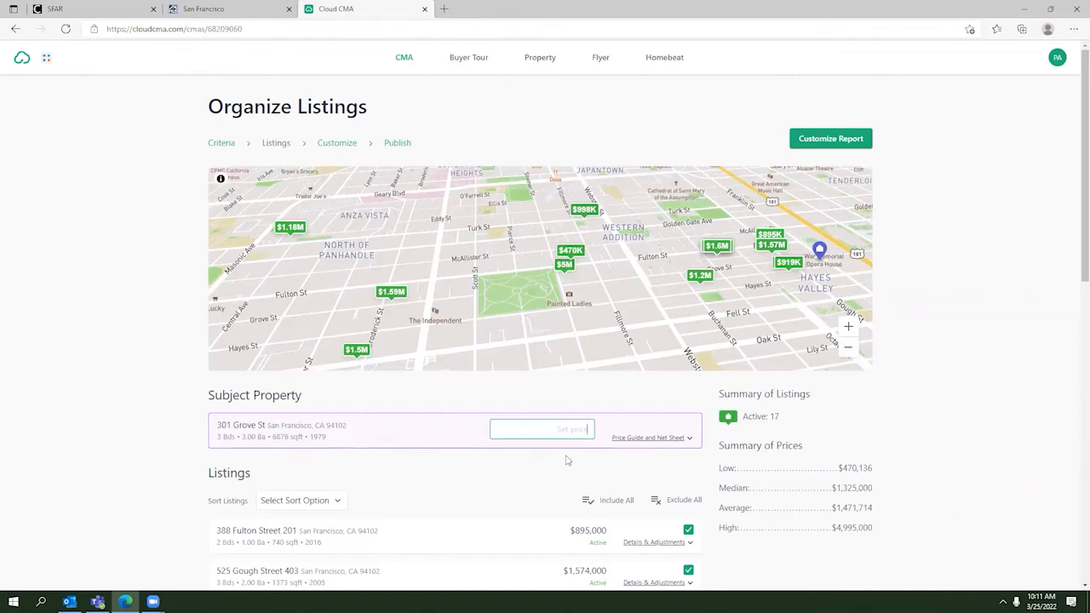
{"action": "type", "text": "2000000"}
{"action": "scroll", "coordinate": [566, 460], "scroll_direction": "down", "scroll_amount": 3}
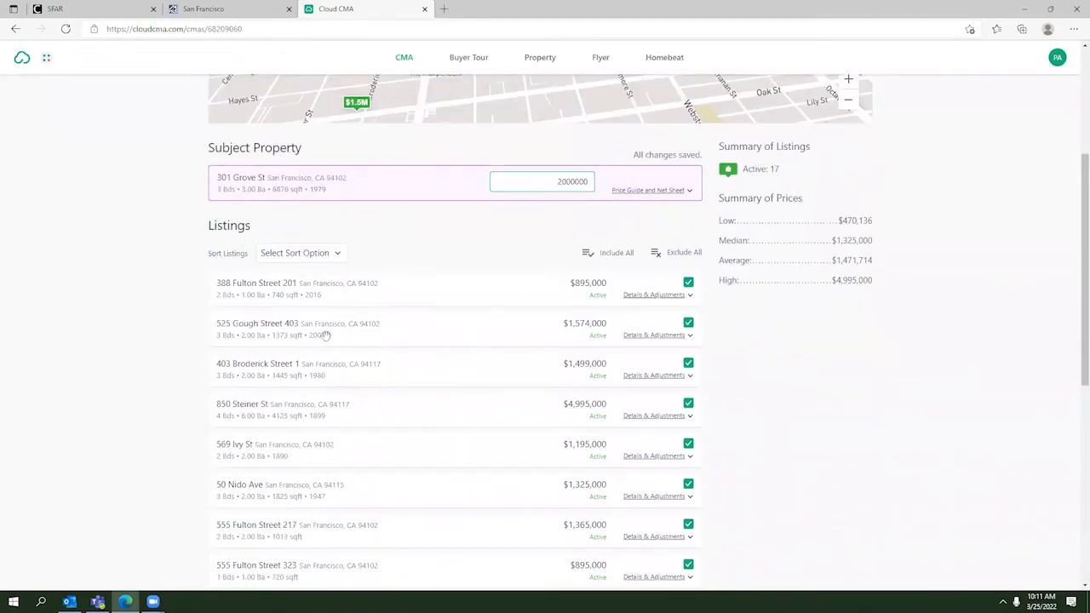
{"action": "scroll", "coordinate": [396, 326], "scroll_direction": "down", "scroll_amount": 2}
{"action": "scroll", "coordinate": [368, 356], "scroll_direction": "down", "scroll_amount": 4}
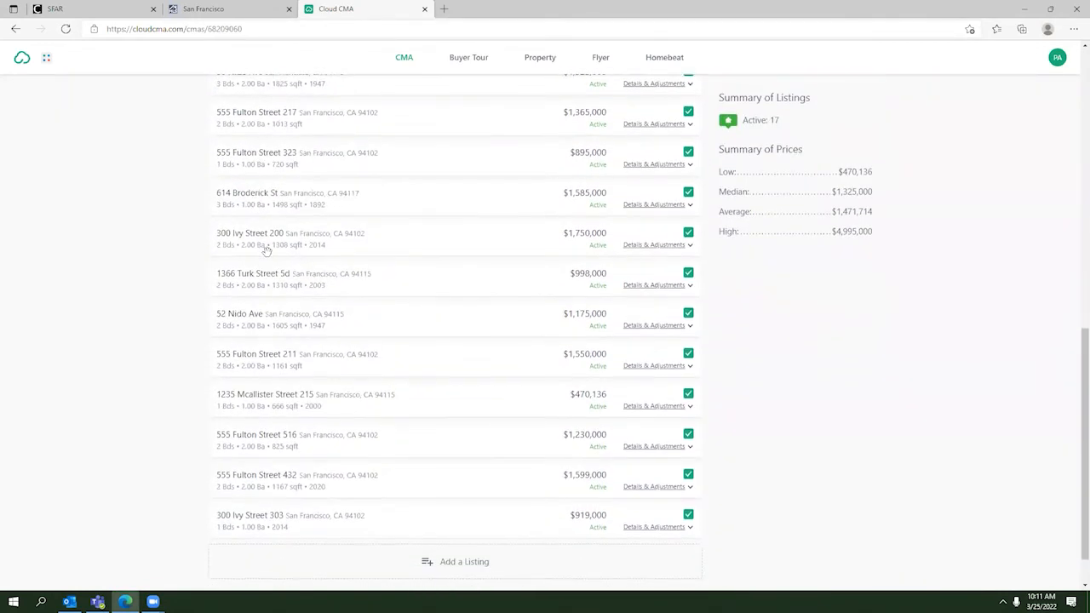
{"action": "scroll", "coordinate": [386, 478], "scroll_direction": "up", "scroll_amount": 8}
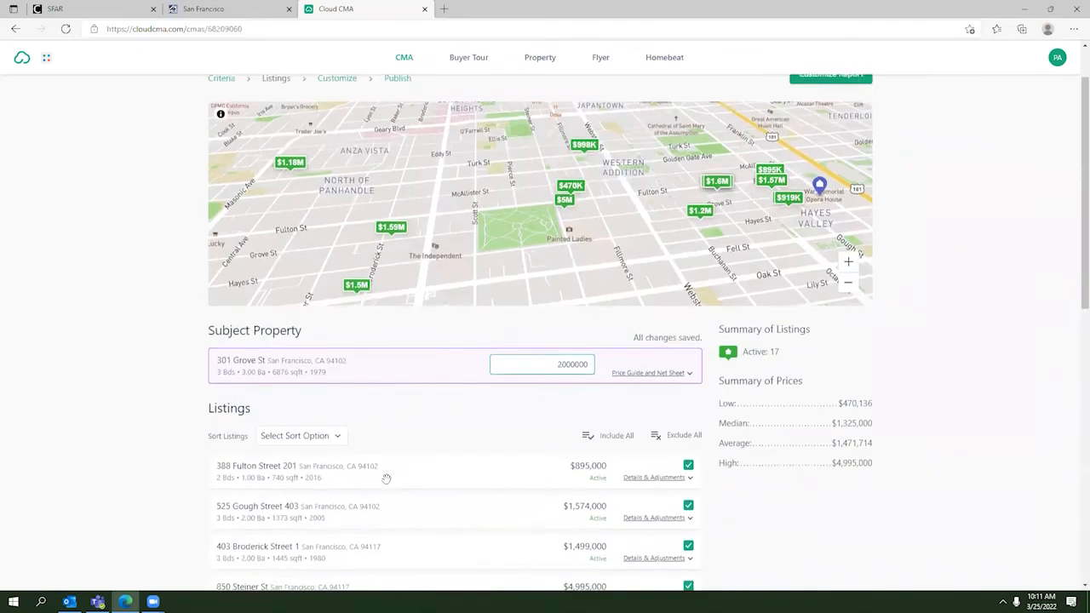
{"action": "scroll", "coordinate": [619, 413], "scroll_direction": "down", "scroll_amount": 1}
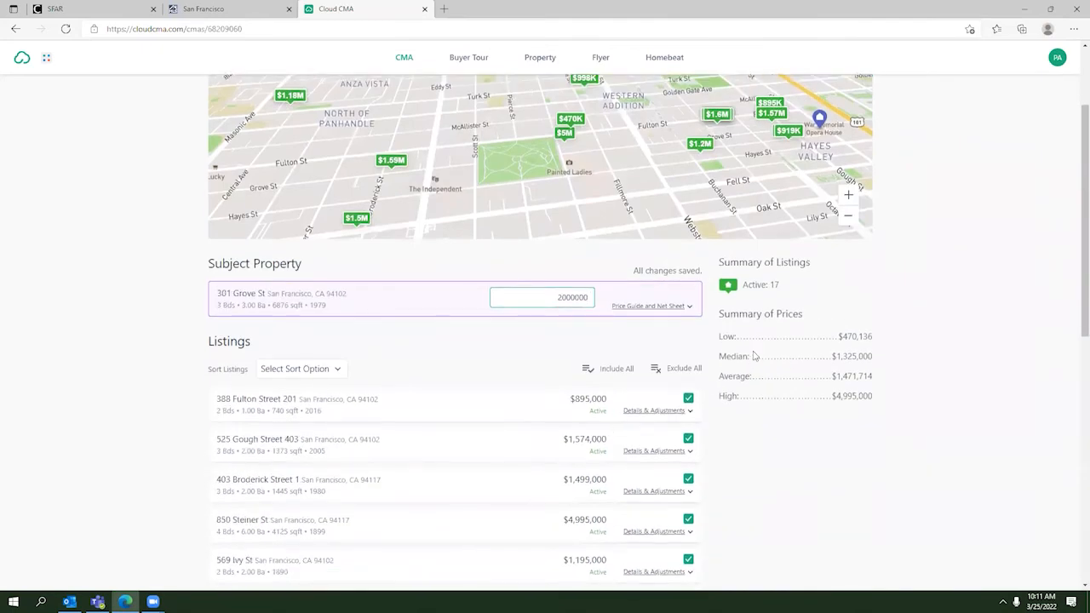
Step: Expand Details & Adjustments for the first comparable listing
{"action": "left_click", "coordinate": [656, 410]}
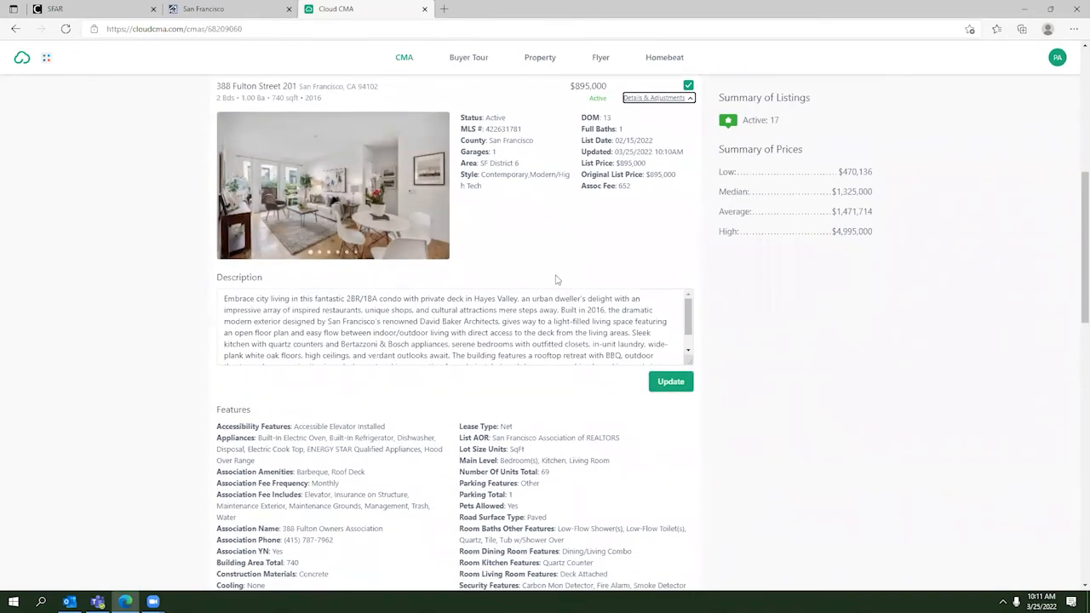
{"action": "scroll", "coordinate": [556, 280], "scroll_direction": "up", "scroll_amount": 2}
{"action": "scroll", "coordinate": [559, 280], "scroll_direction": "down", "scroll_amount": 3}
{"action": "scroll", "coordinate": [559, 280], "scroll_direction": "up", "scroll_amount": 3}
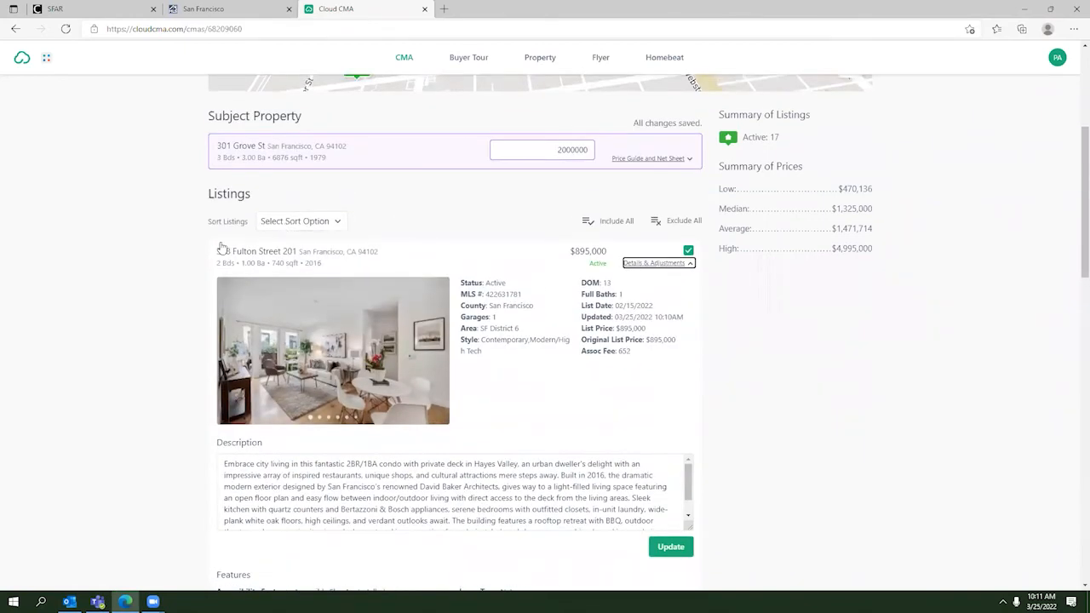
{"action": "scroll", "coordinate": [222, 247], "scroll_direction": "down", "scroll_amount": 20}
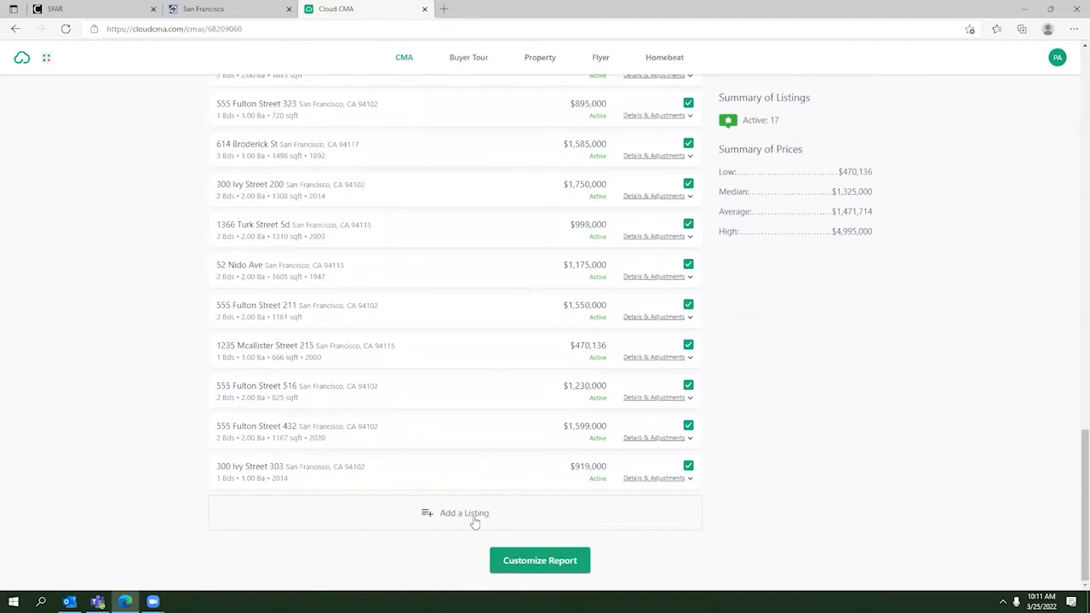
{"action": "scroll", "coordinate": [562, 398], "scroll_direction": "up", "scroll_amount": 20}
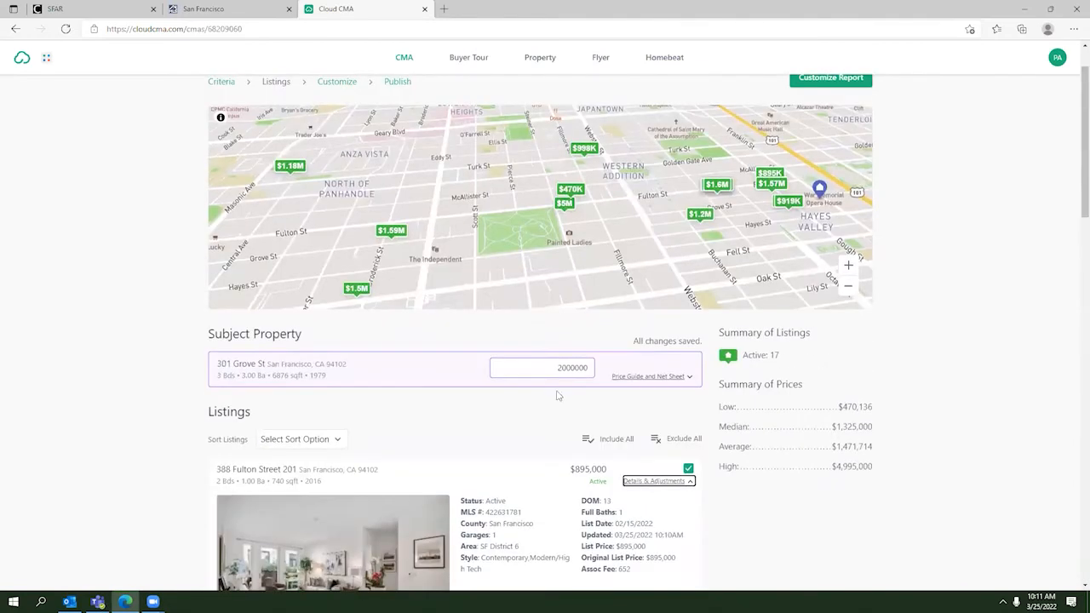
Step: Show the subject's Price Guide and Net Sheet with $2,000,000 net to seller
{"action": "left_click", "coordinate": [673, 377]}
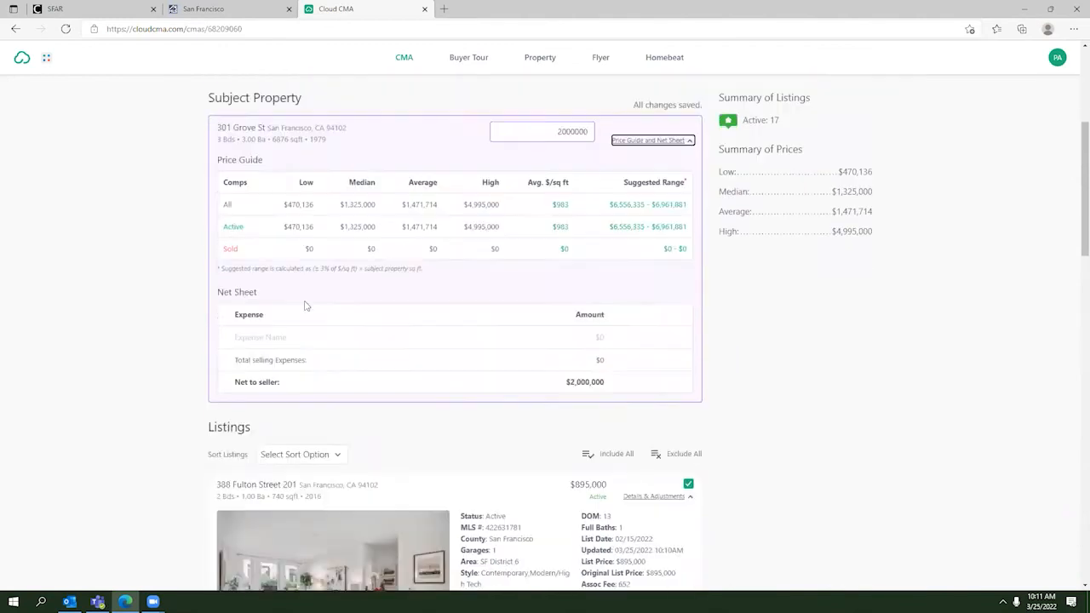
{"action": "scroll", "coordinate": [375, 179], "scroll_direction": "up", "scroll_amount": 2}
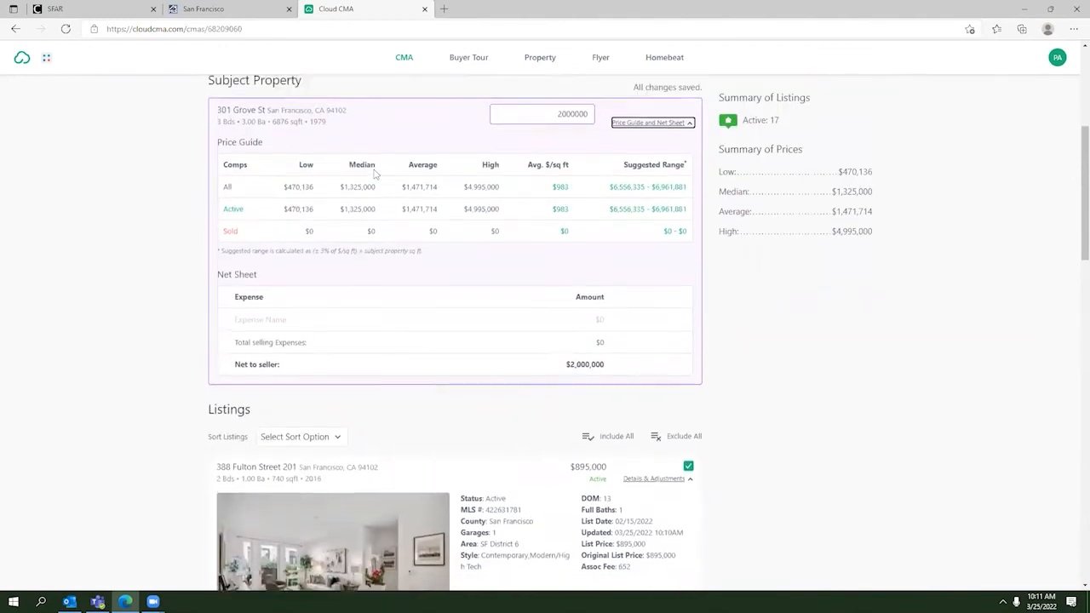
{"action": "scroll", "coordinate": [336, 270], "scroll_direction": "down", "scroll_amount": 20}
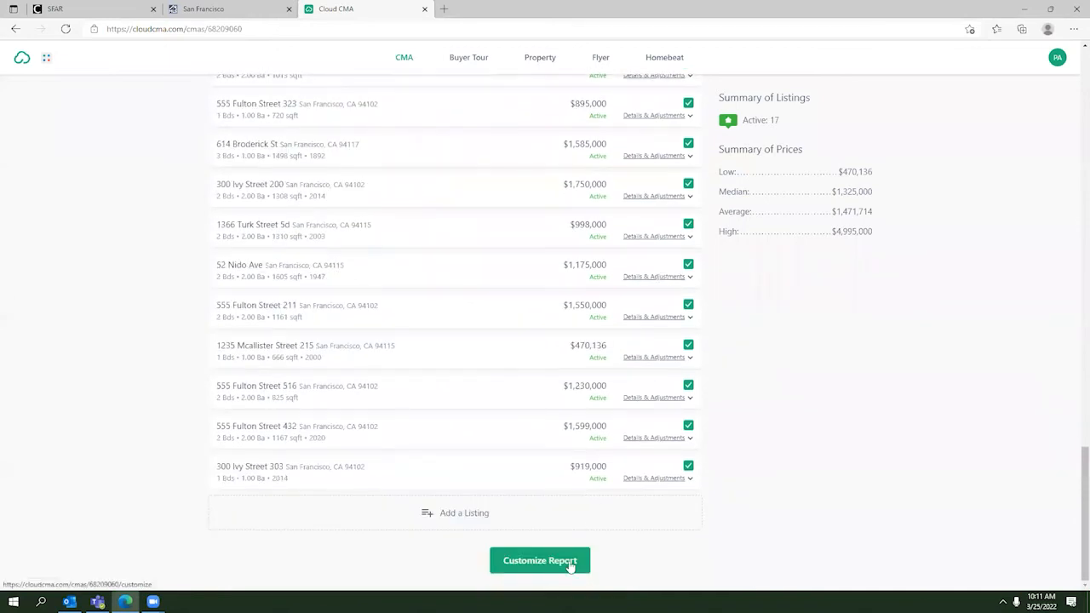
Step: Move on to the Customize CMA Report page and look over the page list
{"action": "left_click", "coordinate": [568, 563]}
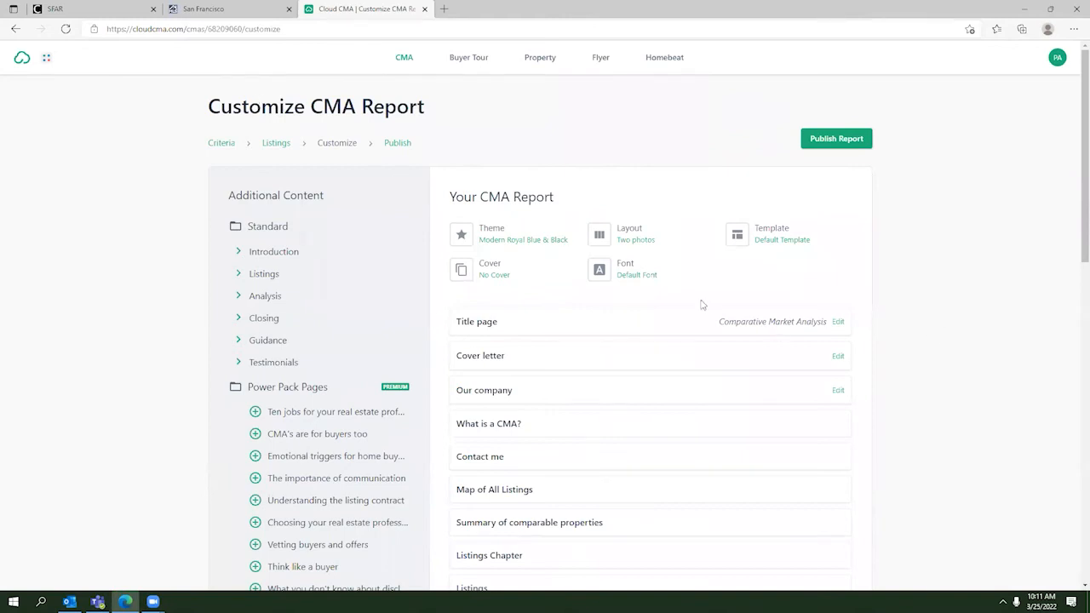
{"action": "scroll", "coordinate": [702, 304], "scroll_direction": "down", "scroll_amount": 1}
{"action": "scroll", "coordinate": [664, 295], "scroll_direction": "down", "scroll_amount": 2}
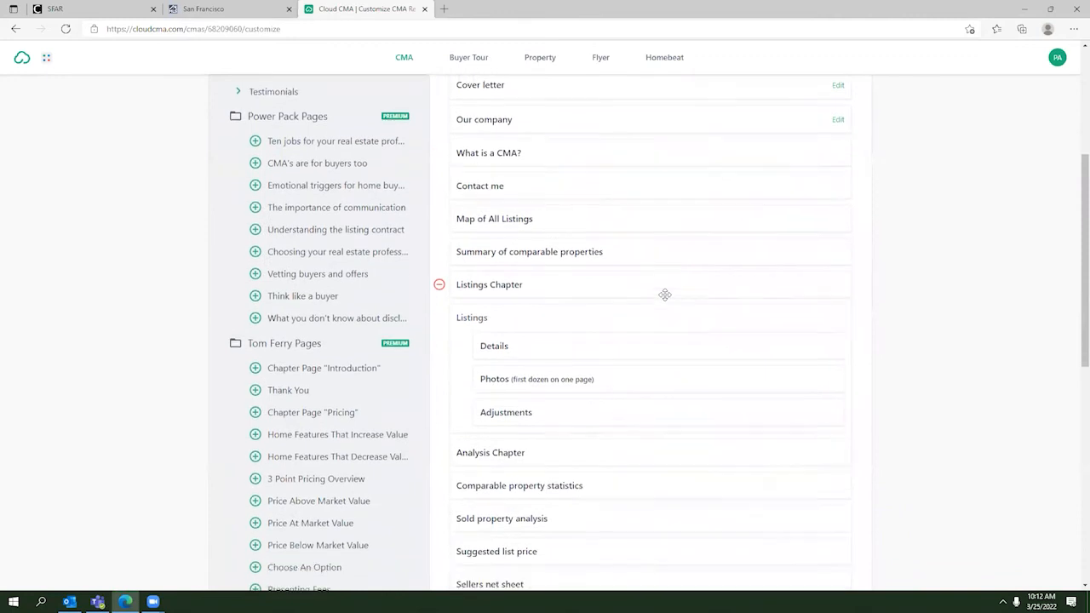
{"action": "scroll", "coordinate": [664, 295], "scroll_direction": "down", "scroll_amount": 3}
{"action": "scroll", "coordinate": [664, 298], "scroll_direction": "up", "scroll_amount": 5}
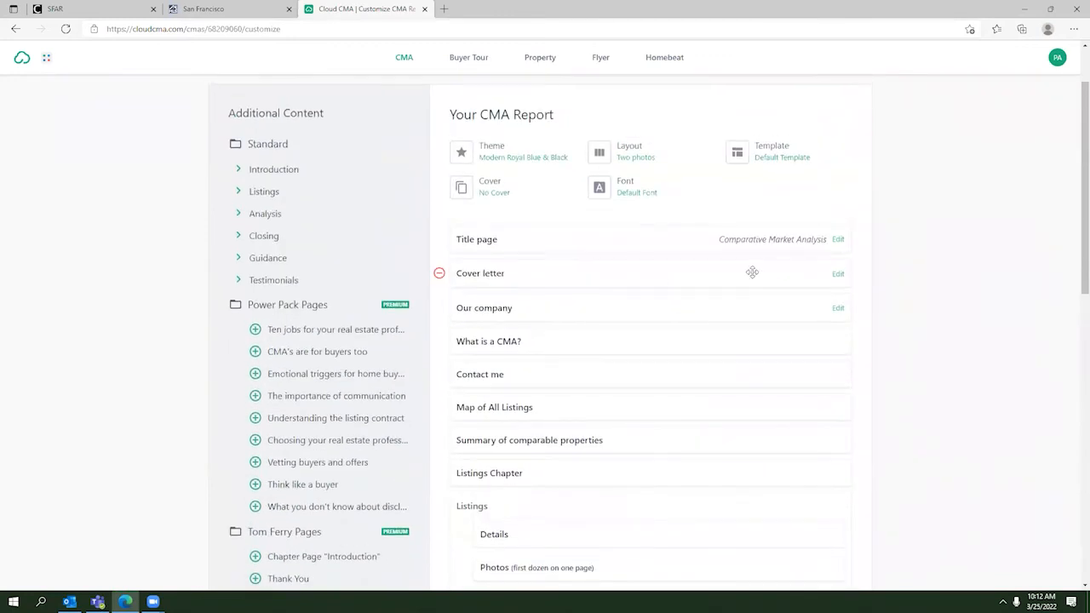
{"action": "scroll", "coordinate": [720, 288], "scroll_direction": "down", "scroll_amount": 1}
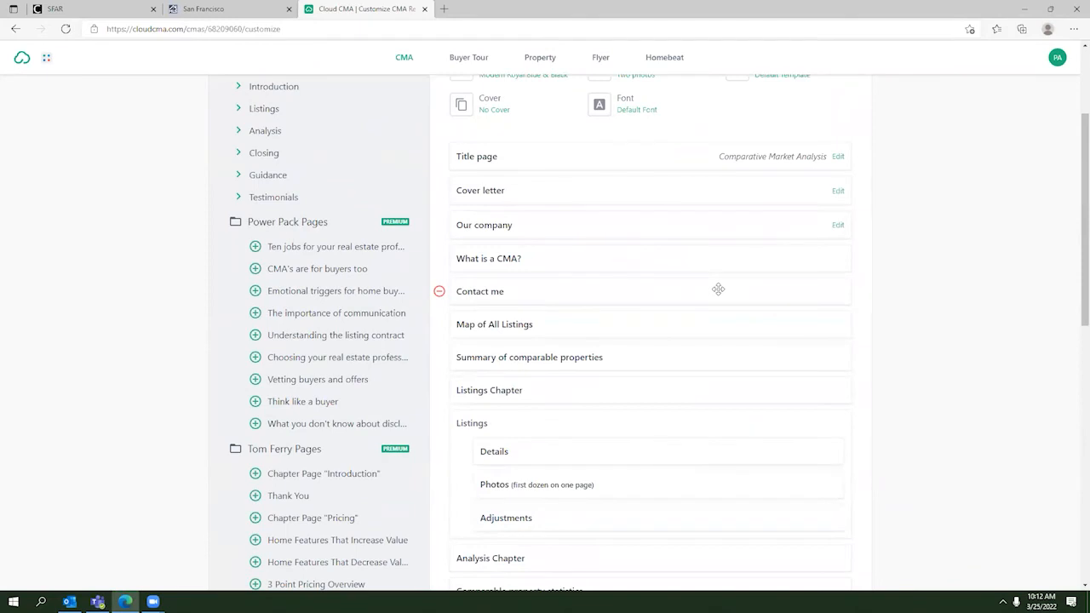
{"action": "scroll", "coordinate": [717, 289], "scroll_direction": "up", "scroll_amount": 1}
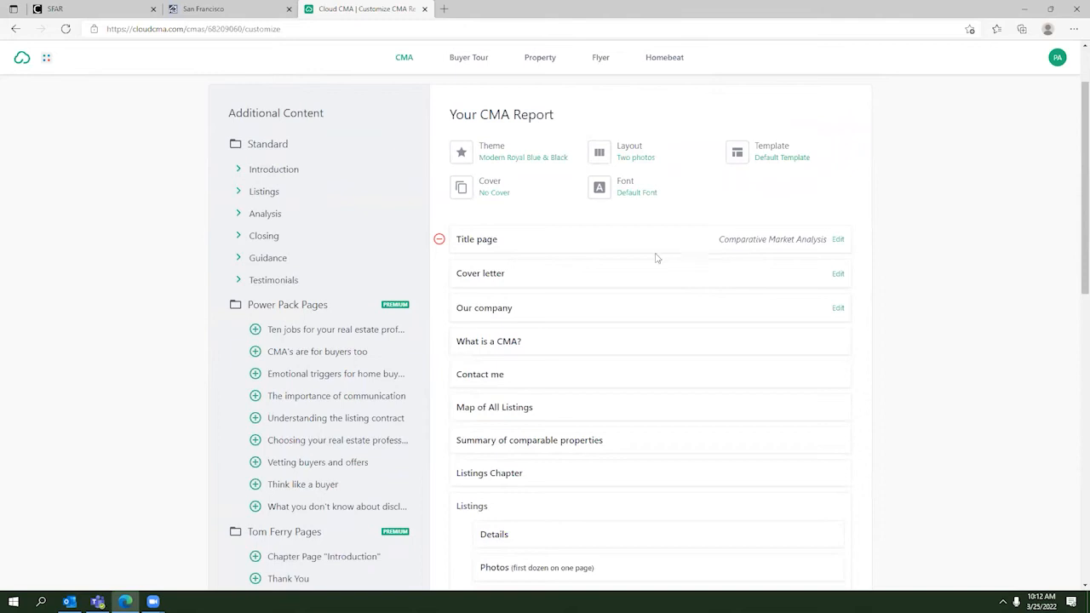
Step: Preview the Title page as a PDF, then close the preview
{"action": "left_click", "coordinate": [837, 242]}
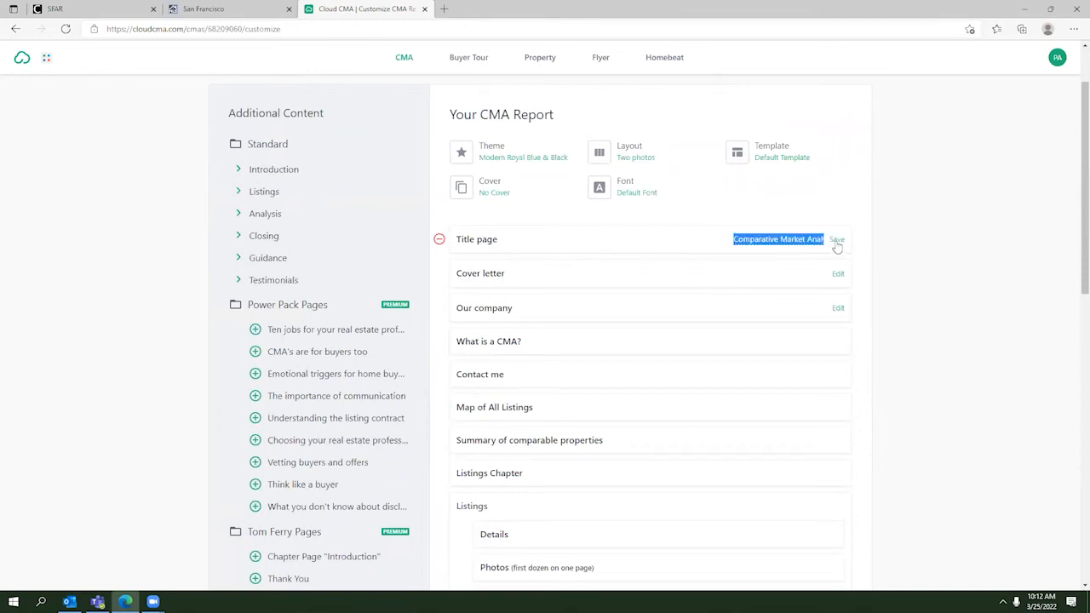
{"action": "left_click", "coordinate": [468, 242]}
{"action": "left_click", "coordinate": [468, 242]}
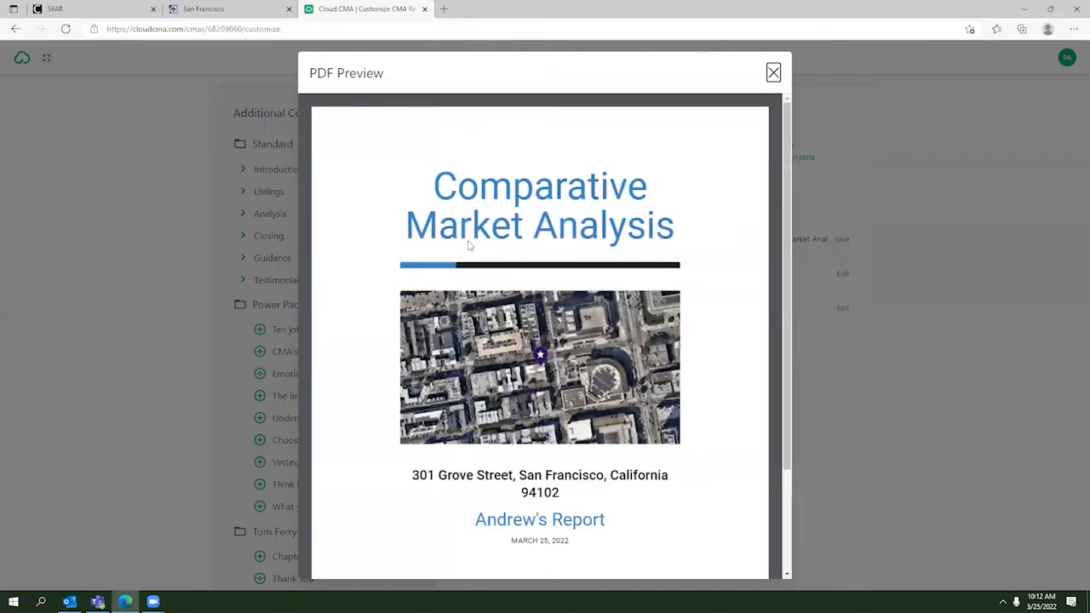
{"action": "scroll", "coordinate": [517, 230], "scroll_direction": "down", "scroll_amount": 1}
{"action": "scroll", "coordinate": [494, 209], "scroll_direction": "up", "scroll_amount": 1}
{"action": "scroll", "coordinate": [519, 217], "scroll_direction": "down", "scroll_amount": 1}
{"action": "scroll", "coordinate": [518, 217], "scroll_direction": "down", "scroll_amount": 1}
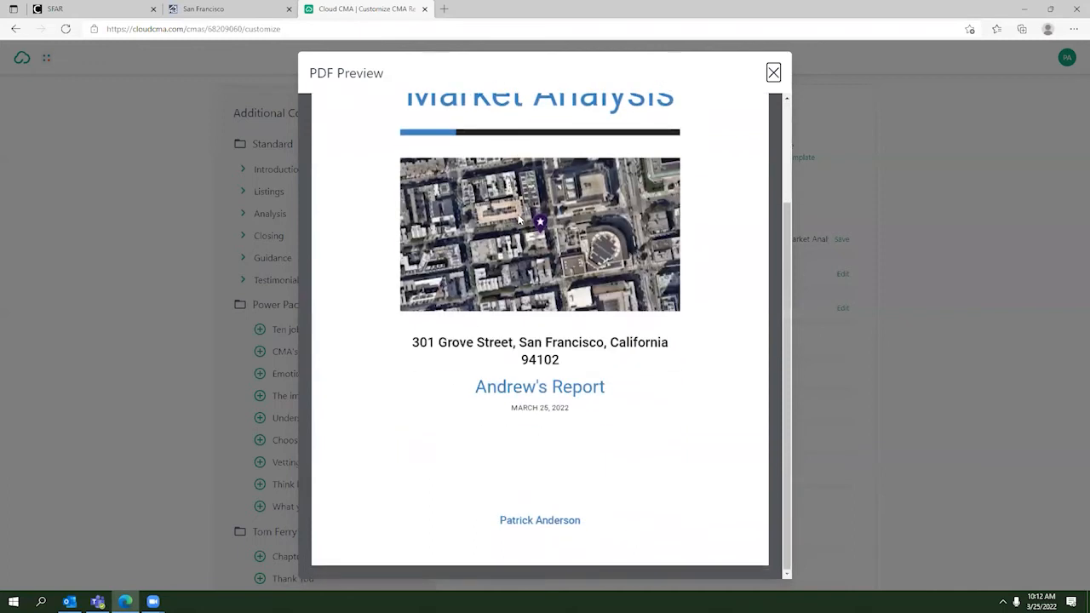
{"action": "left_click", "coordinate": [773, 73]}
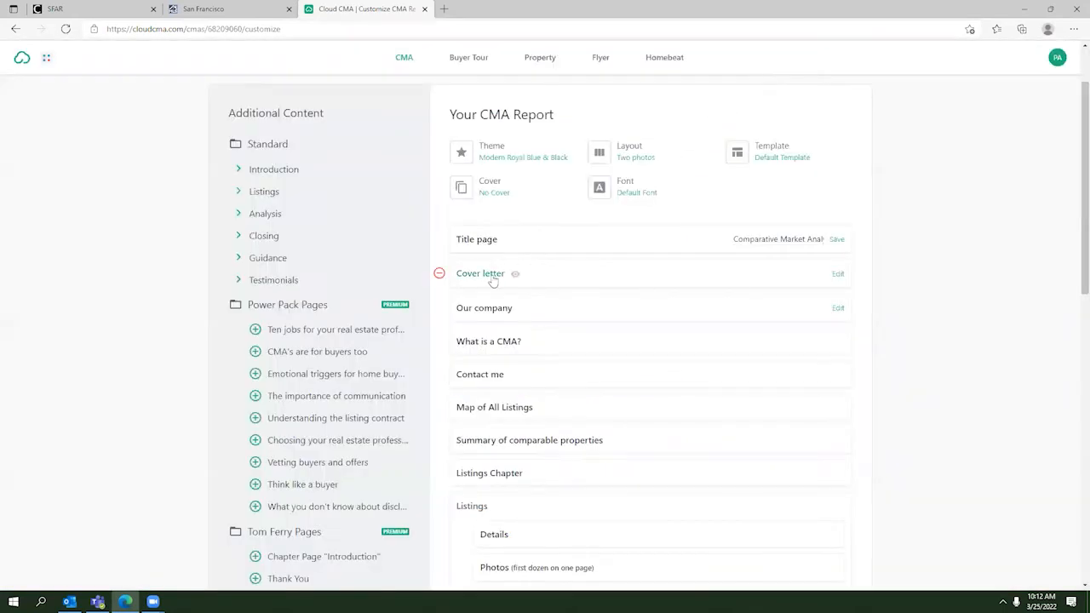
Step: Preview the Cover letter page, then close the preview
{"action": "left_click", "coordinate": [492, 277]}
{"action": "scroll", "coordinate": [491, 279], "scroll_direction": "down", "scroll_amount": 2}
{"action": "scroll", "coordinate": [491, 279], "scroll_direction": "up", "scroll_amount": 2}
{"action": "left_click", "coordinate": [772, 72]}
Step: Remove the Our company page from the report and review the remaining sections
{"action": "left_click", "coordinate": [439, 309]}
{"action": "scroll", "coordinate": [556, 309], "scroll_direction": "down", "scroll_amount": 2}
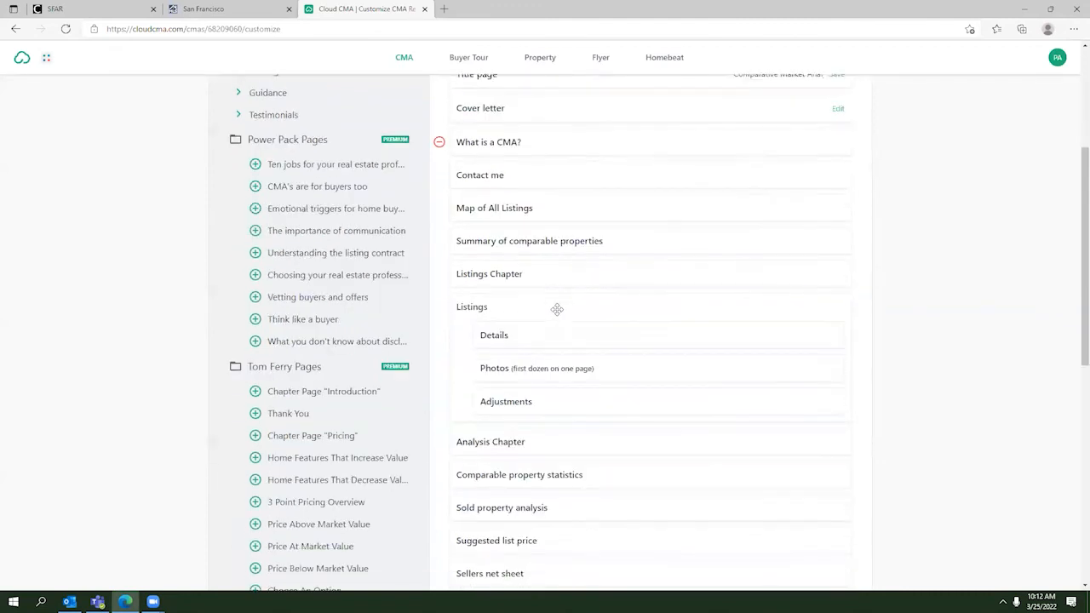
{"action": "scroll", "coordinate": [556, 309], "scroll_direction": "down", "scroll_amount": 6}
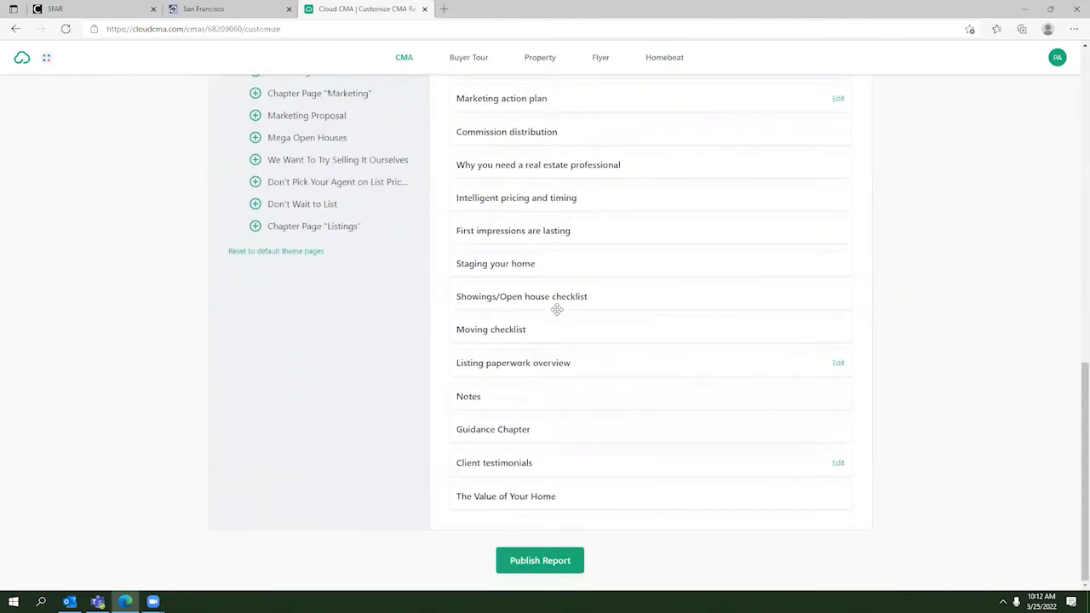
{"action": "scroll", "coordinate": [562, 317], "scroll_direction": "up", "scroll_amount": 6}
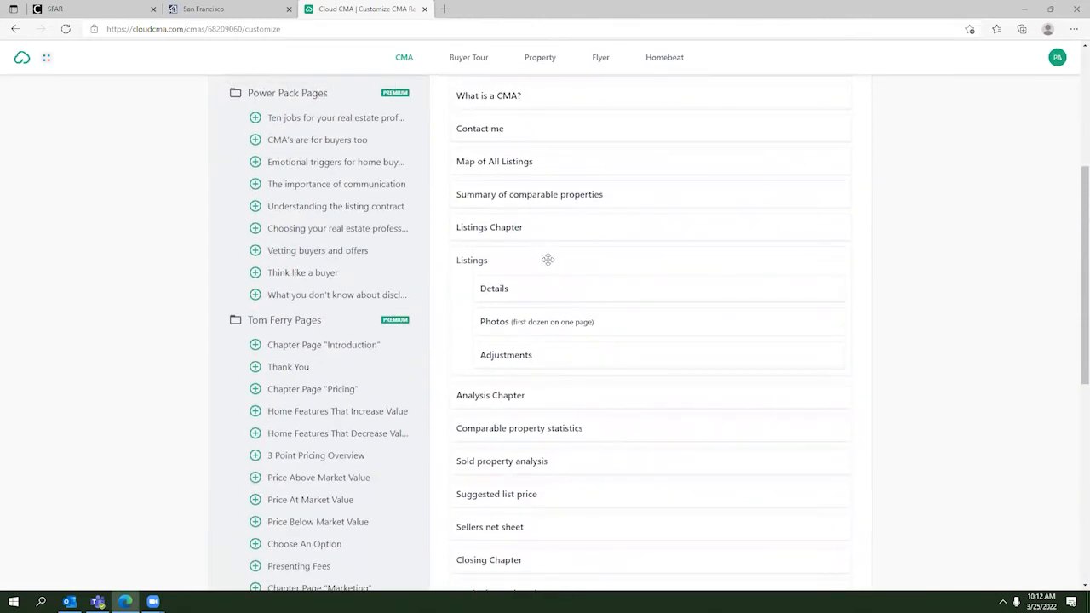
{"action": "scroll", "coordinate": [547, 260], "scroll_direction": "up", "scroll_amount": 2}
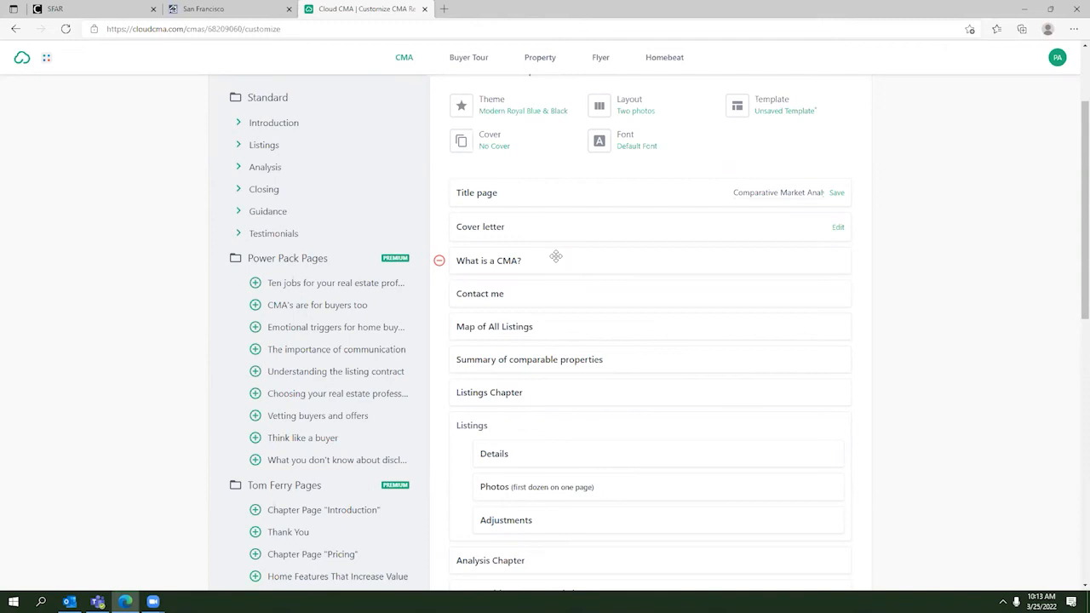
{"action": "scroll", "coordinate": [555, 256], "scroll_direction": "up", "scroll_amount": 3}
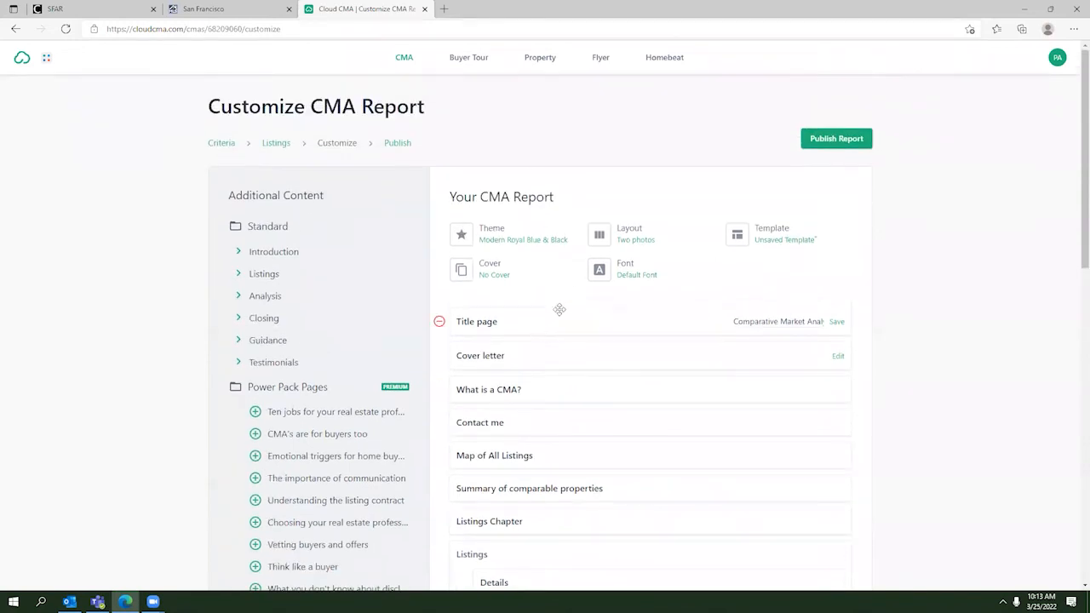
{"action": "scroll", "coordinate": [560, 309], "scroll_direction": "down", "scroll_amount": 6}
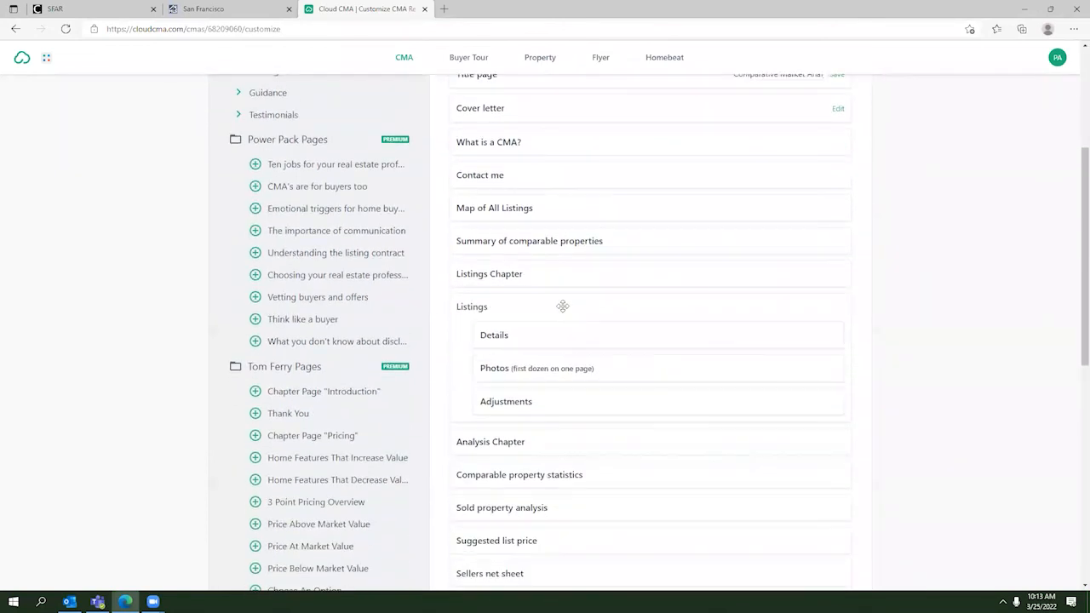
{"action": "scroll", "coordinate": [561, 306], "scroll_direction": "up", "scroll_amount": 5}
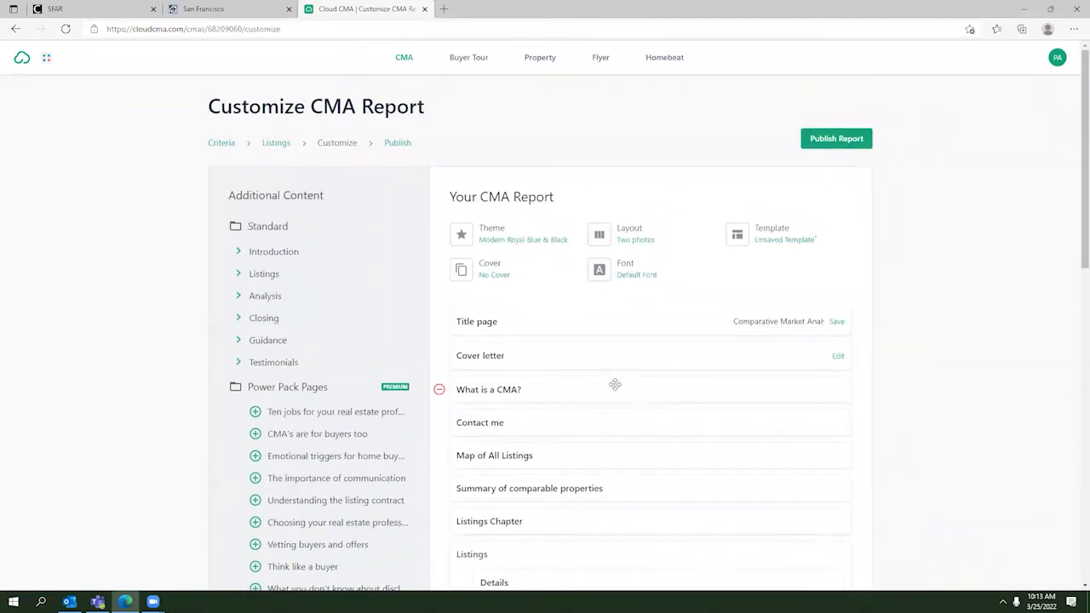
{"action": "scroll", "coordinate": [614, 383], "scroll_direction": "down", "scroll_amount": 4}
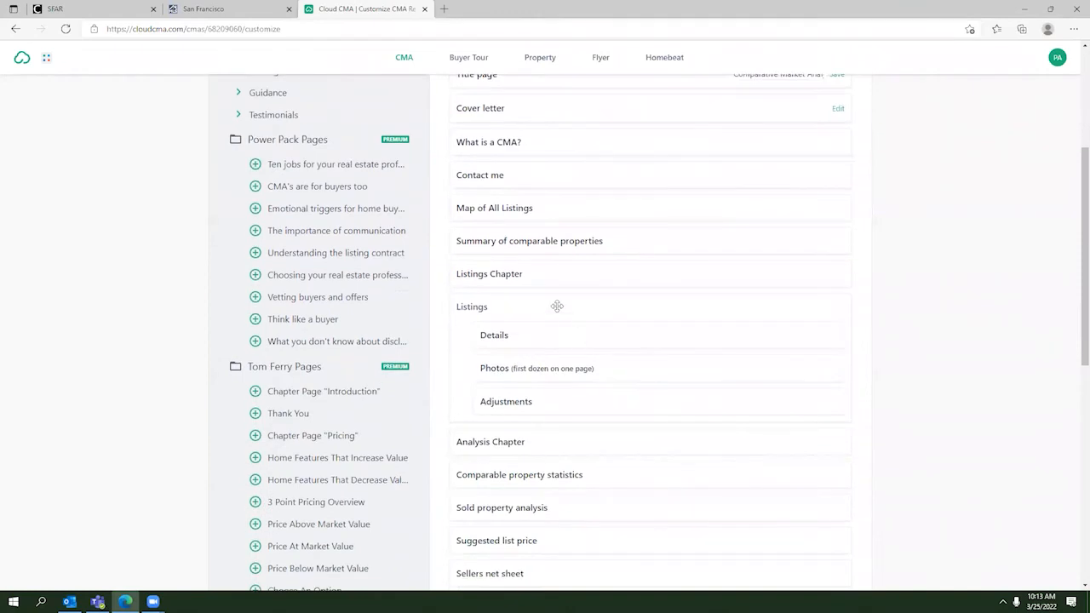
{"action": "scroll", "coordinate": [557, 307], "scroll_direction": "down", "scroll_amount": 10}
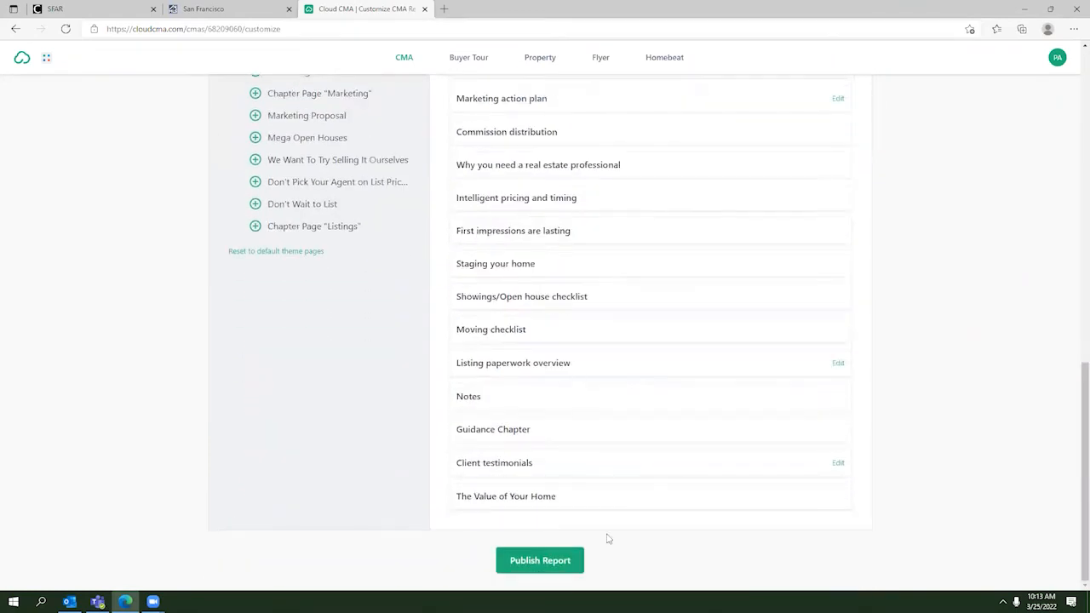
Step: Publish the report, open its 78-page PDF in a new tab, and return to Cloud CMA
{"action": "left_click", "coordinate": [551, 563]}
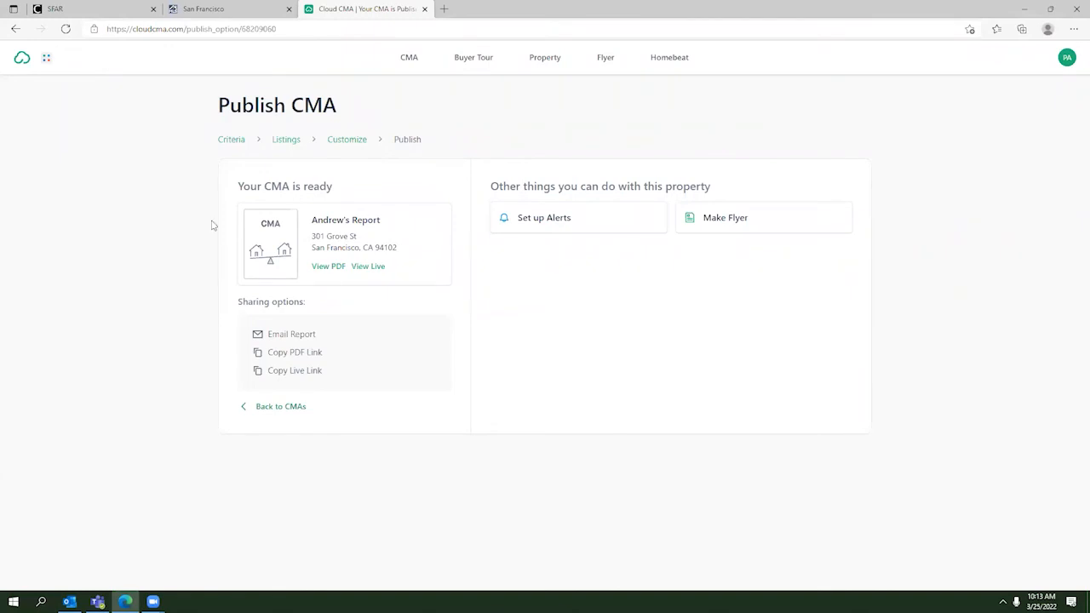
{"action": "left_click", "coordinate": [335, 270]}
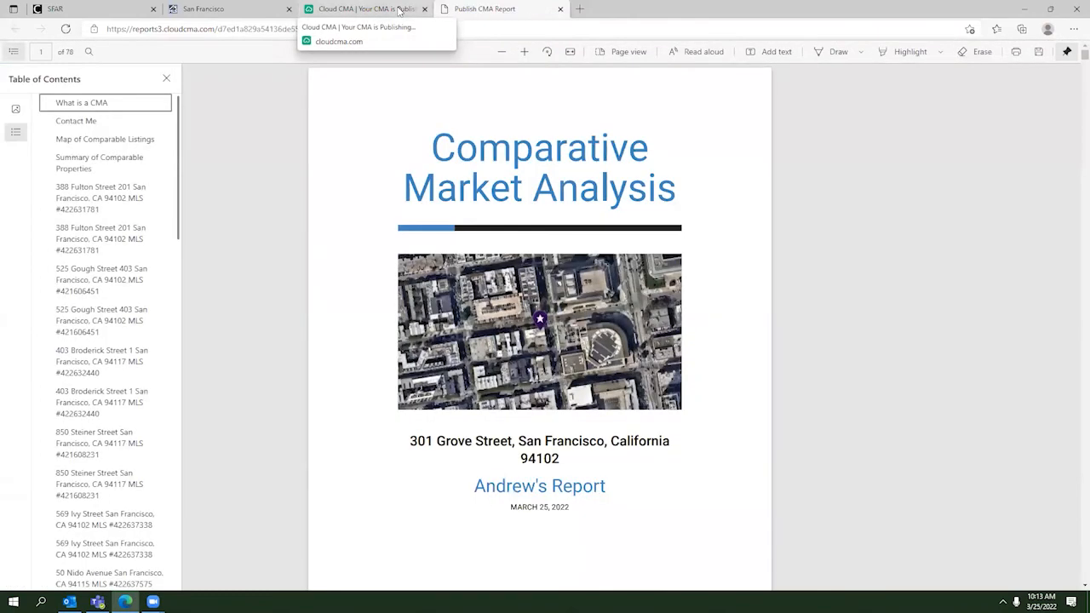
{"action": "left_click", "coordinate": [398, 10]}
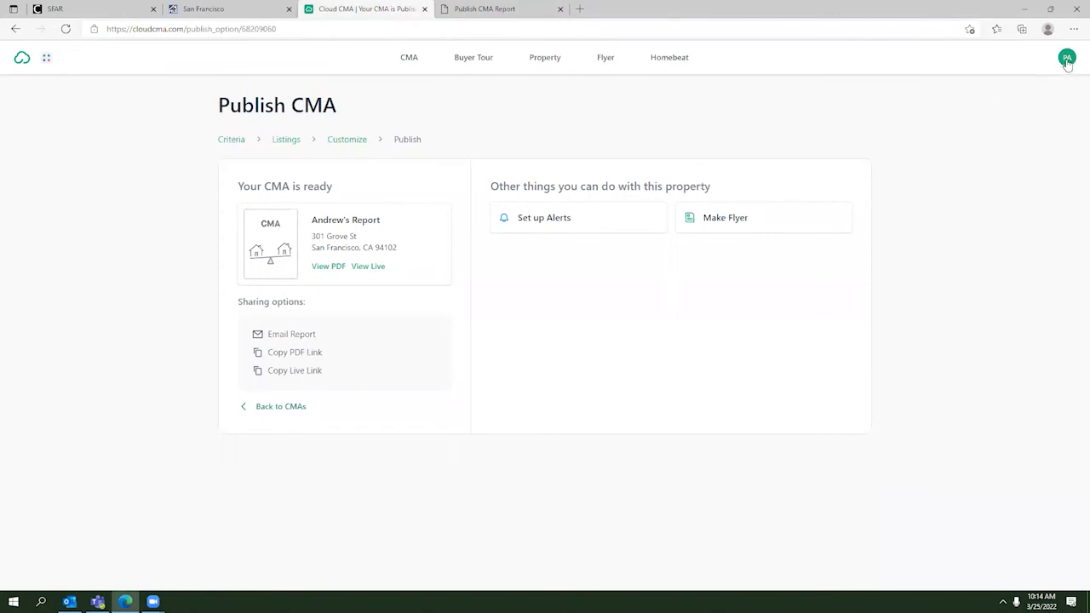
{"action": "left_click", "coordinate": [292, 335]}
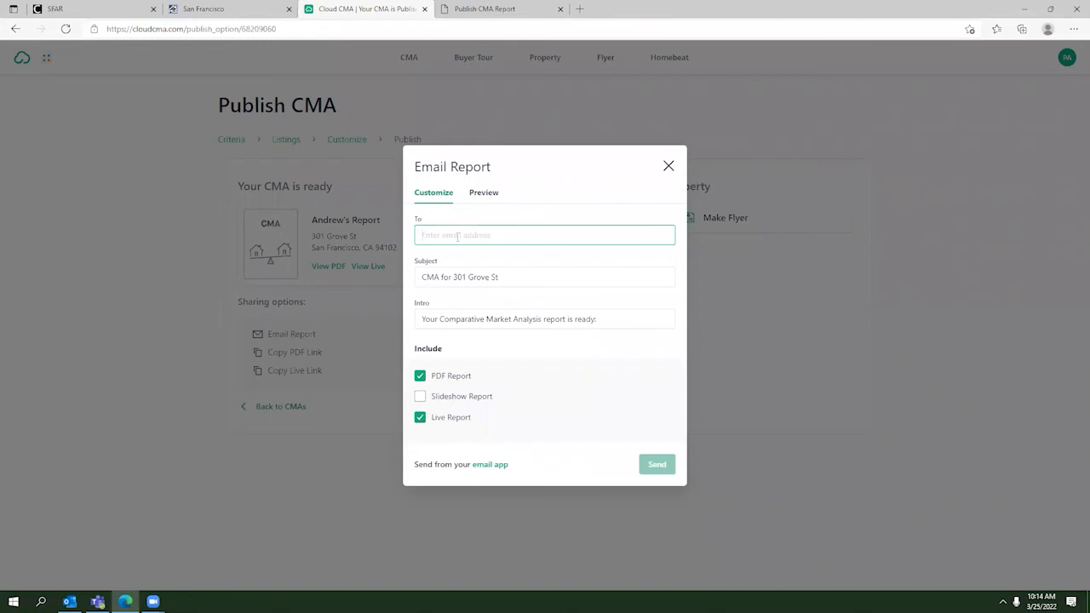
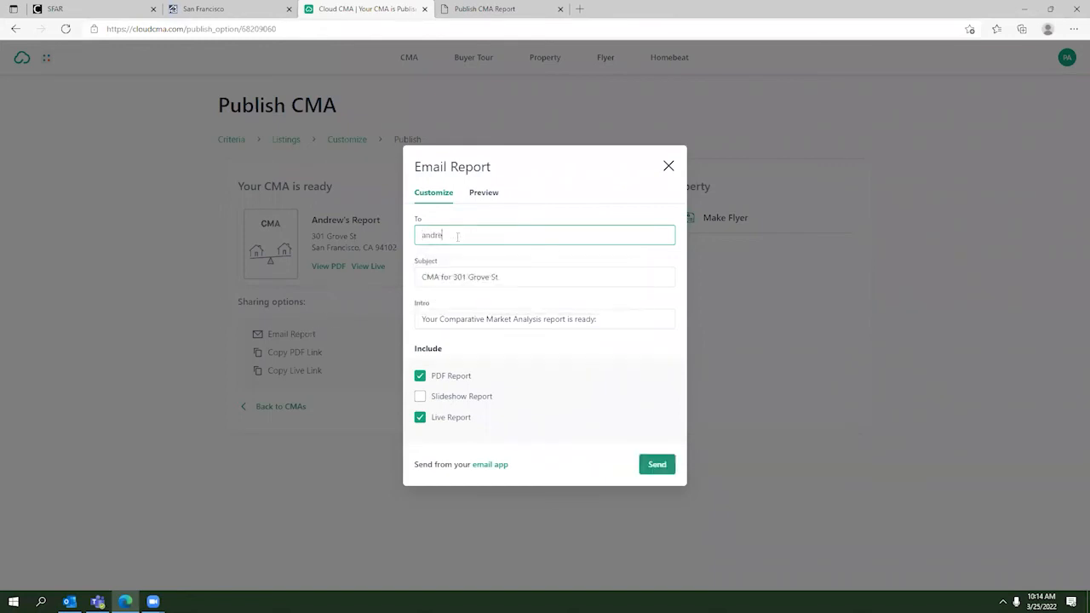
{"action": "left_click", "coordinate": [456, 277]}
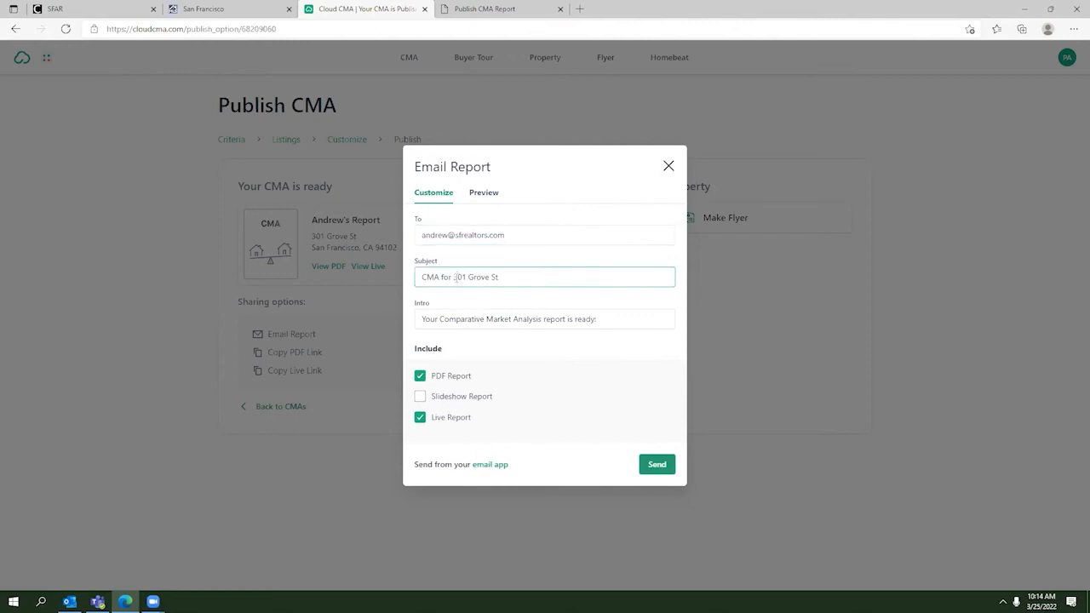
{"action": "left_click", "coordinate": [461, 317]}
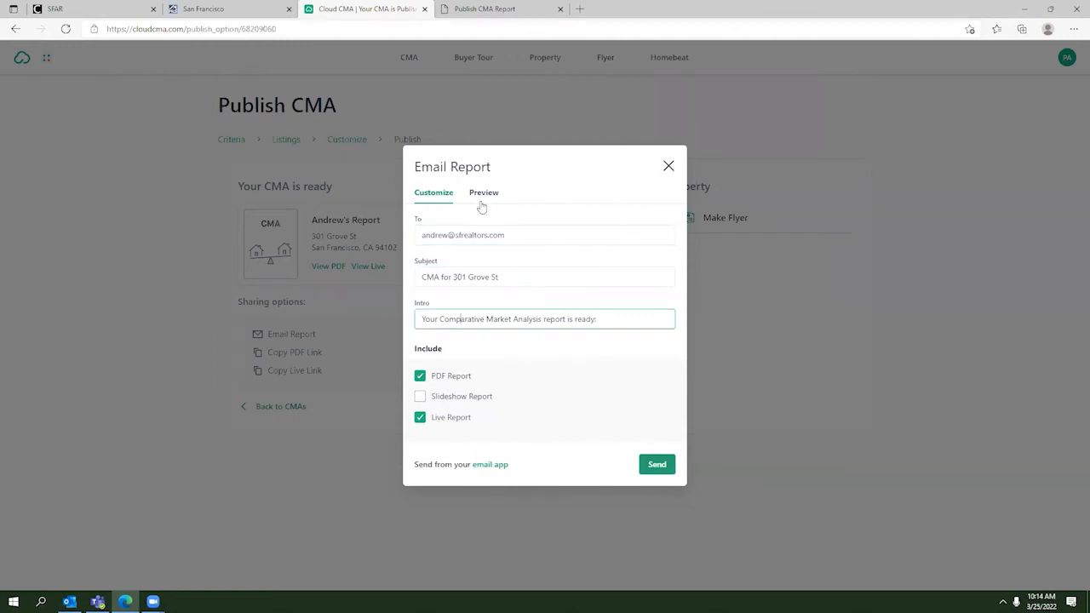
{"action": "left_click", "coordinate": [481, 196]}
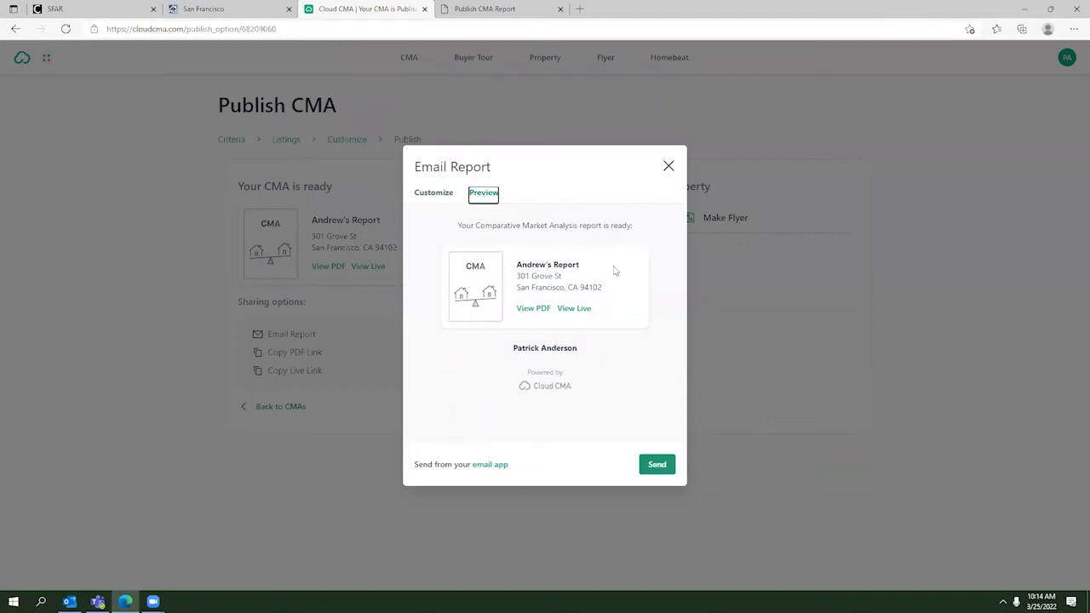
{"action": "left_click", "coordinate": [668, 167]}
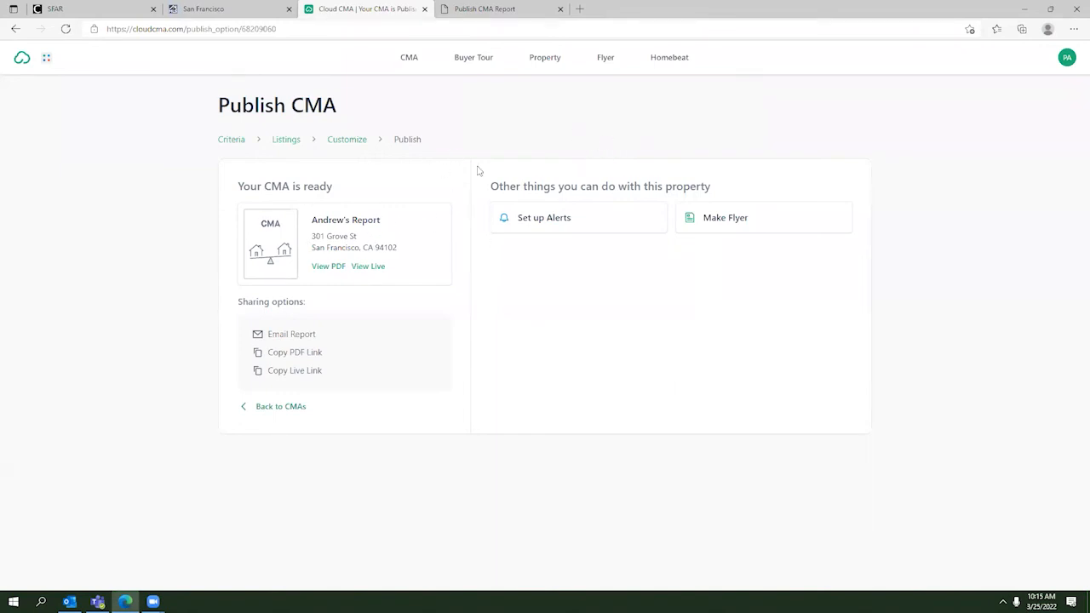
Step: Page through the CMA PDF from page 3 to page 34, then return to SFARMLS CMA Options
{"action": "left_click", "coordinate": [490, 16]}
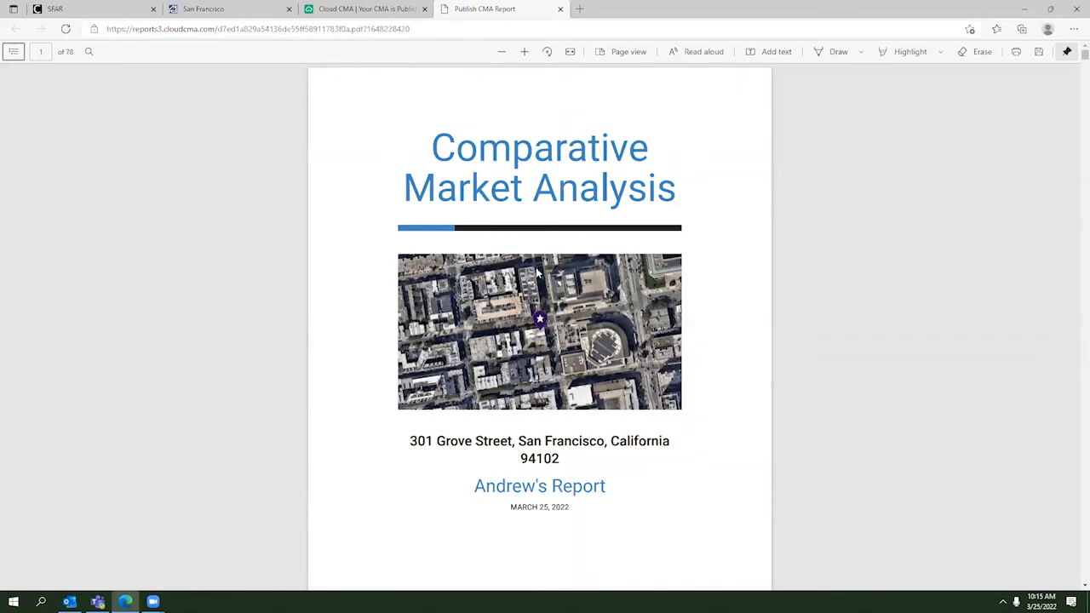
{"action": "scroll", "coordinate": [537, 272], "scroll_direction": "down", "scroll_amount": 1}
{"action": "scroll", "coordinate": [552, 396], "scroll_direction": "down", "scroll_amount": 6}
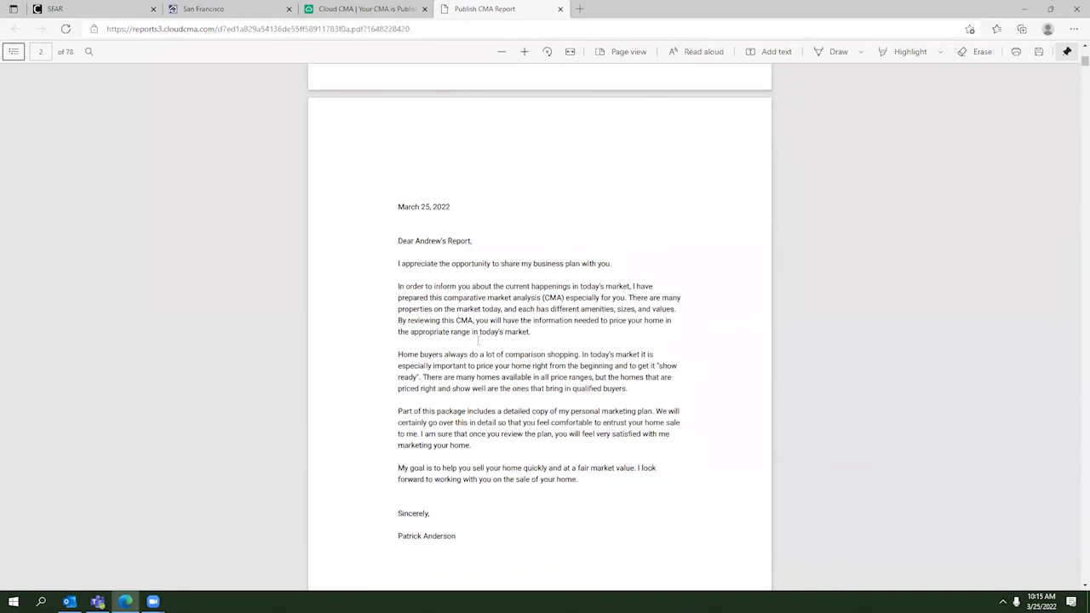
{"action": "scroll", "coordinate": [477, 340], "scroll_direction": "down", "scroll_amount": 1}
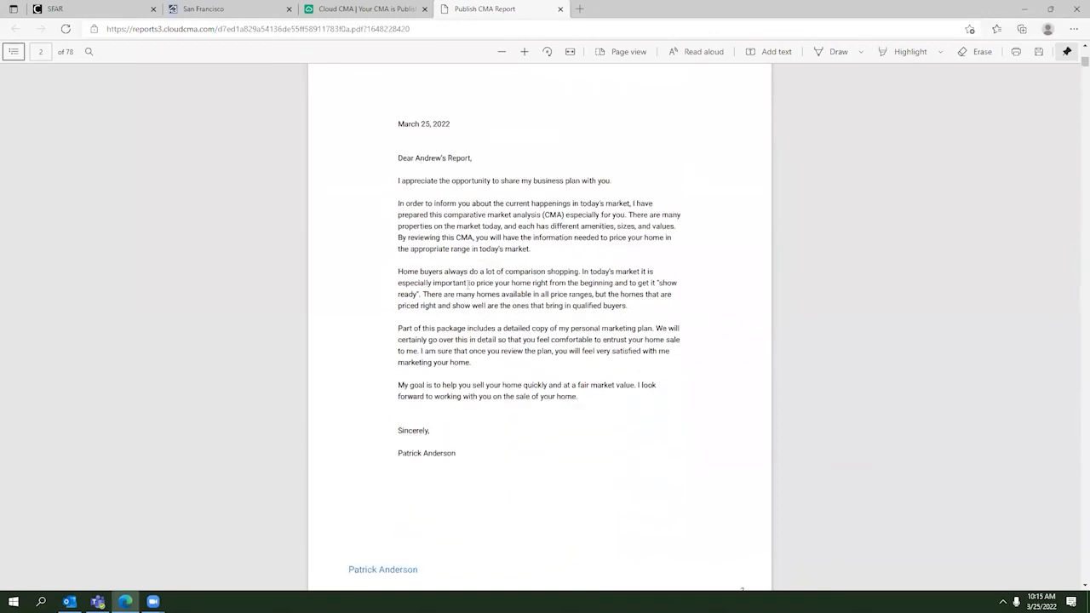
{"action": "scroll", "coordinate": [467, 283], "scroll_direction": "down", "scroll_amount": 6}
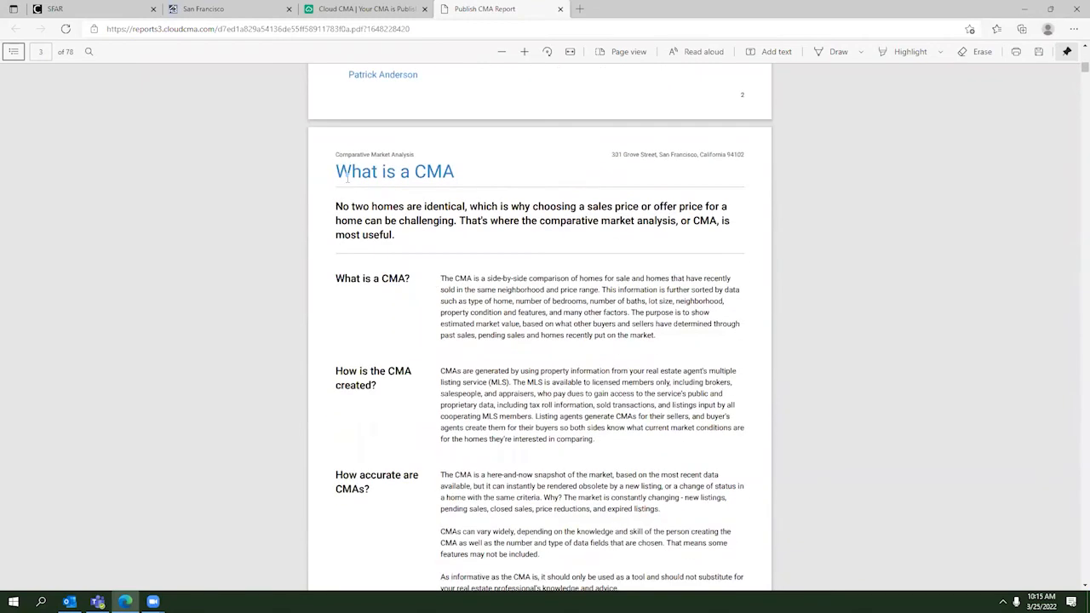
{"action": "scroll", "coordinate": [363, 160], "scroll_direction": "down", "scroll_amount": 9}
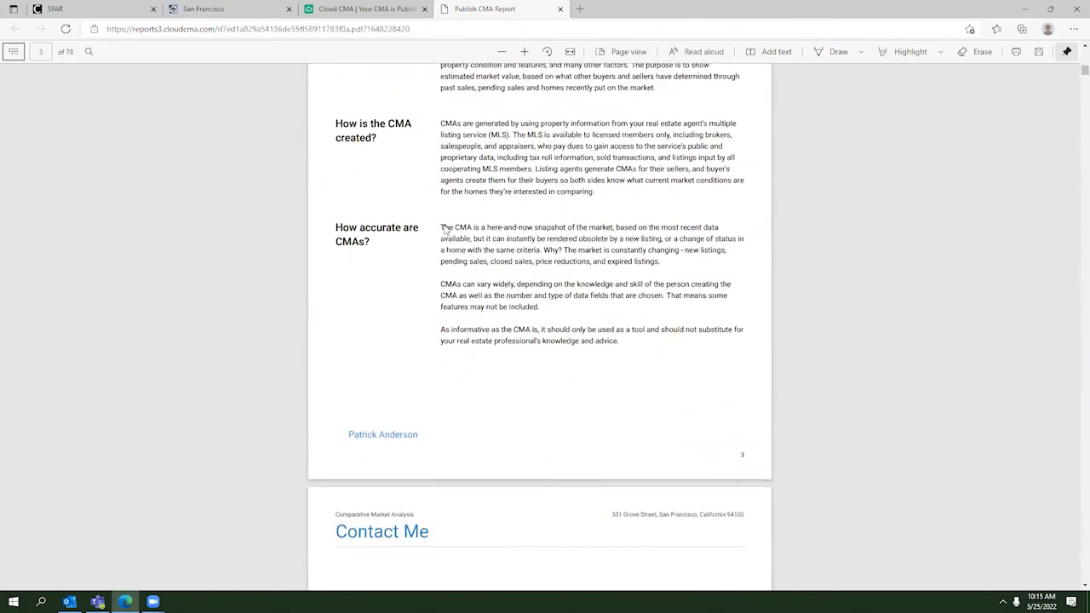
{"action": "scroll", "coordinate": [401, 316], "scroll_direction": "up", "scroll_amount": 2}
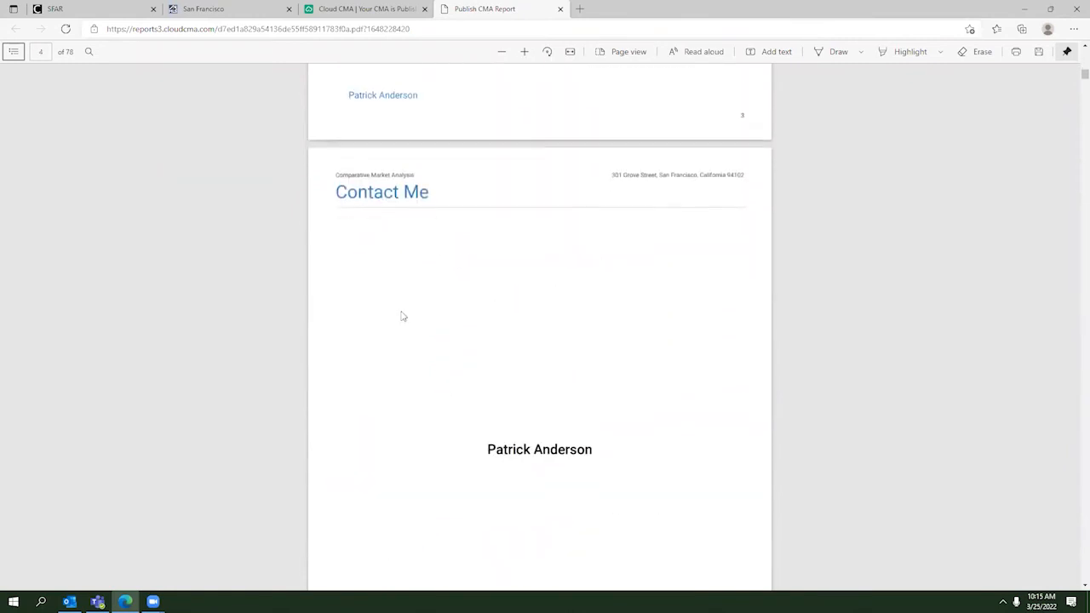
{"action": "scroll", "coordinate": [520, 316], "scroll_direction": "down", "scroll_amount": 2}
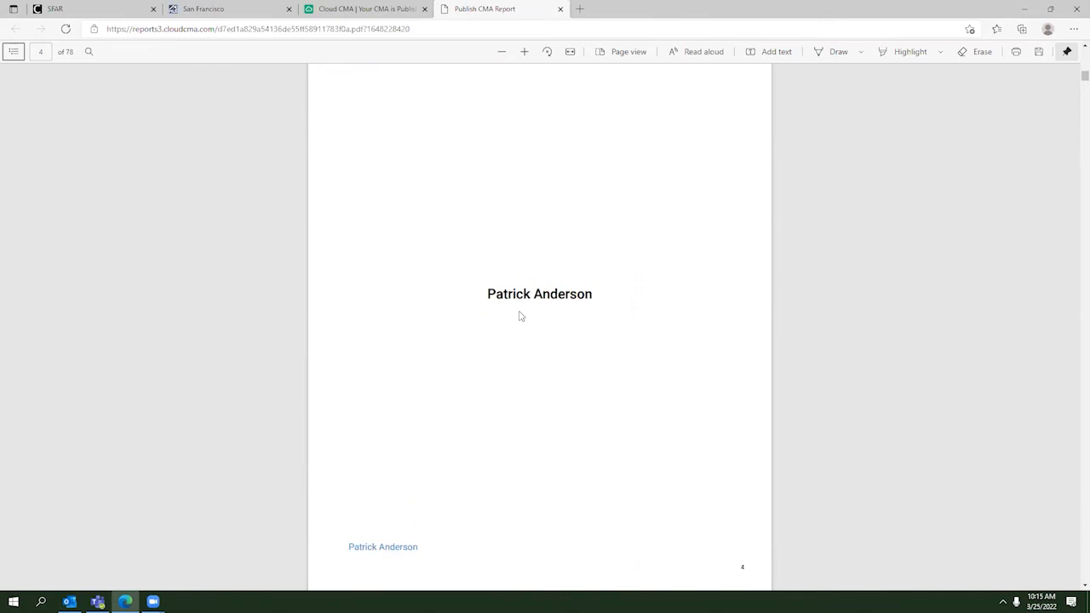
{"action": "scroll", "coordinate": [520, 316], "scroll_direction": "down", "scroll_amount": 5}
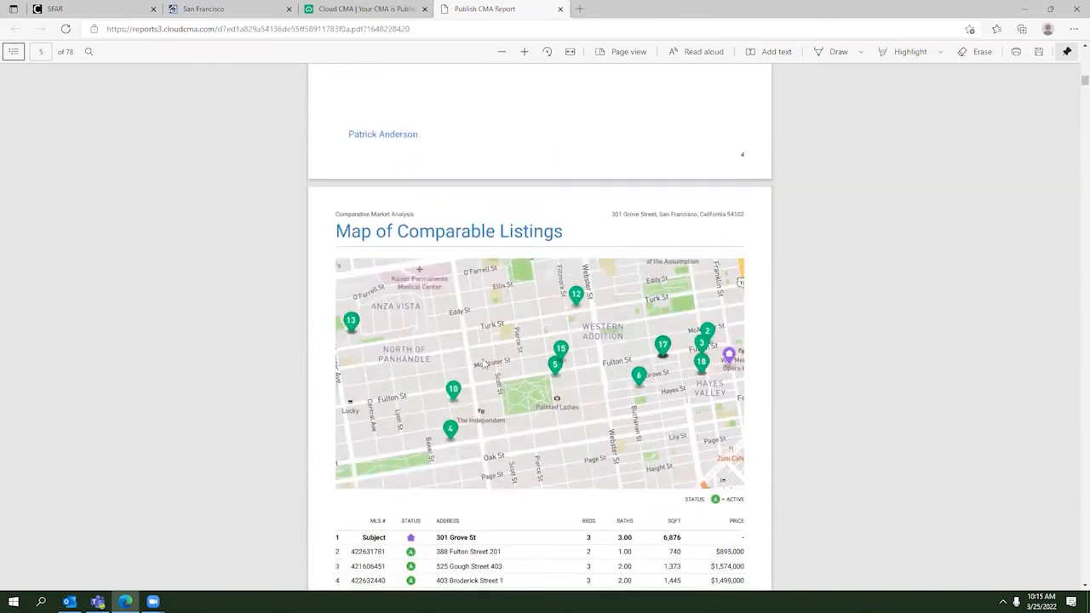
{"action": "scroll", "coordinate": [484, 363], "scroll_direction": "down", "scroll_amount": 1}
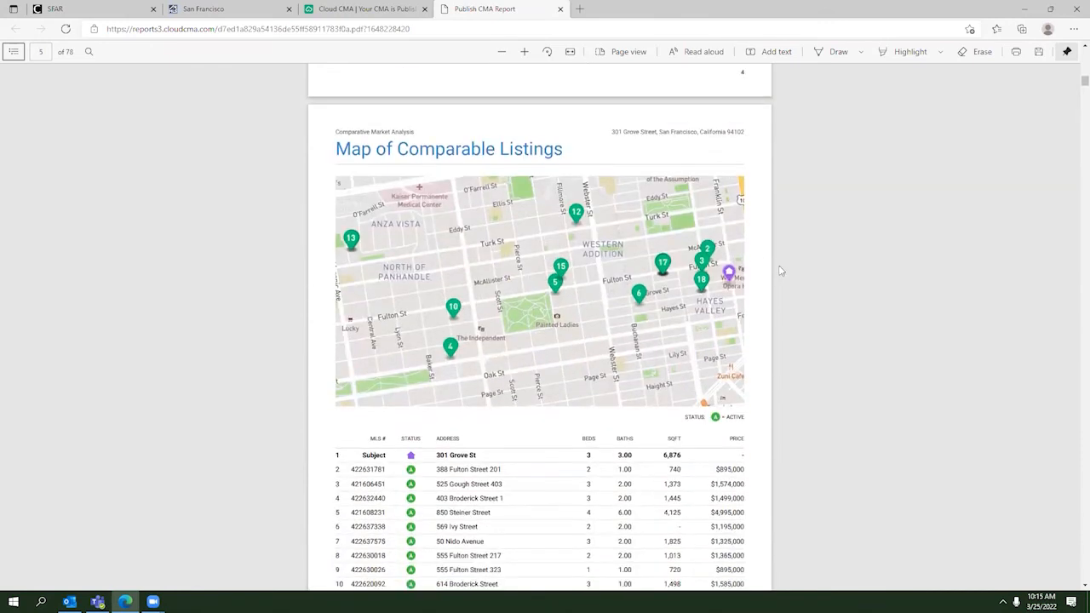
{"action": "scroll", "coordinate": [503, 306], "scroll_direction": "down", "scroll_amount": 1}
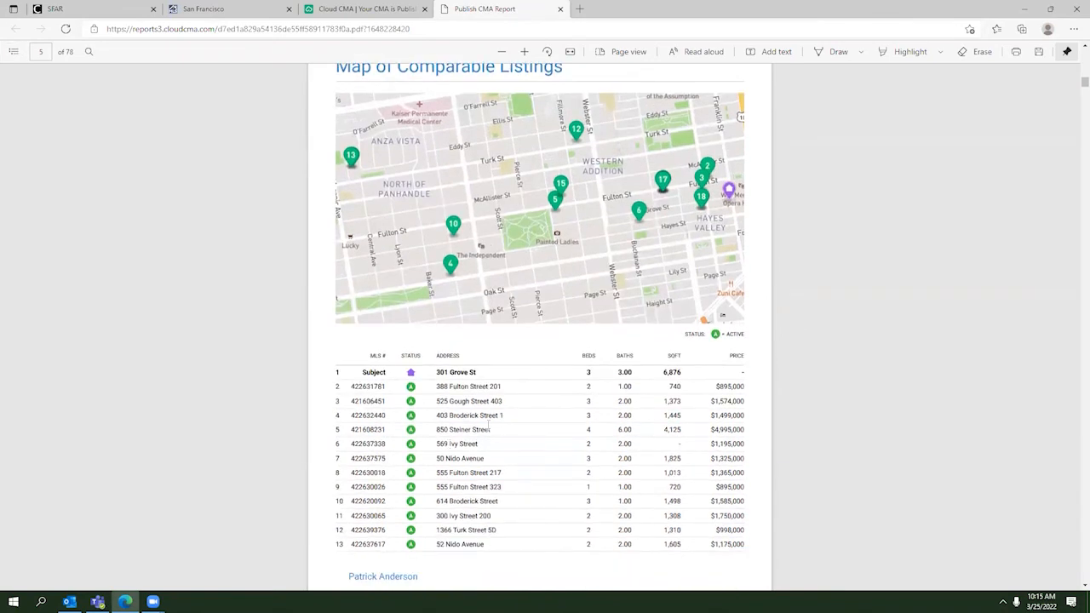
{"action": "scroll", "coordinate": [489, 428], "scroll_direction": "down", "scroll_amount": 12}
{"action": "scroll", "coordinate": [488, 424], "scroll_direction": "down", "scroll_amount": 16}
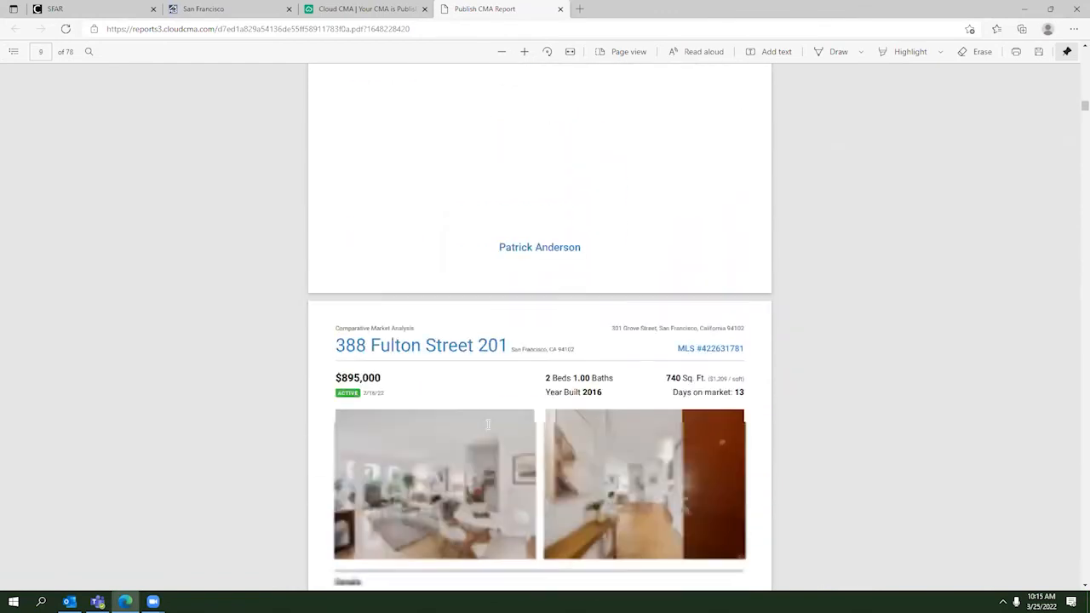
{"action": "scroll", "coordinate": [488, 424], "scroll_direction": "down", "scroll_amount": 4}
{"action": "scroll", "coordinate": [568, 382], "scroll_direction": "up", "scroll_amount": 2}
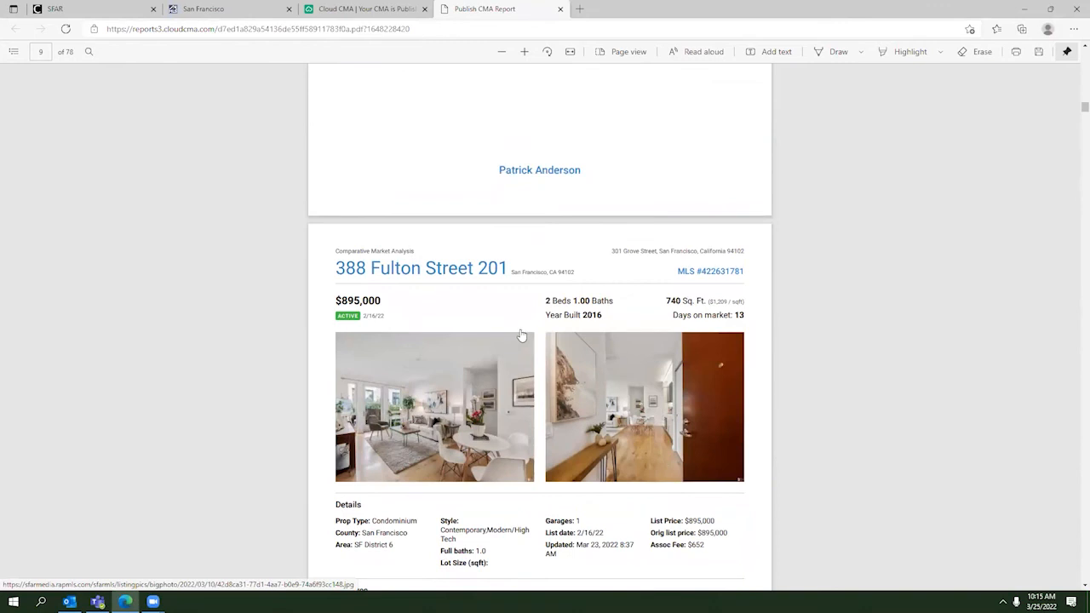
{"action": "scroll", "coordinate": [424, 305], "scroll_direction": "down", "scroll_amount": 2}
{"action": "scroll", "coordinate": [400, 294], "scroll_direction": "up", "scroll_amount": 1}
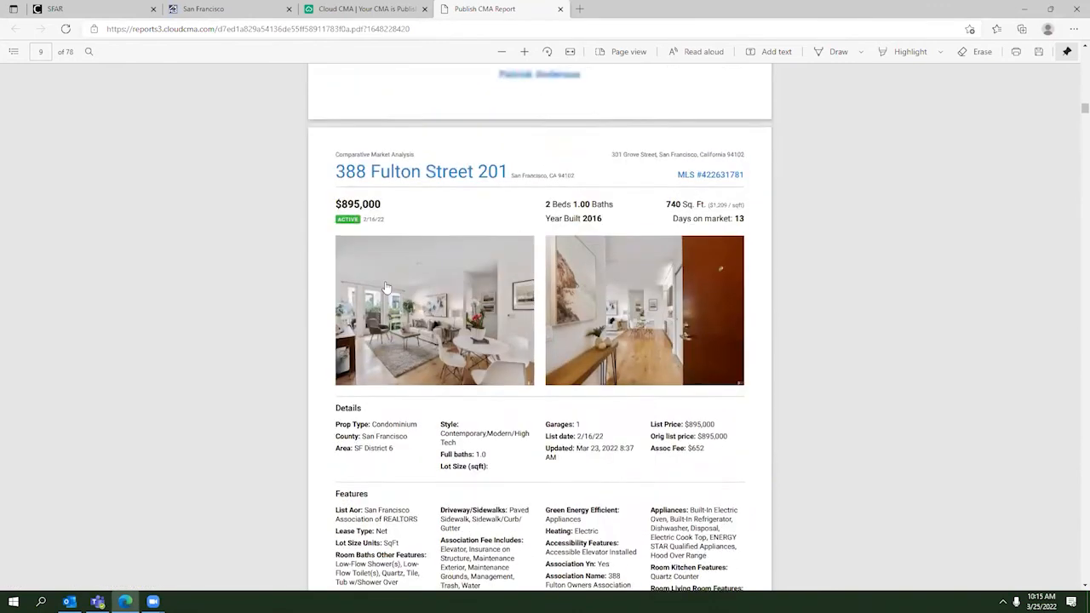
{"action": "scroll", "coordinate": [397, 414], "scroll_direction": "down", "scroll_amount": 1}
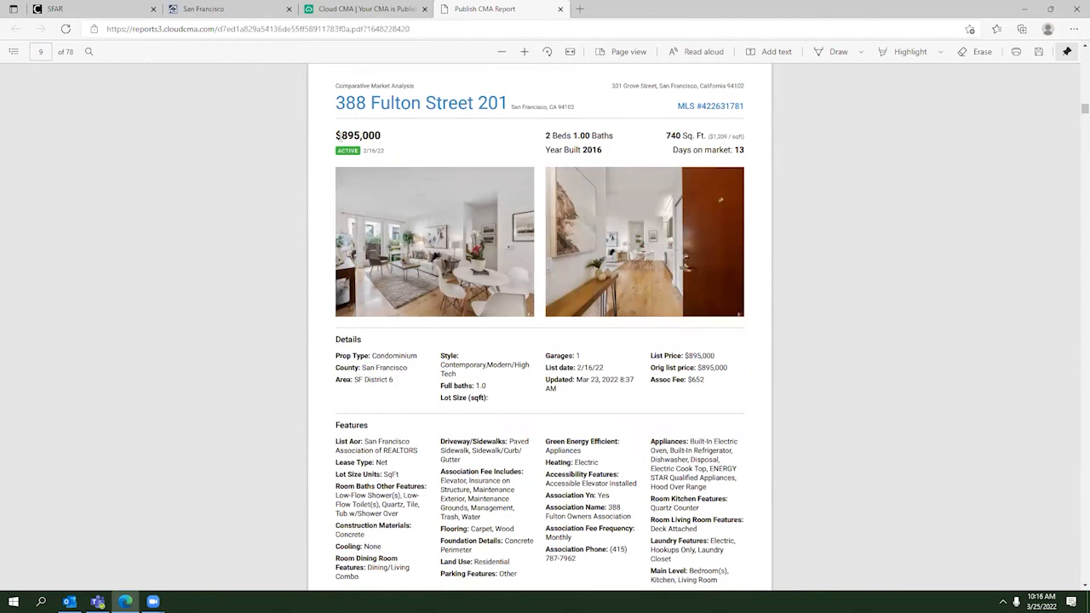
{"action": "scroll", "coordinate": [519, 146], "scroll_direction": "down", "scroll_amount": 2}
{"action": "scroll", "coordinate": [578, 187], "scroll_direction": "up", "scroll_amount": 1}
{"action": "scroll", "coordinate": [631, 221], "scroll_direction": "down", "scroll_amount": 3}
{"action": "scroll", "coordinate": [631, 220], "scroll_direction": "down", "scroll_amount": 3}
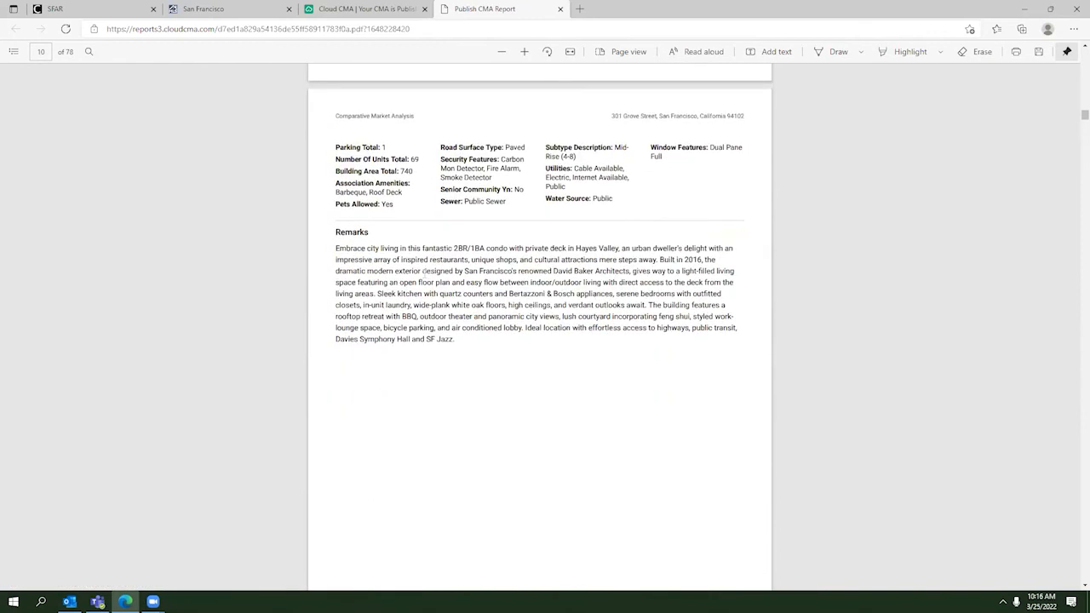
{"action": "scroll", "coordinate": [369, 248], "scroll_direction": "down", "scroll_amount": 9}
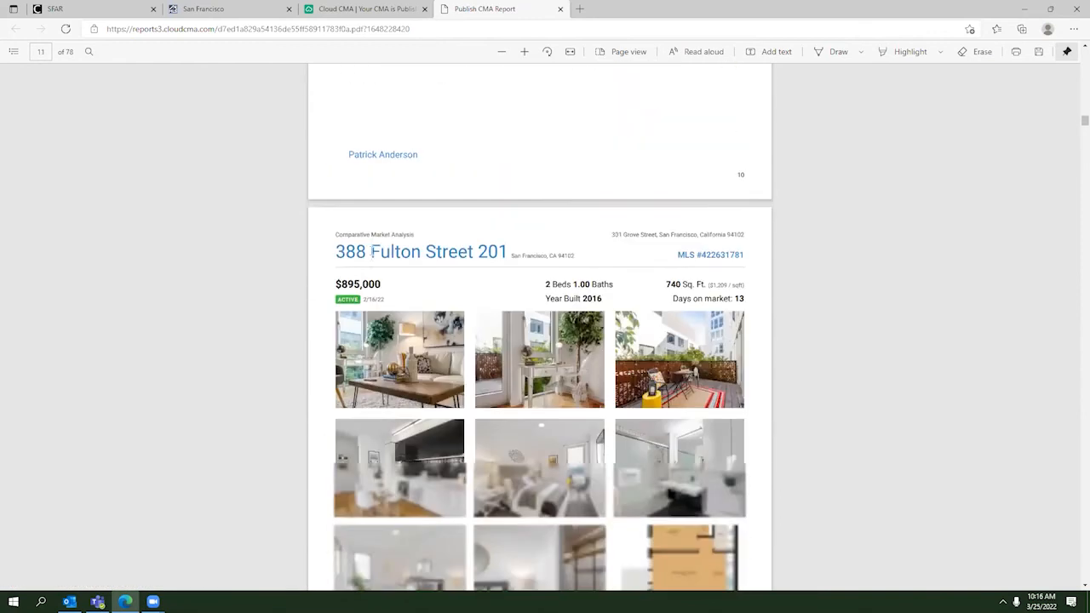
{"action": "scroll", "coordinate": [477, 372], "scroll_direction": "up", "scroll_amount": 2}
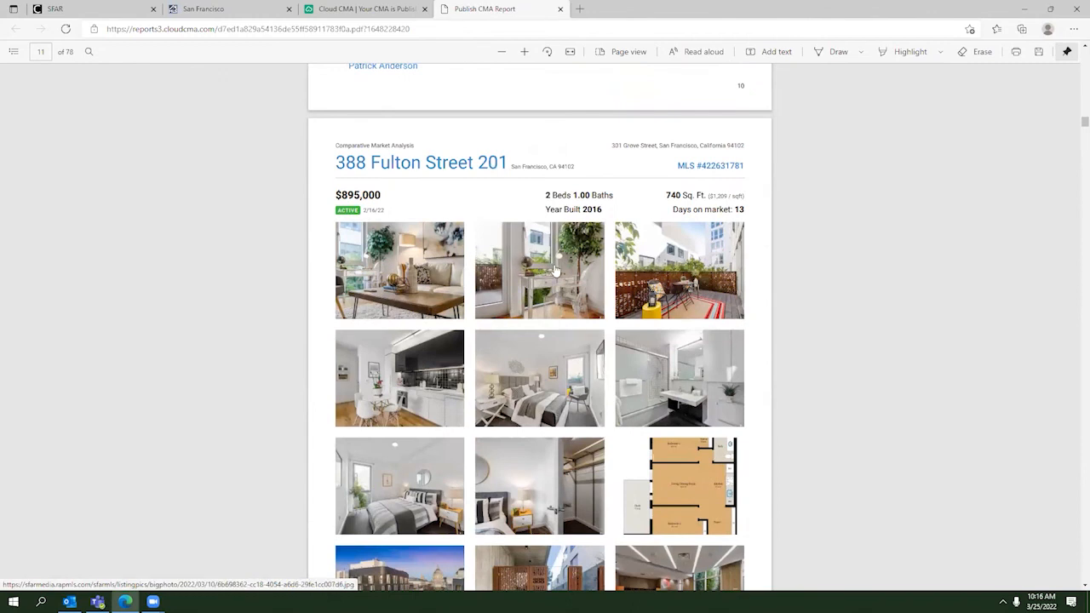
{"action": "scroll", "coordinate": [554, 271], "scroll_direction": "down", "scroll_amount": 7}
{"action": "scroll", "coordinate": [557, 272], "scroll_direction": "down", "scroll_amount": 20}
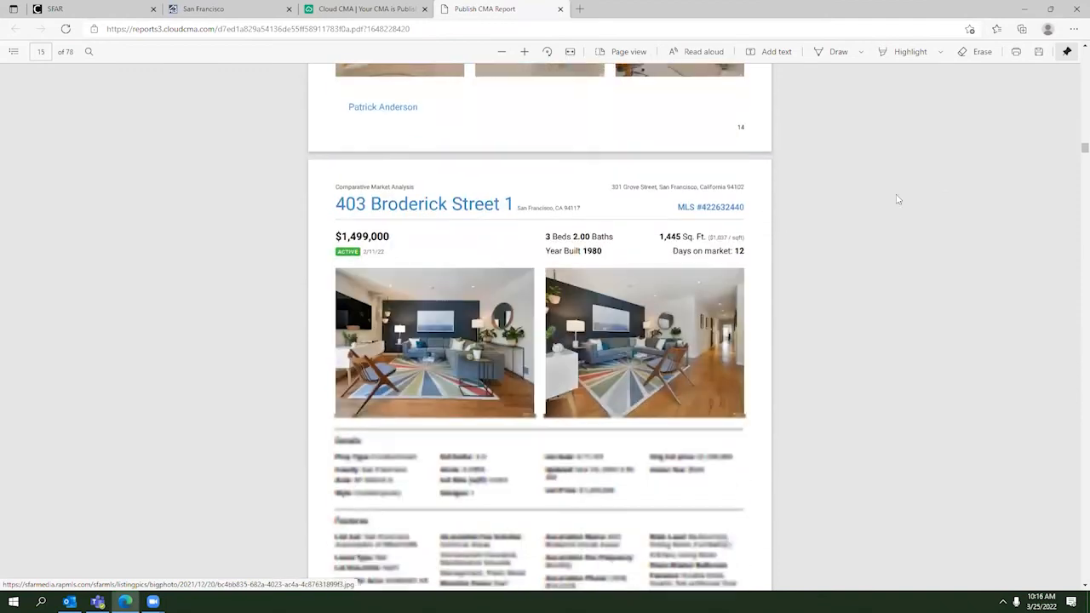
{"action": "left_click_drag", "start_coordinate": [1084, 148], "coordinate": [1084, 241]}
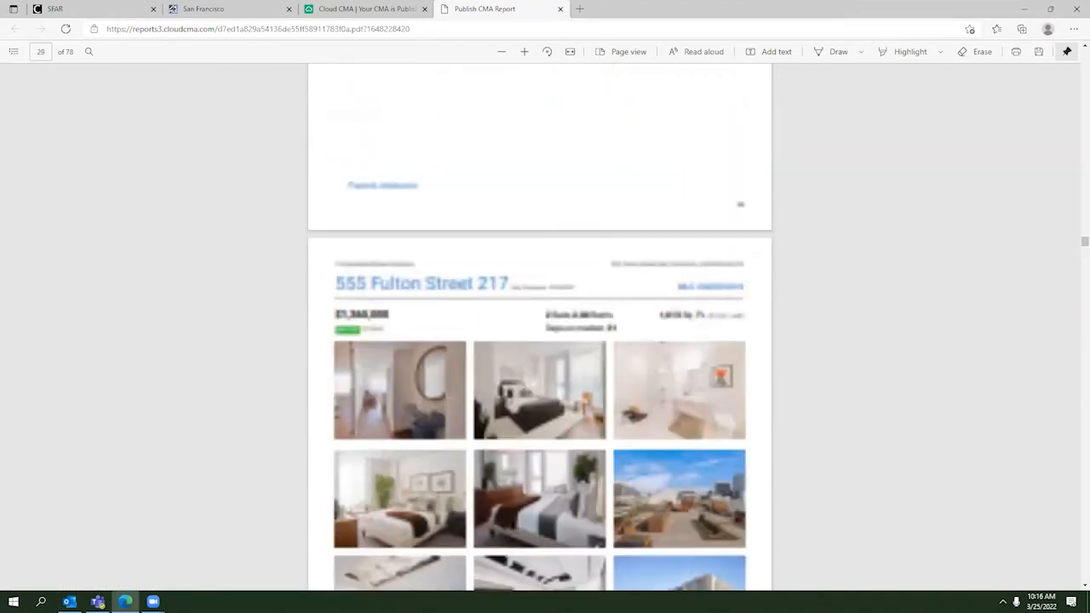
{"action": "scroll", "coordinate": [771, 258], "scroll_direction": "down", "scroll_amount": 10}
{"action": "scroll", "coordinate": [772, 259], "scroll_direction": "down", "scroll_amount": 10}
{"action": "scroll", "coordinate": [771, 259], "scroll_direction": "down", "scroll_amount": 12}
{"action": "scroll", "coordinate": [771, 259], "scroll_direction": "up", "scroll_amount": 10}
{"action": "scroll", "coordinate": [772, 259], "scroll_direction": "down", "scroll_amount": 10}
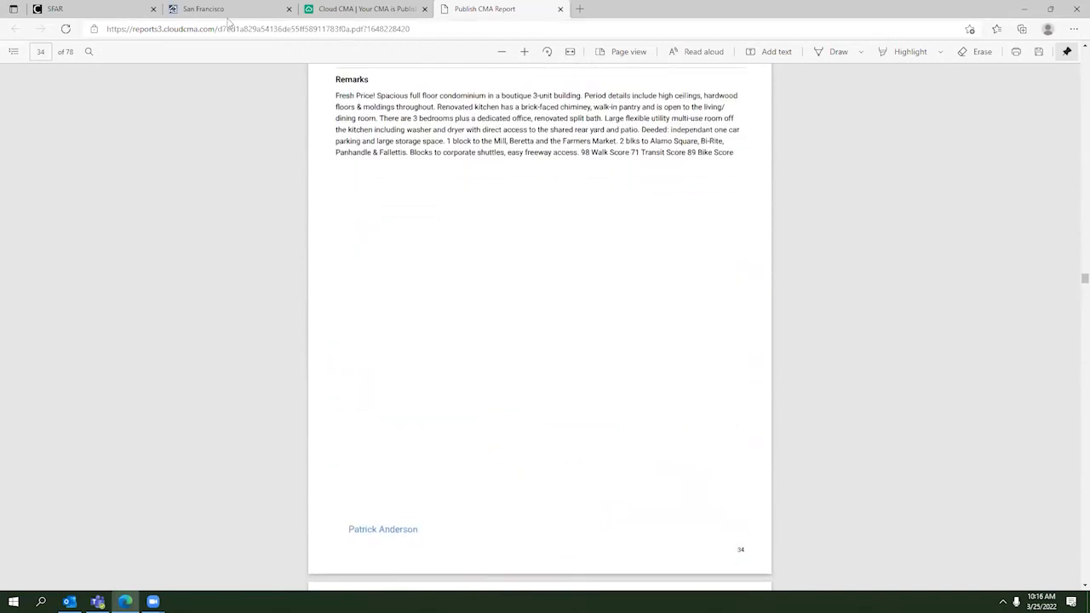
{"action": "left_click", "coordinate": [228, 10]}
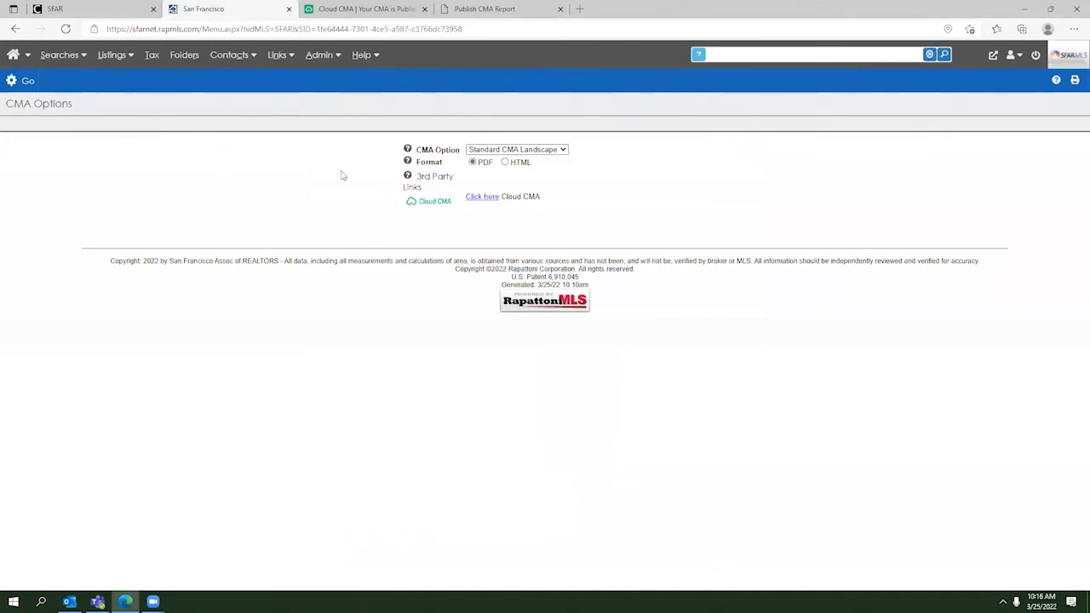
Step: Leave the CMA report type at Standard CMA Landscape PDF and return to the Cloud CMA report
{"action": "left_click", "coordinate": [489, 153]}
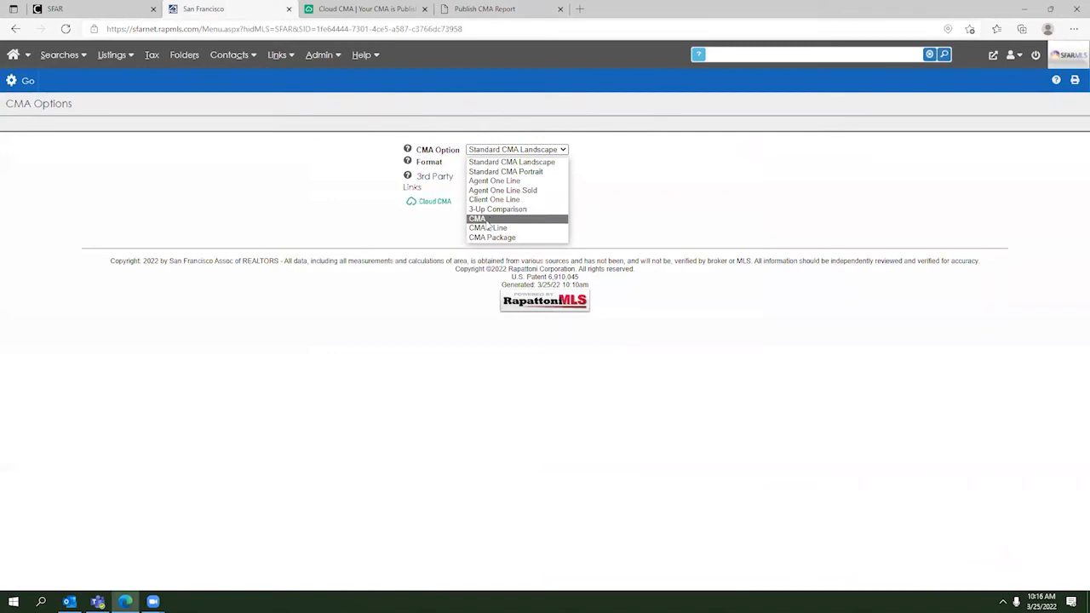
{"action": "left_click", "coordinate": [336, 158]}
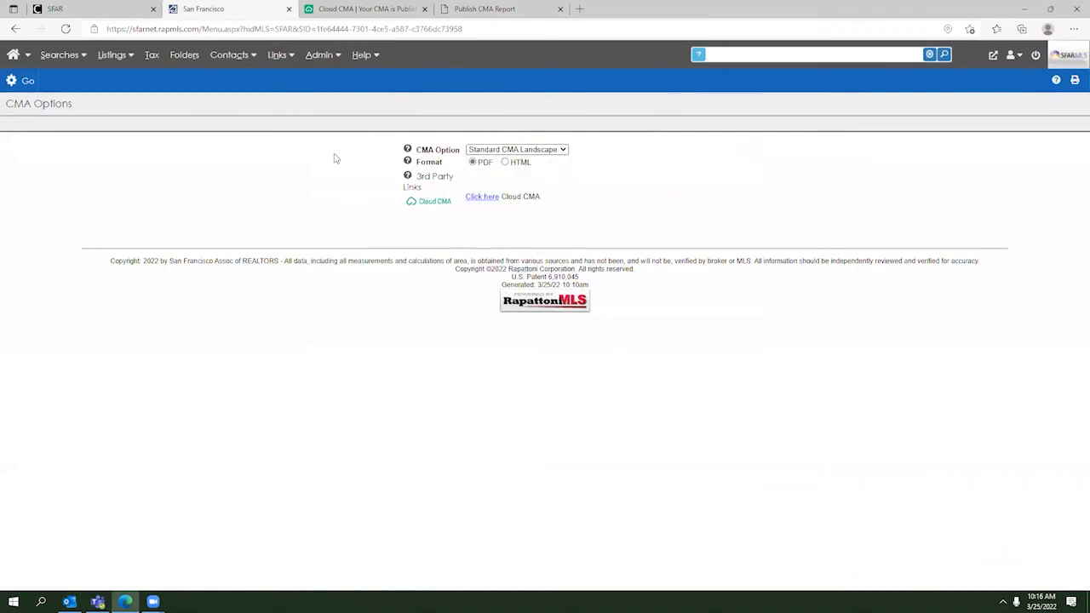
{"action": "left_click", "coordinate": [401, 11]}
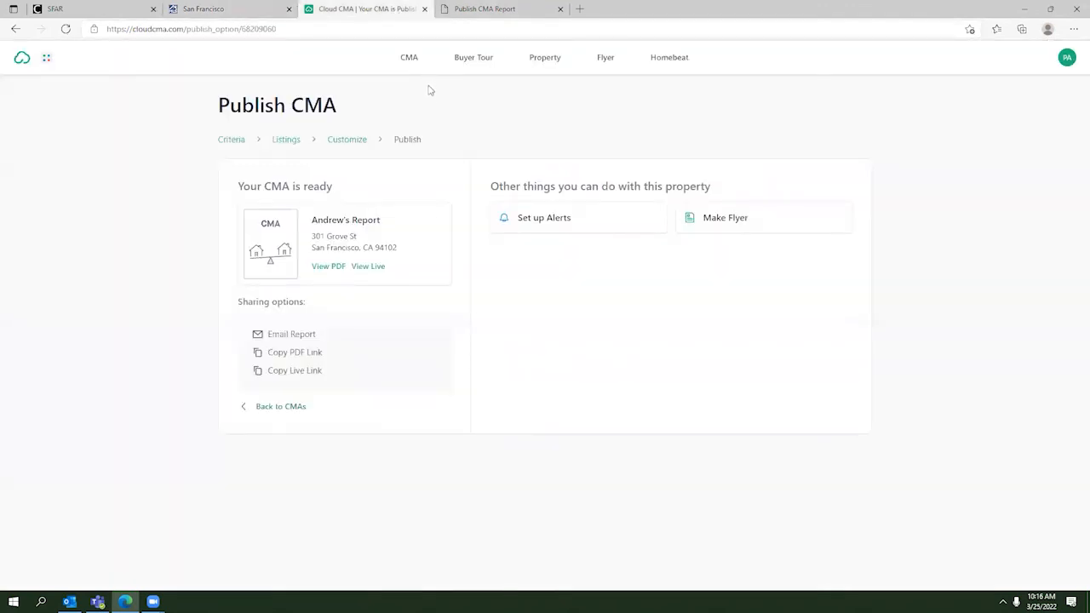
Step: Go back to the Customize CMA Report page listing the report's pages
{"action": "left_click", "coordinate": [349, 141]}
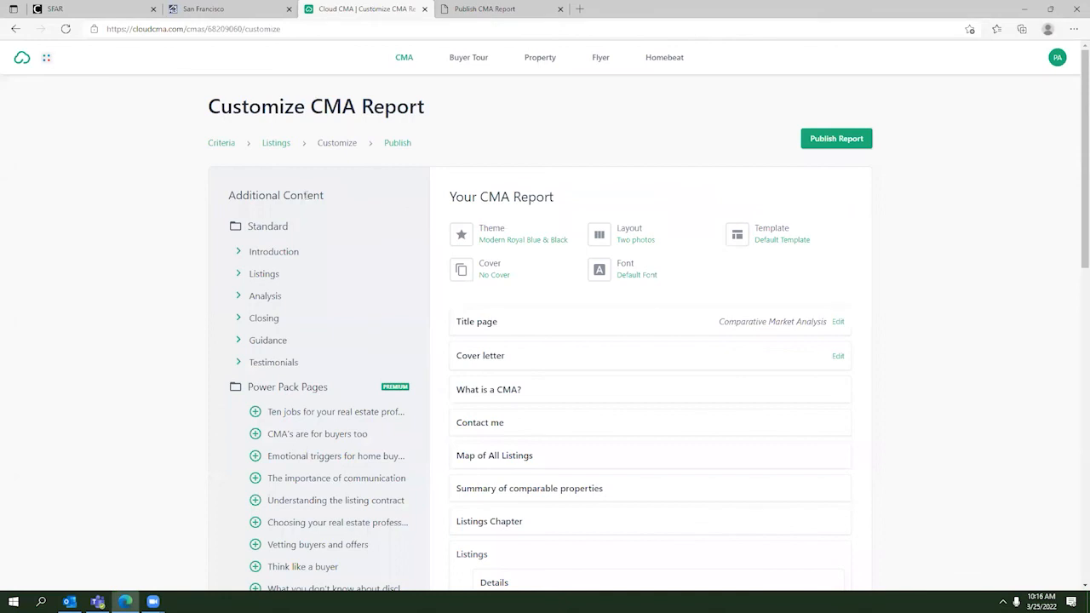
{"action": "scroll", "coordinate": [302, 194], "scroll_direction": "down", "scroll_amount": 10}
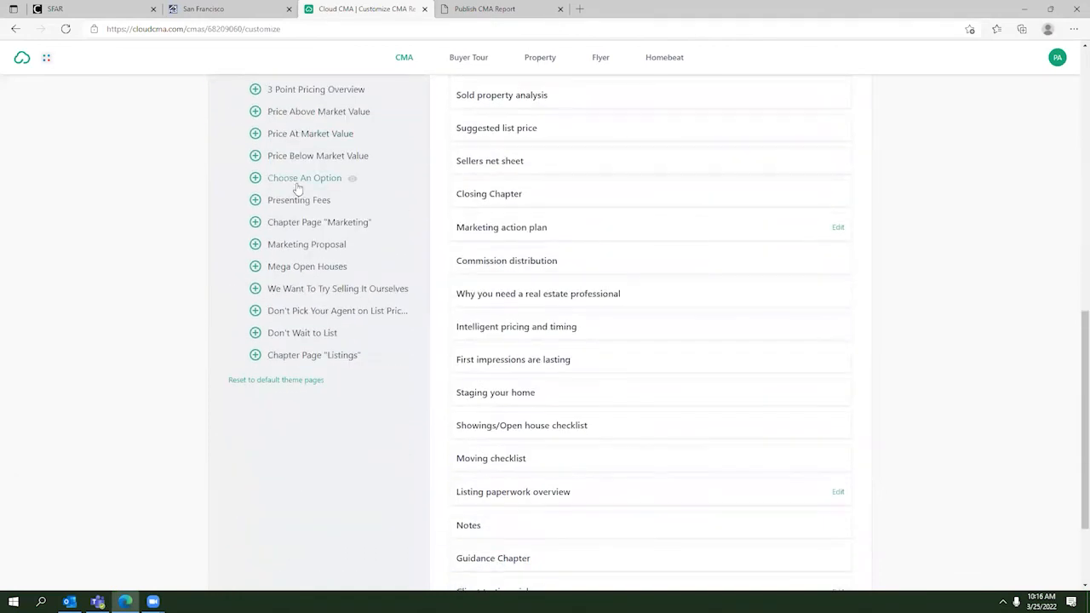
{"action": "scroll", "coordinate": [297, 187], "scroll_direction": "up", "scroll_amount": 10}
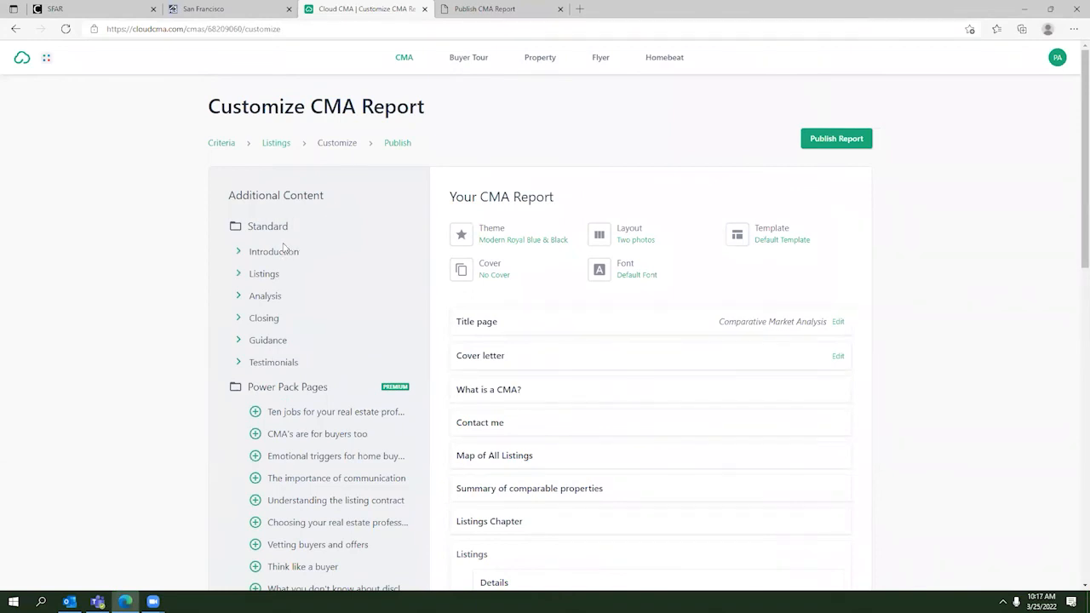
Step: Expand the Introduction, Listings, Analysis, Closing, Guidance and Testimonials extra-page groups
{"action": "left_click", "coordinate": [240, 252]}
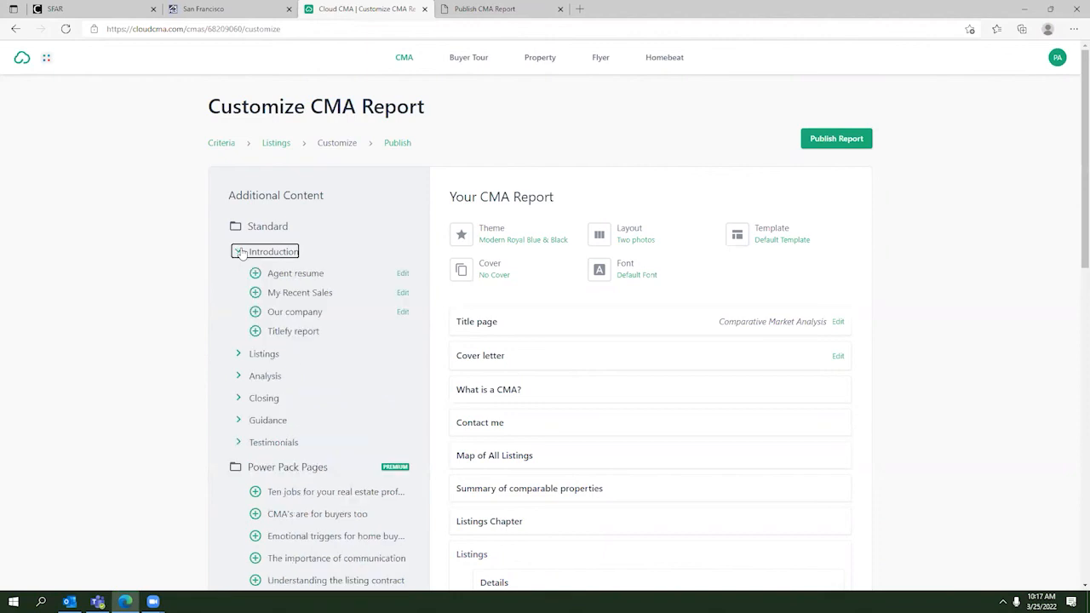
{"action": "left_click", "coordinate": [240, 356]}
{"action": "left_click", "coordinate": [241, 397]}
{"action": "left_click", "coordinate": [242, 443]}
{"action": "scroll", "coordinate": [246, 433], "scroll_direction": "down", "scroll_amount": 1}
{"action": "left_click", "coordinate": [241, 403]}
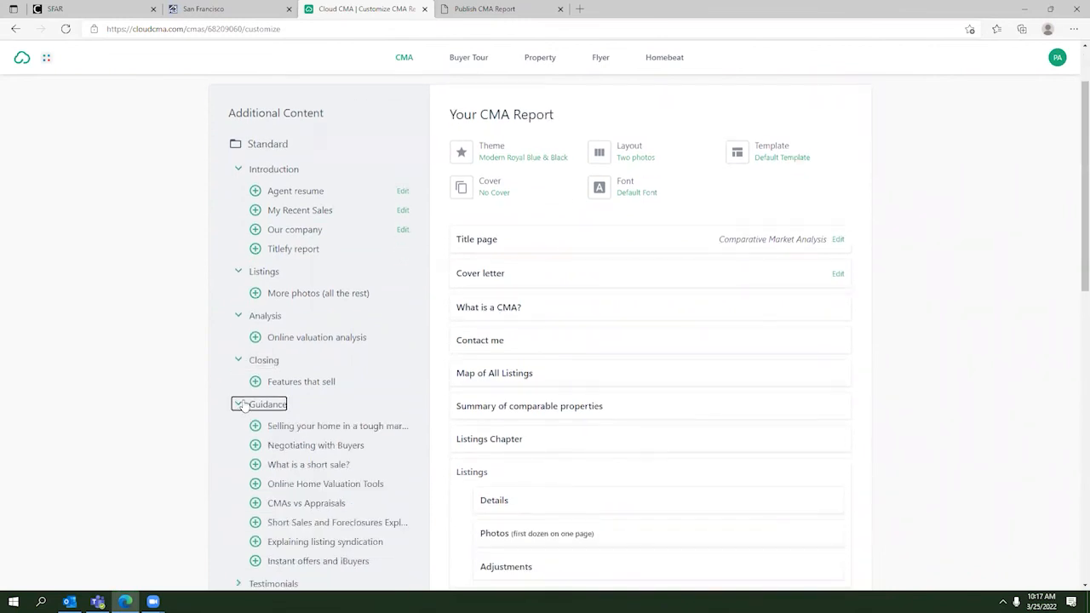
{"action": "scroll", "coordinate": [241, 406], "scroll_direction": "down", "scroll_amount": 2}
{"action": "left_click", "coordinate": [238, 418]}
Step: Scroll through the expanded extra-page groups and back up to the top of the page list
{"action": "scroll", "coordinate": [238, 418], "scroll_direction": "down", "scroll_amount": 3}
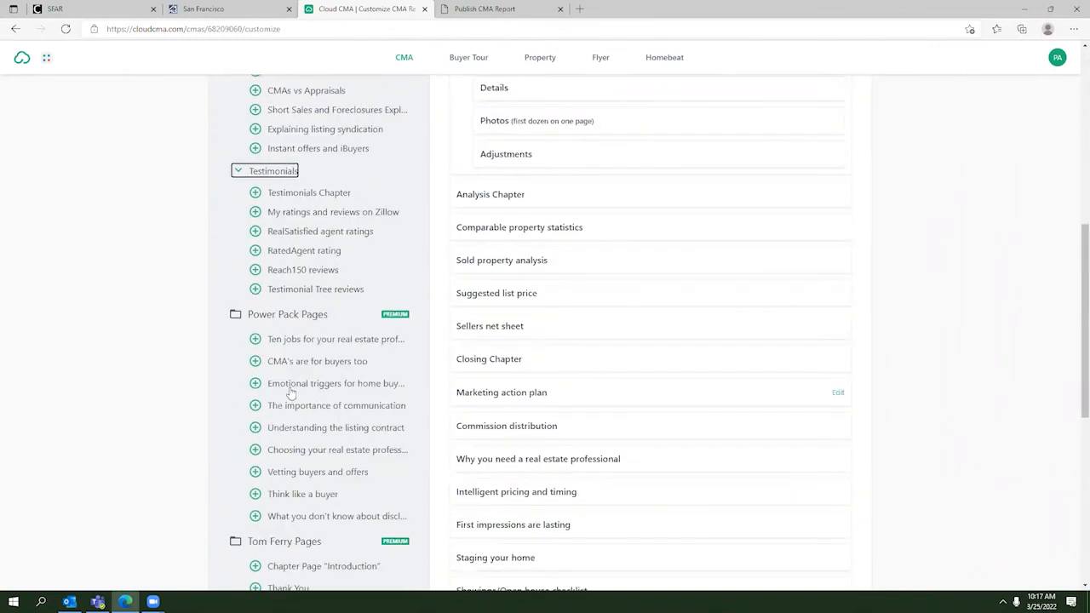
{"action": "scroll", "coordinate": [288, 368], "scroll_direction": "down", "scroll_amount": 2}
{"action": "scroll", "coordinate": [288, 368], "scroll_direction": "down", "scroll_amount": 4}
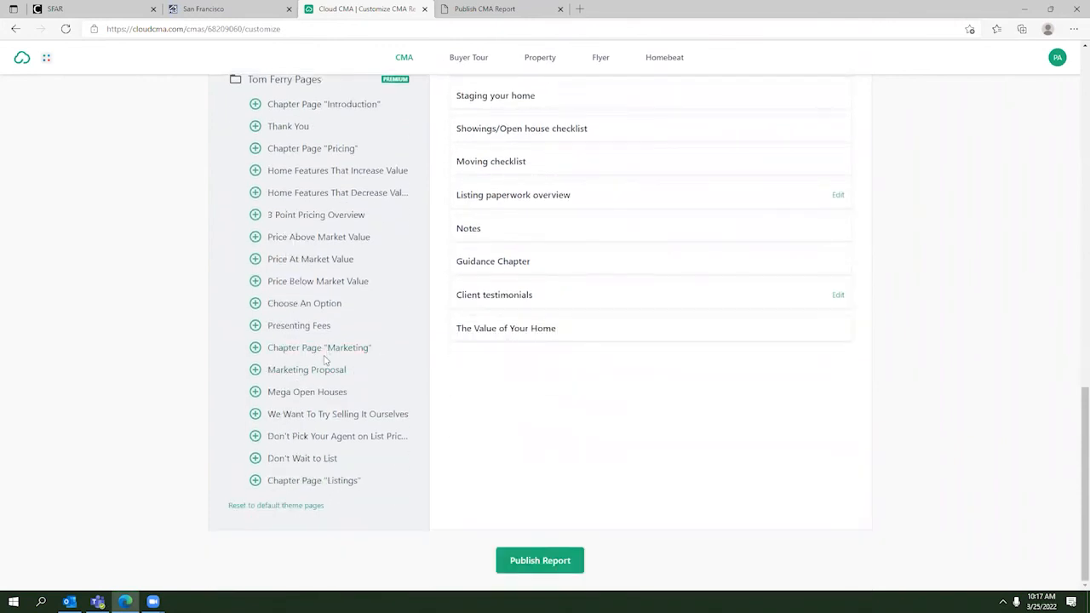
{"action": "scroll", "coordinate": [323, 357], "scroll_direction": "up", "scroll_amount": 3}
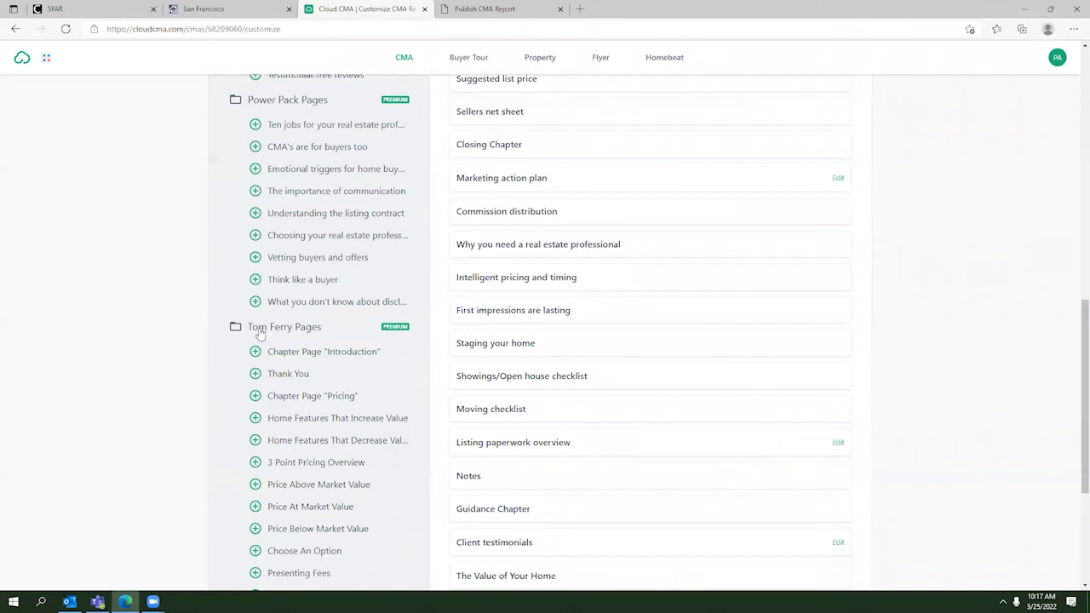
{"action": "scroll", "coordinate": [257, 350], "scroll_direction": "up", "scroll_amount": 3}
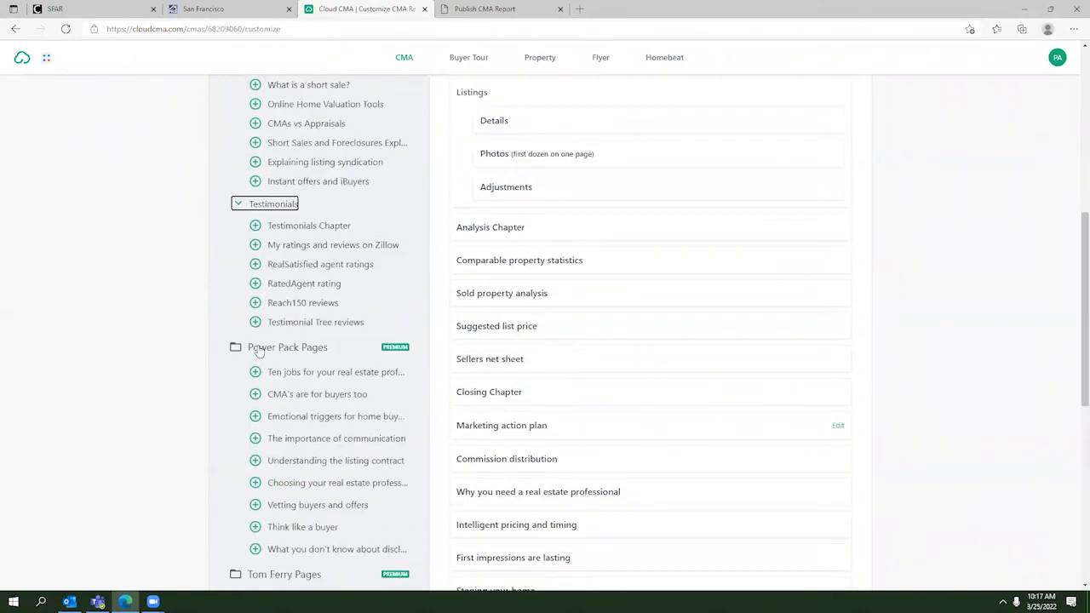
{"action": "scroll", "coordinate": [258, 351], "scroll_direction": "up", "scroll_amount": 1}
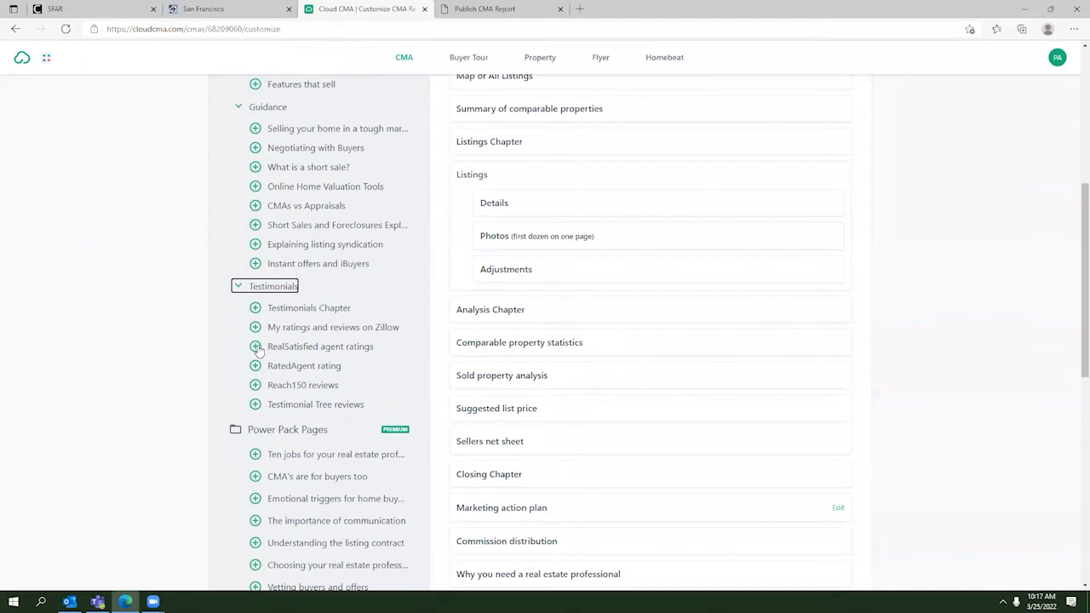
{"action": "scroll", "coordinate": [258, 351], "scroll_direction": "up", "scroll_amount": 4}
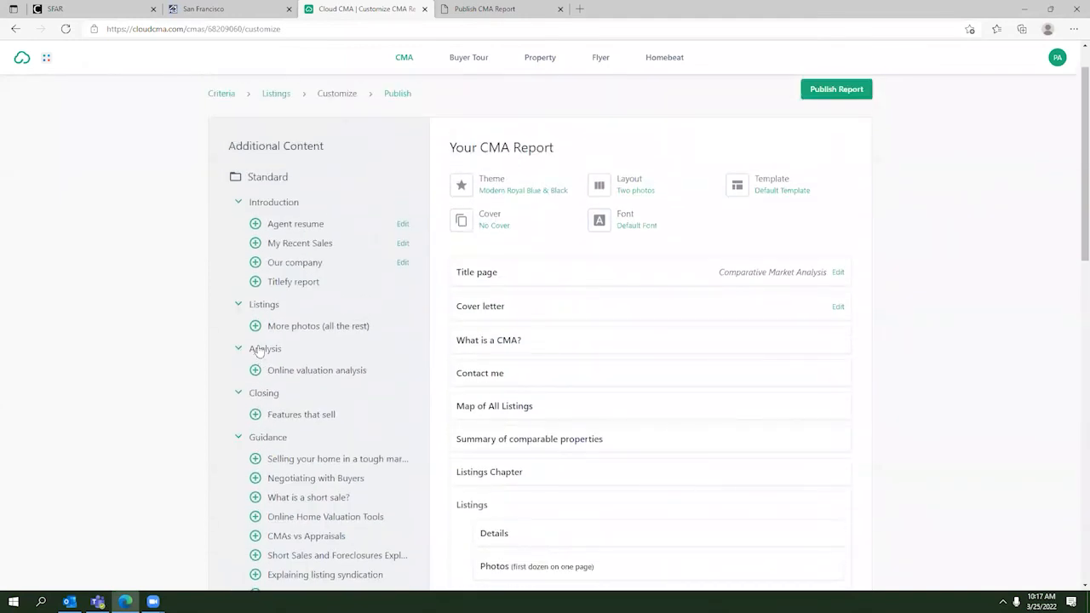
{"action": "left_click", "coordinate": [152, 601]}
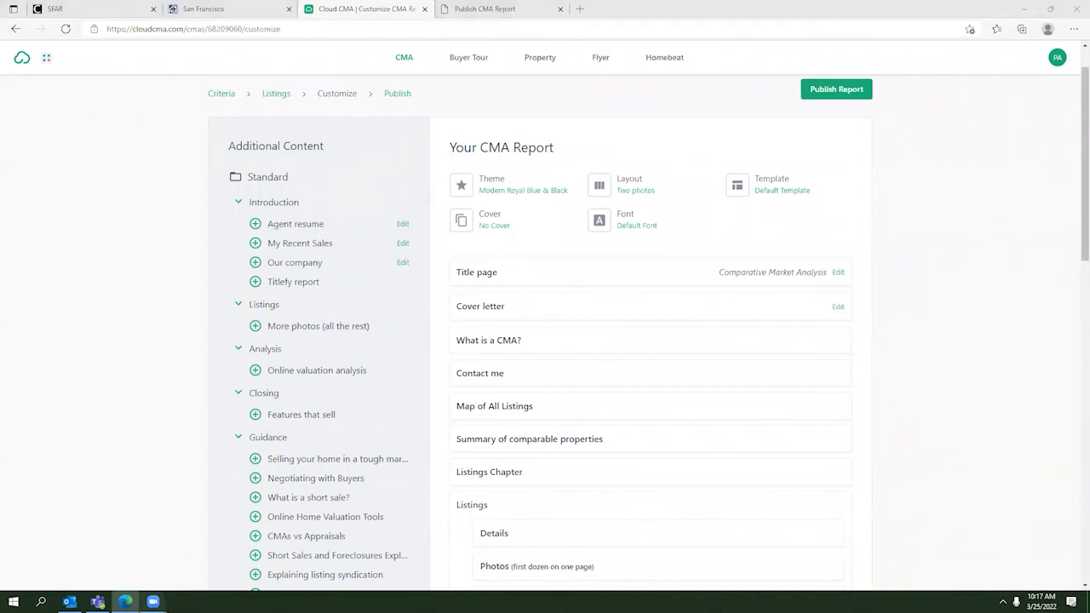
{"action": "left_click", "coordinate": [180, 575]}
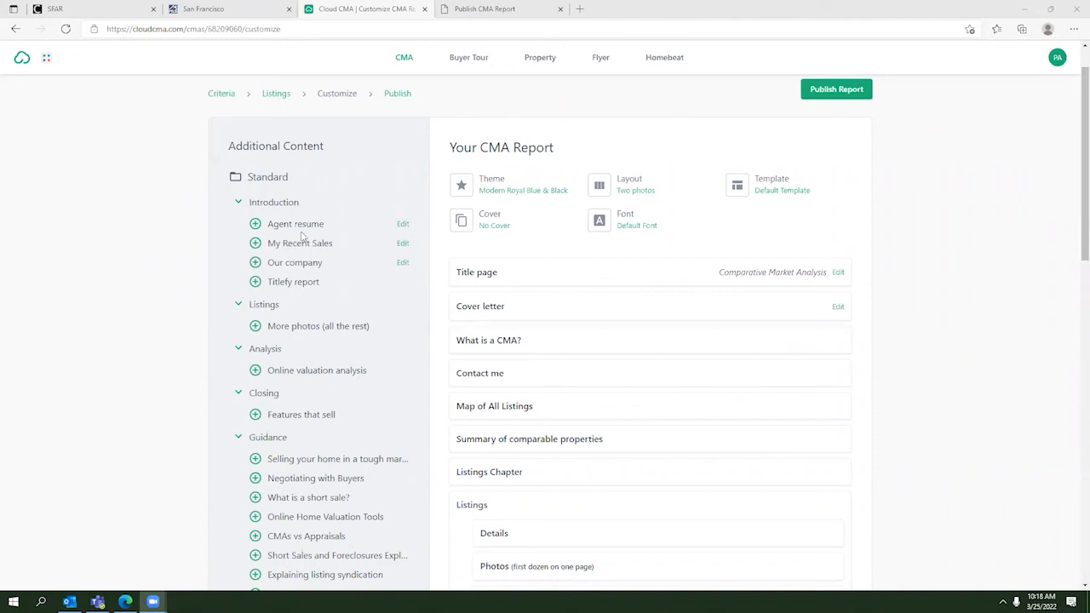
Step: Reset the report's pages to the default theme pages from the bottom of Additional Content
{"action": "scroll", "coordinate": [301, 236], "scroll_direction": "up", "scroll_amount": 1}
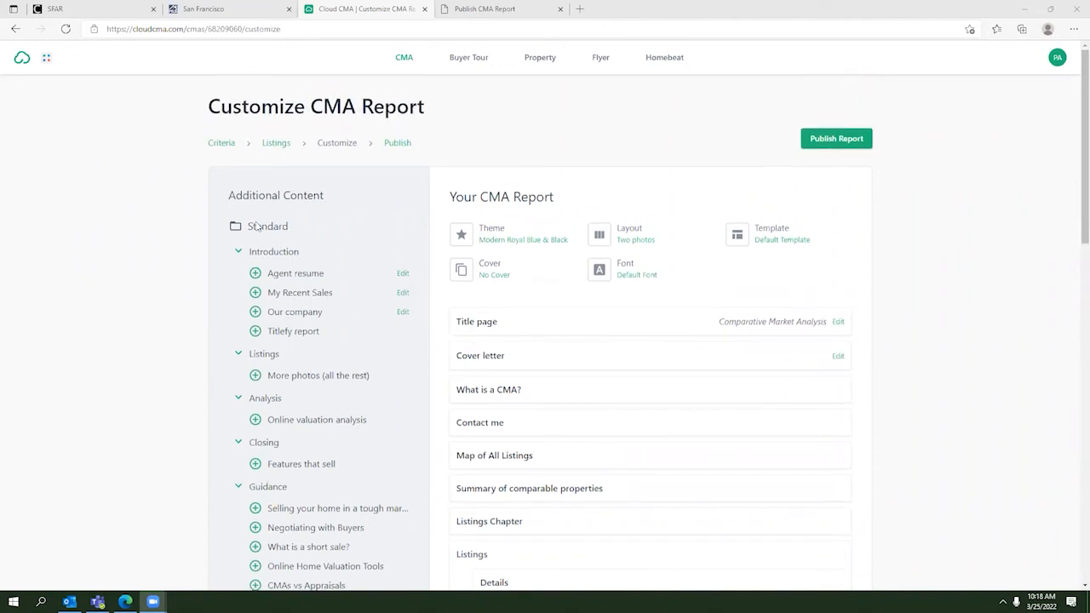
{"action": "scroll", "coordinate": [266, 237], "scroll_direction": "down", "scroll_amount": 1}
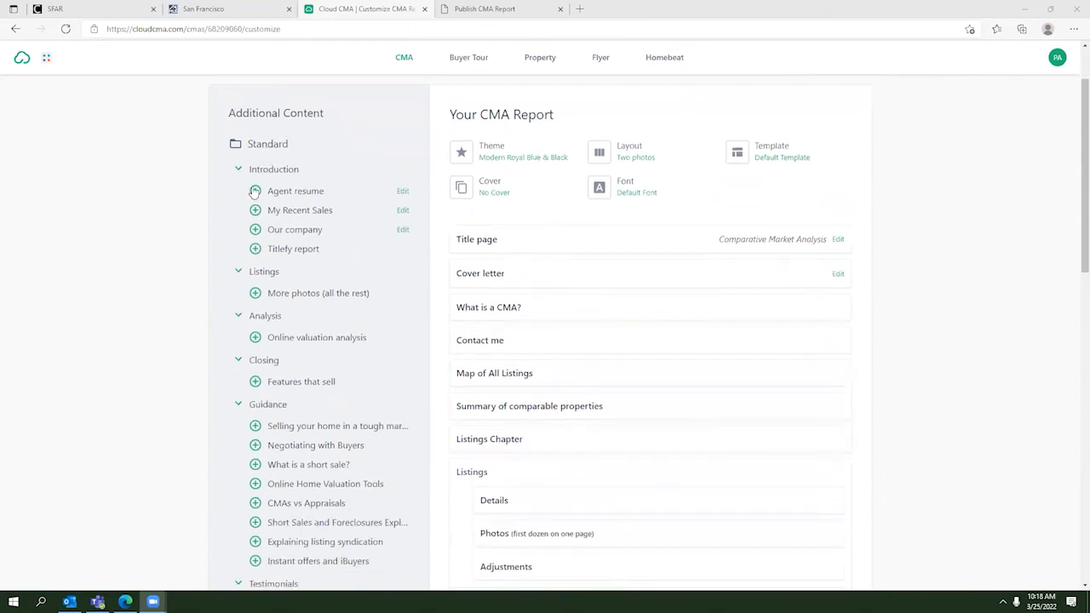
{"action": "scroll", "coordinate": [259, 197], "scroll_direction": "down", "scroll_amount": 2}
{"action": "scroll", "coordinate": [259, 198], "scroll_direction": "up", "scroll_amount": 2}
{"action": "scroll", "coordinate": [289, 252], "scroll_direction": "down", "scroll_amount": 4}
{"action": "scroll", "coordinate": [288, 252], "scroll_direction": "up", "scroll_amount": 3}
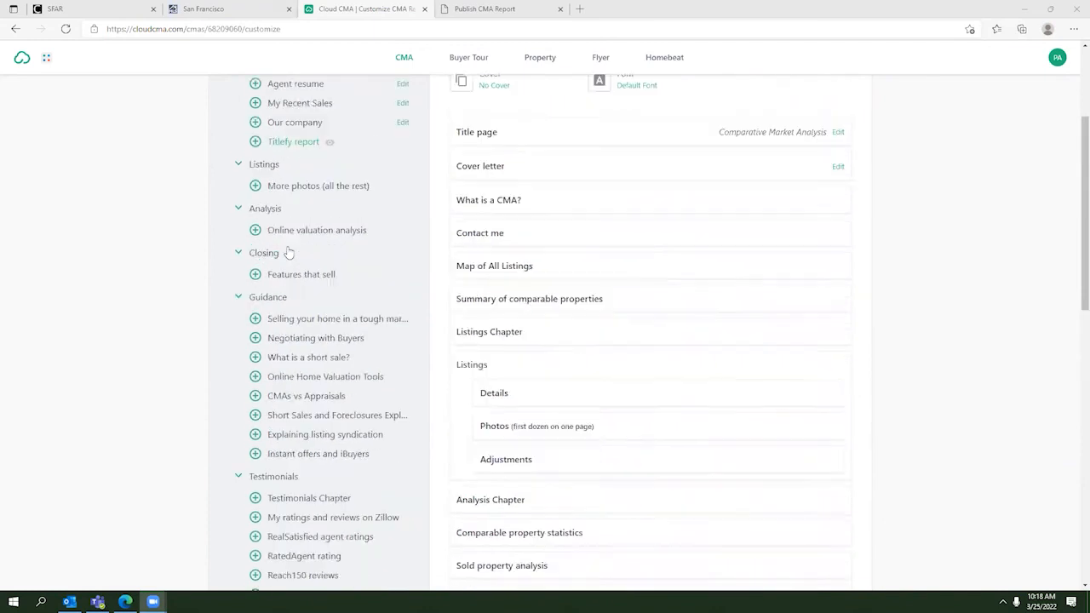
{"action": "scroll", "coordinate": [289, 252], "scroll_direction": "up", "scroll_amount": 3}
{"action": "scroll", "coordinate": [289, 252], "scroll_direction": "down", "scroll_amount": 10}
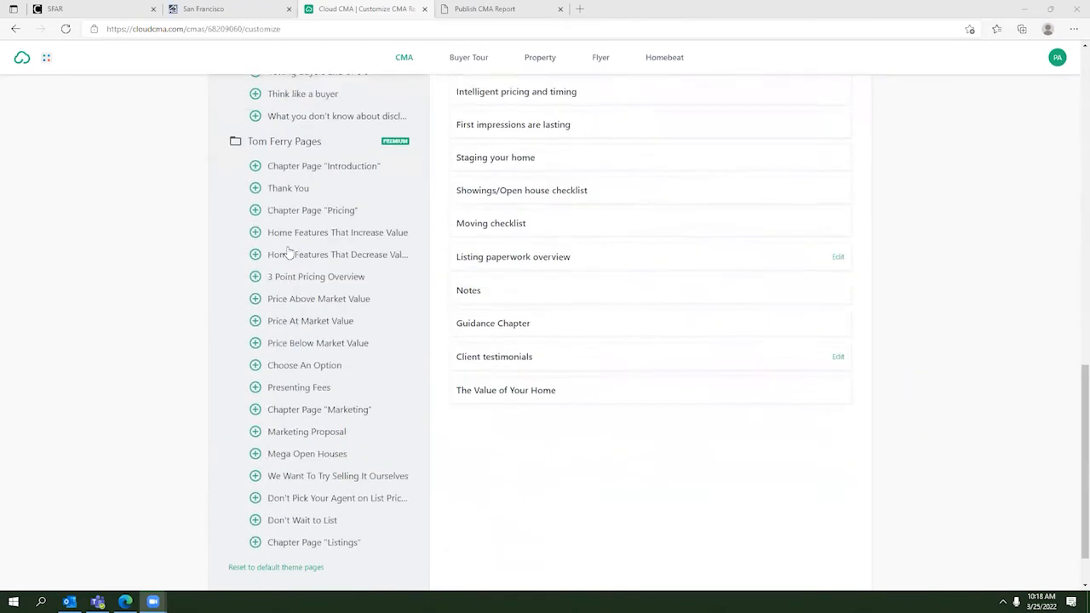
{"action": "scroll", "coordinate": [286, 340], "scroll_direction": "down", "scroll_amount": 1}
{"action": "left_click", "coordinate": [268, 506]}
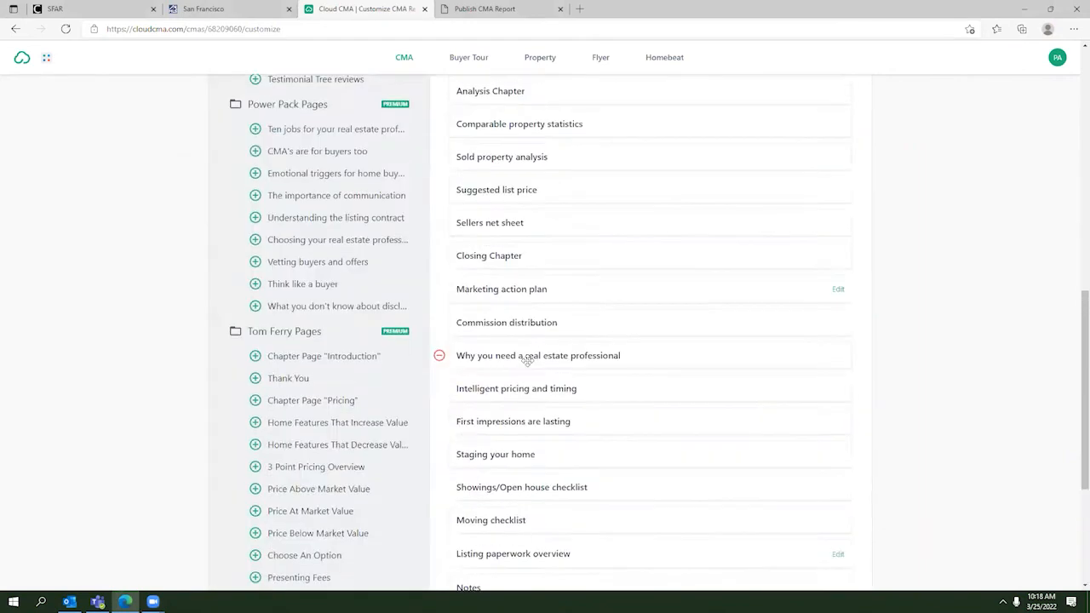
Step: Check that Agent resume and Our company now follow the Cover letter in the page list
{"action": "scroll", "coordinate": [528, 361], "scroll_direction": "down", "scroll_amount": 3}
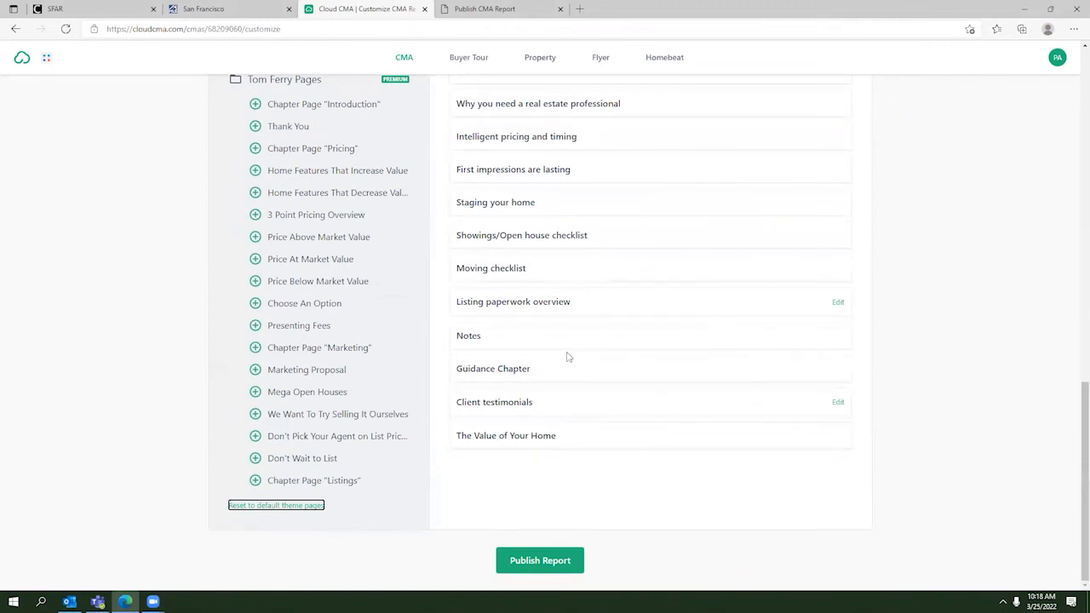
{"action": "scroll", "coordinate": [528, 354], "scroll_direction": "up", "scroll_amount": 15}
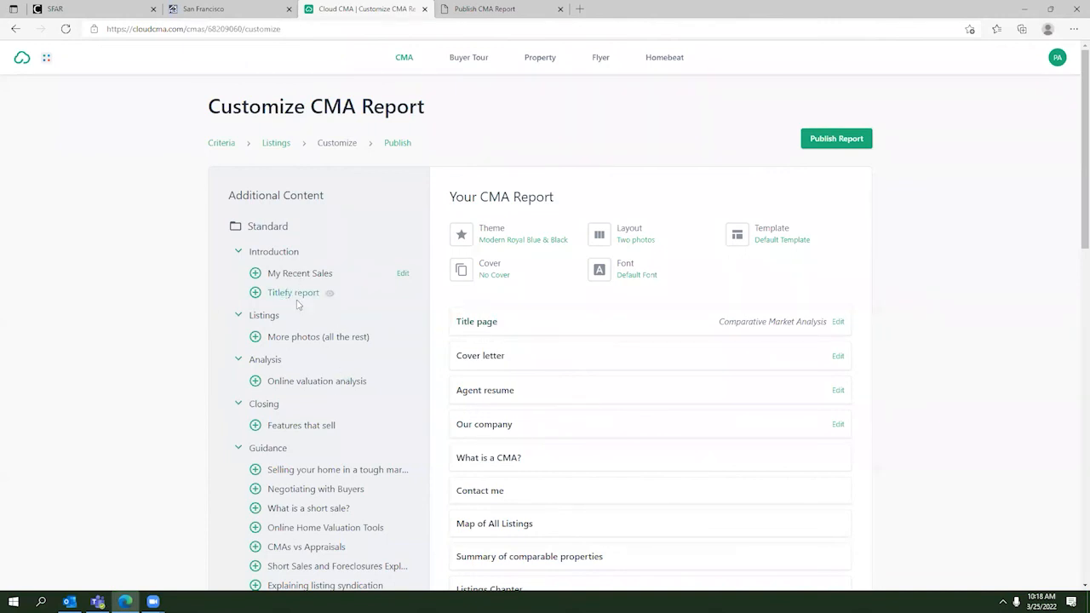
{"action": "scroll", "coordinate": [305, 343], "scroll_direction": "down", "scroll_amount": 2}
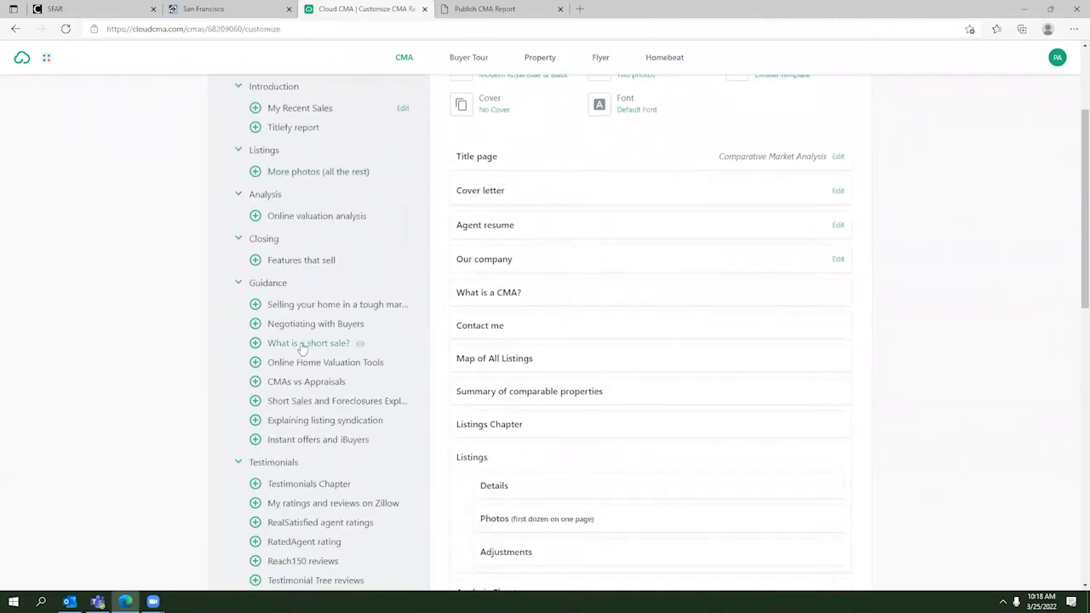
{"action": "scroll", "coordinate": [306, 323], "scroll_direction": "down", "scroll_amount": 1}
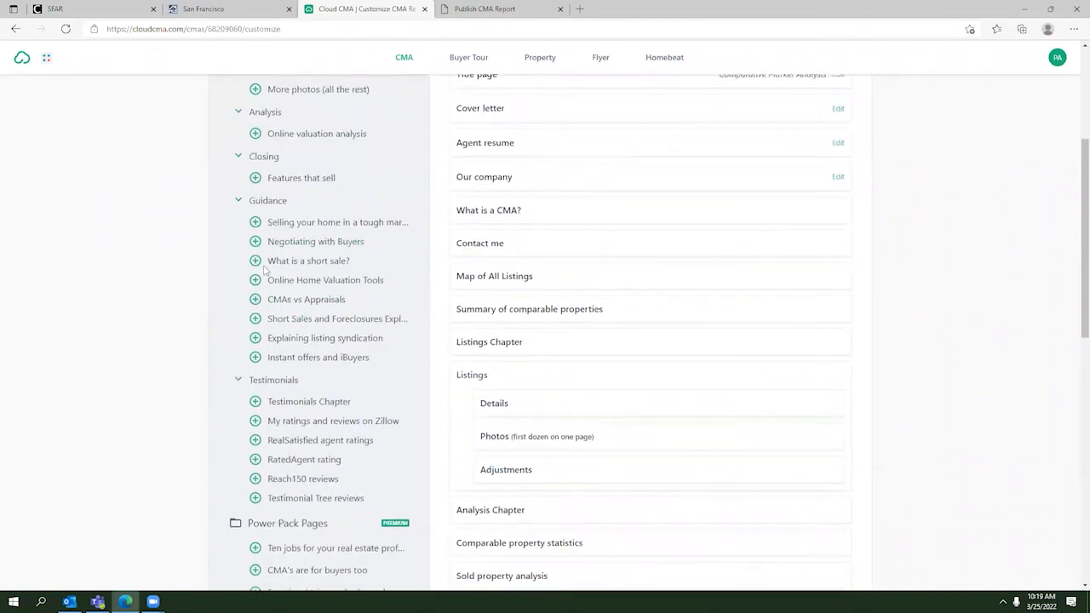
Step: Add Testimonials Chapter and move it just below Marketing action plan
{"action": "left_click", "coordinate": [255, 401]}
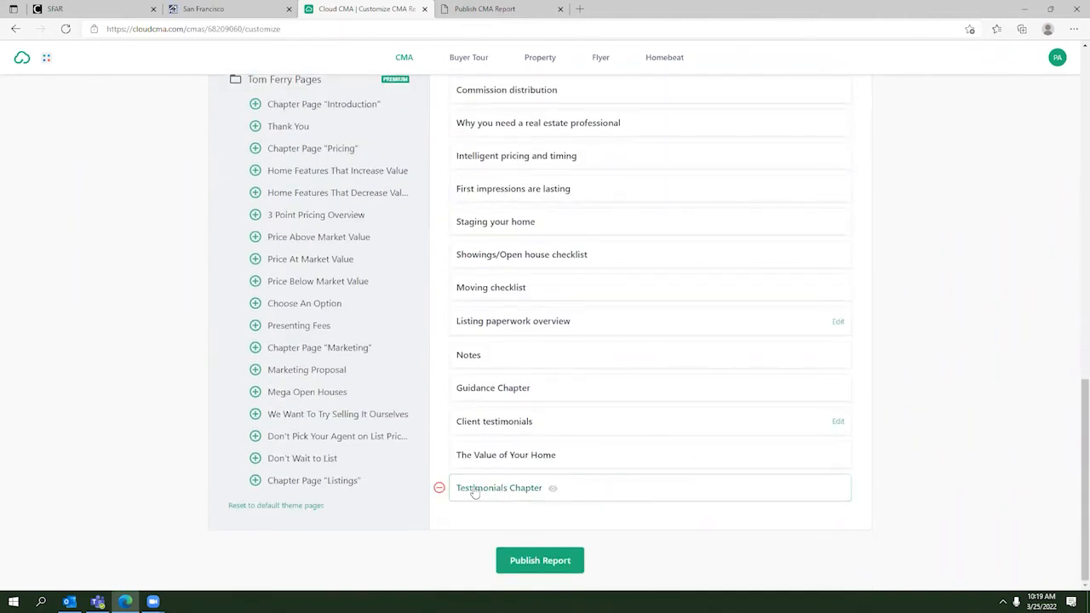
{"action": "left_click_drag", "start_coordinate": [601, 491], "coordinate": [628, 192]}
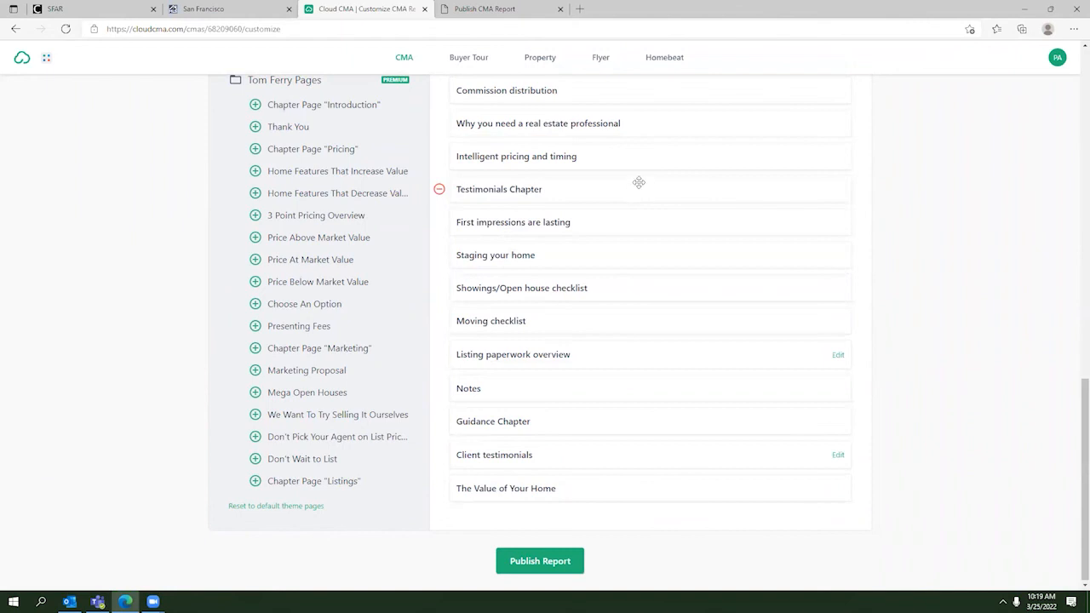
{"action": "scroll", "coordinate": [639, 189], "scroll_direction": "up", "scroll_amount": 1}
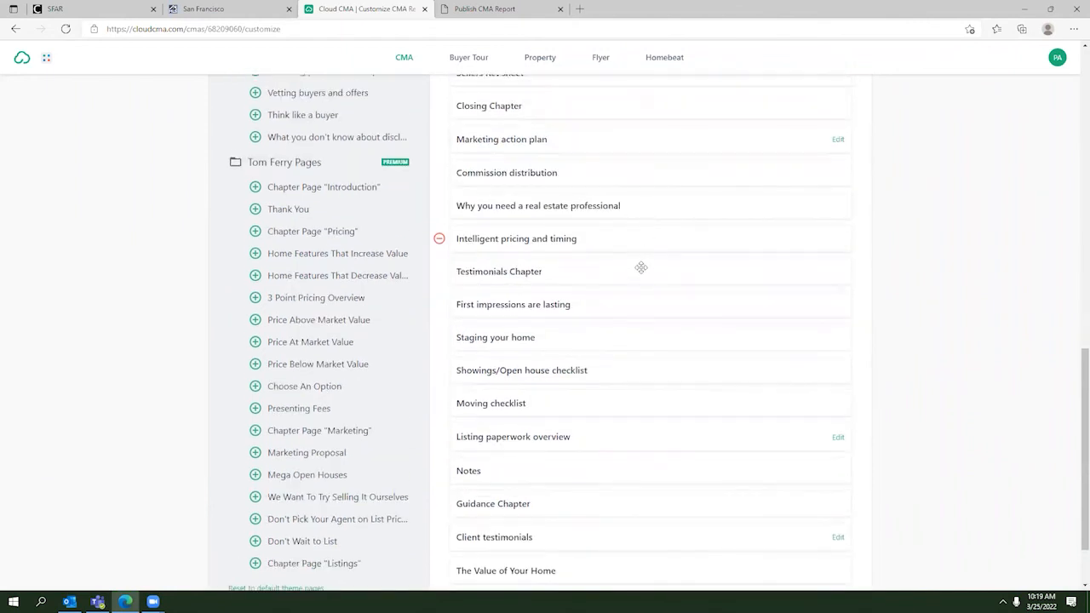
{"action": "left_click_drag", "start_coordinate": [634, 270], "coordinate": [649, 163]}
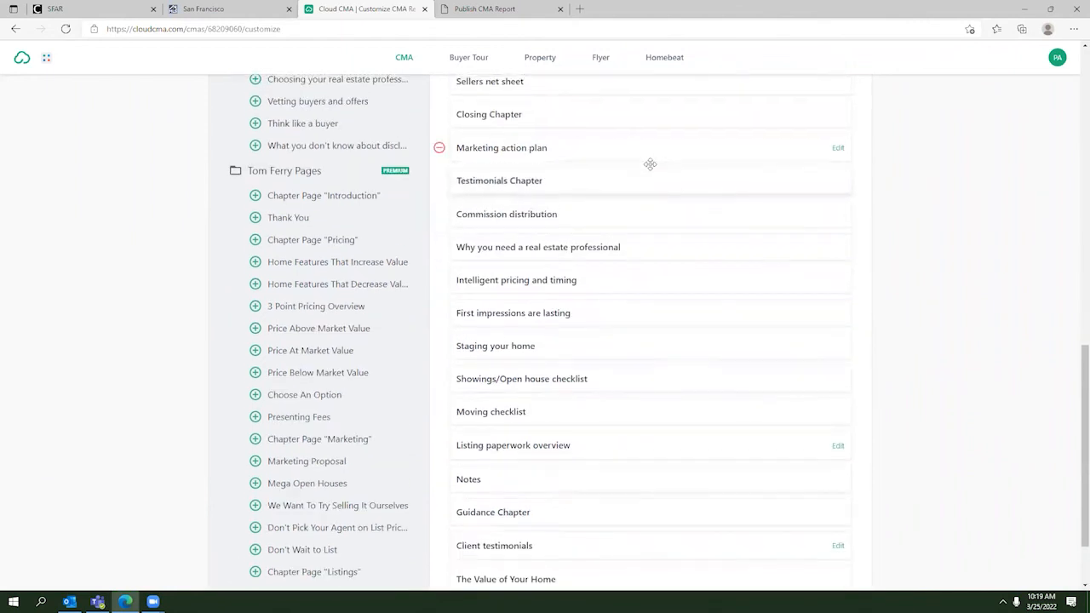
Step: Add the Online valuation analysis page to the report
{"action": "scroll", "coordinate": [511, 339], "scroll_direction": "up", "scroll_amount": 3}
{"action": "scroll", "coordinate": [511, 340], "scroll_direction": "up", "scroll_amount": 6}
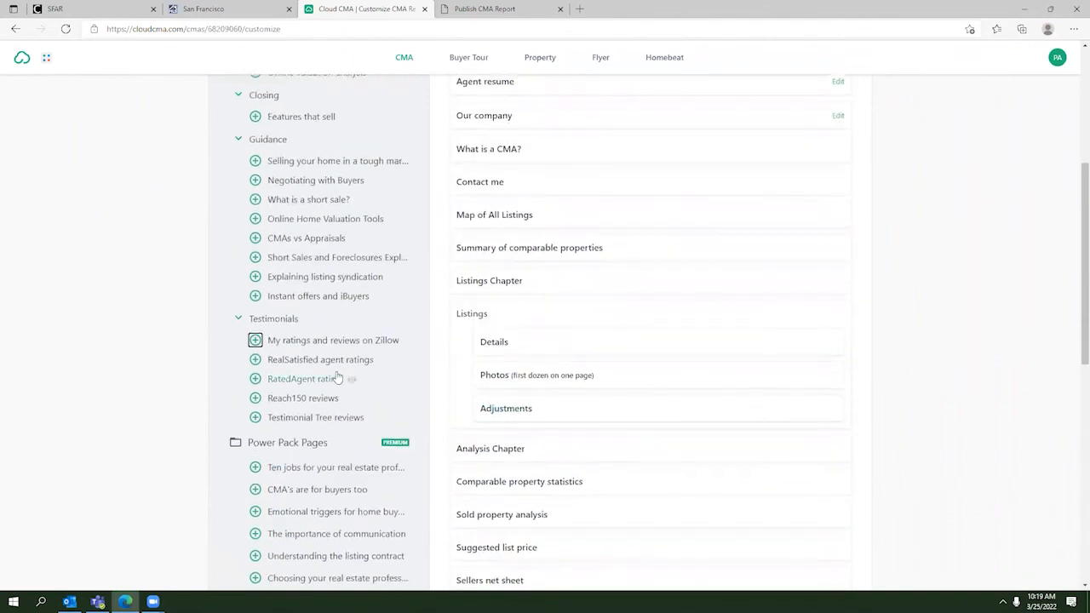
{"action": "left_click", "coordinate": [254, 316]}
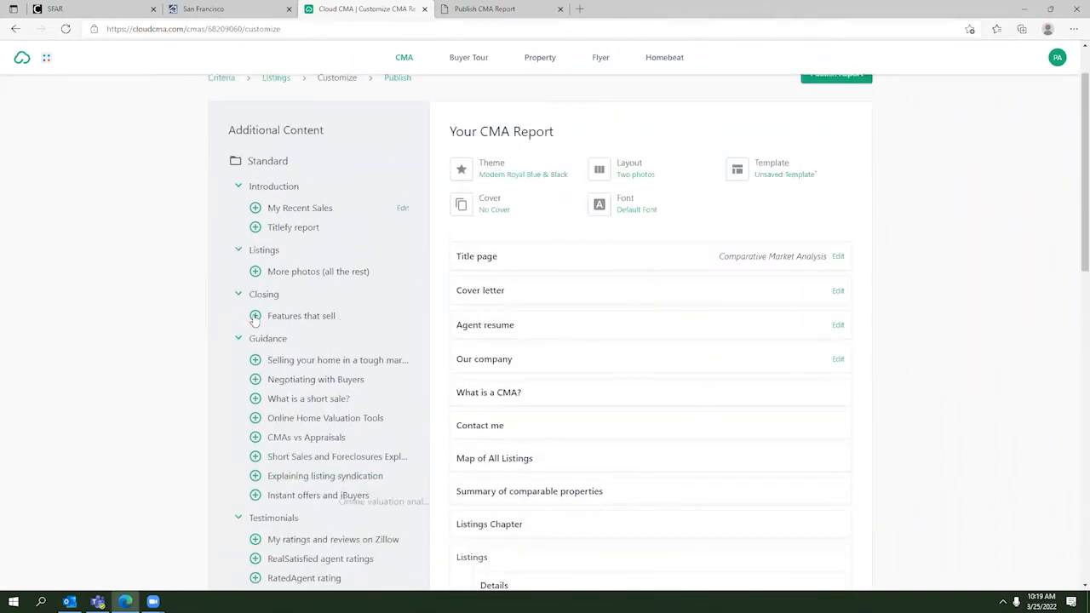
Step: Remove the First impressions are lasting page from the report
{"action": "scroll", "coordinate": [357, 322], "scroll_direction": "down", "scroll_amount": 3}
{"action": "scroll", "coordinate": [510, 353], "scroll_direction": "down", "scroll_amount": 7}
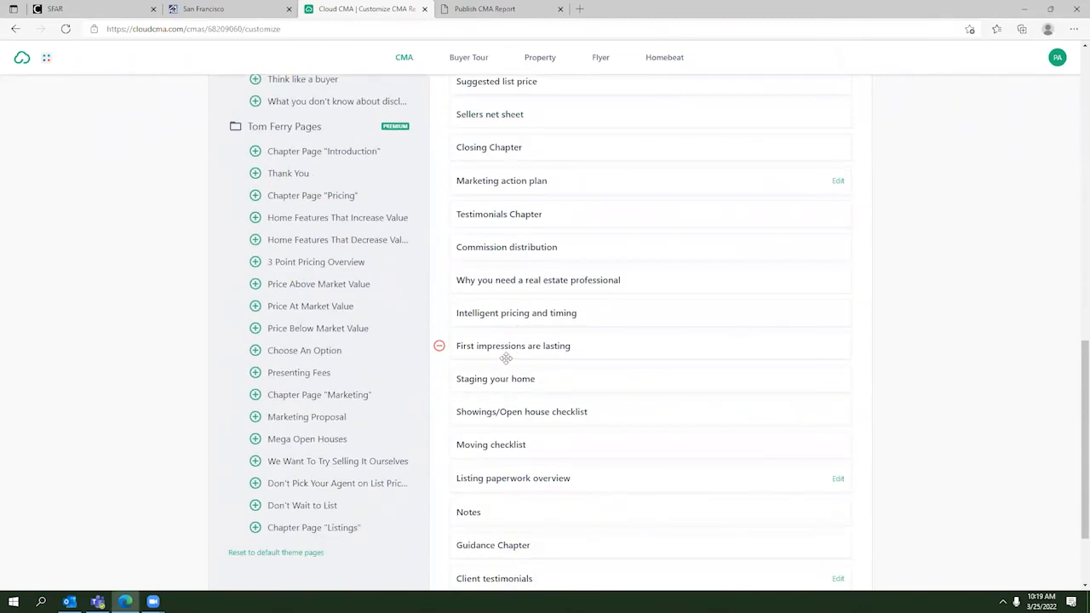
{"action": "left_click", "coordinate": [439, 346]}
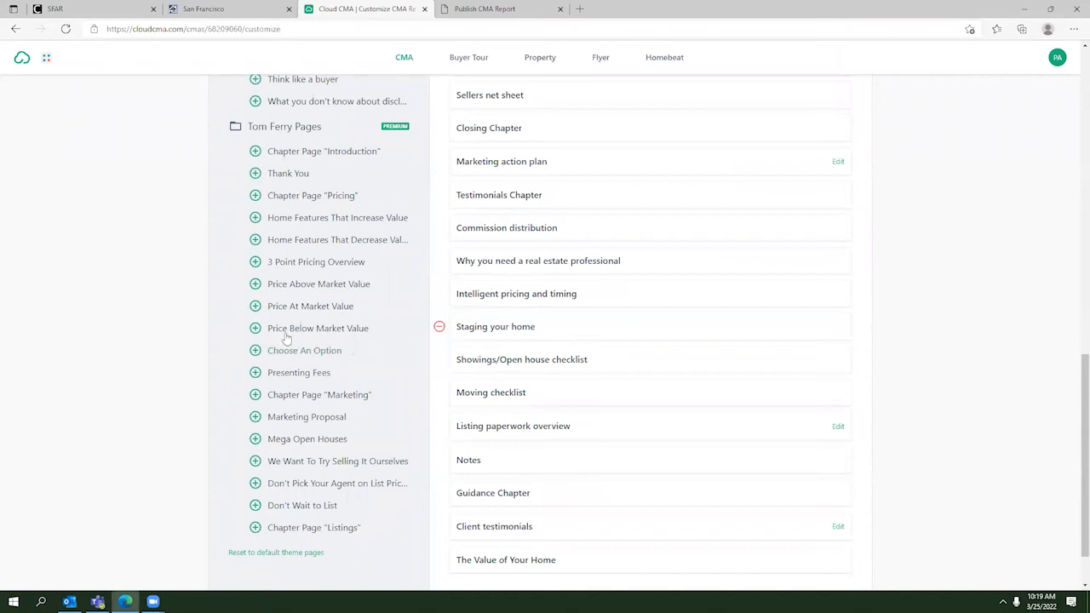
{"action": "scroll", "coordinate": [294, 324], "scroll_direction": "up", "scroll_amount": 2}
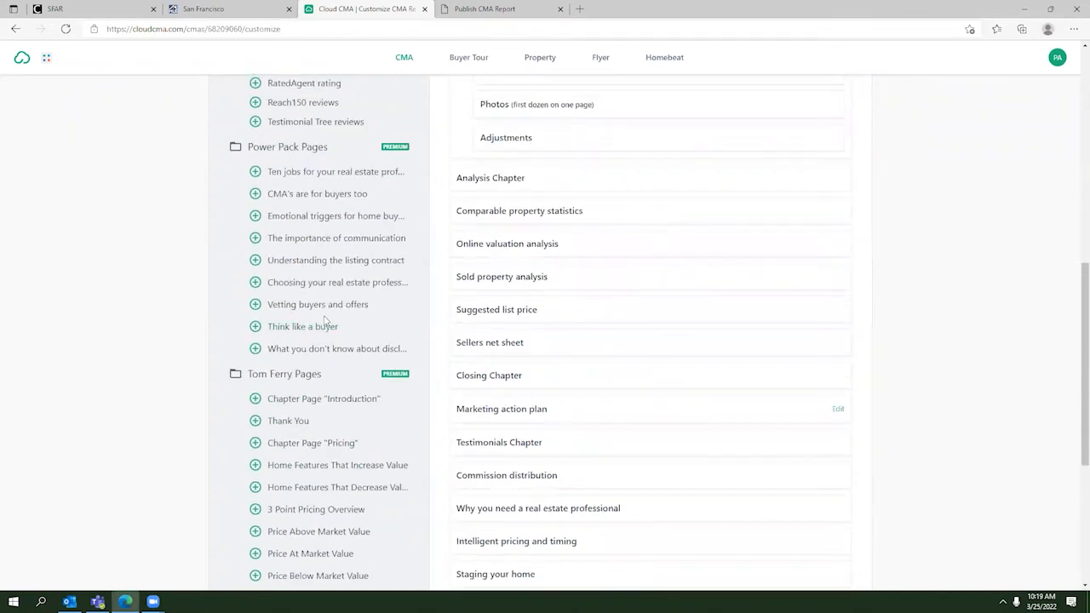
{"action": "scroll", "coordinate": [545, 338], "scroll_direction": "down", "scroll_amount": 3}
{"action": "scroll", "coordinate": [545, 338], "scroll_direction": "down", "scroll_amount": 1}
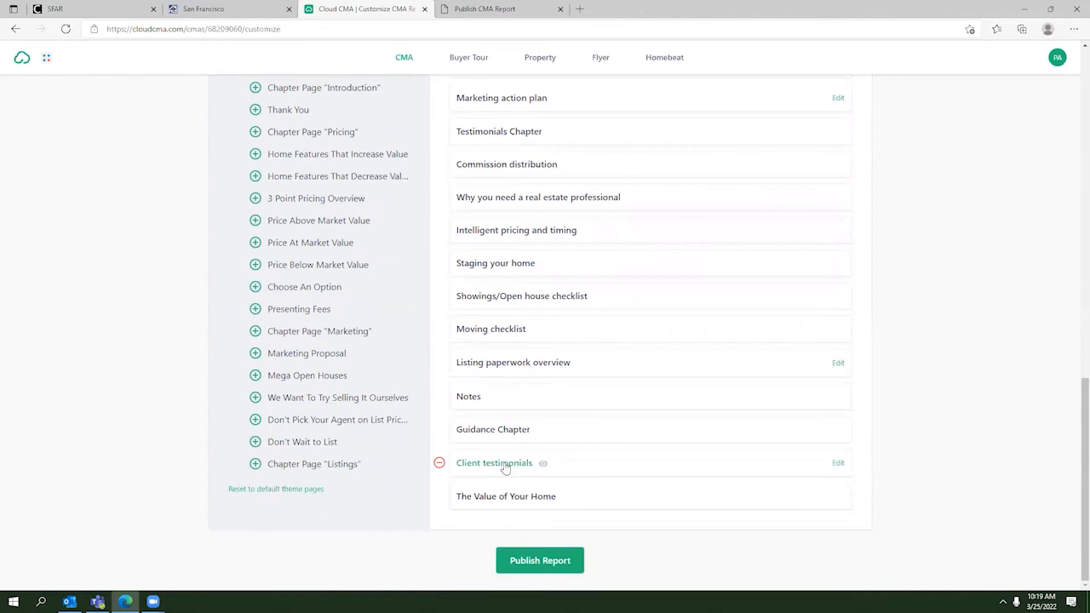
{"action": "left_click", "coordinate": [838, 463]}
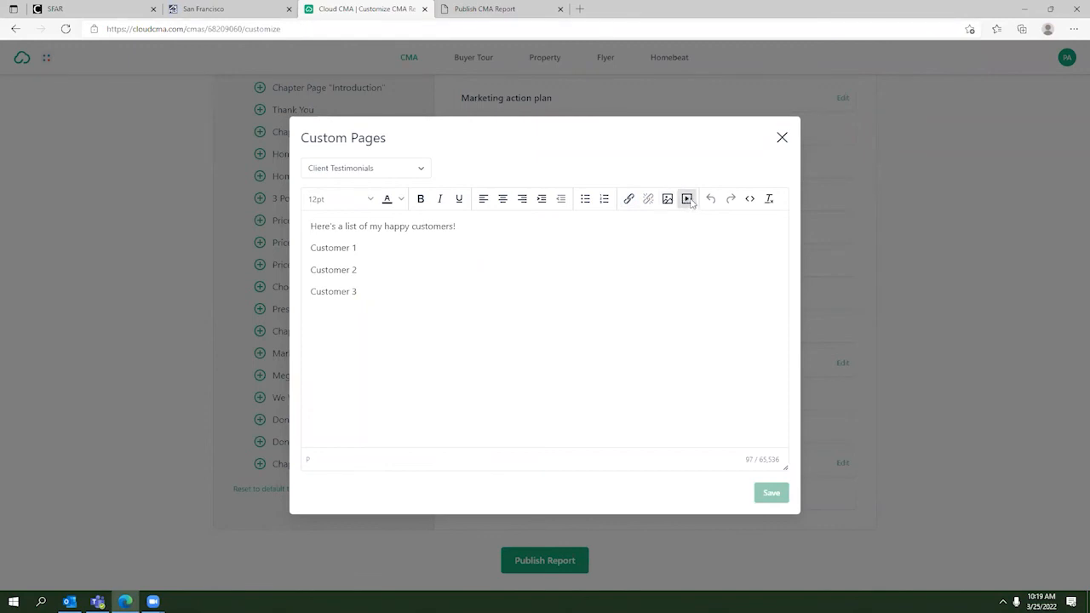
{"action": "left_click", "coordinate": [427, 175]}
{"action": "left_click", "coordinate": [658, 339]}
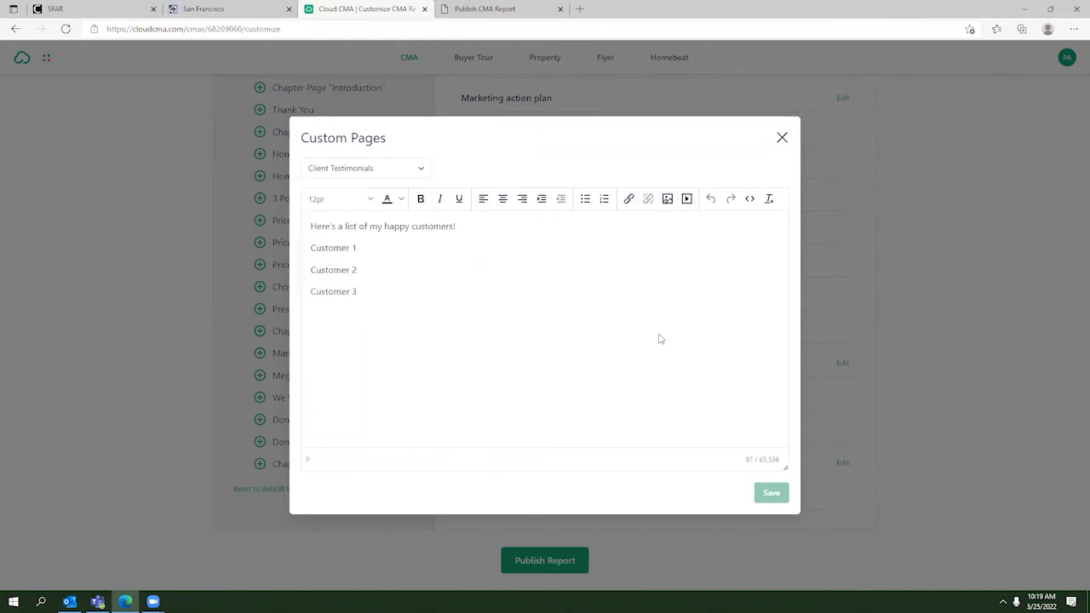
{"action": "left_click", "coordinate": [782, 137]}
{"action": "scroll", "coordinate": [668, 294], "scroll_direction": "up", "scroll_amount": 15}
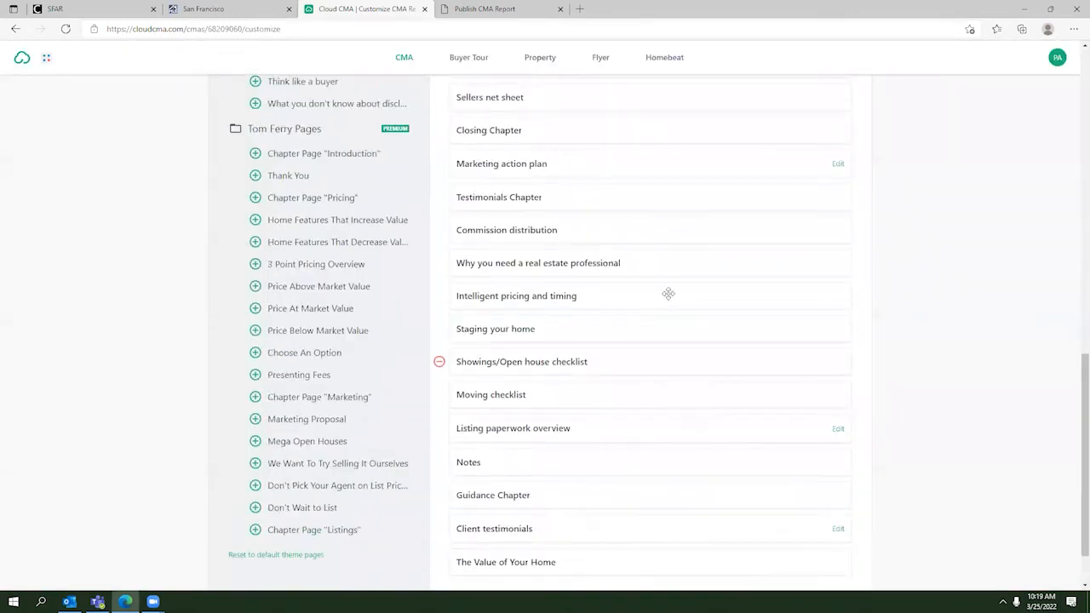